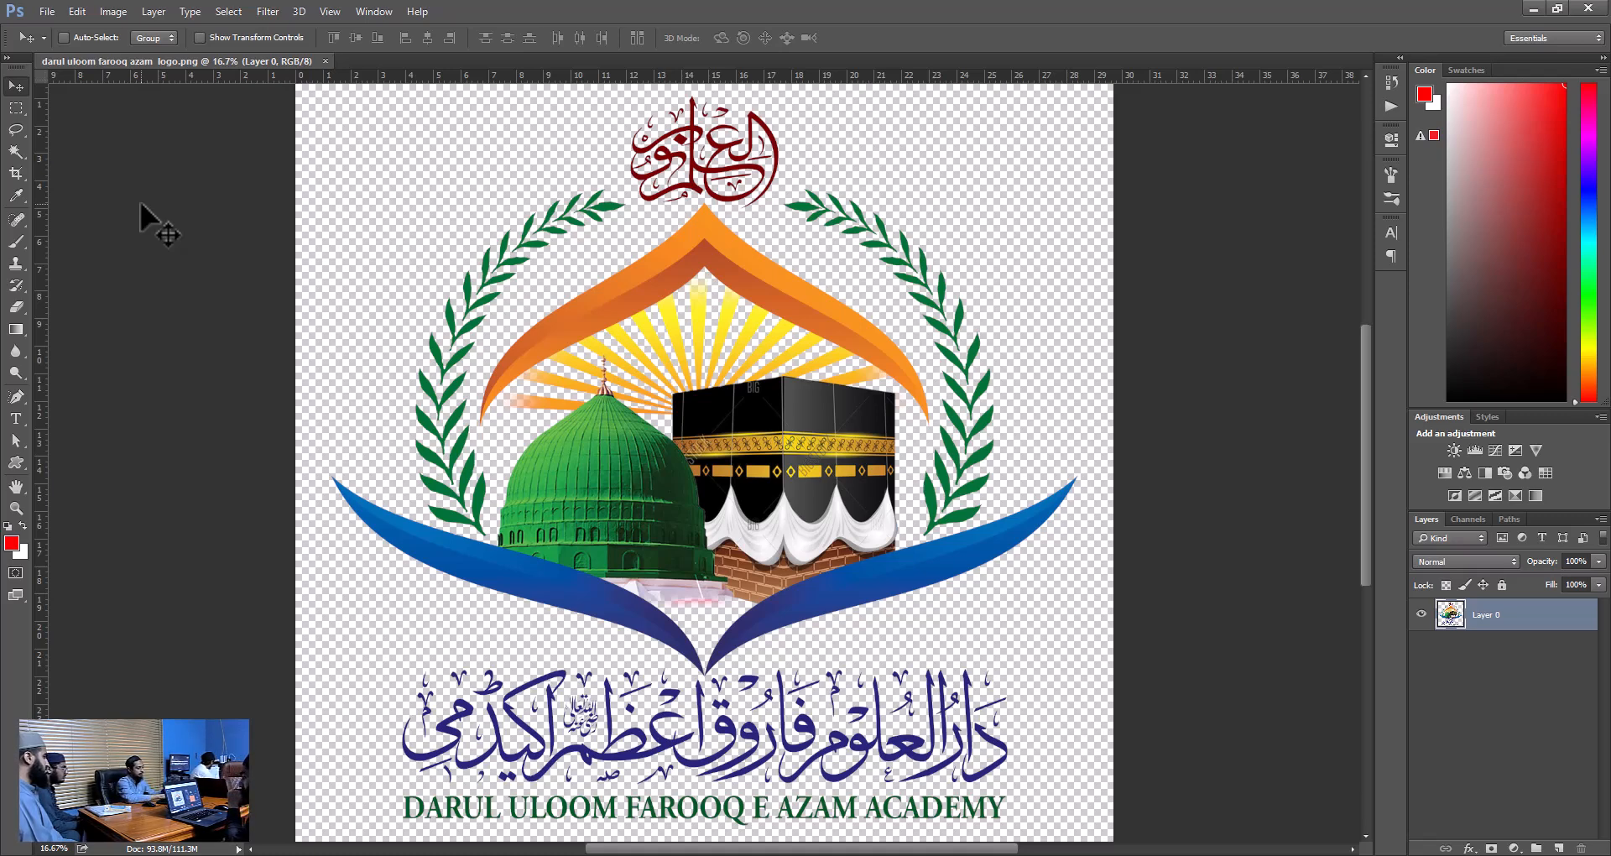
Duplicate the whole logo layer and delete the copy.
{"action": "key", "text": "ctrl+j"}
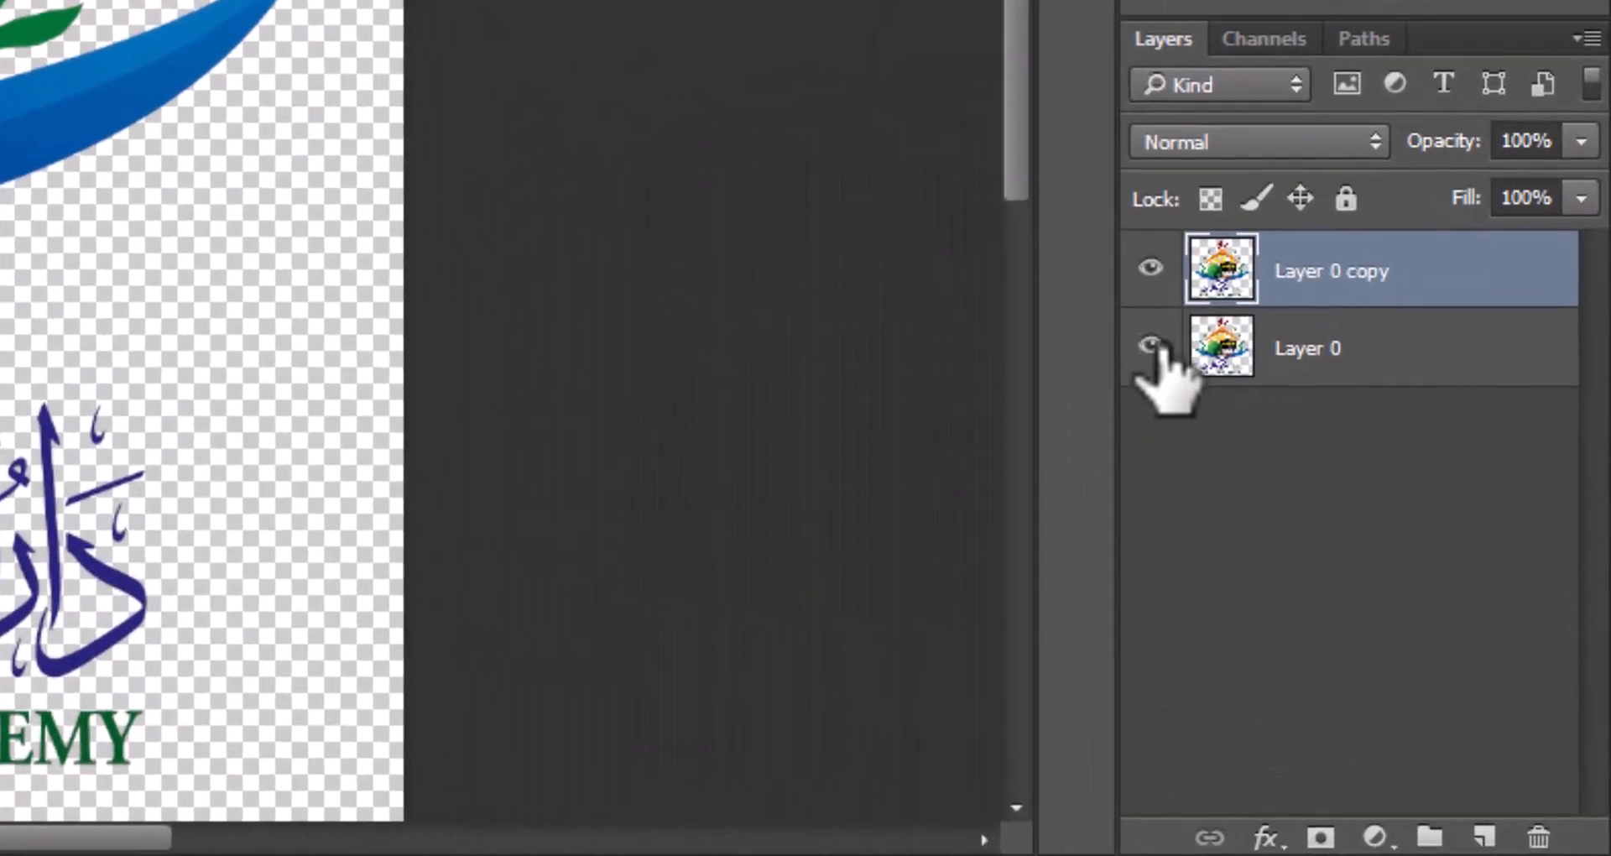
{"action": "left_click", "coordinate": [1154, 345]}
{"action": "left_click", "coordinate": [1155, 344]}
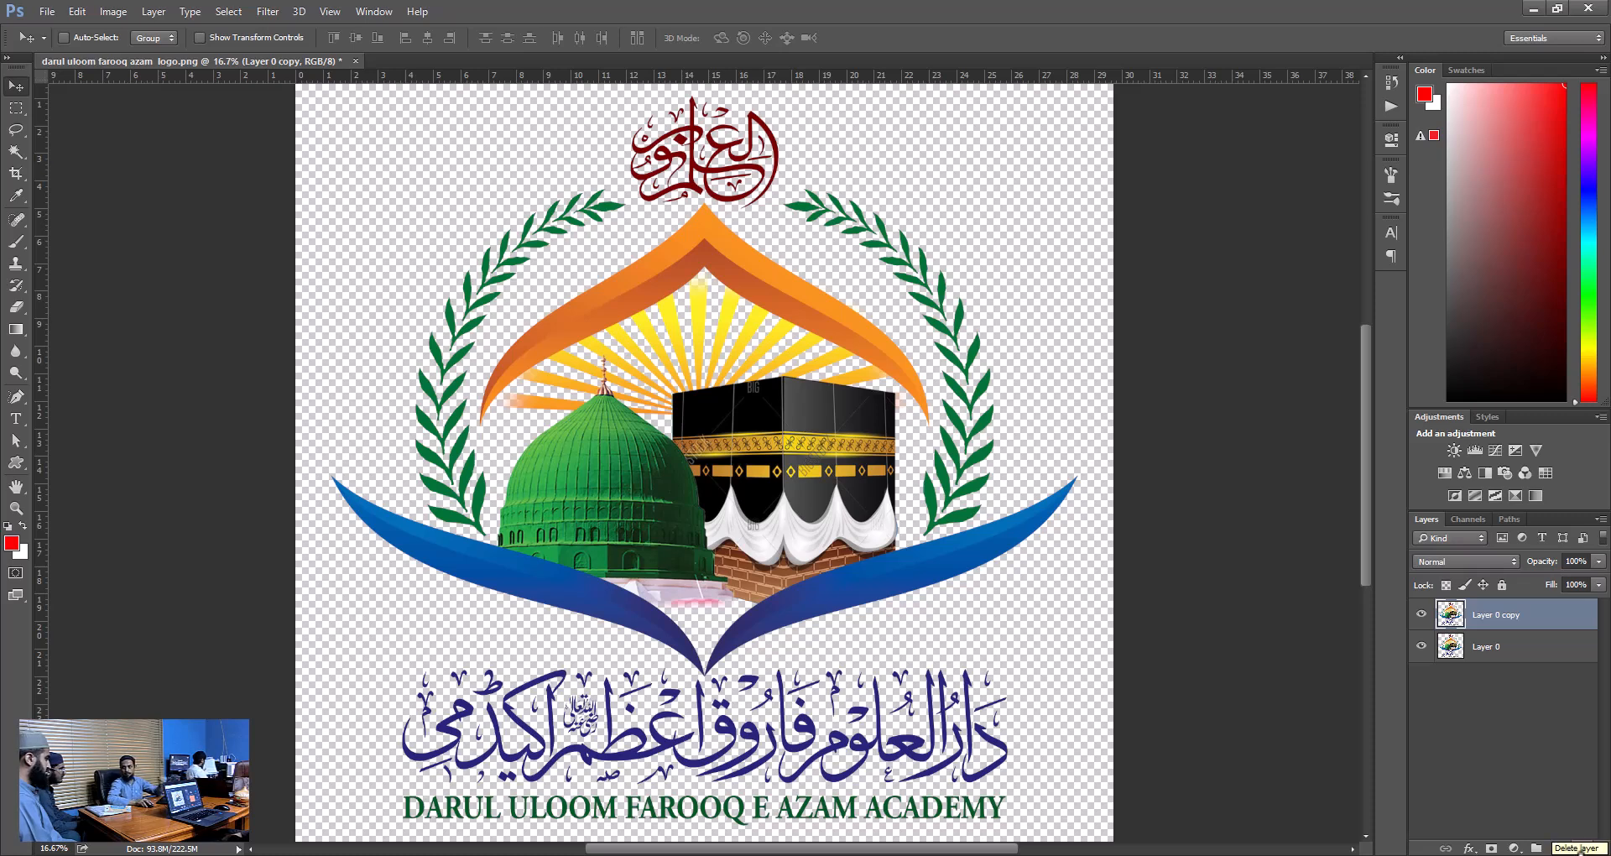
{"action": "key", "text": "Delete"}
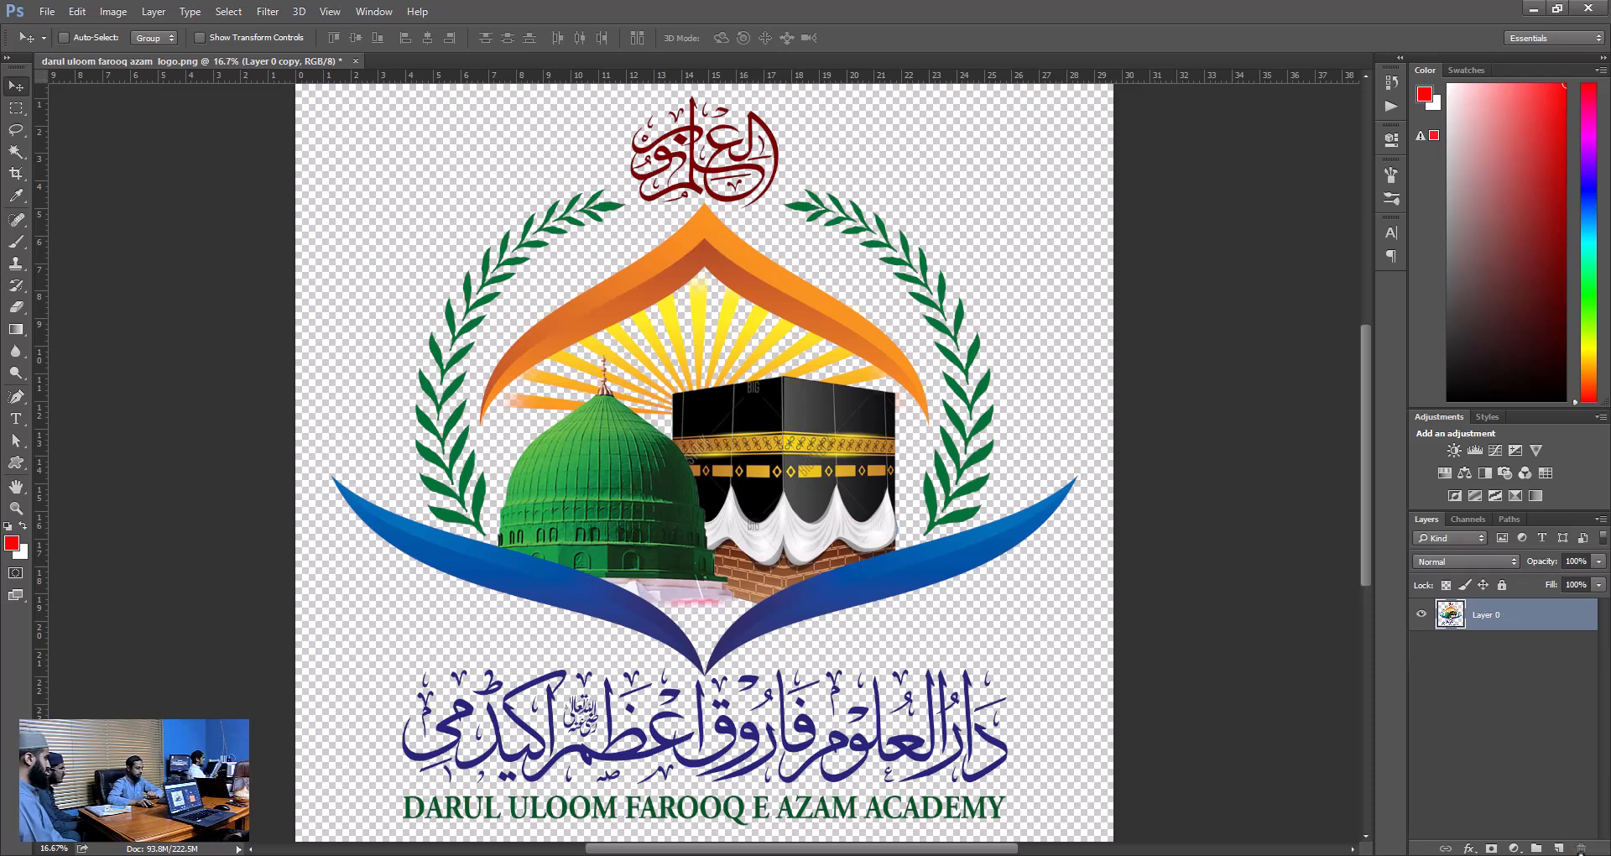
Select the entire canvas, copy the logo and paste it as a new layer.
{"action": "key", "text": "ctrl+a"}
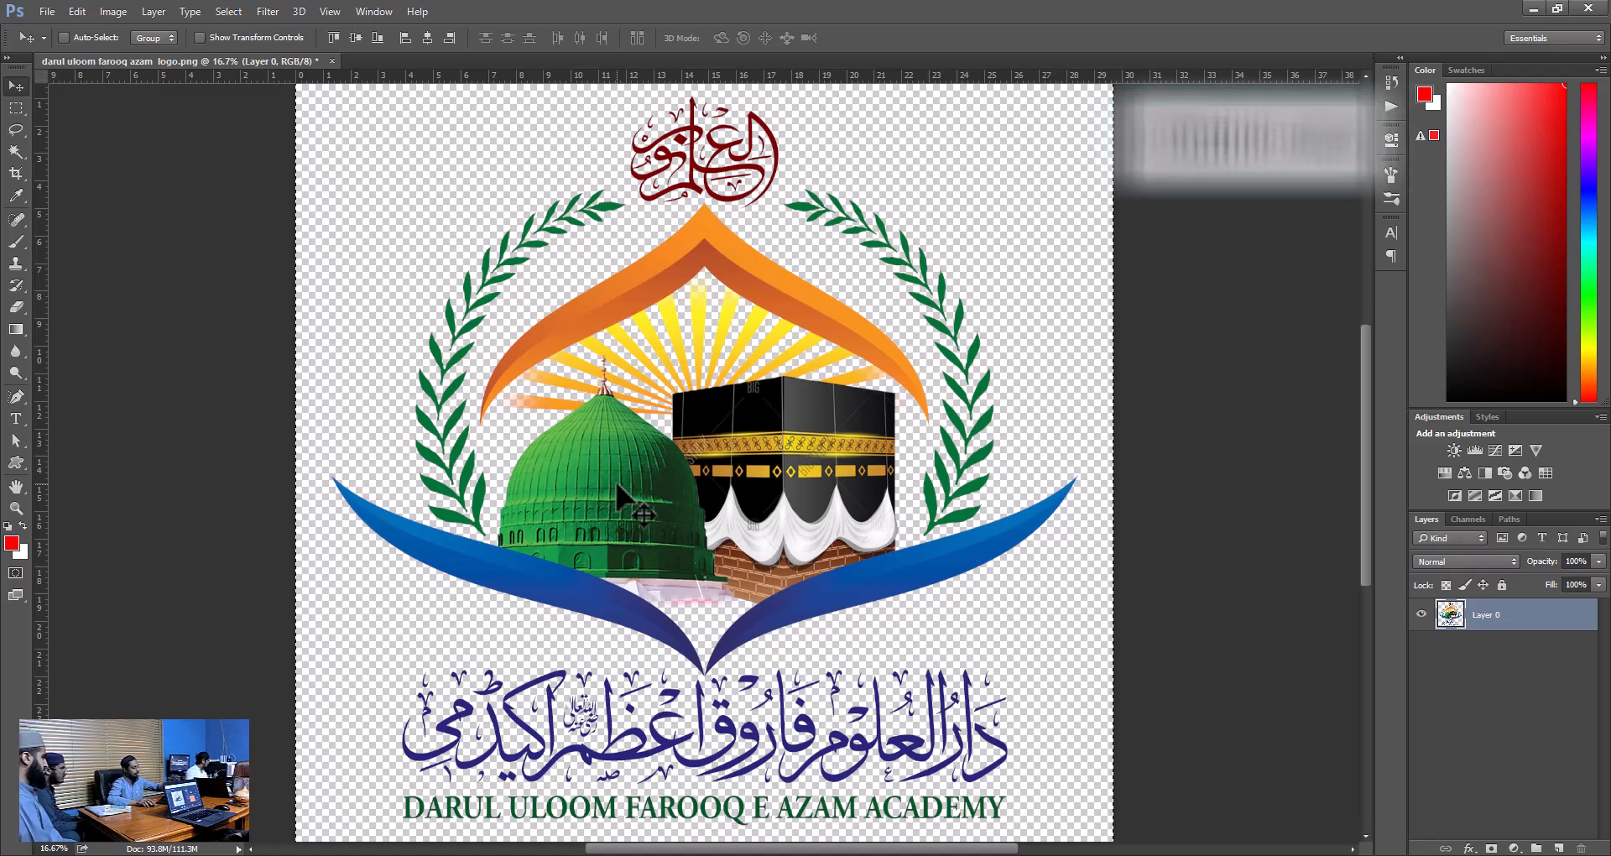
{"action": "key", "text": "ctrl+c"}
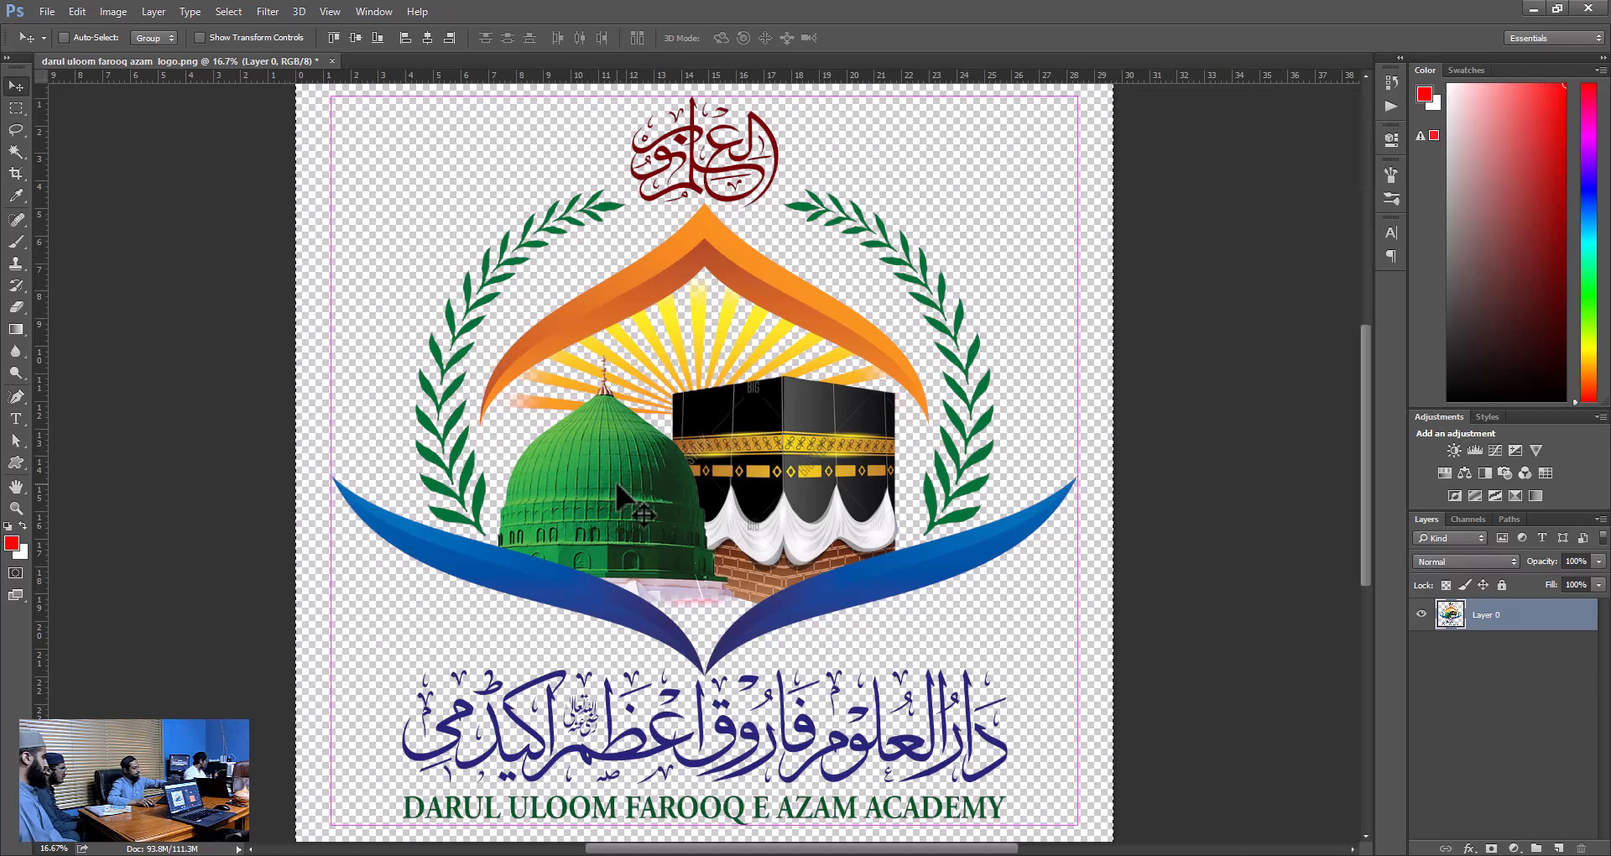
{"action": "key", "text": "ctrl+v"}
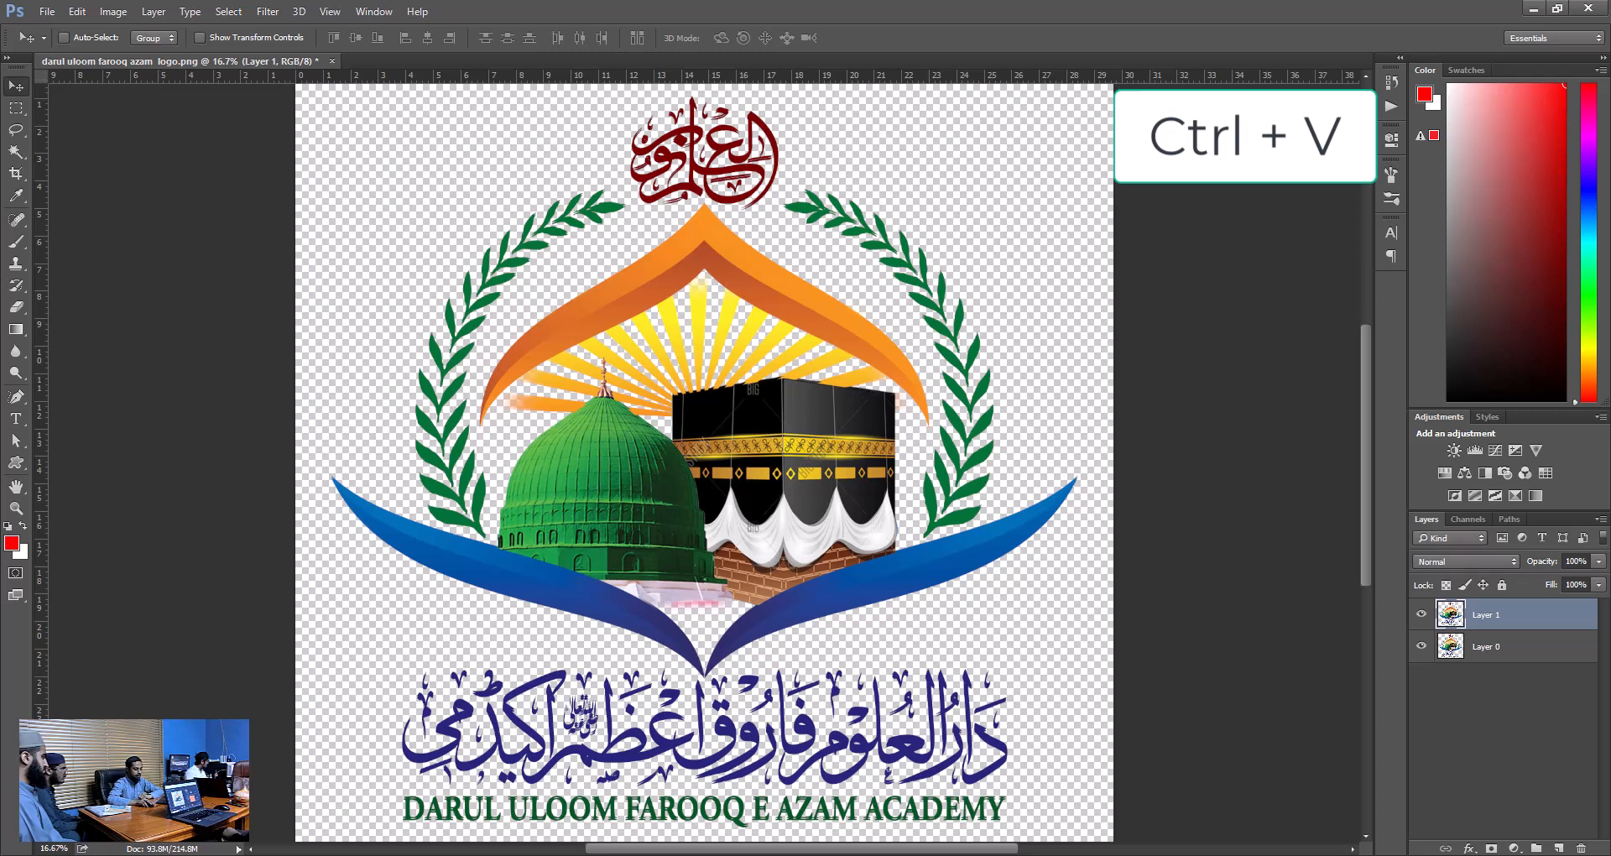
{"action": "left_click", "coordinate": [1594, 855]}
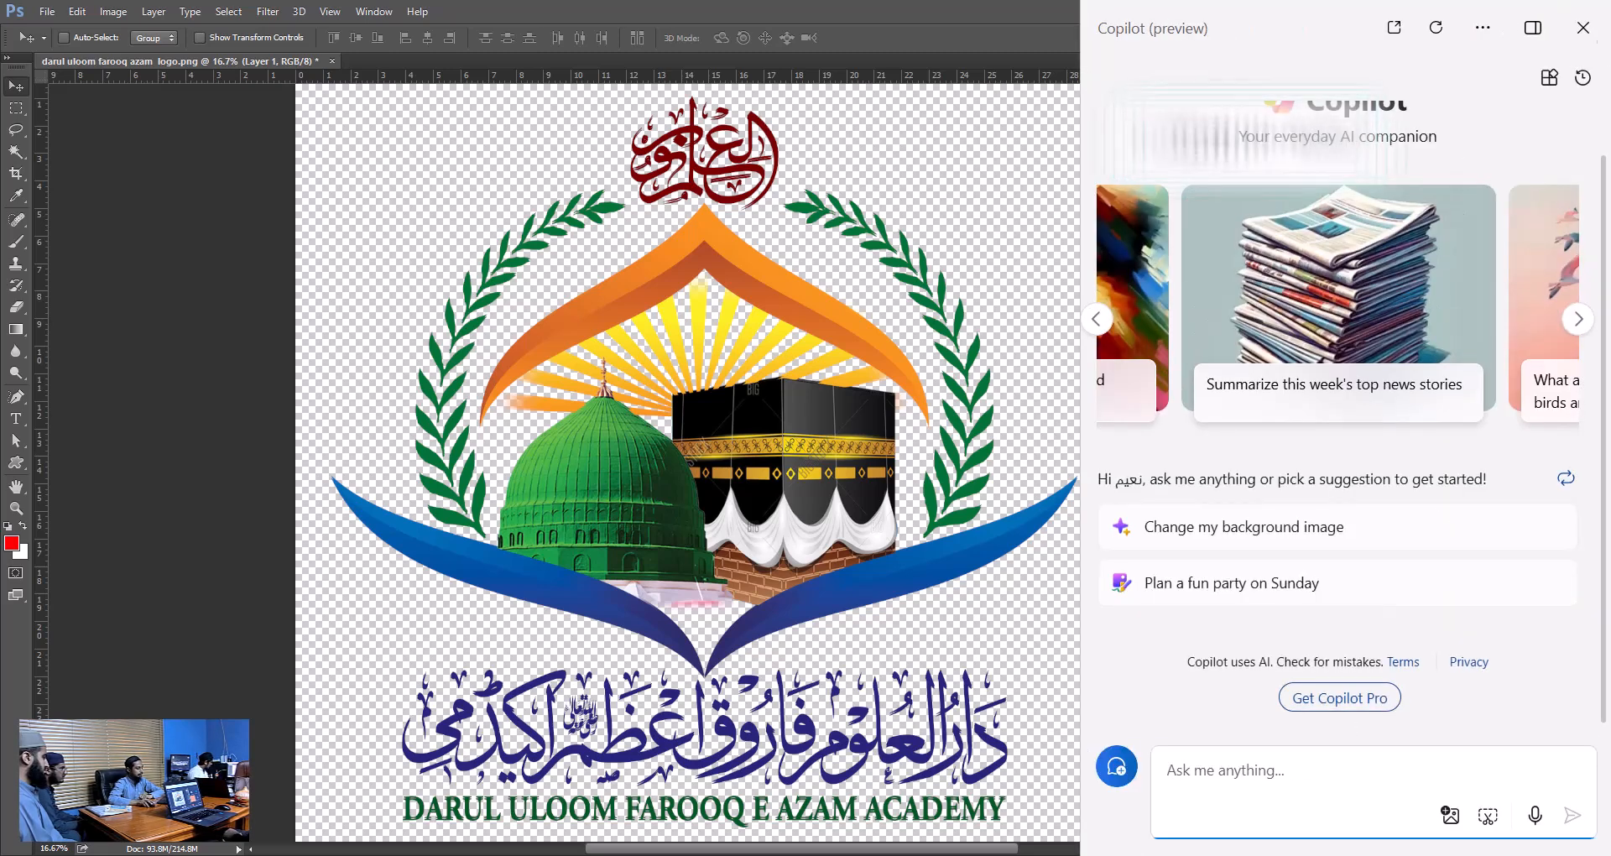
{"action": "left_click", "coordinate": [1583, 28]}
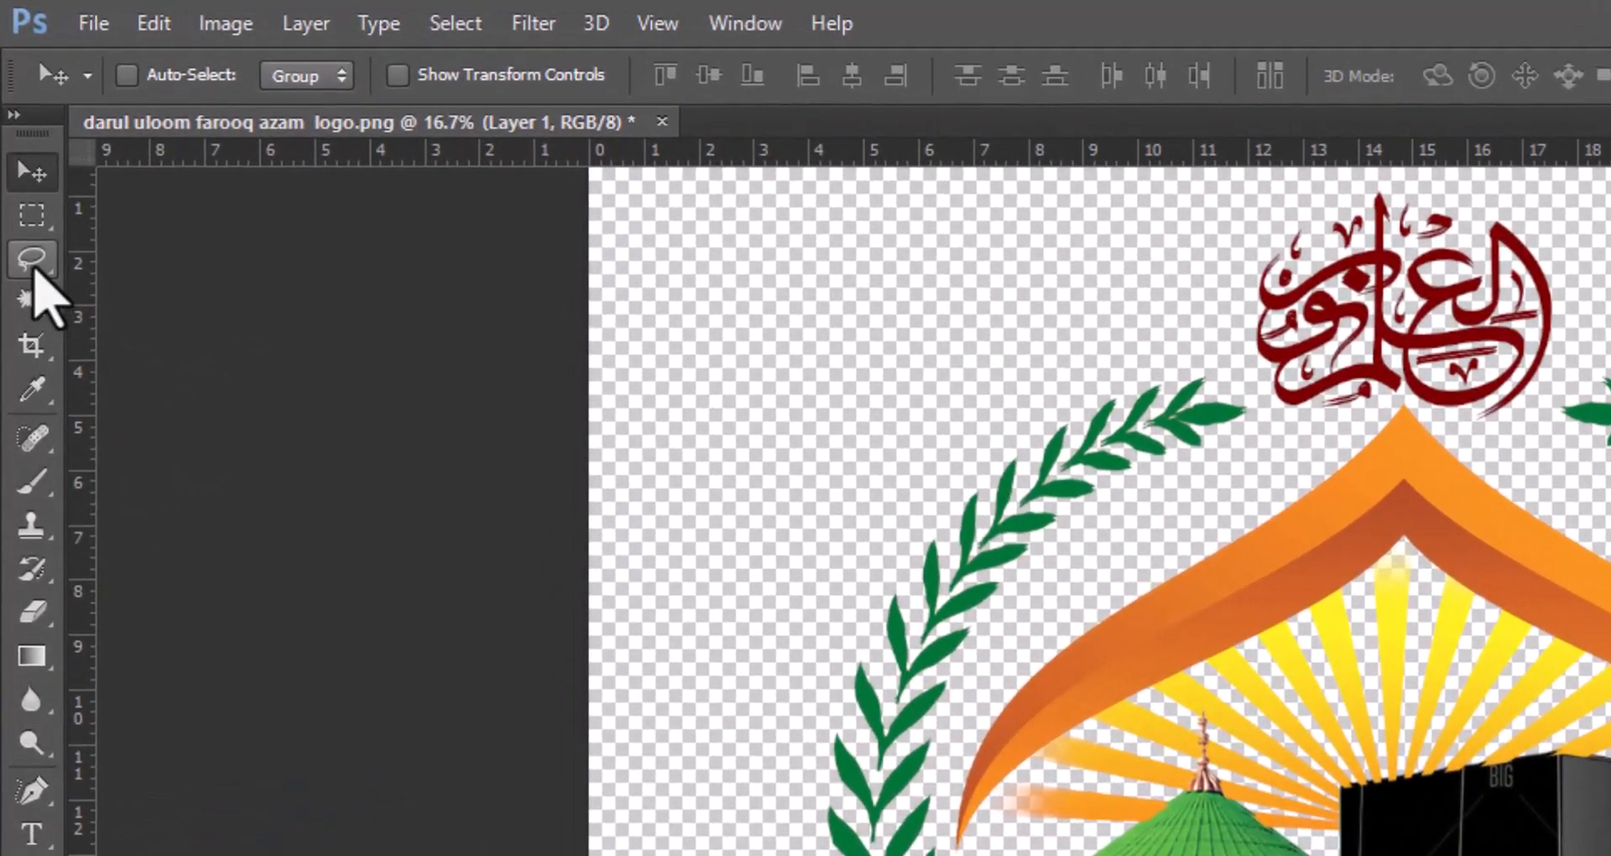
Switch back and forth between the Lasso tool and the Move tool.
{"action": "left_click", "coordinate": [34, 262]}
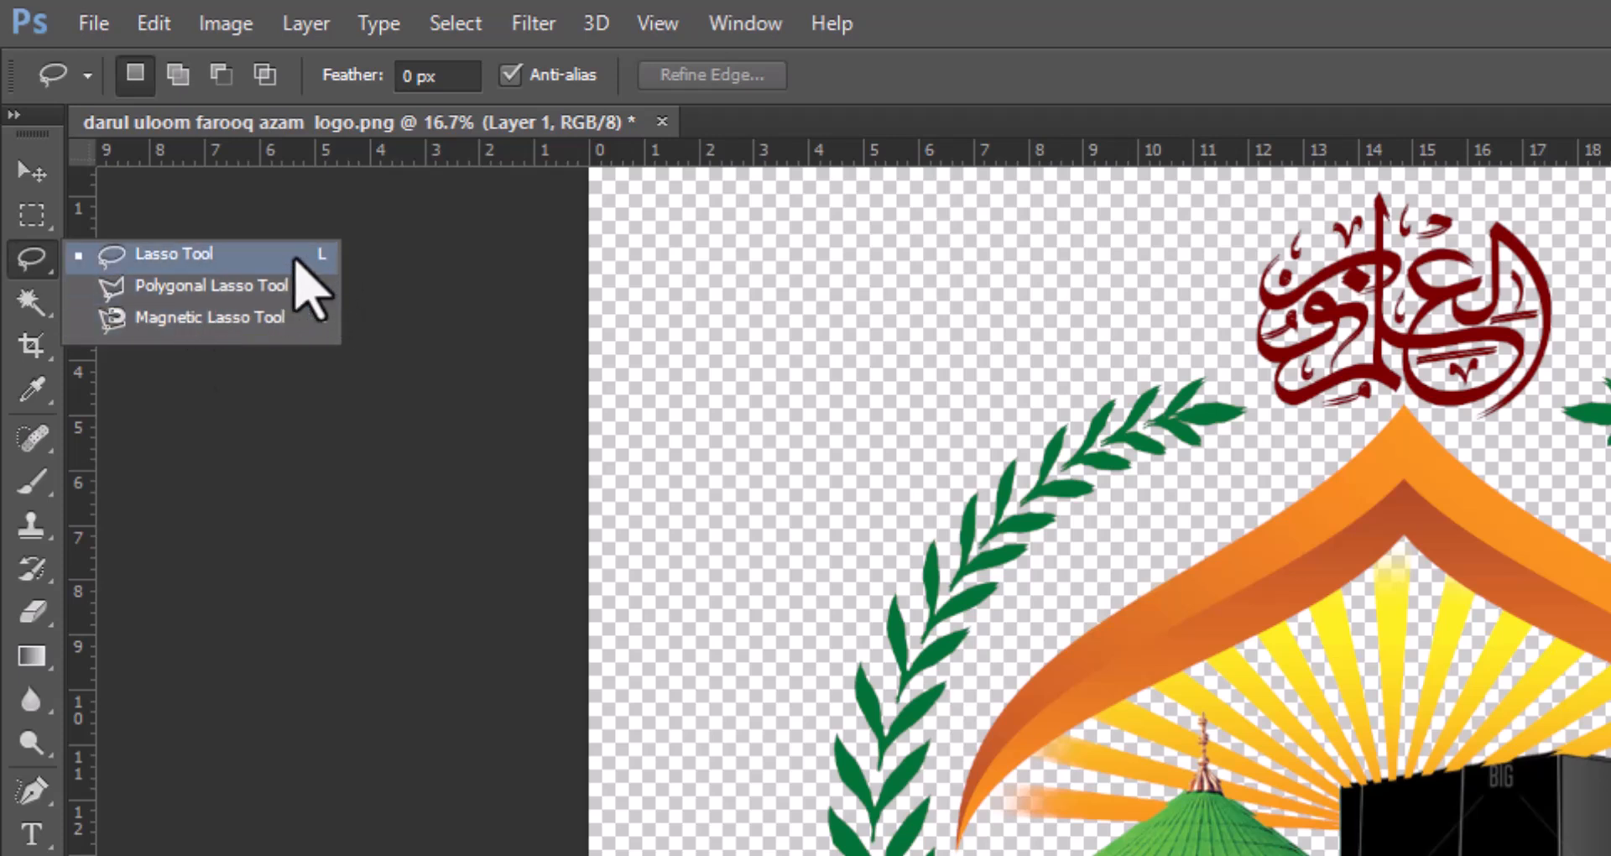
{"action": "left_click", "coordinate": [31, 171]}
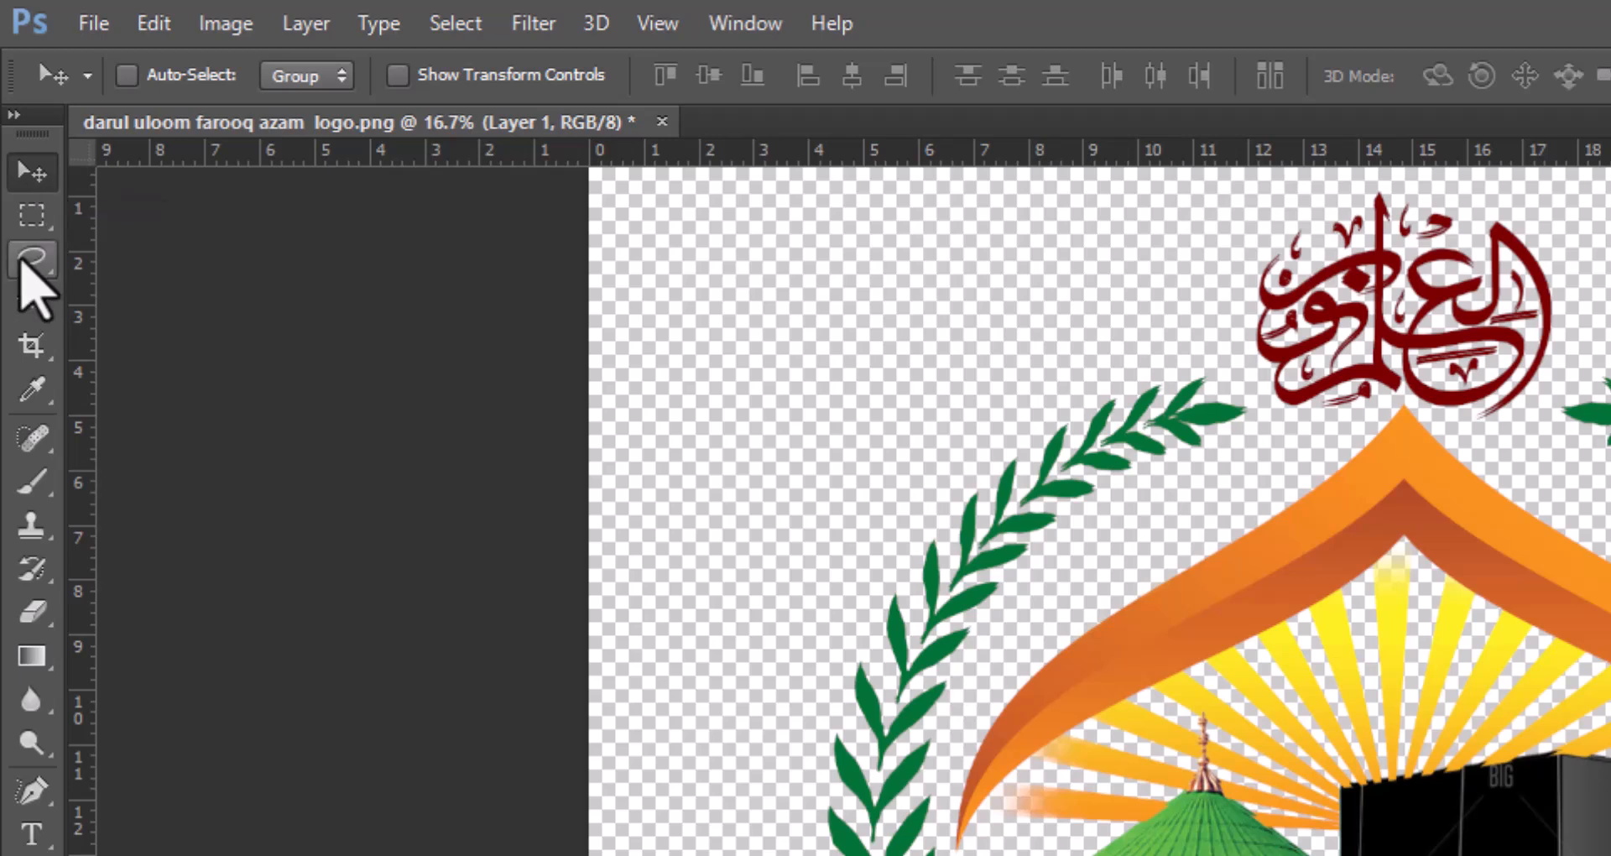
{"action": "key", "text": "v"}
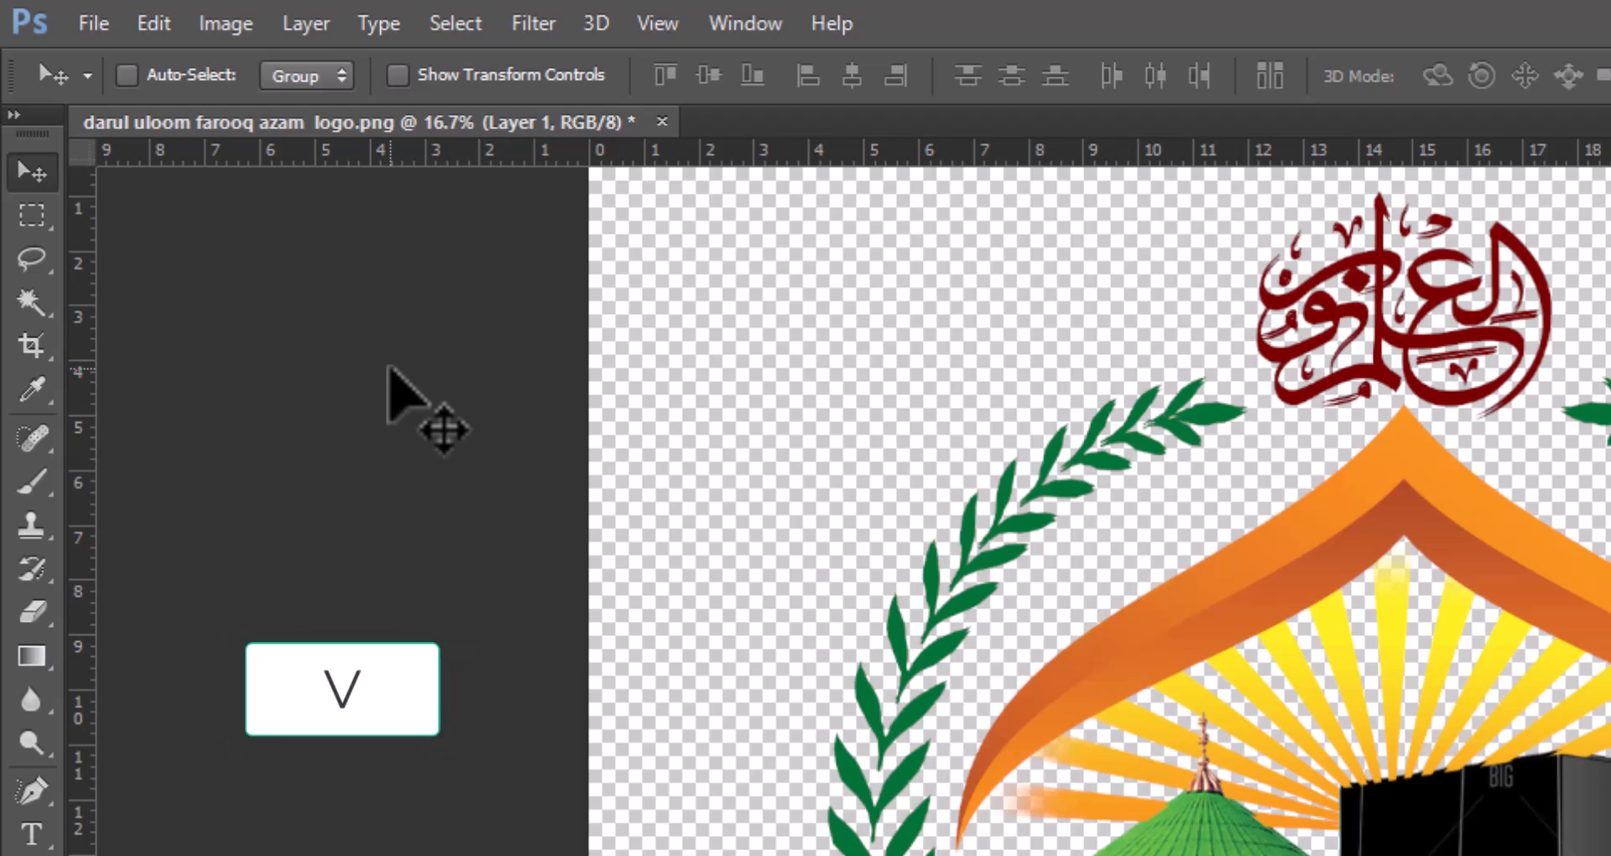
{"action": "key", "text": "l"}
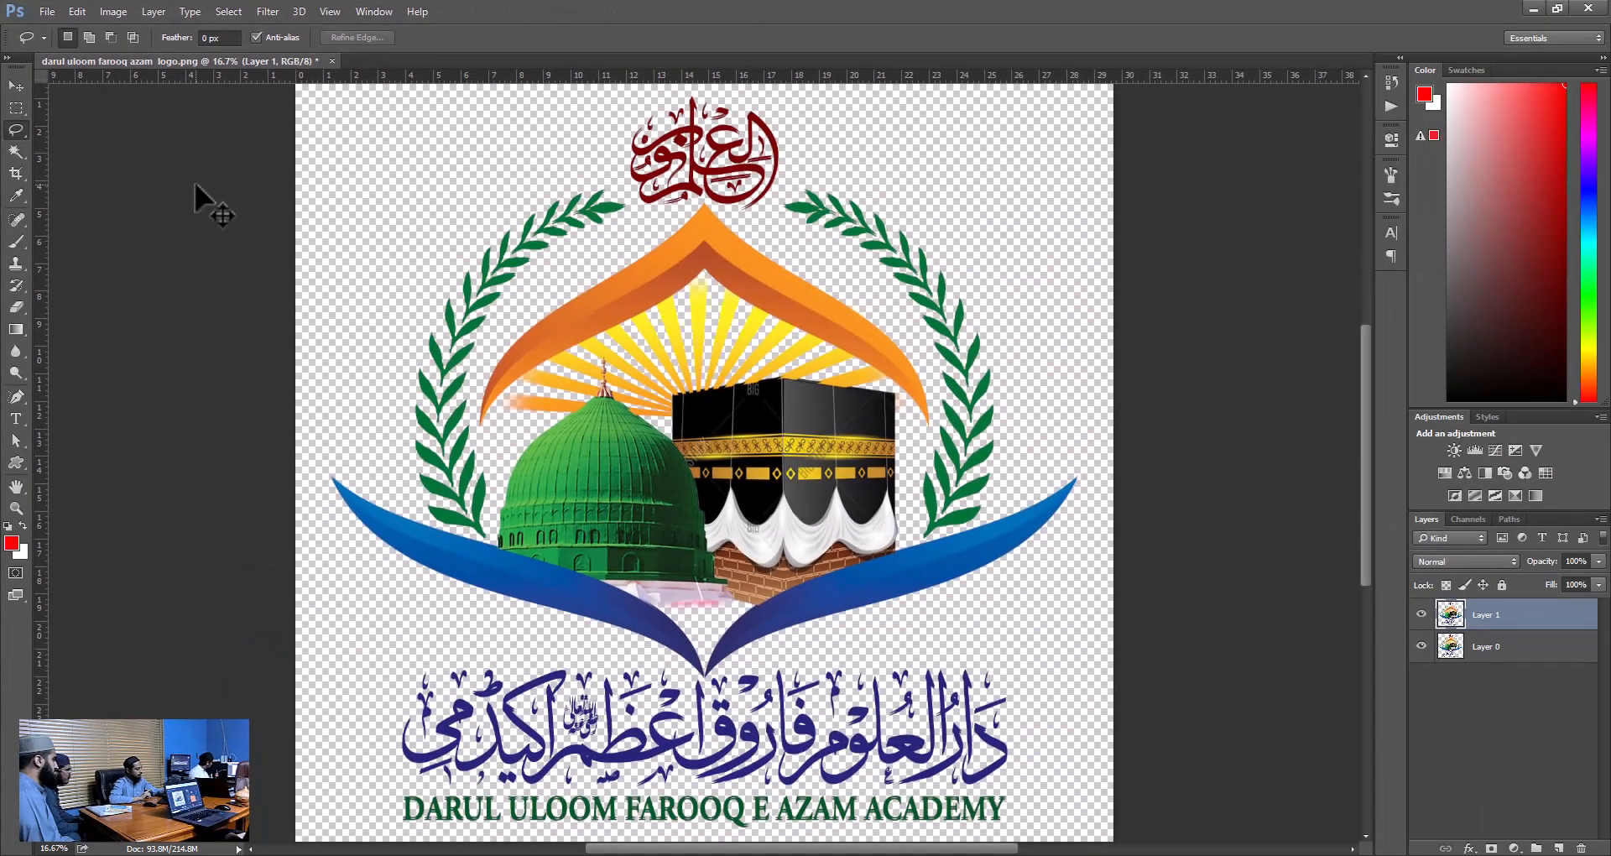
{"action": "key", "text": "v"}
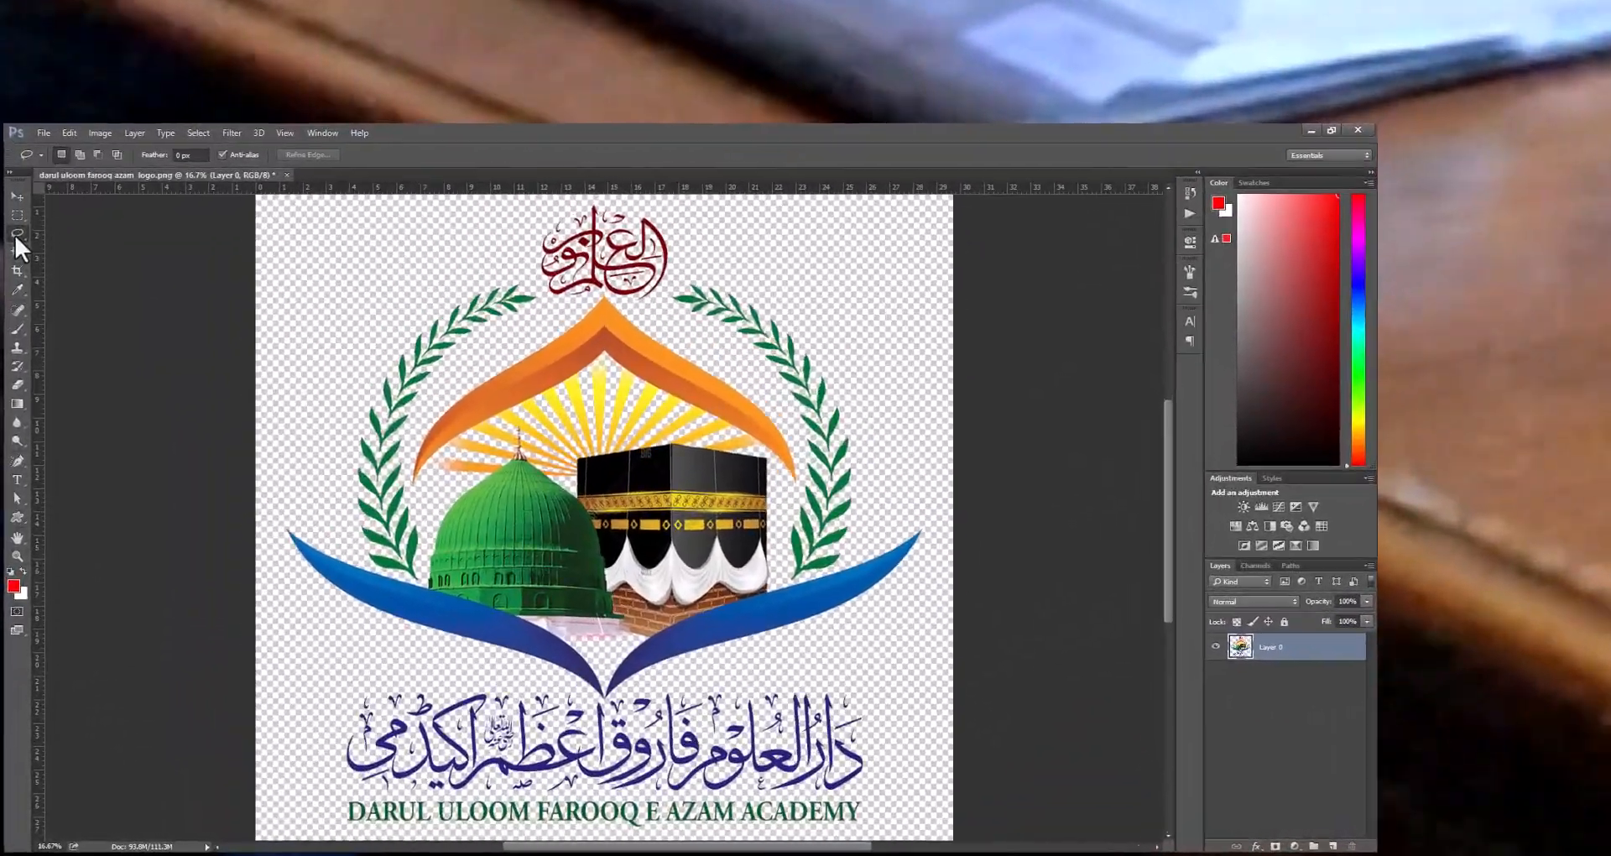
Trace a freehand Lasso selection around the blue Urdu lettering below the emblem and copy it to a new layer.
{"action": "right_click", "coordinate": [19, 426]}
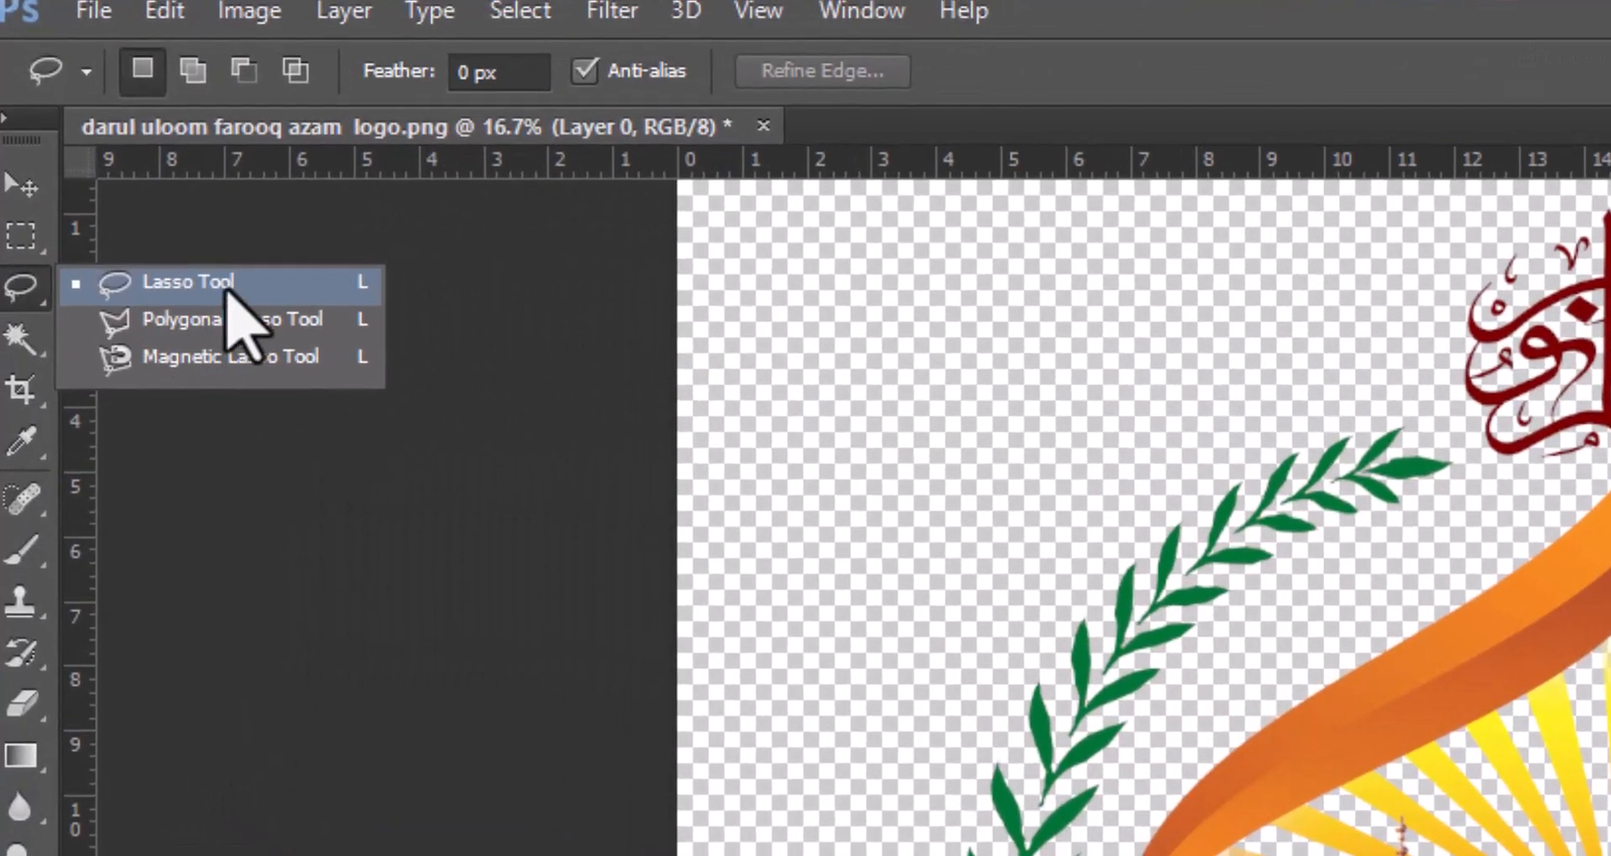
{"action": "left_click", "coordinate": [227, 287]}
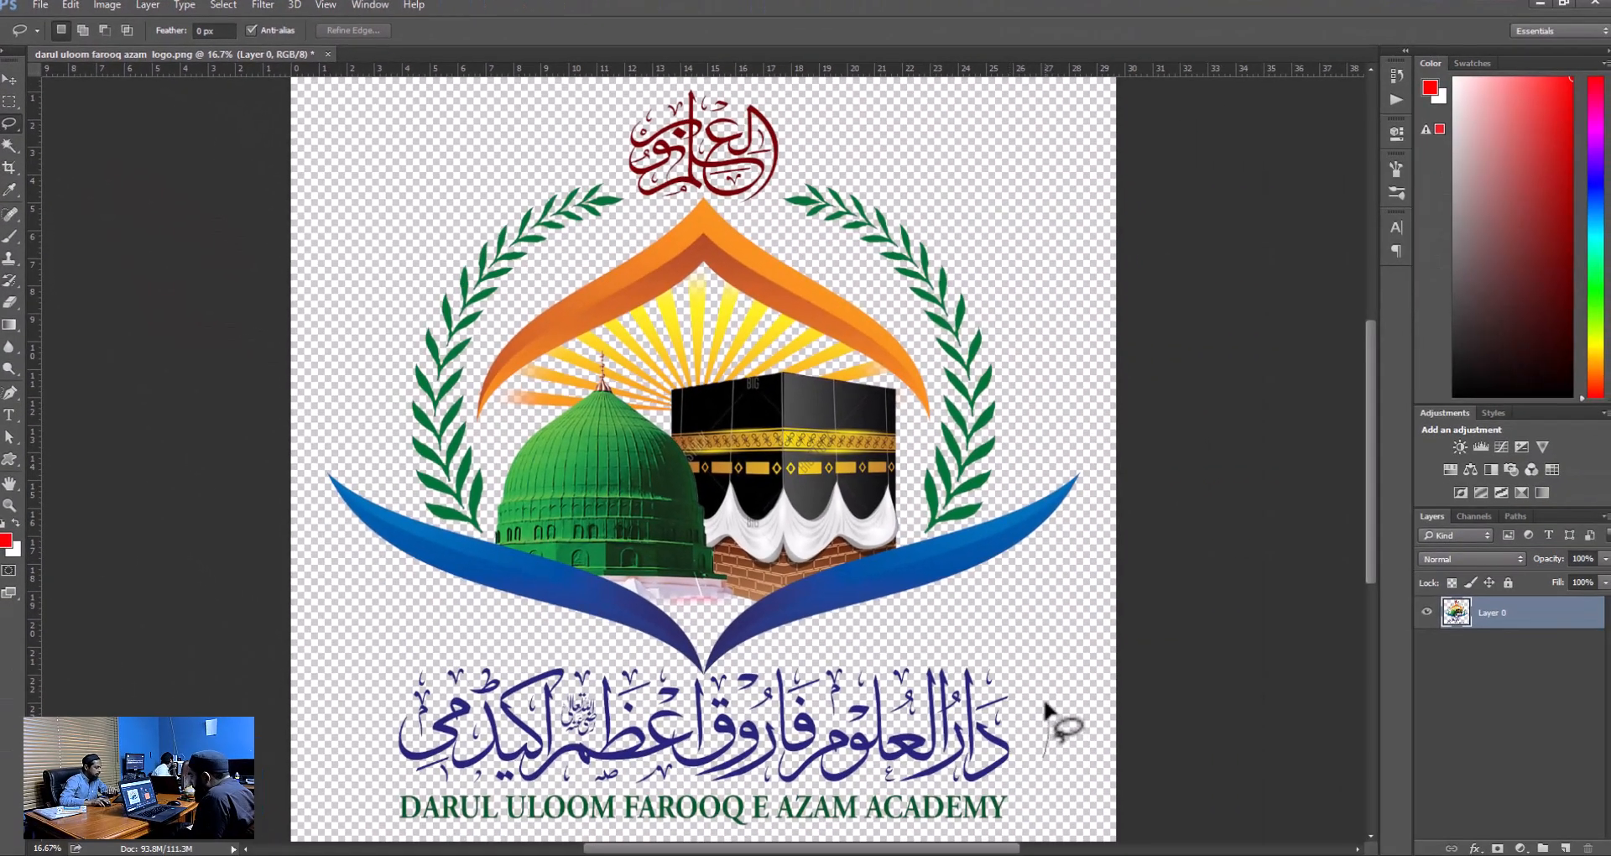
{"action": "mouse_move", "coordinate": [1047, 712]}
{"action": "left_mouse_down"}
{"action": "mouse_move", "coordinate": [957, 639]}
{"action": "mouse_move", "coordinate": [728, 671]}
{"action": "mouse_move", "coordinate": [558, 652]}
{"action": "mouse_move", "coordinate": [336, 660]}
{"action": "left_mouse_up"}
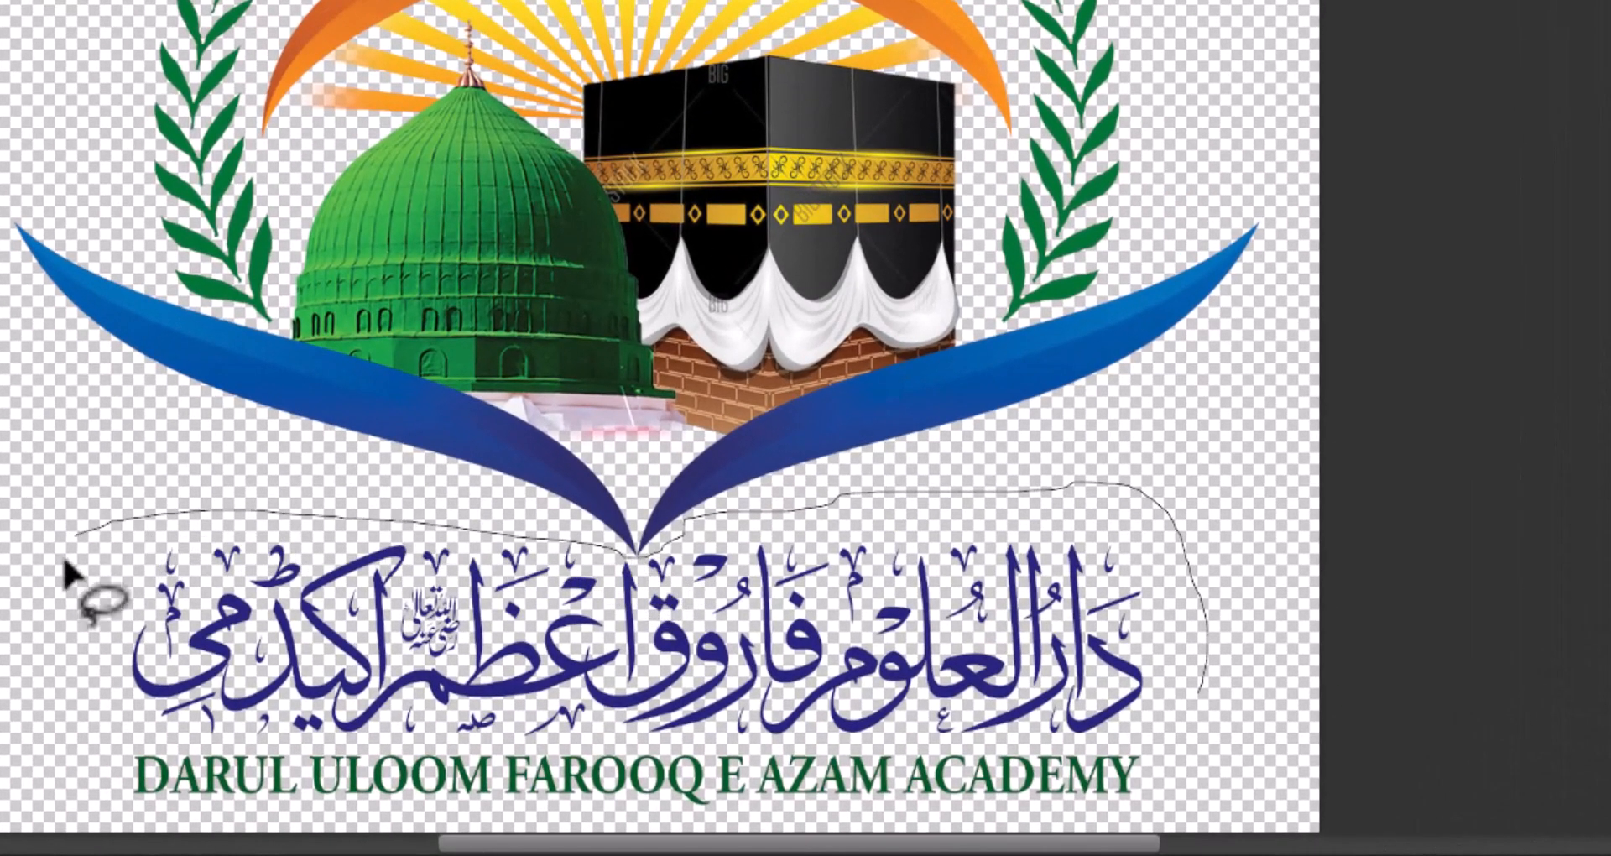
{"action": "mouse_move", "coordinate": [67, 574]}
{"action": "left_mouse_down"}
{"action": "mouse_move", "coordinate": [57, 657]}
{"action": "mouse_move", "coordinate": [141, 740]}
{"action": "mouse_move", "coordinate": [256, 740]}
{"action": "left_mouse_up"}
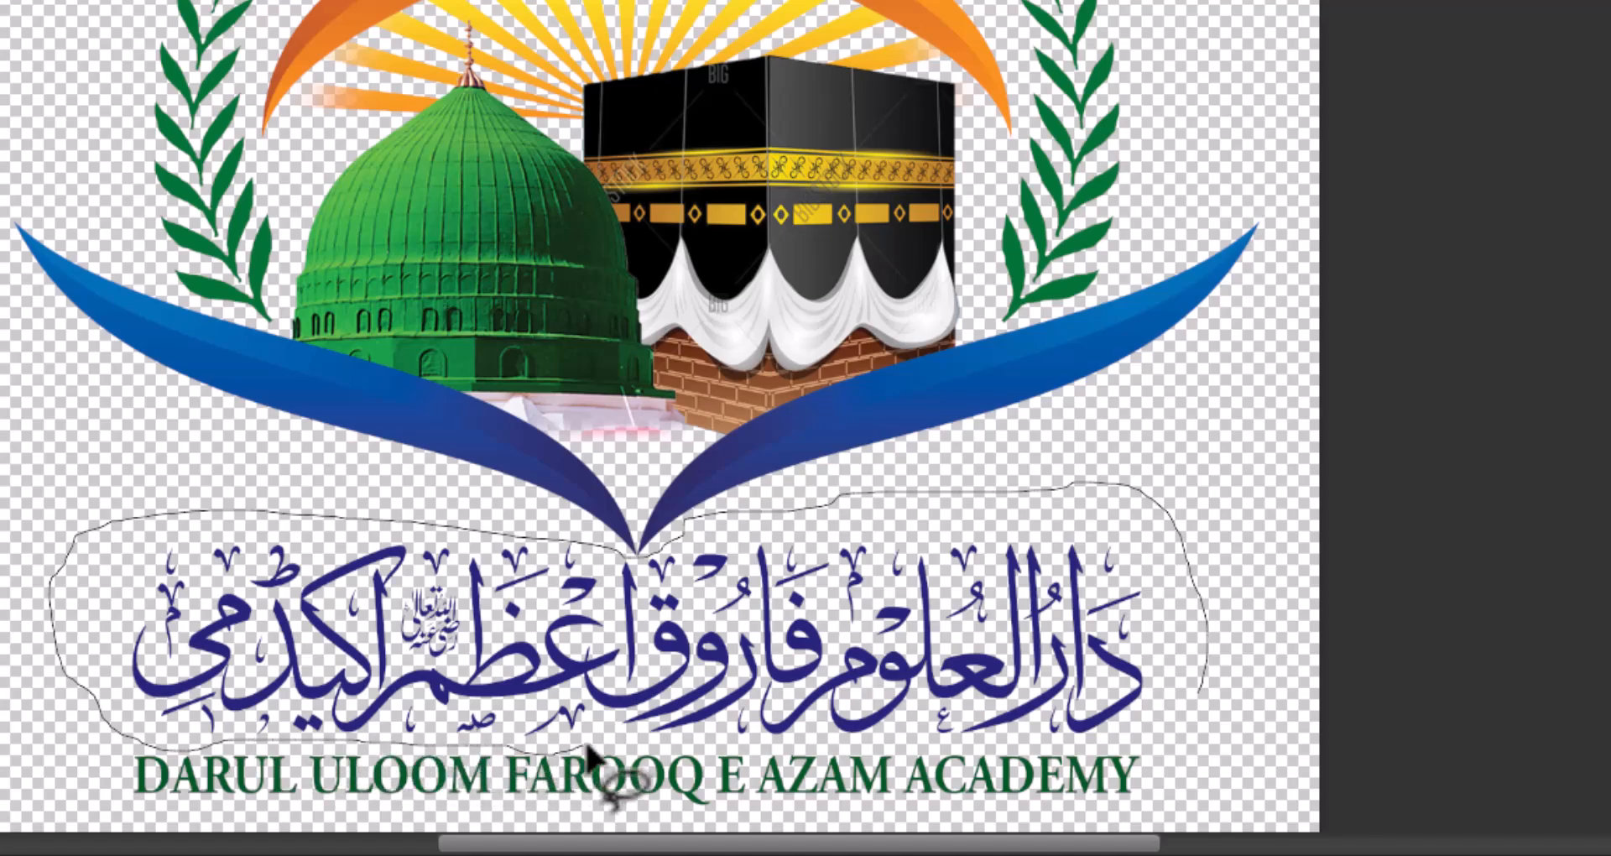
{"action": "mouse_move", "coordinate": [760, 747]}
{"action": "left_mouse_down"}
{"action": "mouse_move", "coordinate": [923, 770]}
{"action": "mouse_move", "coordinate": [975, 740]}
{"action": "mouse_move", "coordinate": [1125, 747]}
{"action": "mouse_move", "coordinate": [1181, 705]}
{"action": "left_mouse_up"}
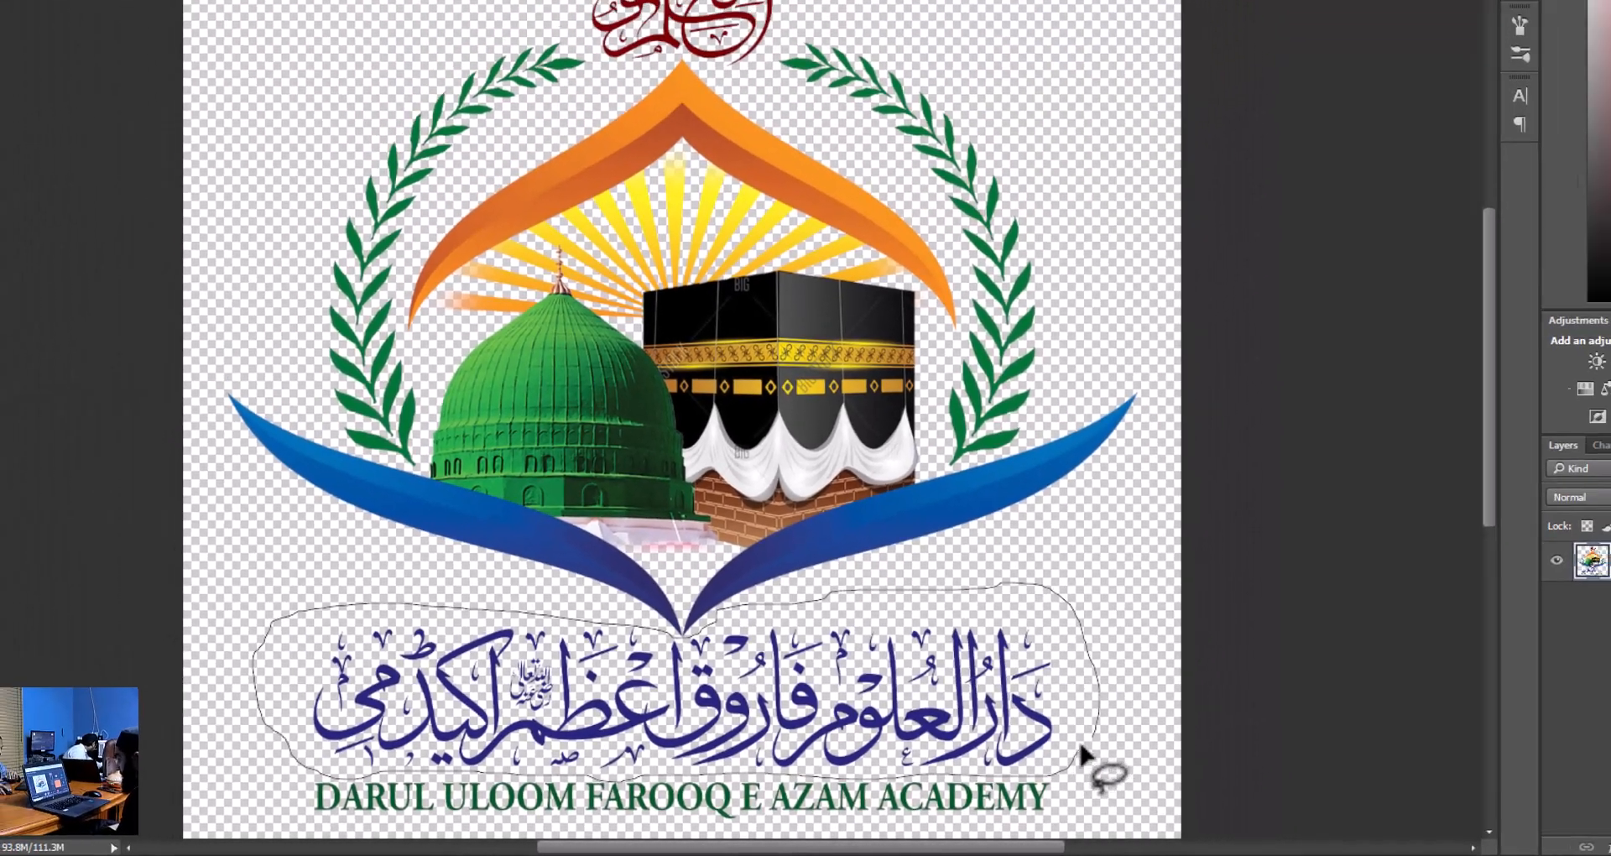
{"action": "left_click_drag", "start_coordinate": [1082, 755], "coordinate": [1084, 757]}
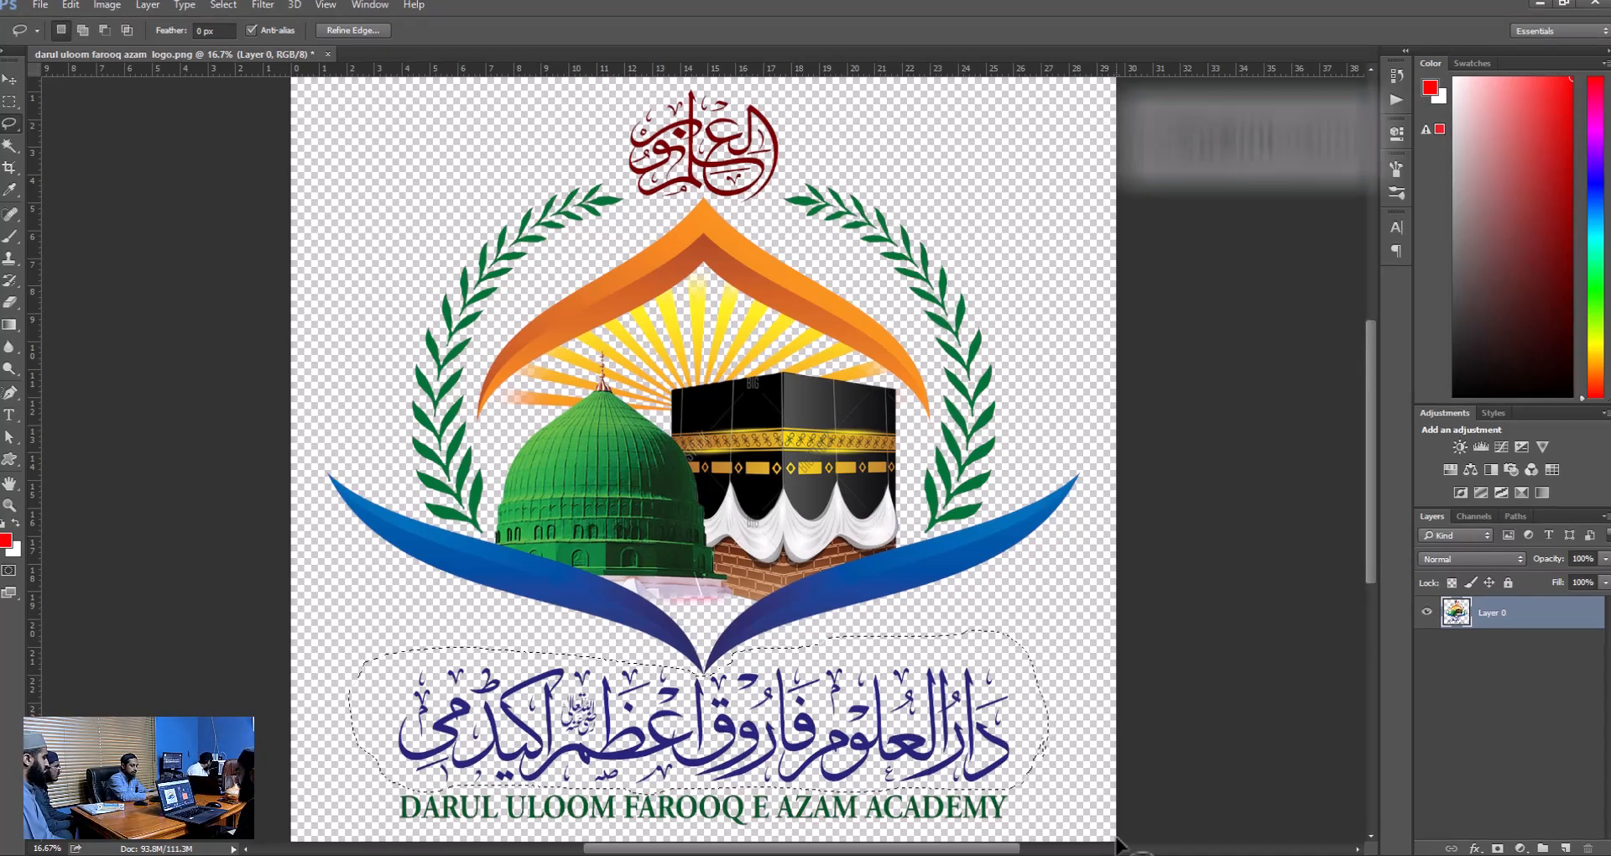
{"action": "key", "text": "ctrl+j"}
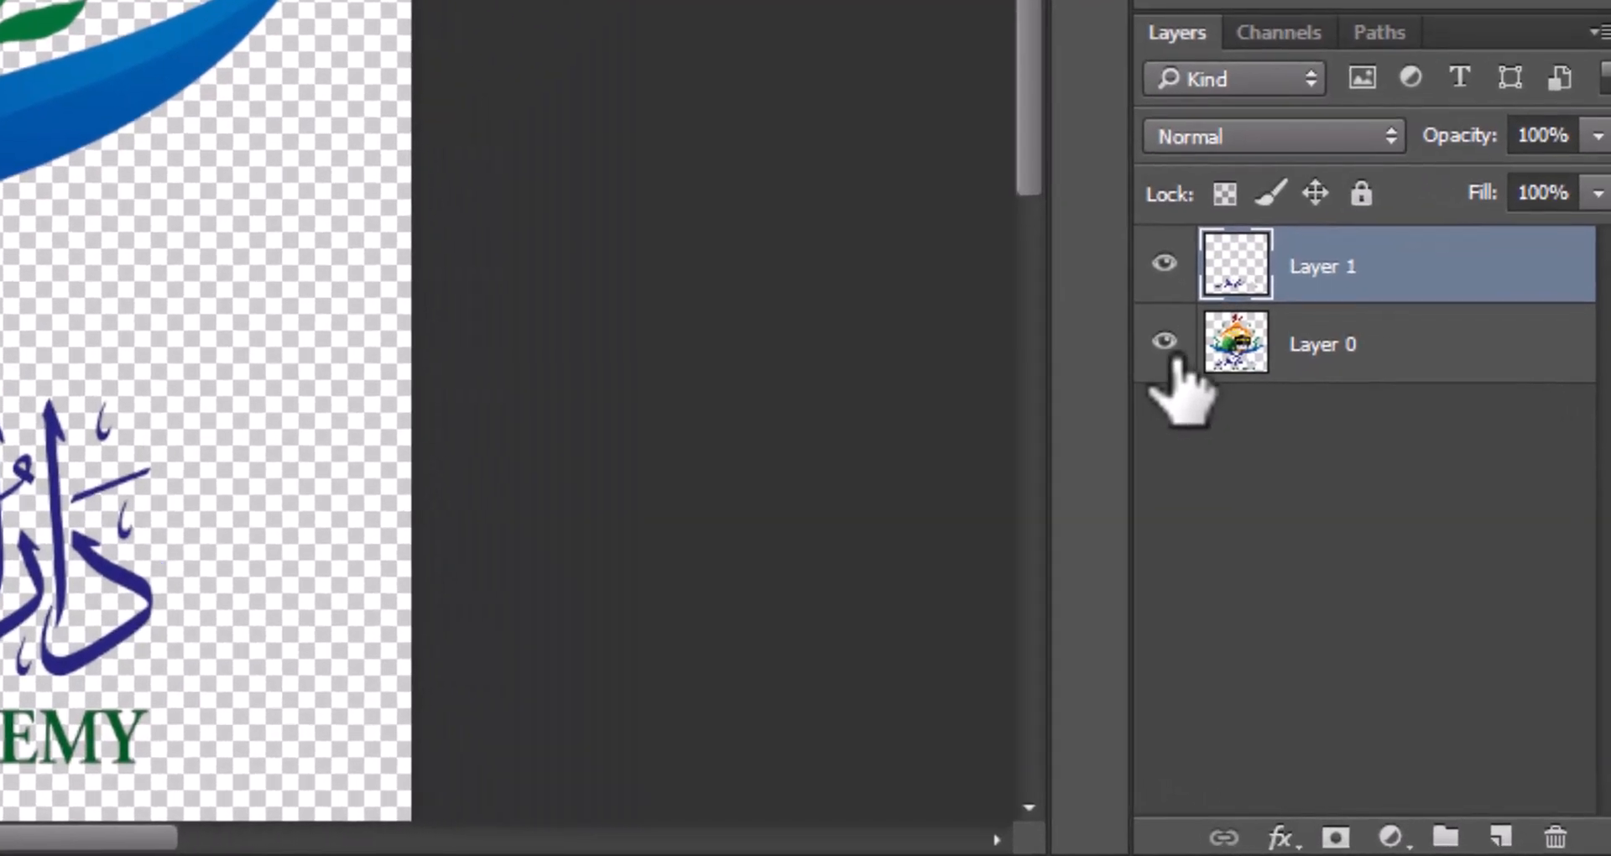
Check the copied lettering by toggling the visibility of both layers, and delete the copied layer.
{"action": "left_click", "coordinate": [1427, 645]}
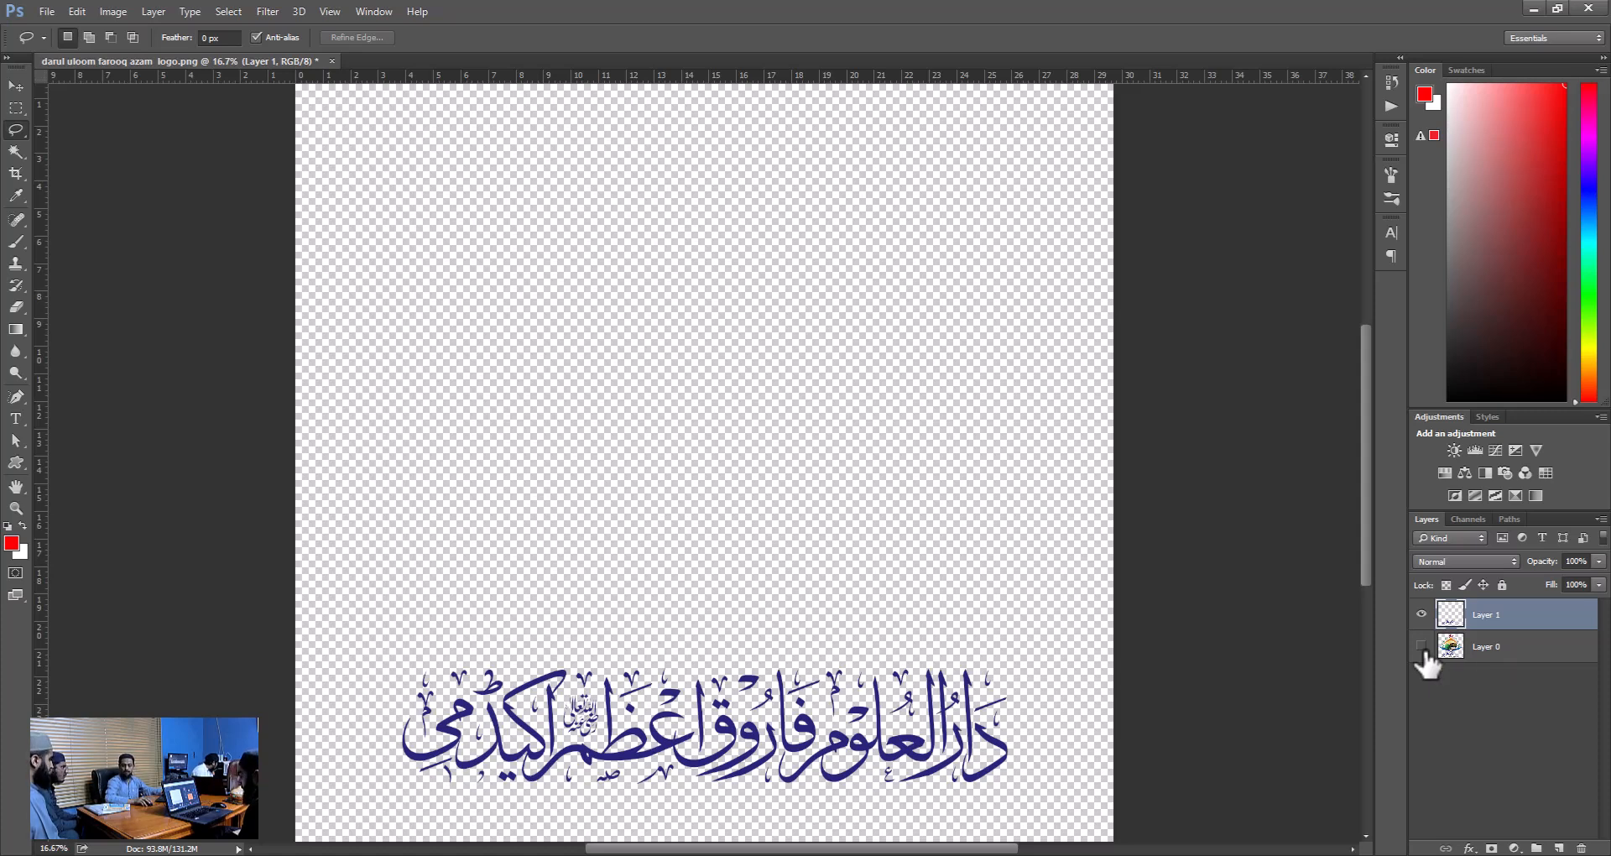
{"action": "left_click", "coordinate": [1422, 615]}
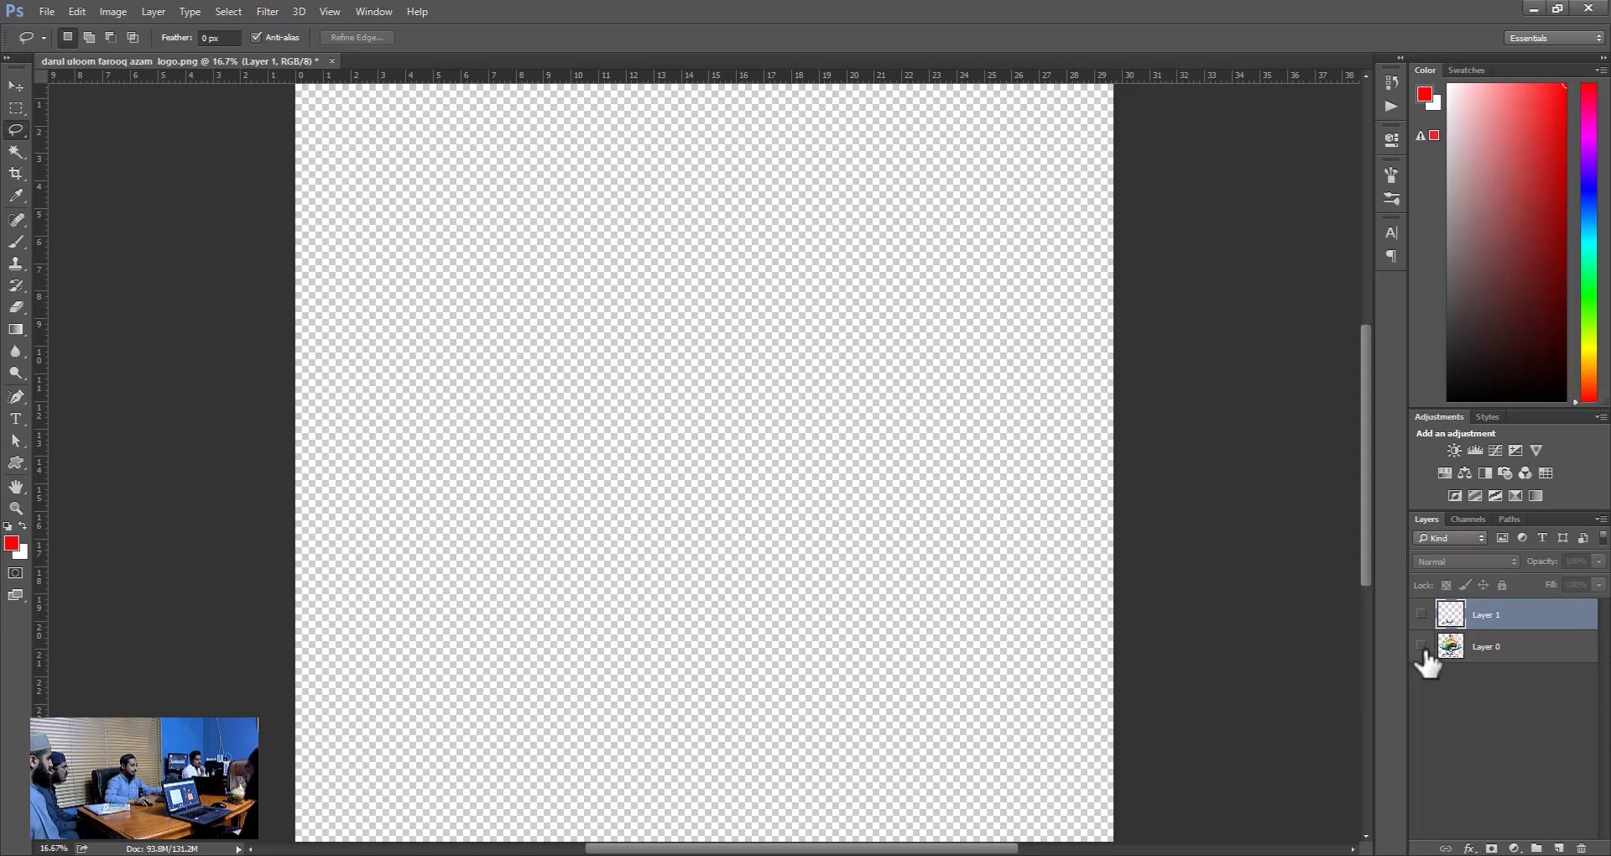
{"action": "left_click", "coordinate": [1422, 647]}
{"action": "left_click", "coordinate": [1583, 850]}
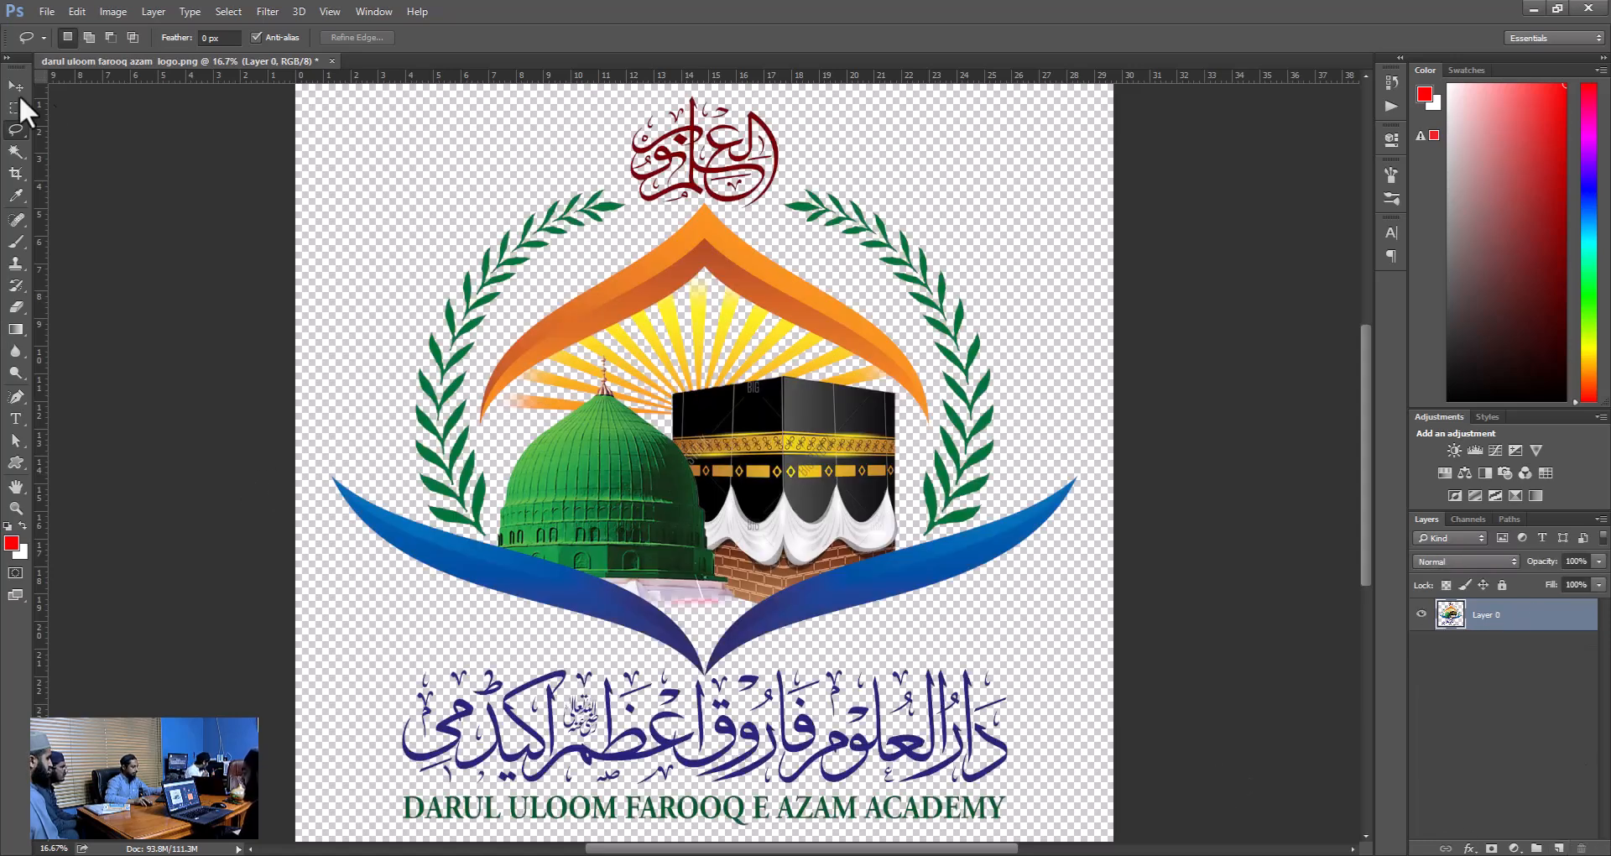
{"action": "right_click", "coordinate": [16, 130]}
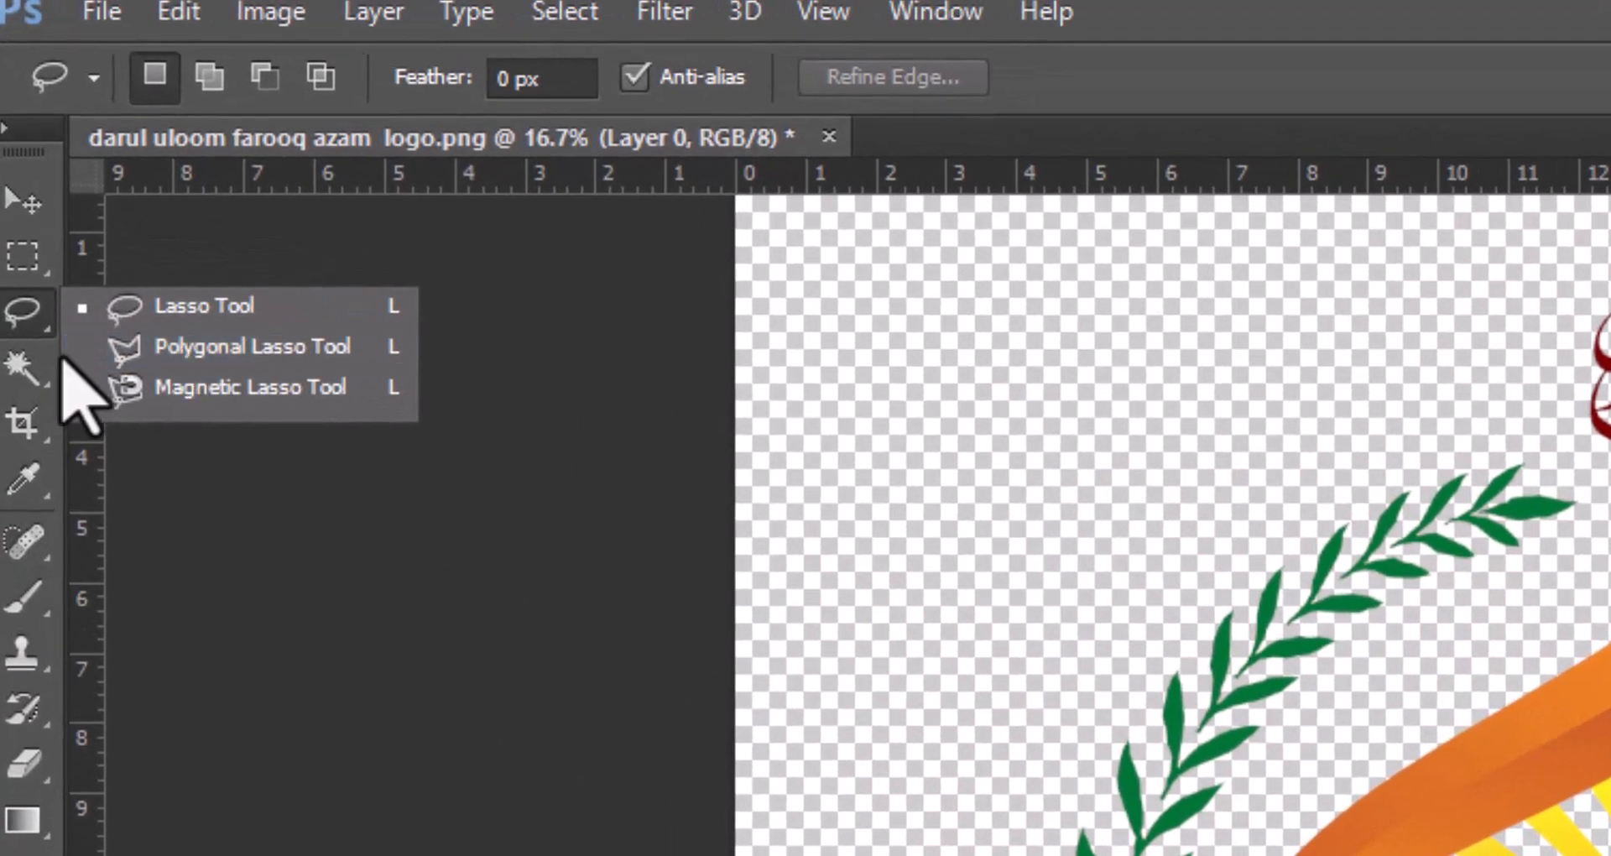
{"action": "left_click", "coordinate": [220, 346]}
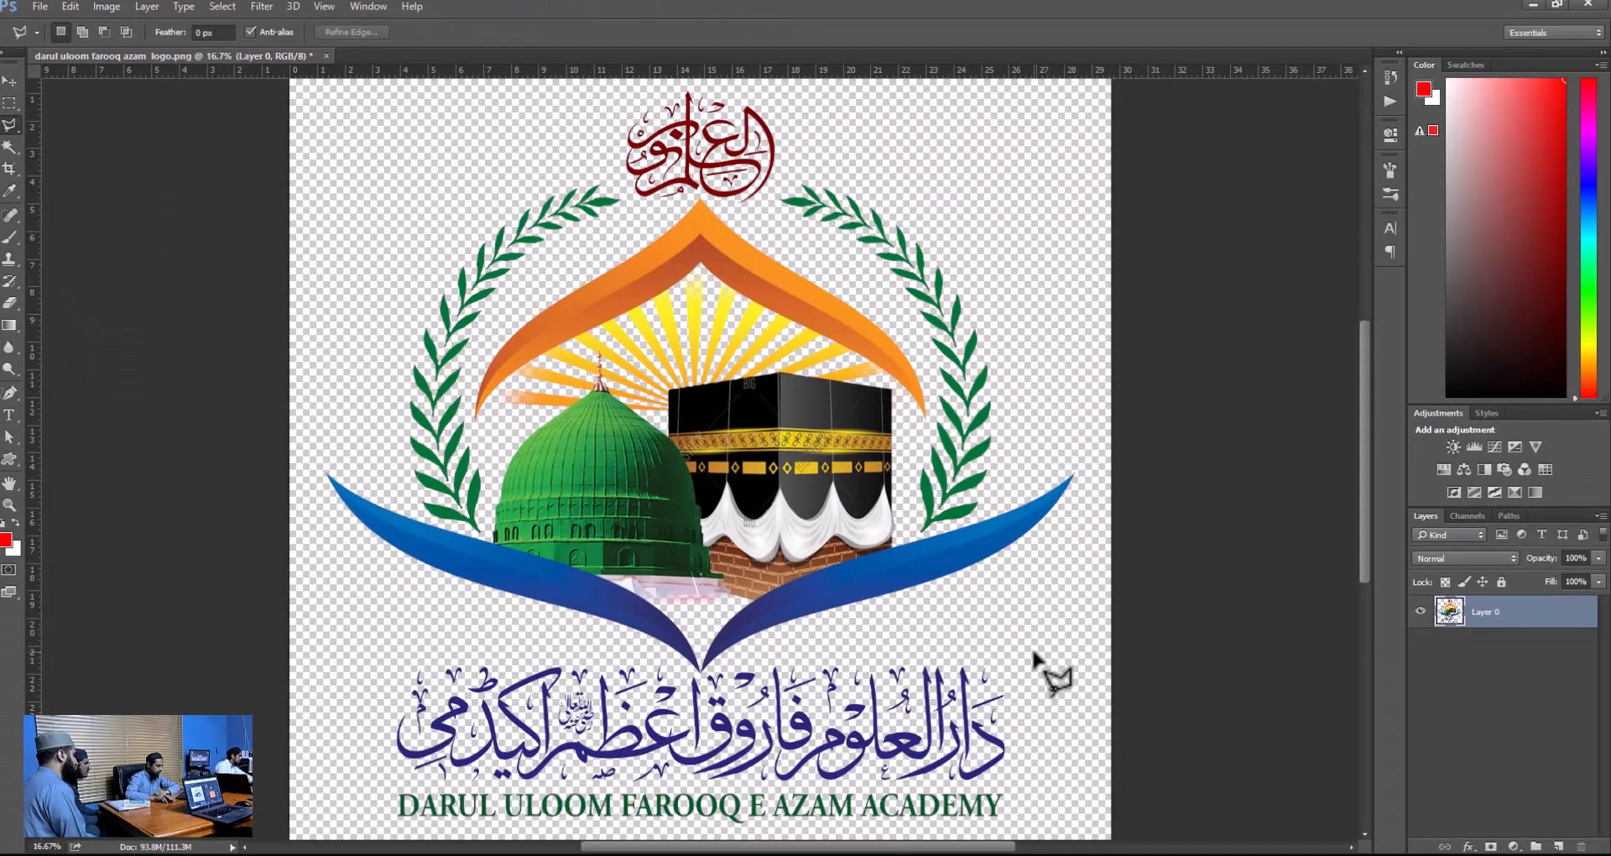
{"action": "left_click", "coordinate": [1048, 662]}
{"action": "left_click", "coordinate": [943, 629]}
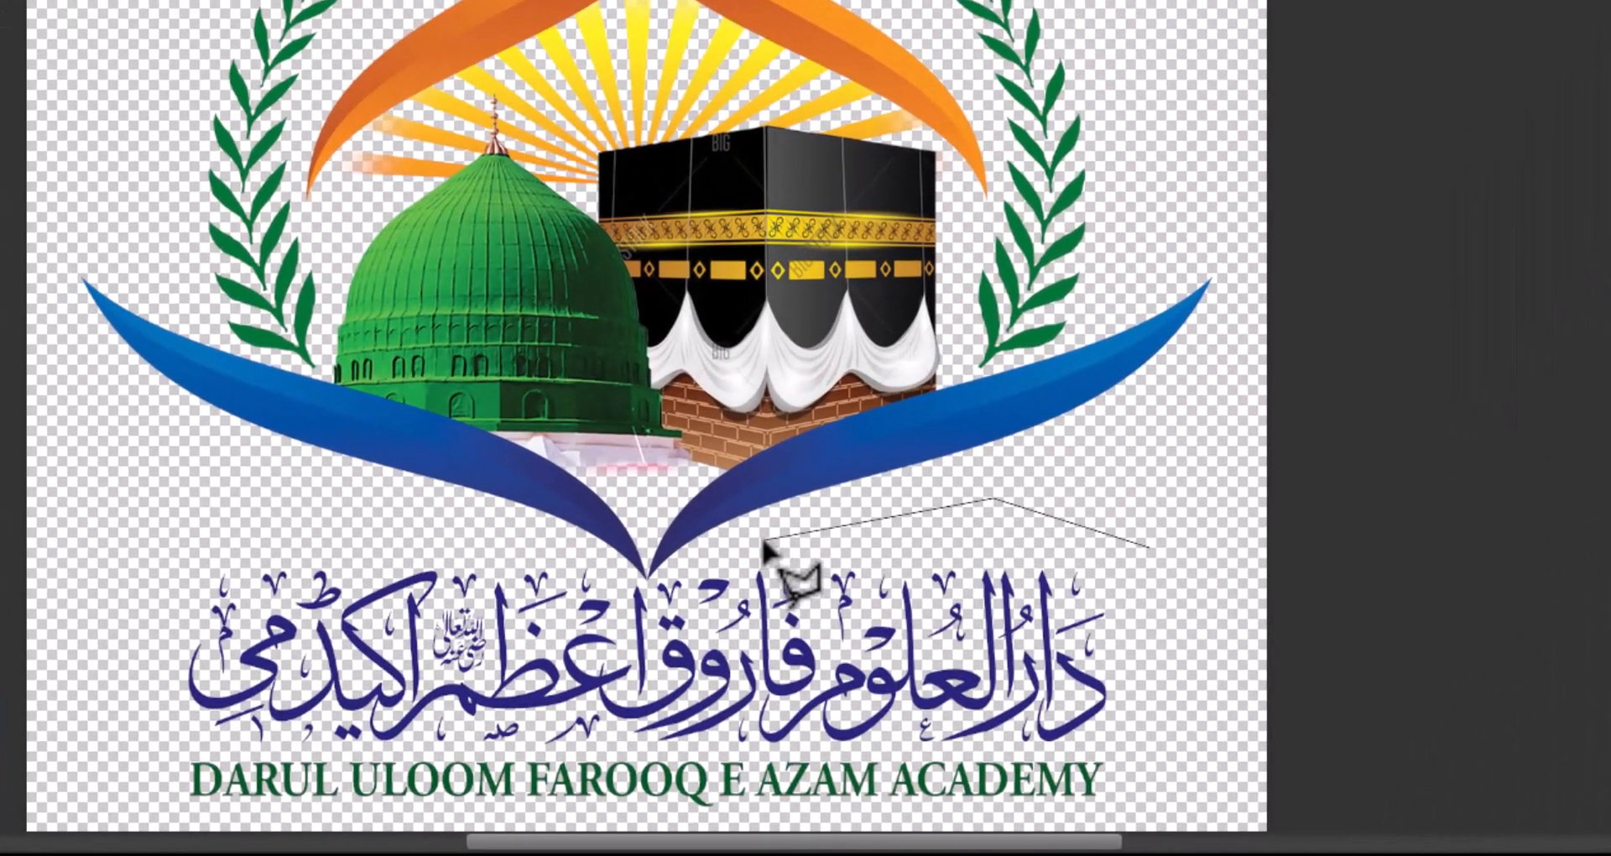
{"action": "left_click", "coordinate": [714, 543]}
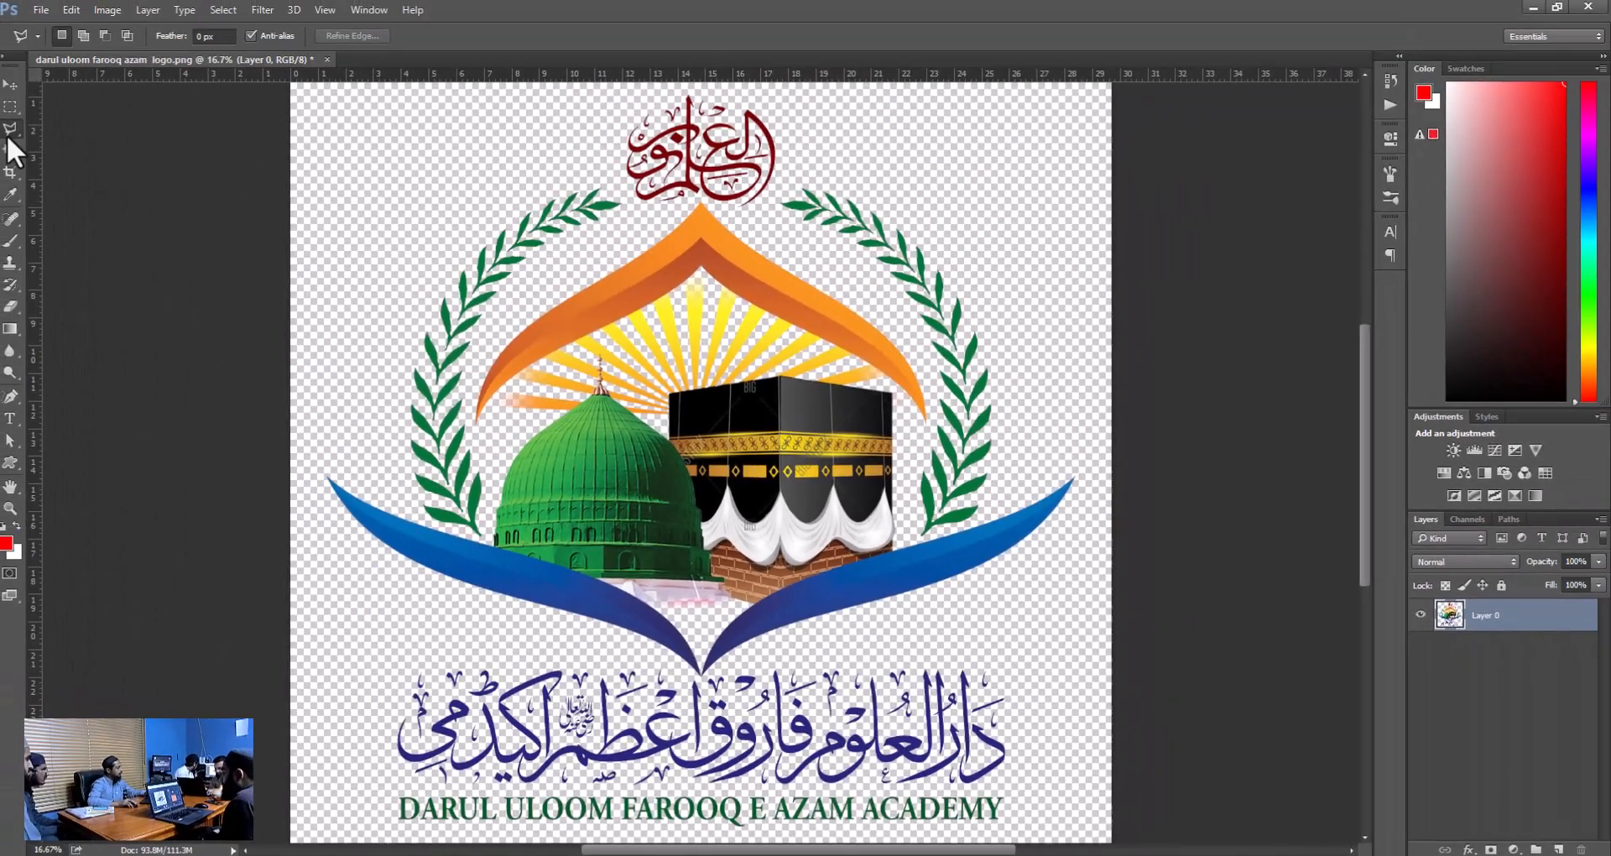
Draw a small freehand Lasso selection along the upper edge of the Urdu lettering's right half.
{"action": "right_click", "coordinate": [10, 129]}
{"action": "left_click", "coordinate": [80, 127]}
{"action": "mouse_move", "coordinate": [1070, 713]}
{"action": "left_mouse_down"}
{"action": "mouse_move", "coordinate": [1062, 672]}
{"action": "mouse_move", "coordinate": [1003, 649]}
{"action": "mouse_move", "coordinate": [891, 626]}
{"action": "mouse_move", "coordinate": [765, 657]}
{"action": "left_mouse_up"}
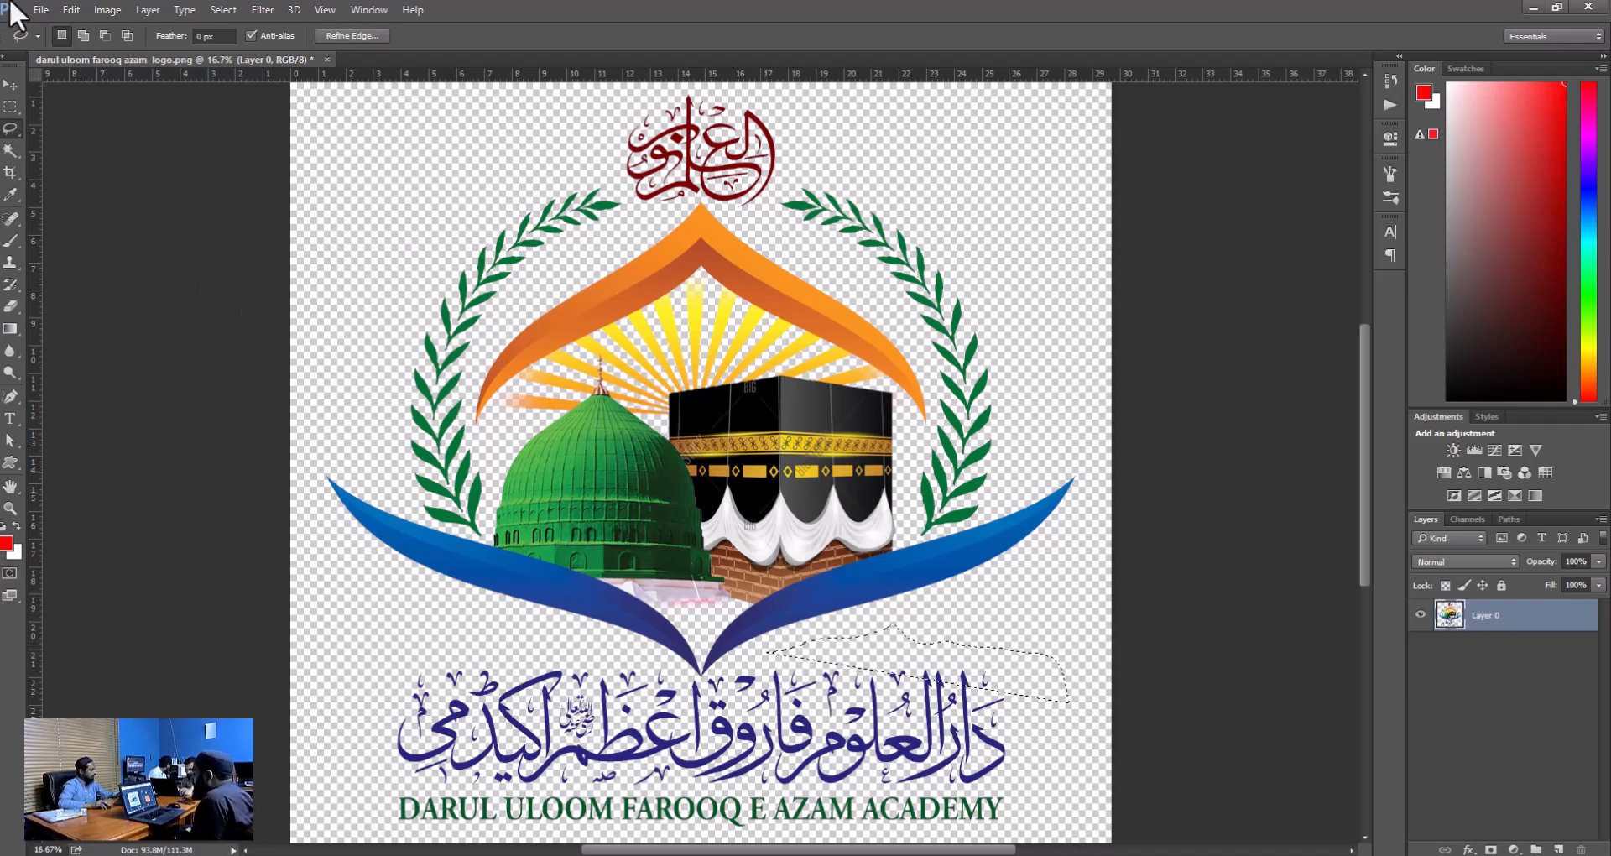
Draw an irregular Polygonal Lasso selection with straight segments around the red calligraphy and across the emblem.
{"action": "right_click", "coordinate": [10, 129]}
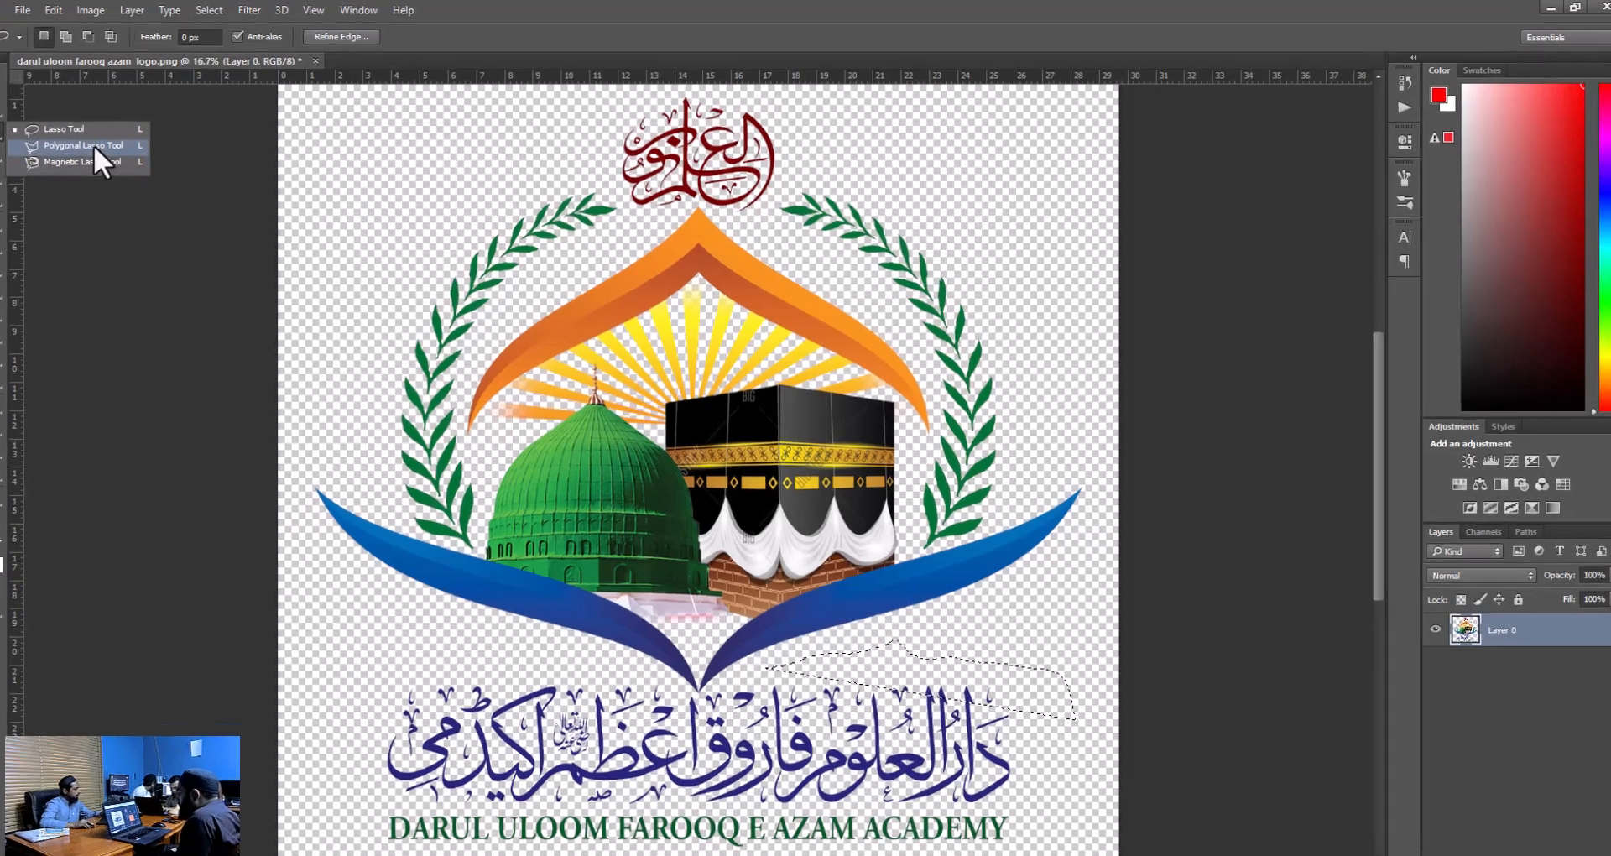
{"action": "left_click", "coordinate": [111, 142]}
{"action": "left_click", "coordinate": [732, 323]}
{"action": "left_click", "coordinate": [786, 238]}
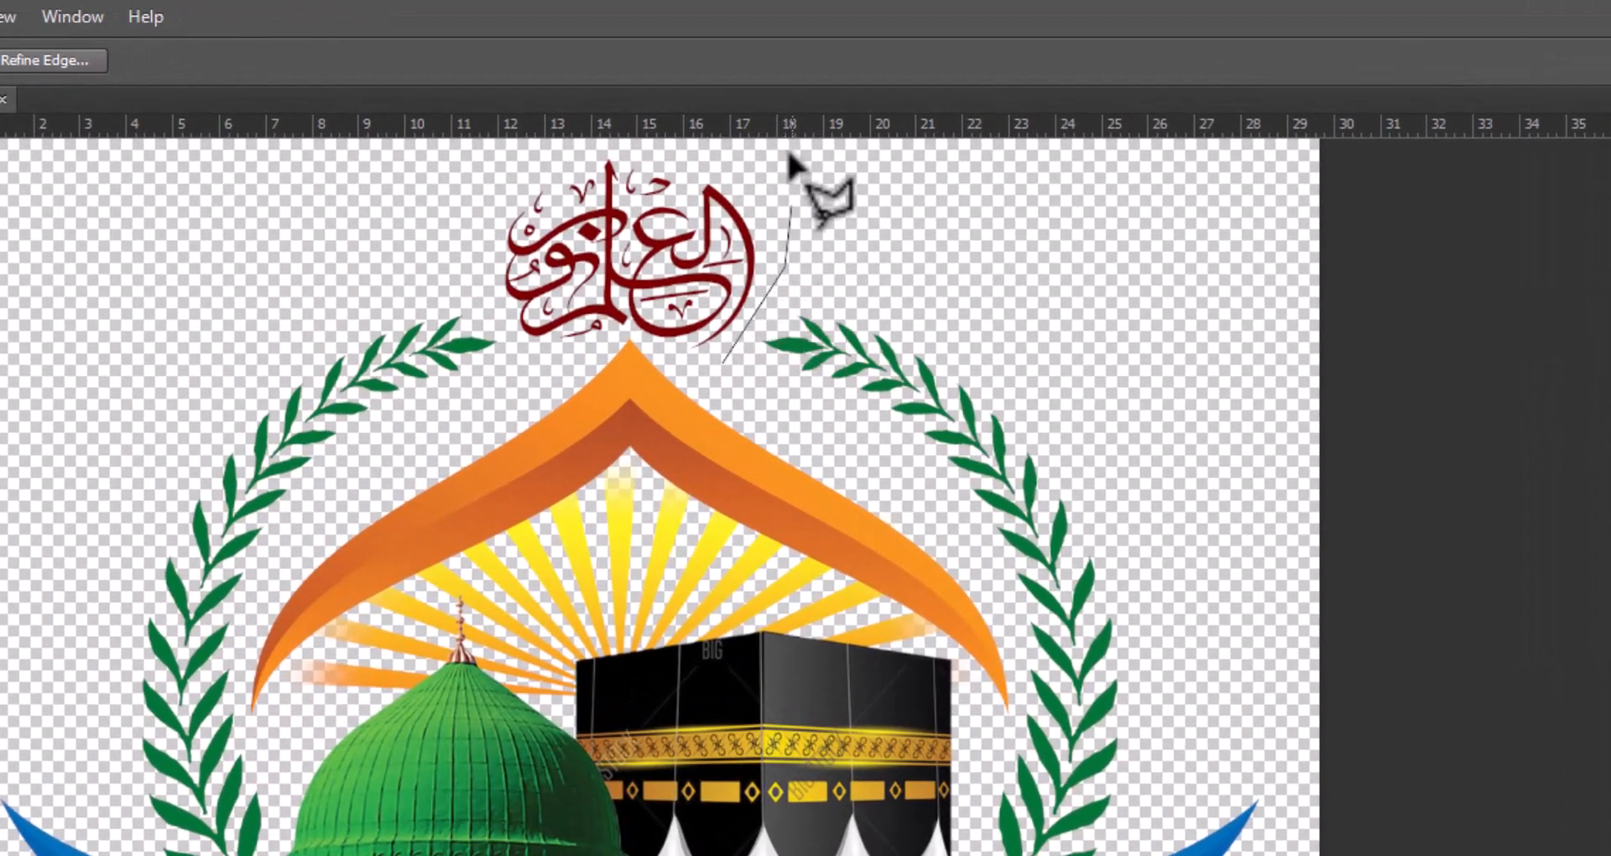
{"action": "scroll", "coordinate": [788, 178], "scroll_direction": "up", "scroll_amount": 1}
{"action": "left_click", "coordinate": [765, 179]}
{"action": "left_click", "coordinate": [658, 155]}
{"action": "left_click", "coordinate": [549, 153]}
{"action": "left_click", "coordinate": [364, 165]}
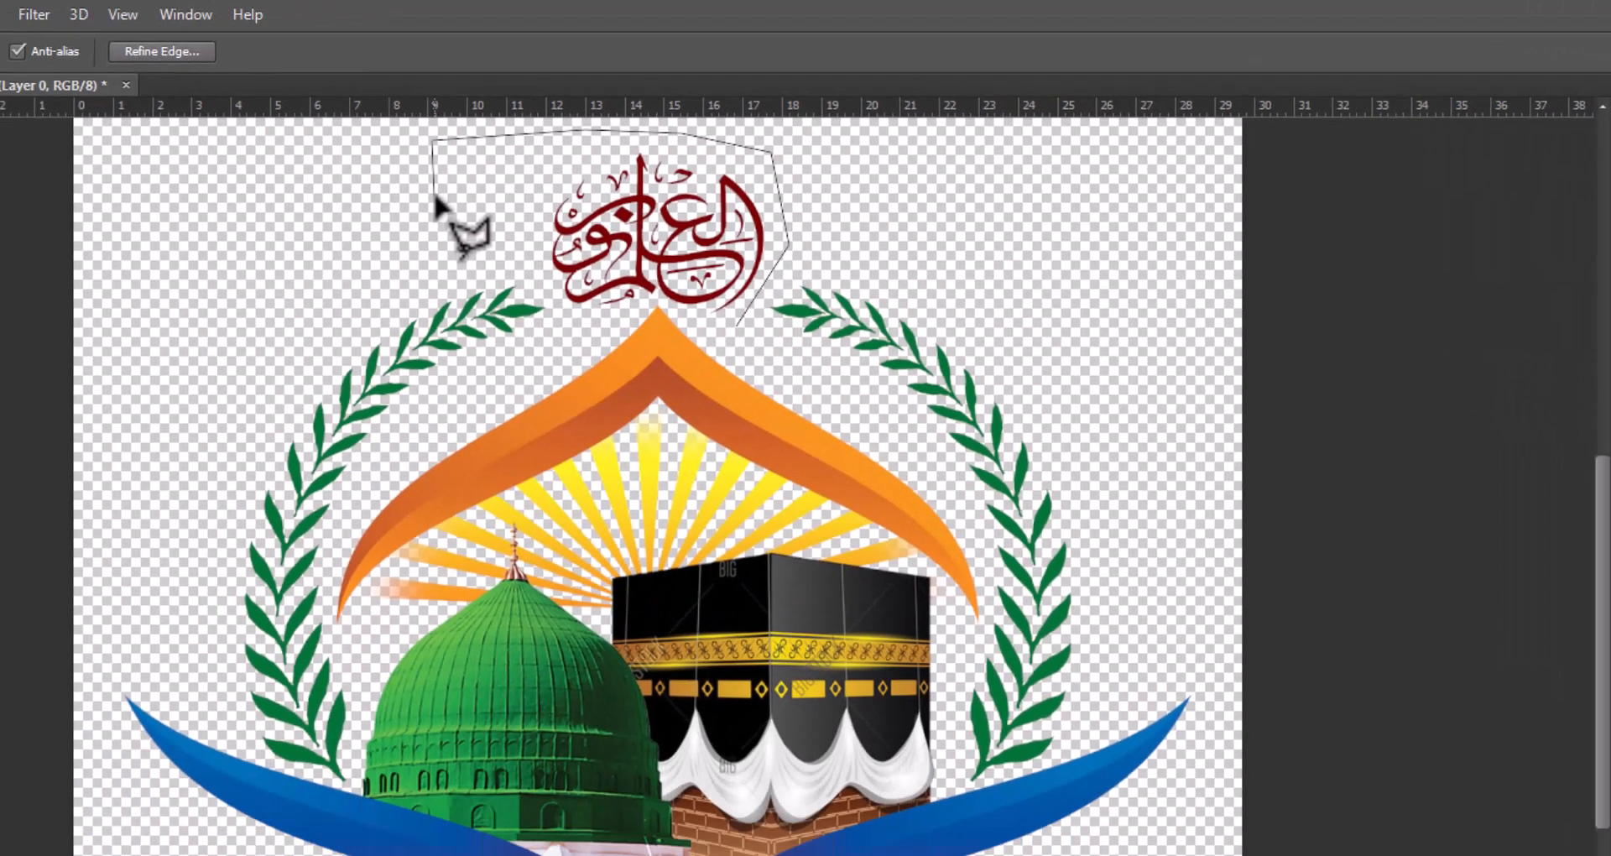
{"action": "left_click", "coordinate": [433, 194]}
{"action": "left_click", "coordinate": [187, 195]}
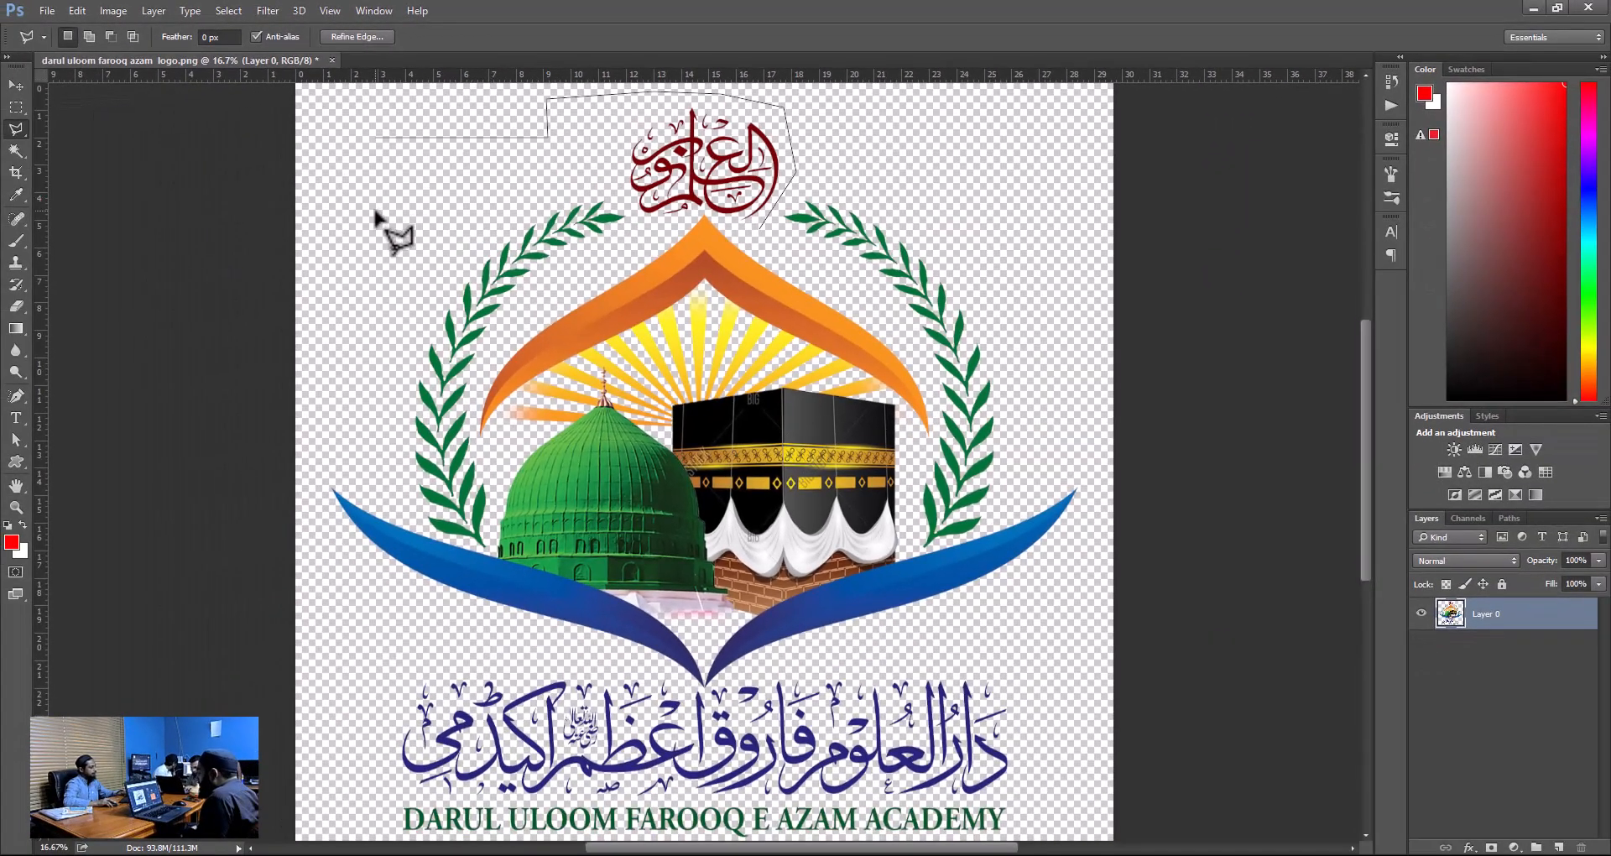
{"action": "left_click", "coordinate": [340, 187], "text": "shift"}
{"action": "left_click", "coordinate": [344, 428], "text": "shift"}
{"action": "left_click", "coordinate": [659, 434], "text": "shift"}
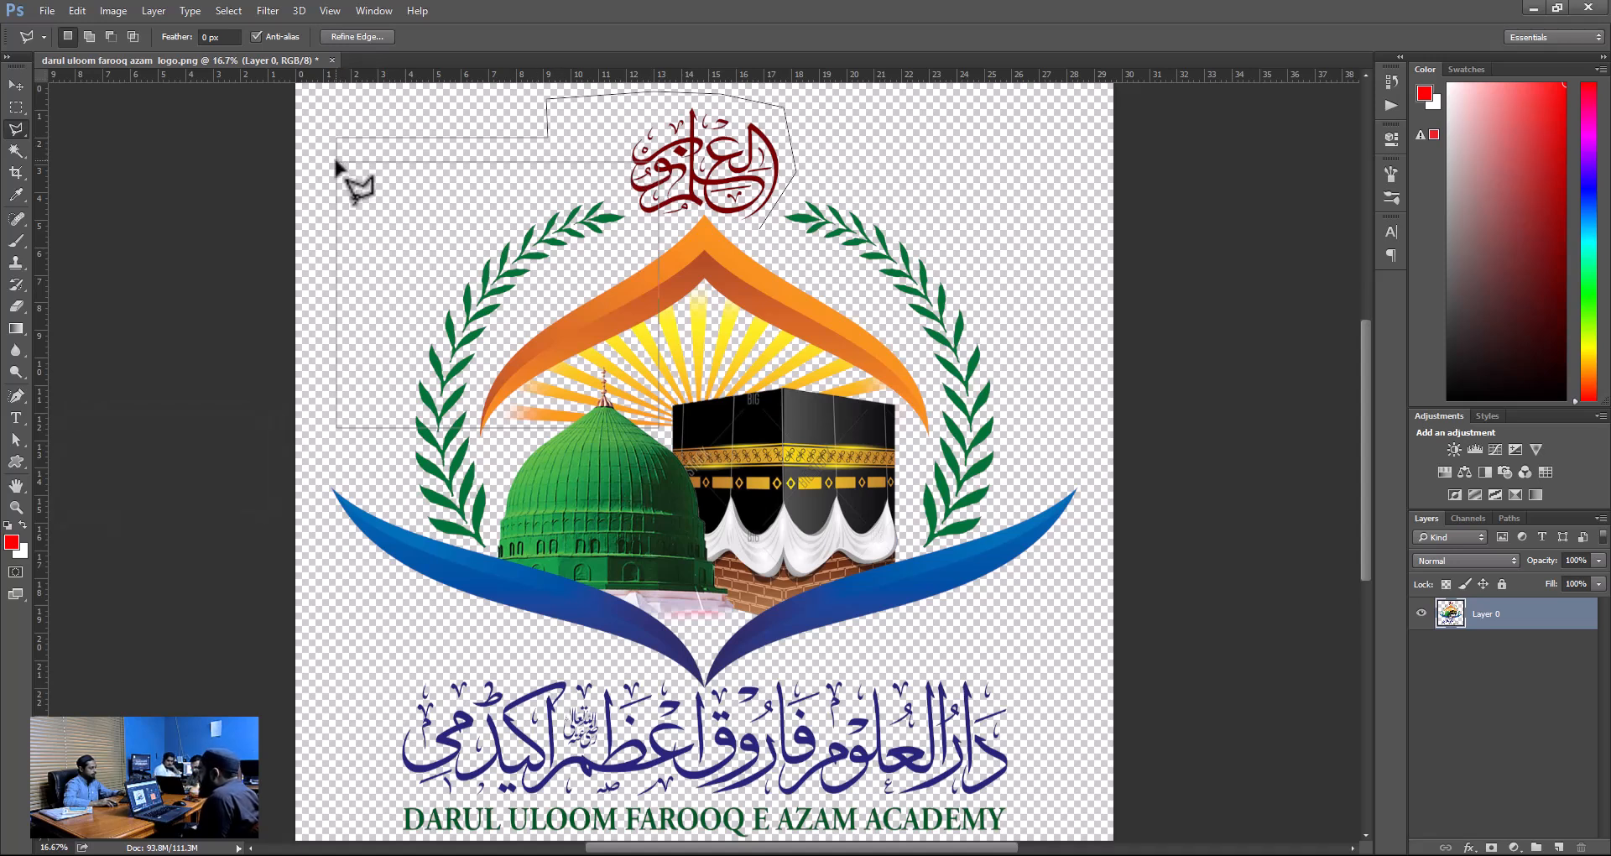
{"action": "double_click", "coordinate": [1041, 348]}
Outline the blue Urdu lettering with a closed rectangular Polygonal Lasso selection.
{"action": "left_click", "coordinate": [393, 616]}
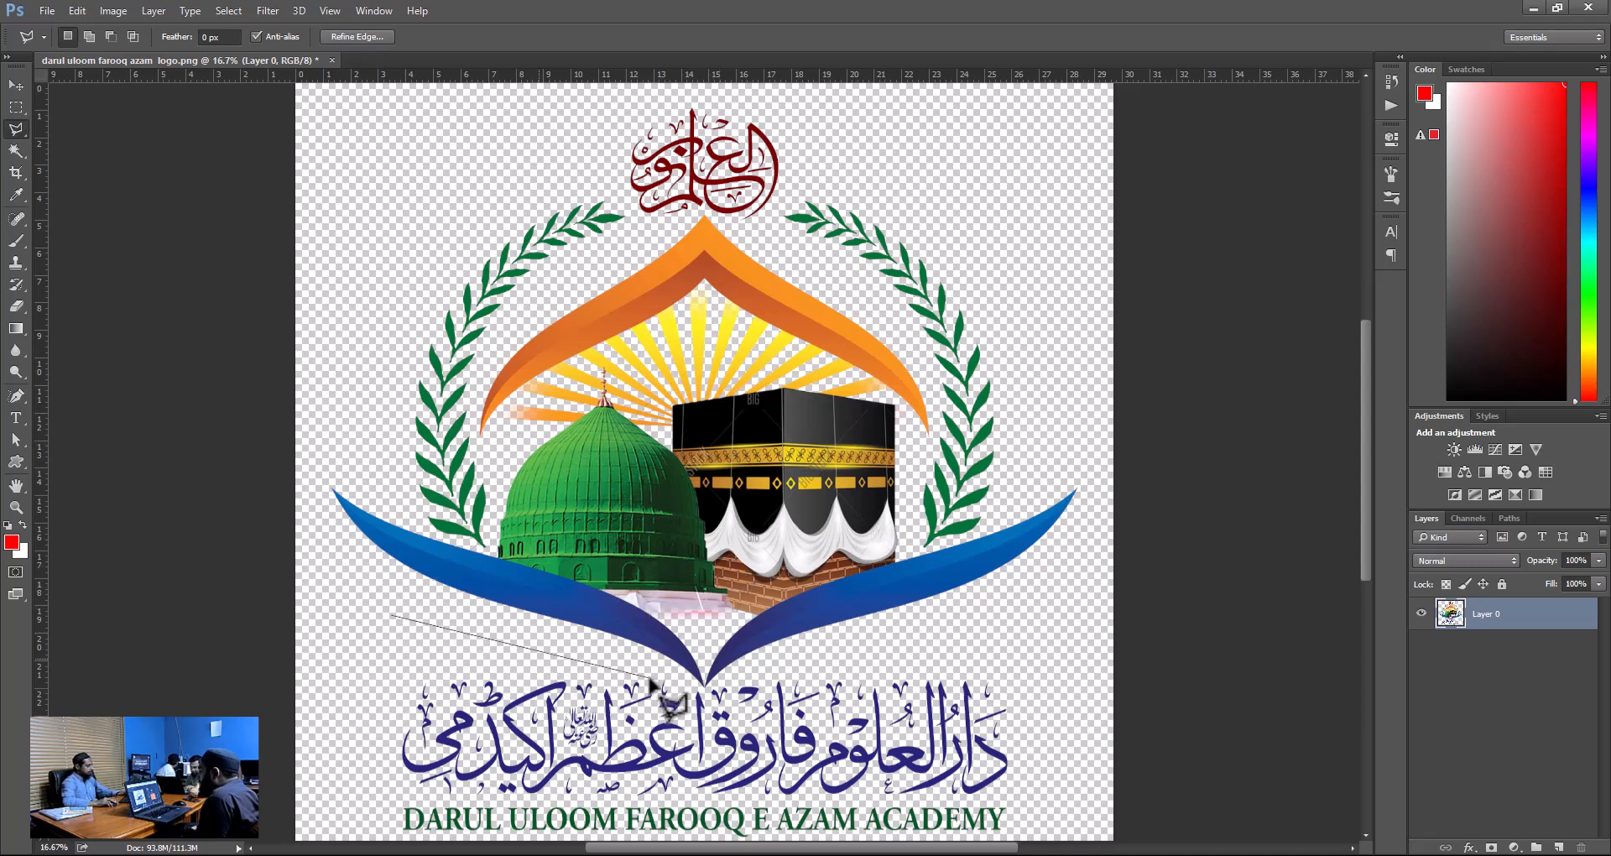
{"action": "left_click", "coordinate": [1046, 616]}
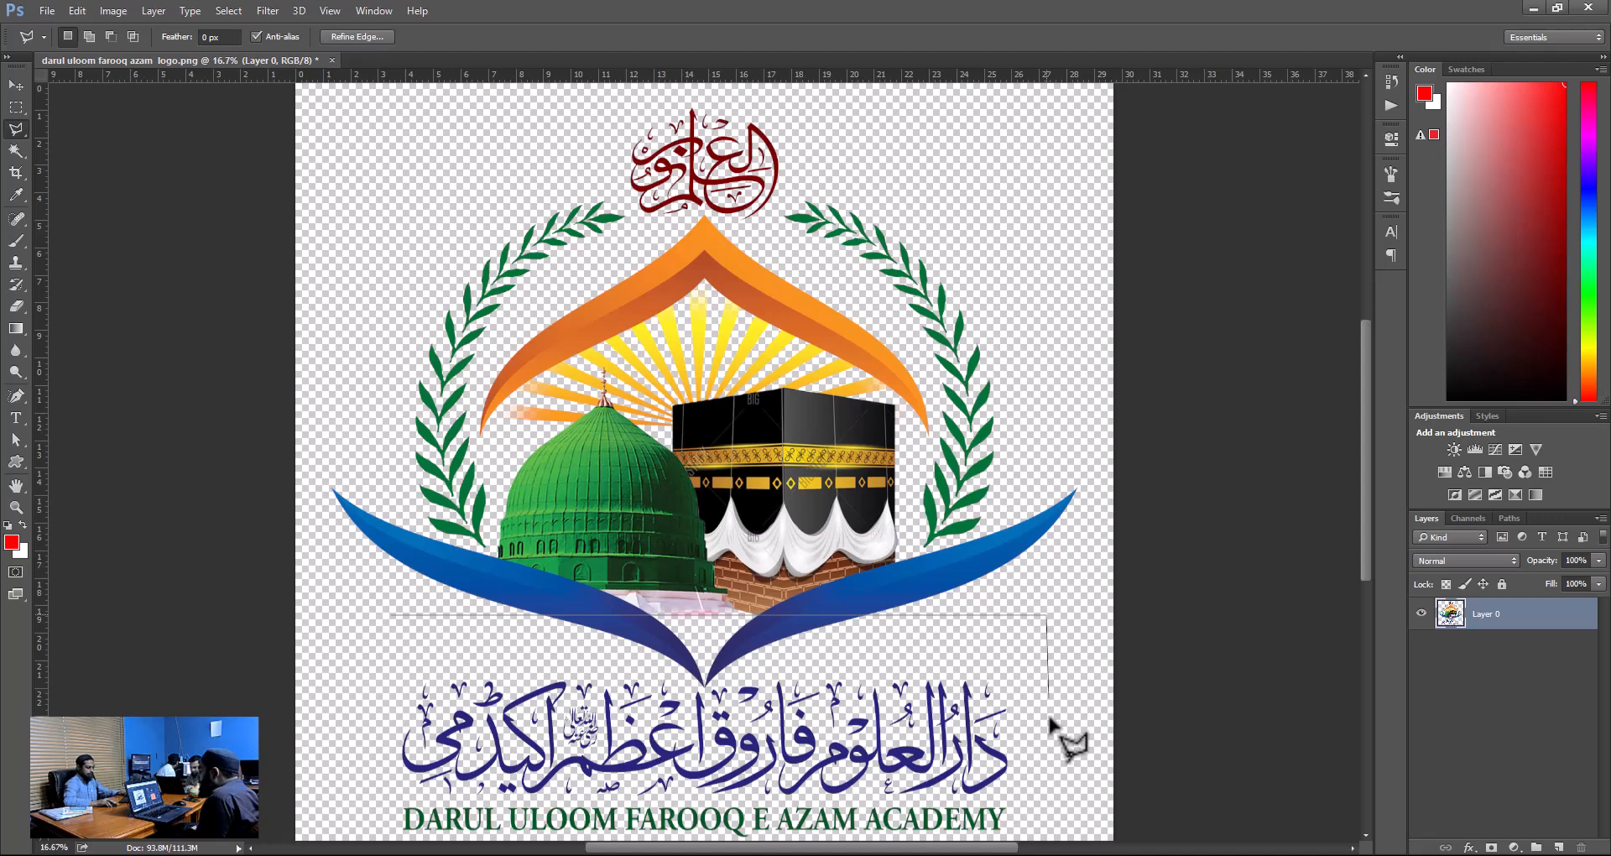
{"action": "left_click", "coordinate": [1047, 807]}
{"action": "left_click", "coordinate": [372, 806]}
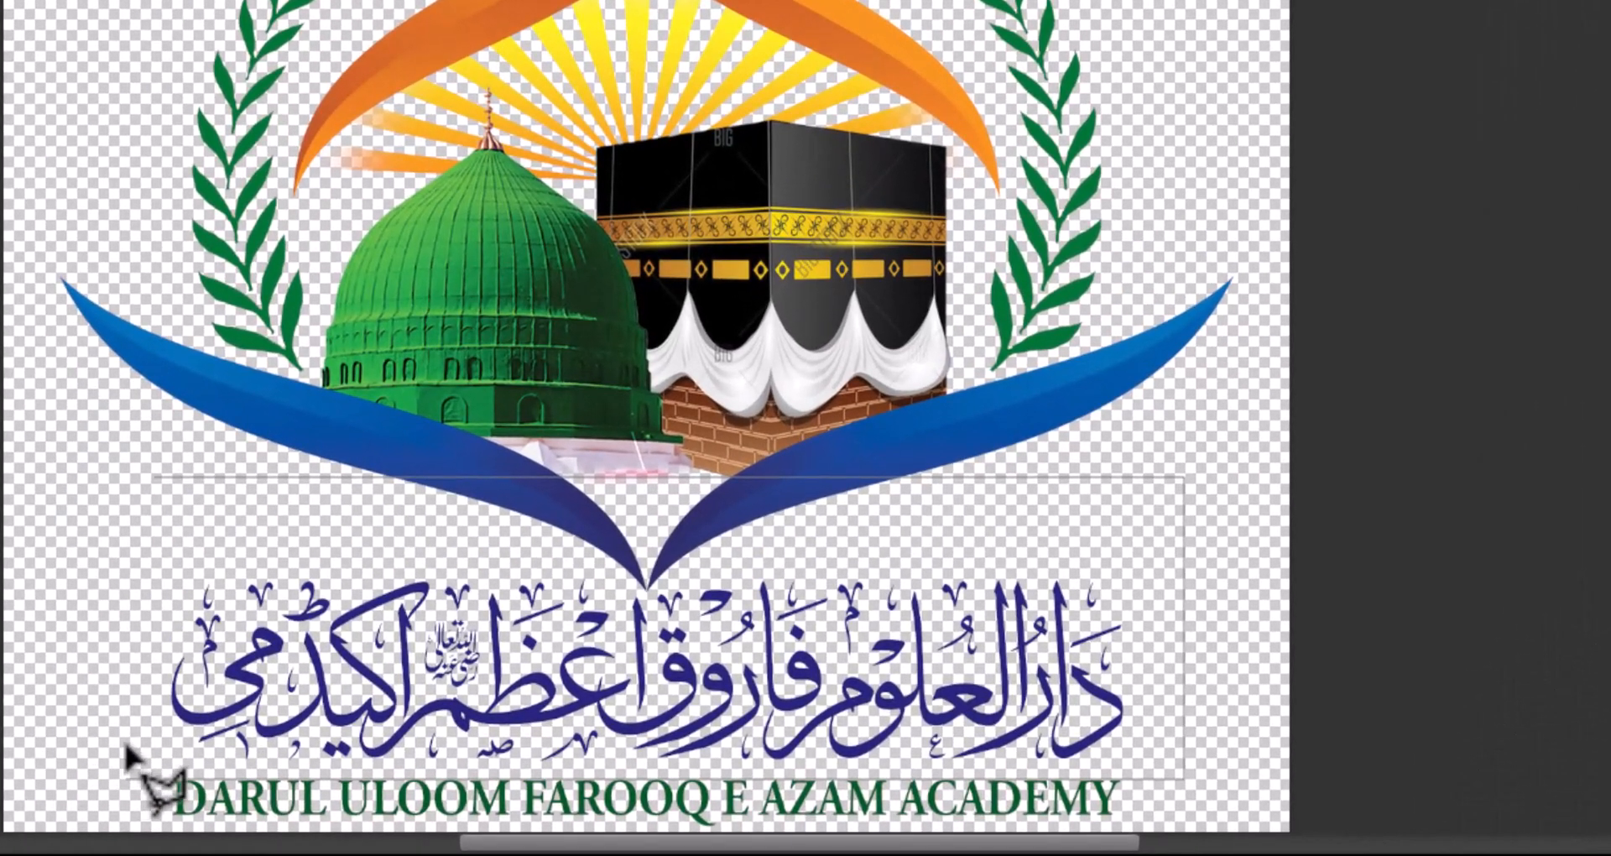
{"action": "left_click", "coordinate": [158, 482]}
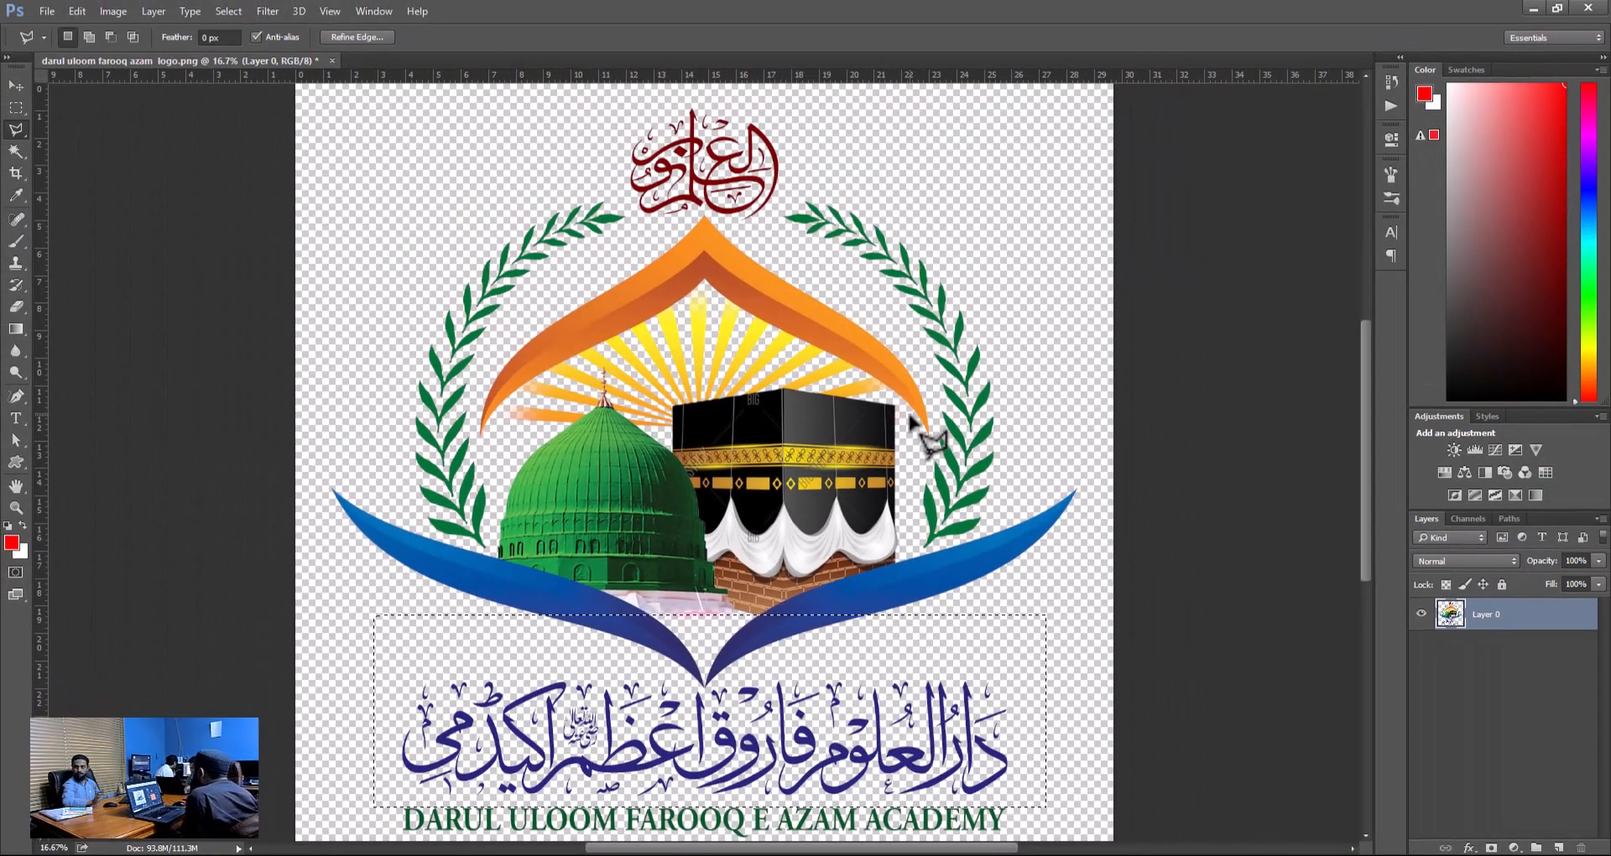
Try to outline the central emblem with a many-sided Polygonal Lasso selection.
{"action": "left_click", "coordinate": [720, 276]}
{"action": "left_click", "coordinate": [382, 438]}
{"action": "left_click", "coordinate": [525, 654]}
{"action": "left_click", "coordinate": [998, 711]}
{"action": "left_click", "coordinate": [1116, 403]}
{"action": "left_click", "coordinate": [1041, 220]}
{"action": "left_click", "coordinate": [864, 190]}
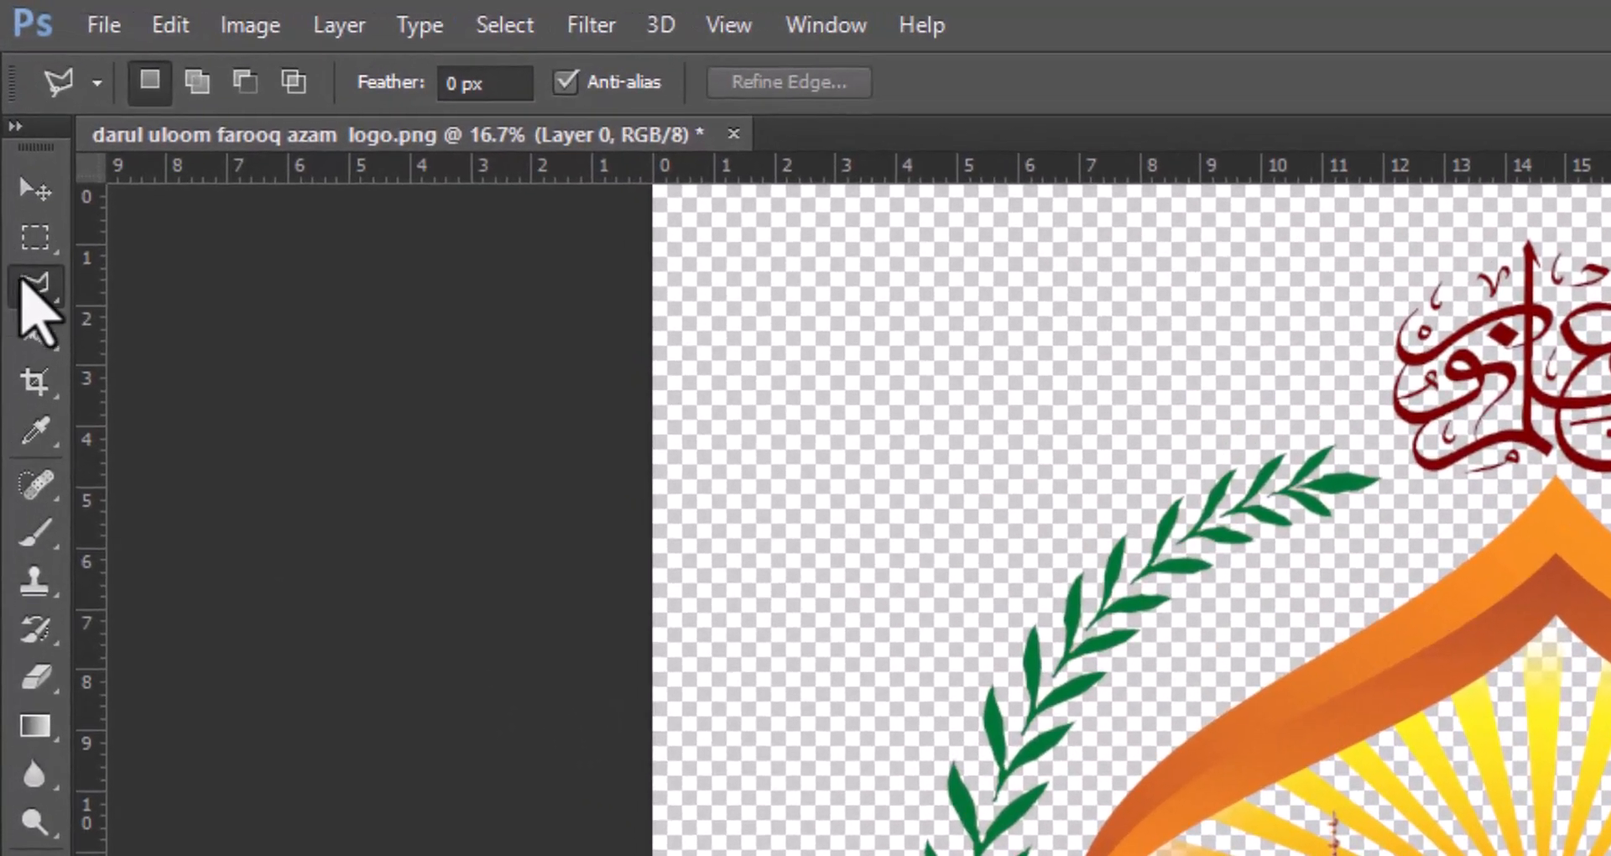
Select the orange arch above the dome with the Magic Wand at tolerance 32, adding its remaining colour shades to the selection.
{"action": "left_click", "coordinate": [16, 134]}
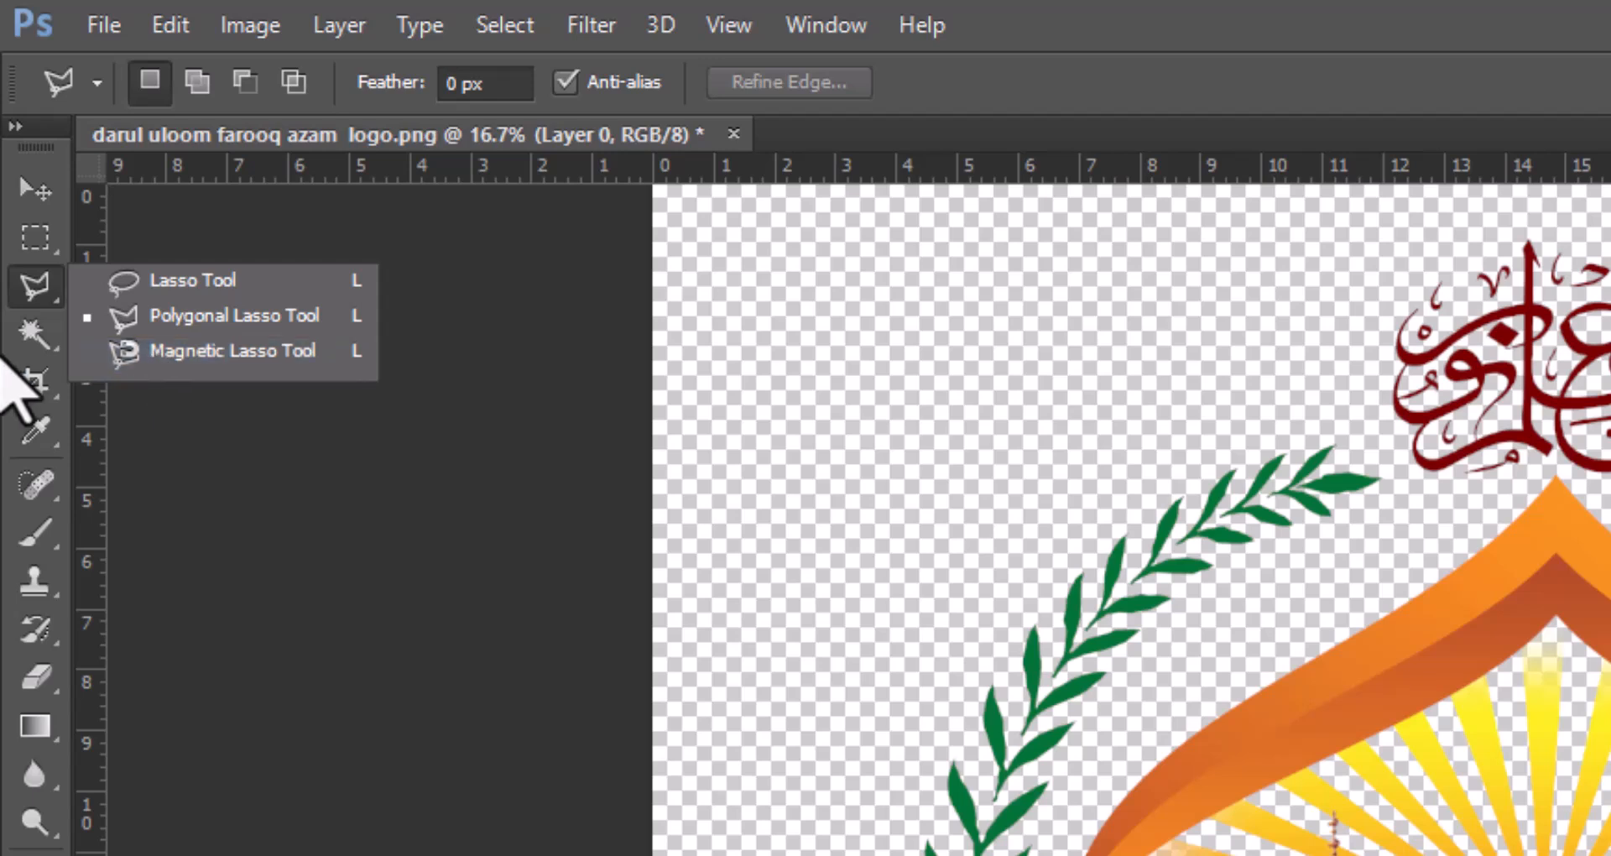
{"action": "left_click", "coordinate": [35, 336]}
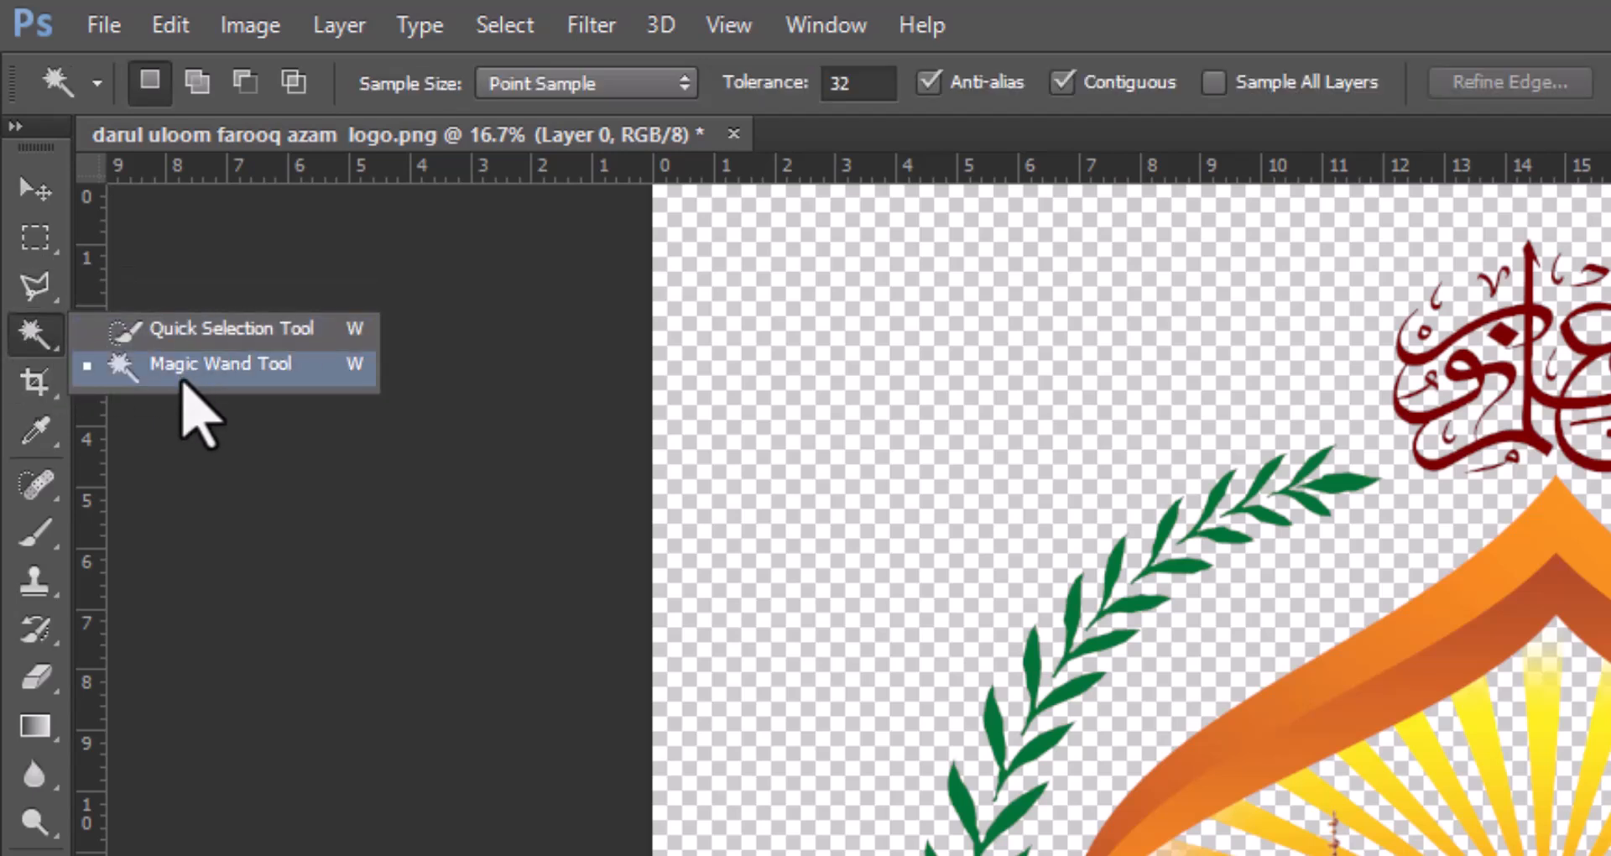
{"action": "left_click", "coordinate": [182, 369]}
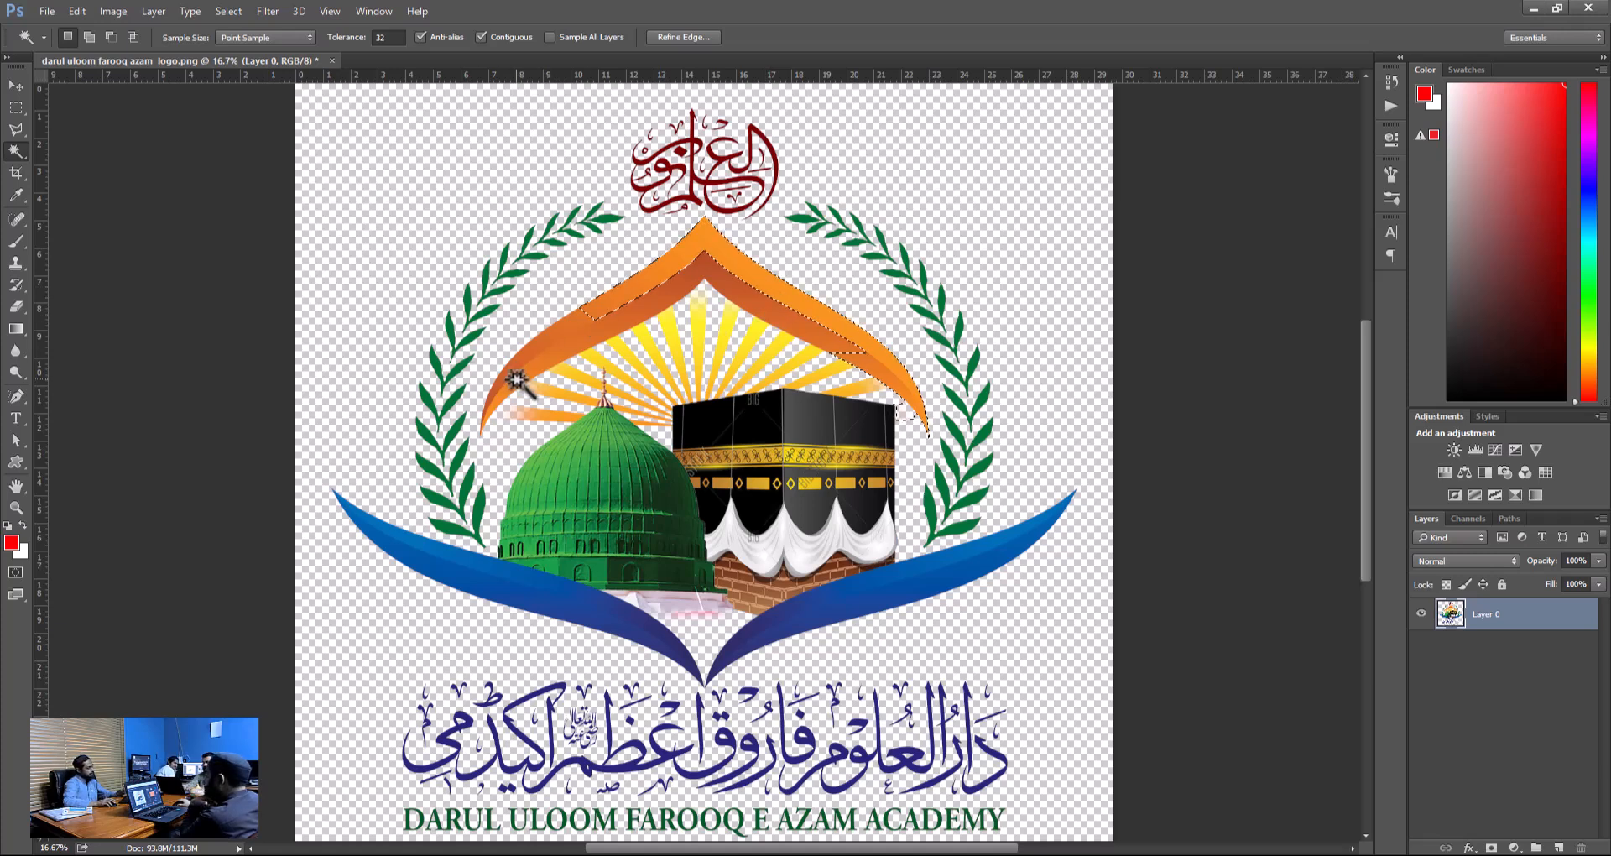
{"action": "key", "text": "shift"}
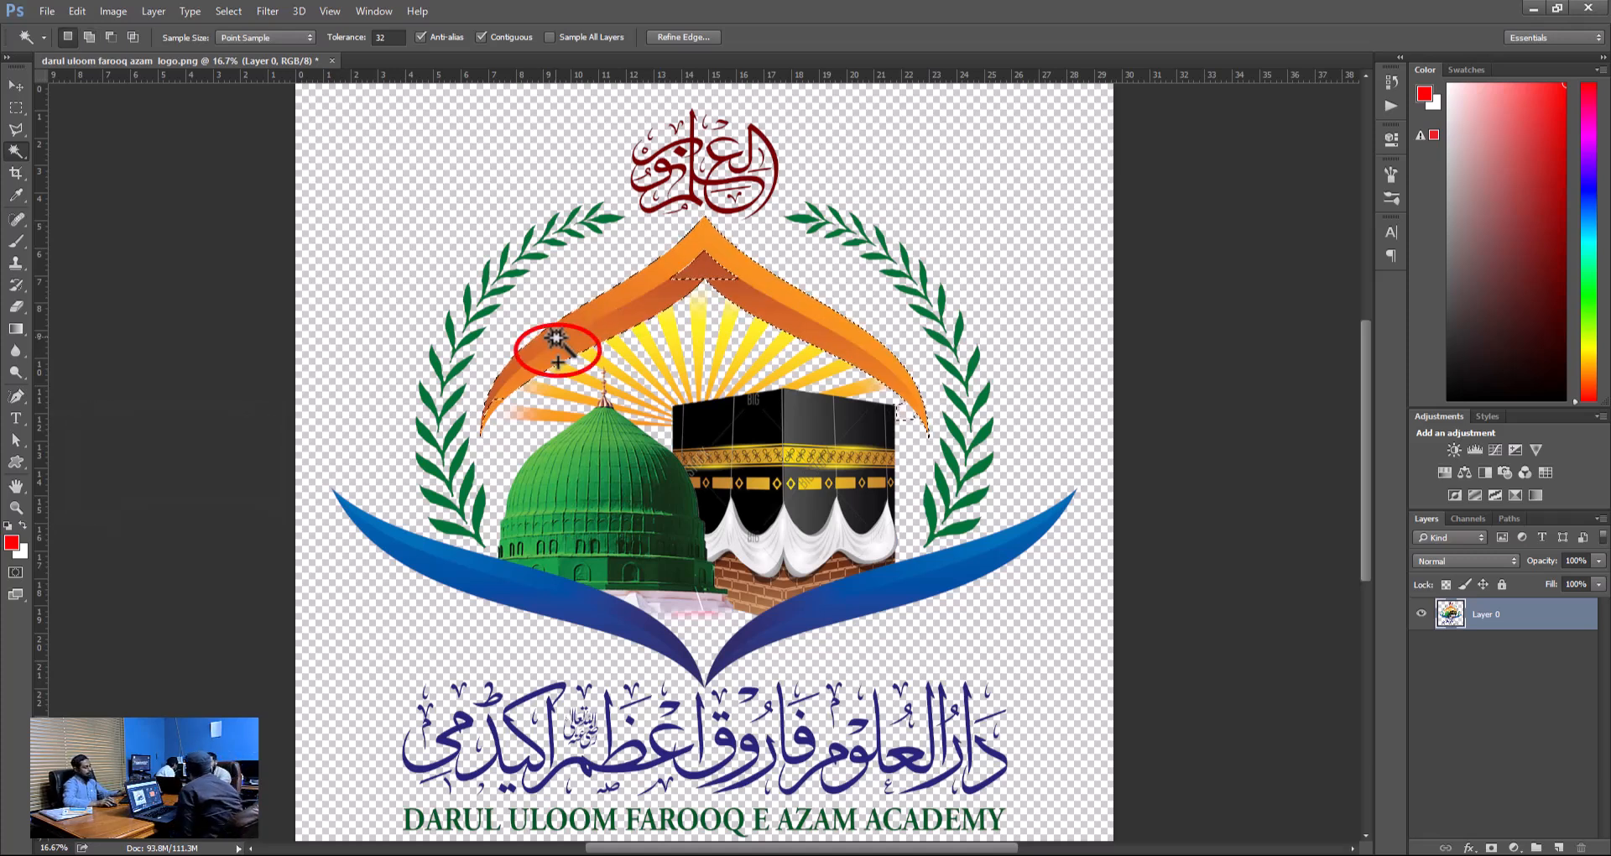
{"action": "key", "text": "alt"}
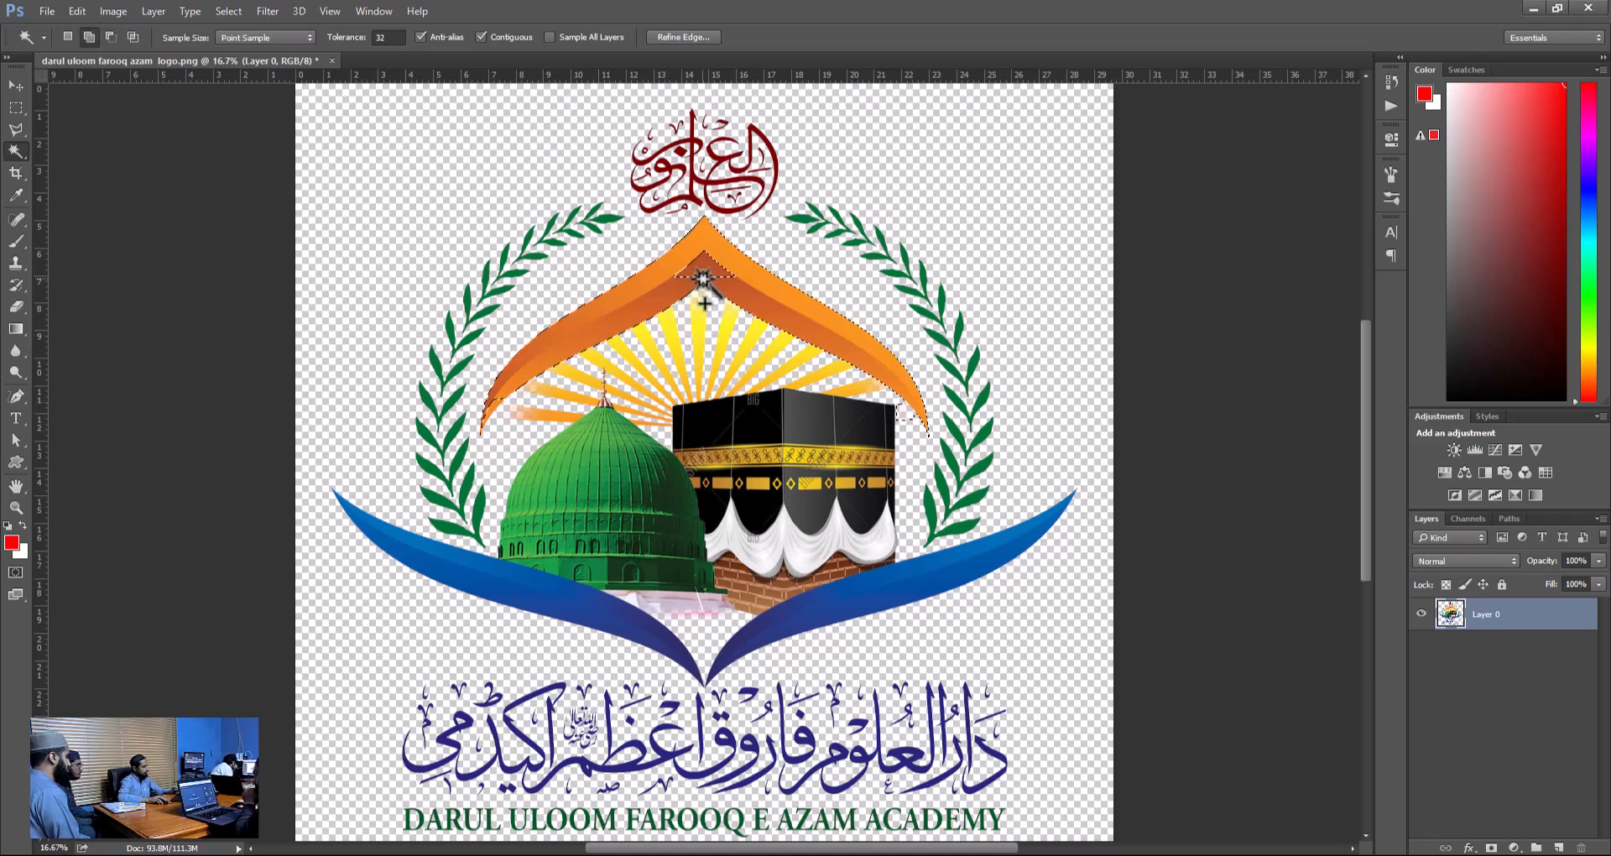
{"action": "left_click", "coordinate": [496, 407], "text": "shift"}
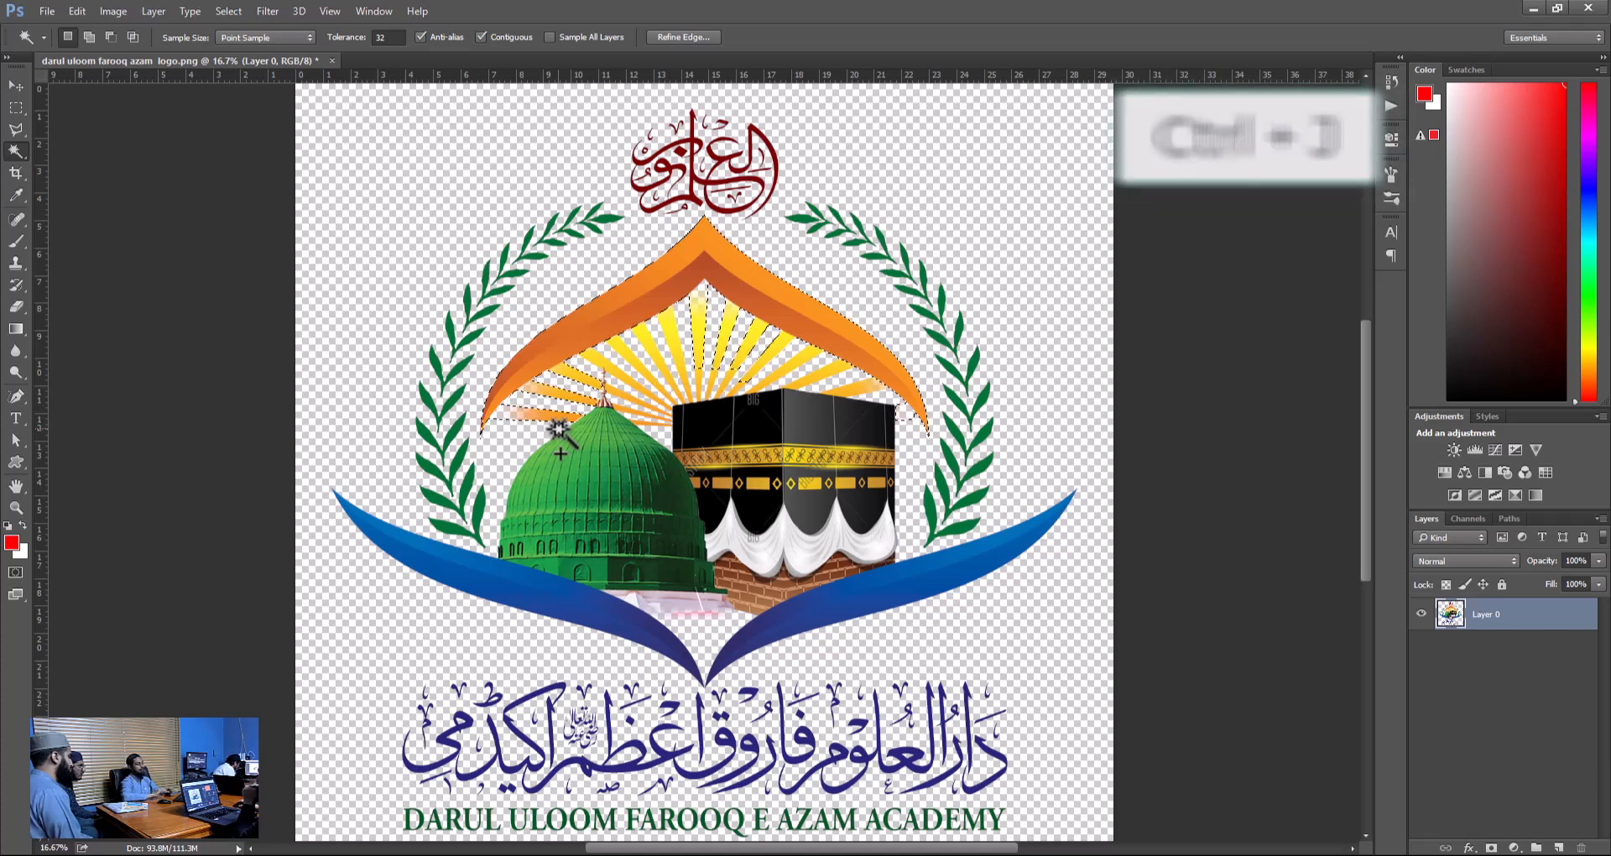
Copy the selected arch to its own layer and isolate it by hiding Layer 0.
{"action": "key", "text": "ctrl+j"}
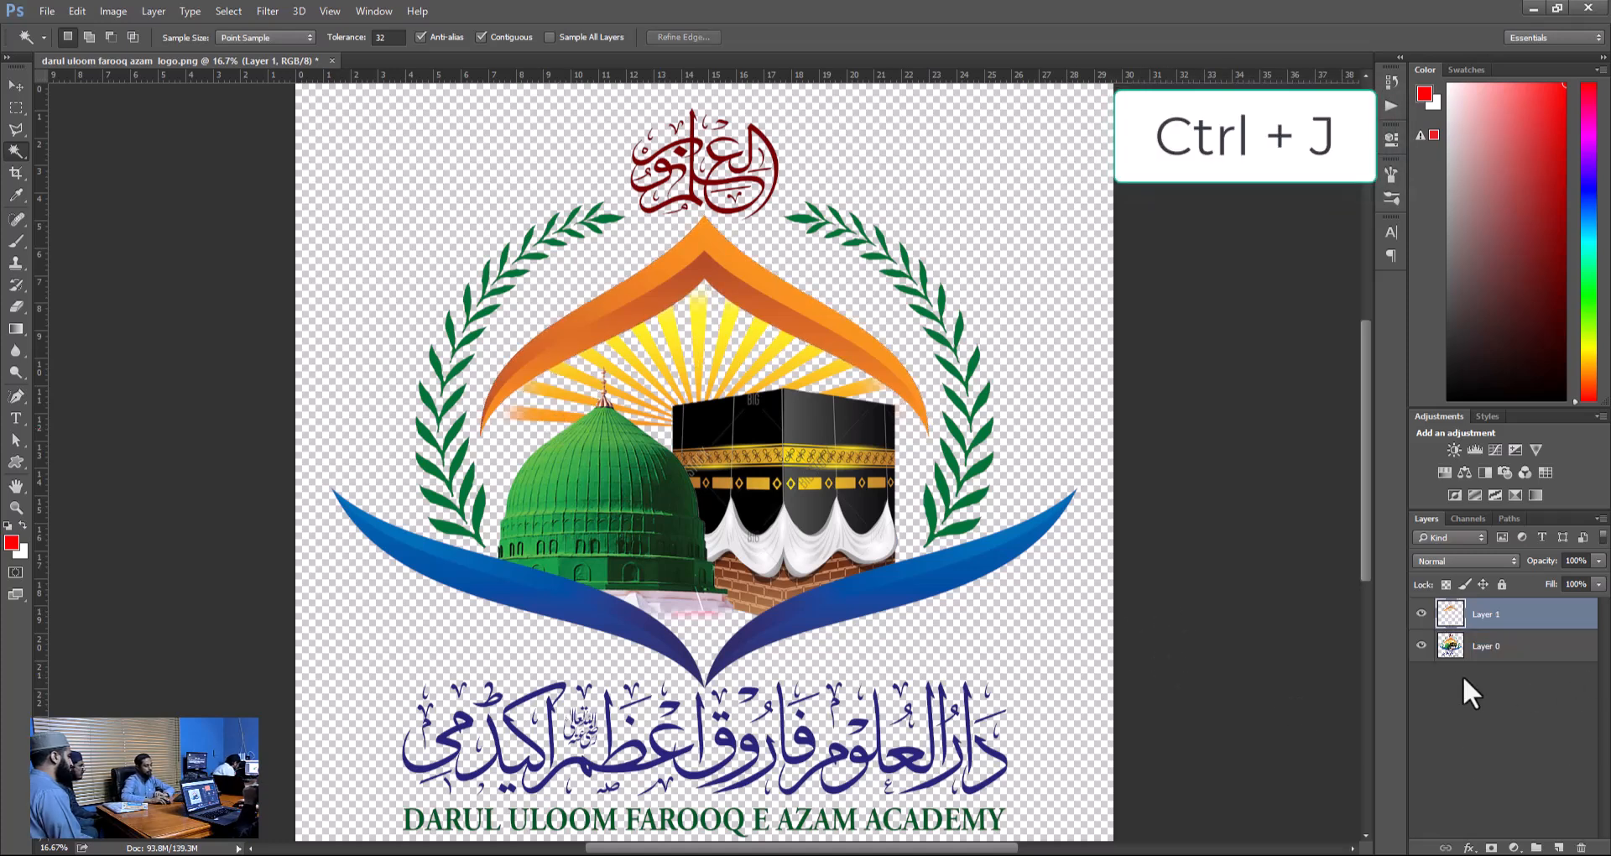
{"action": "left_click", "coordinate": [1420, 645]}
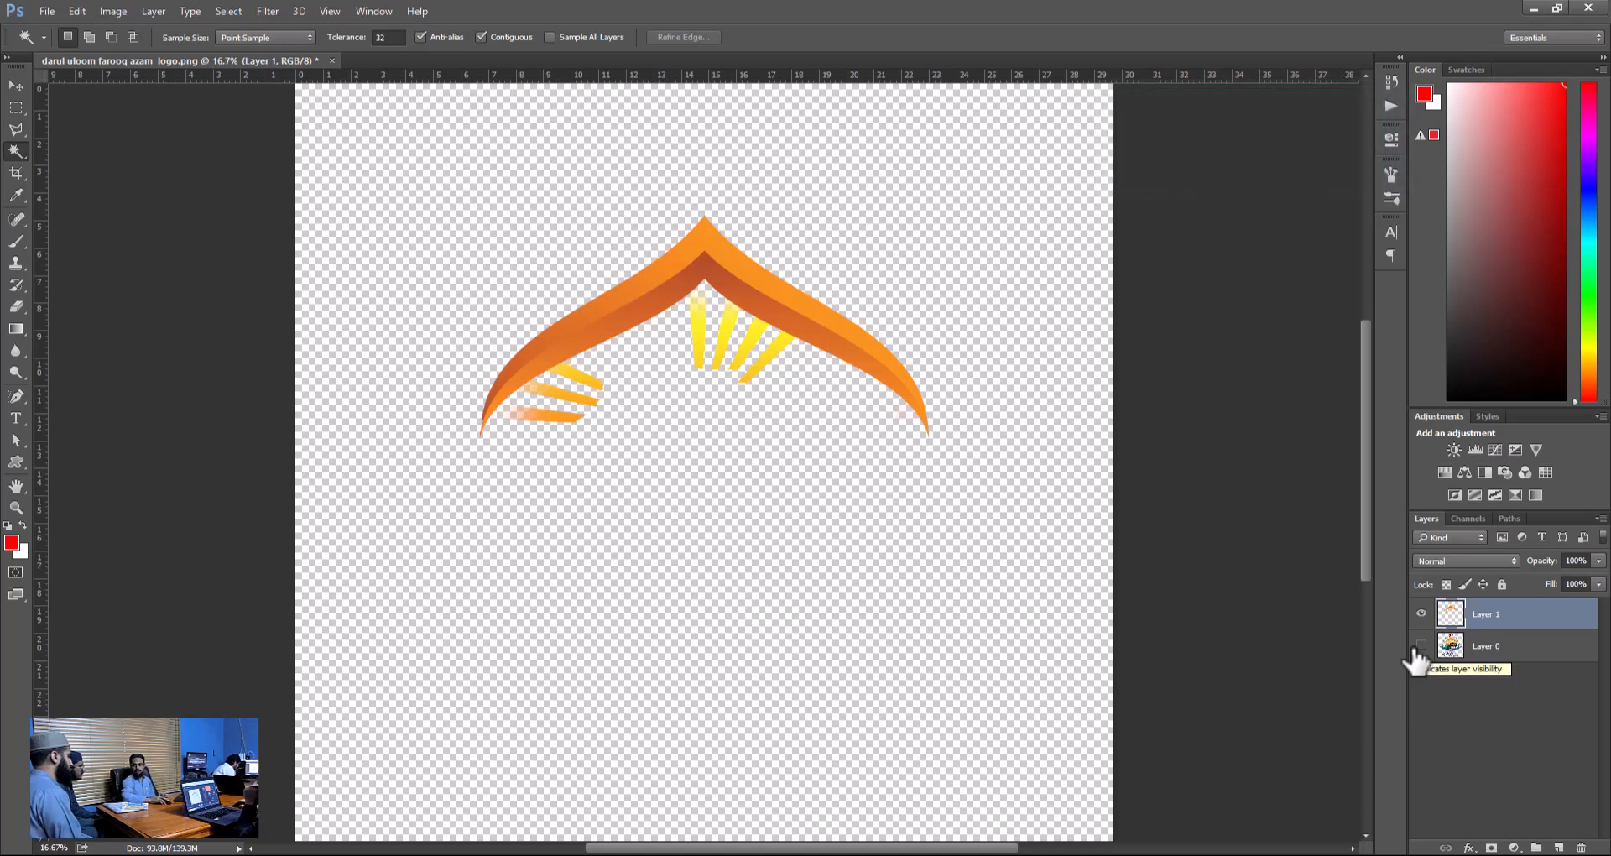
Delete the copied arch layer and show Layer 0 again.
{"action": "left_click", "coordinate": [1589, 850]}
{"action": "left_click", "coordinate": [1421, 614]}
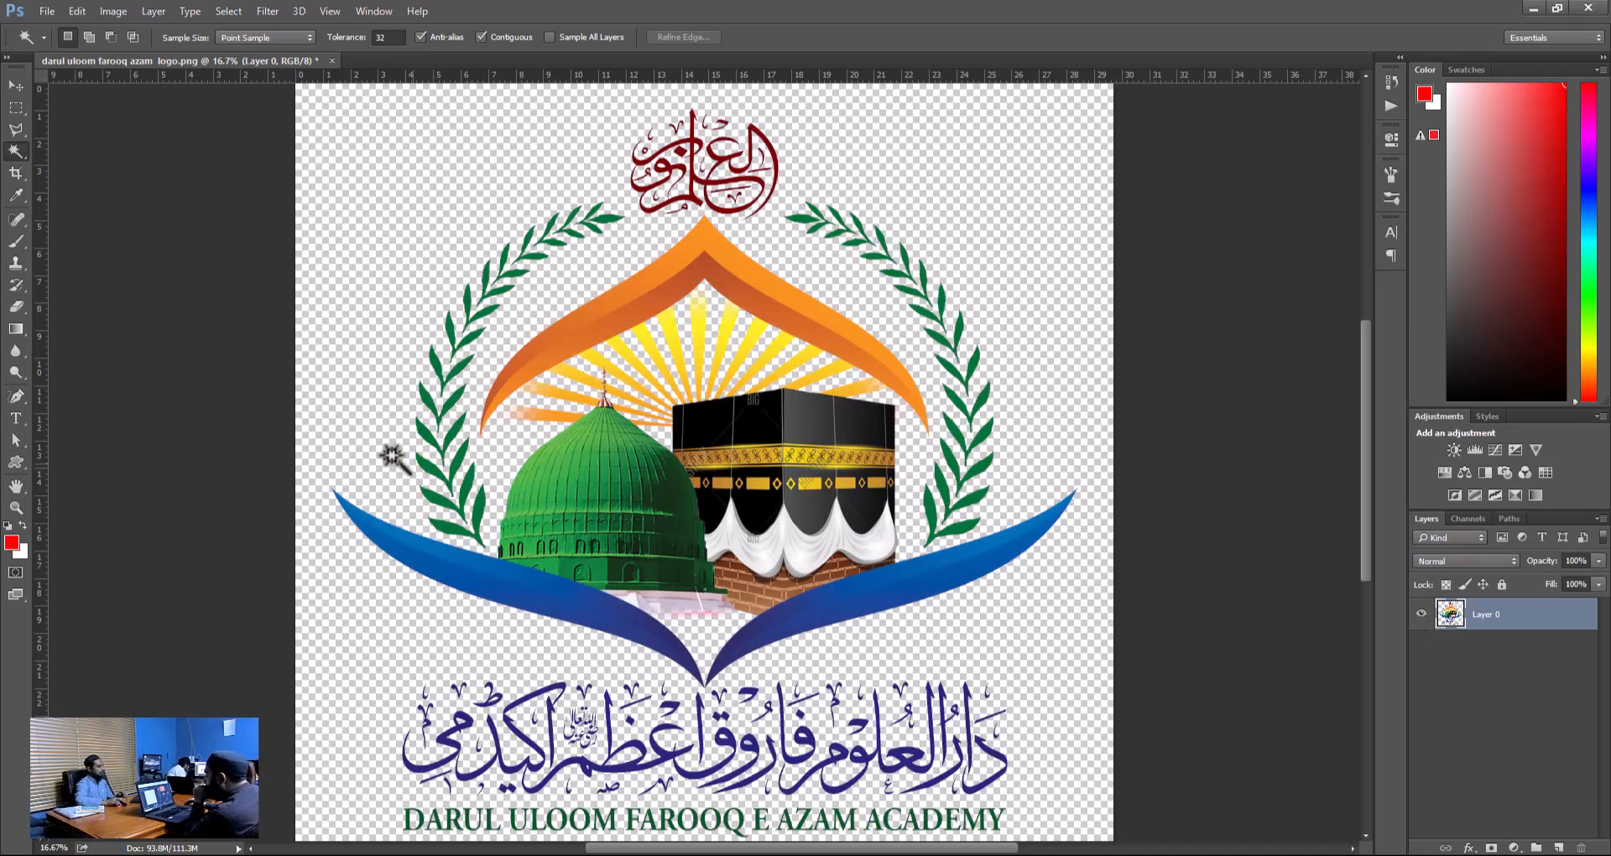
{"action": "right_click", "coordinate": [14, 156]}
{"action": "left_click", "coordinate": [13, 157]}
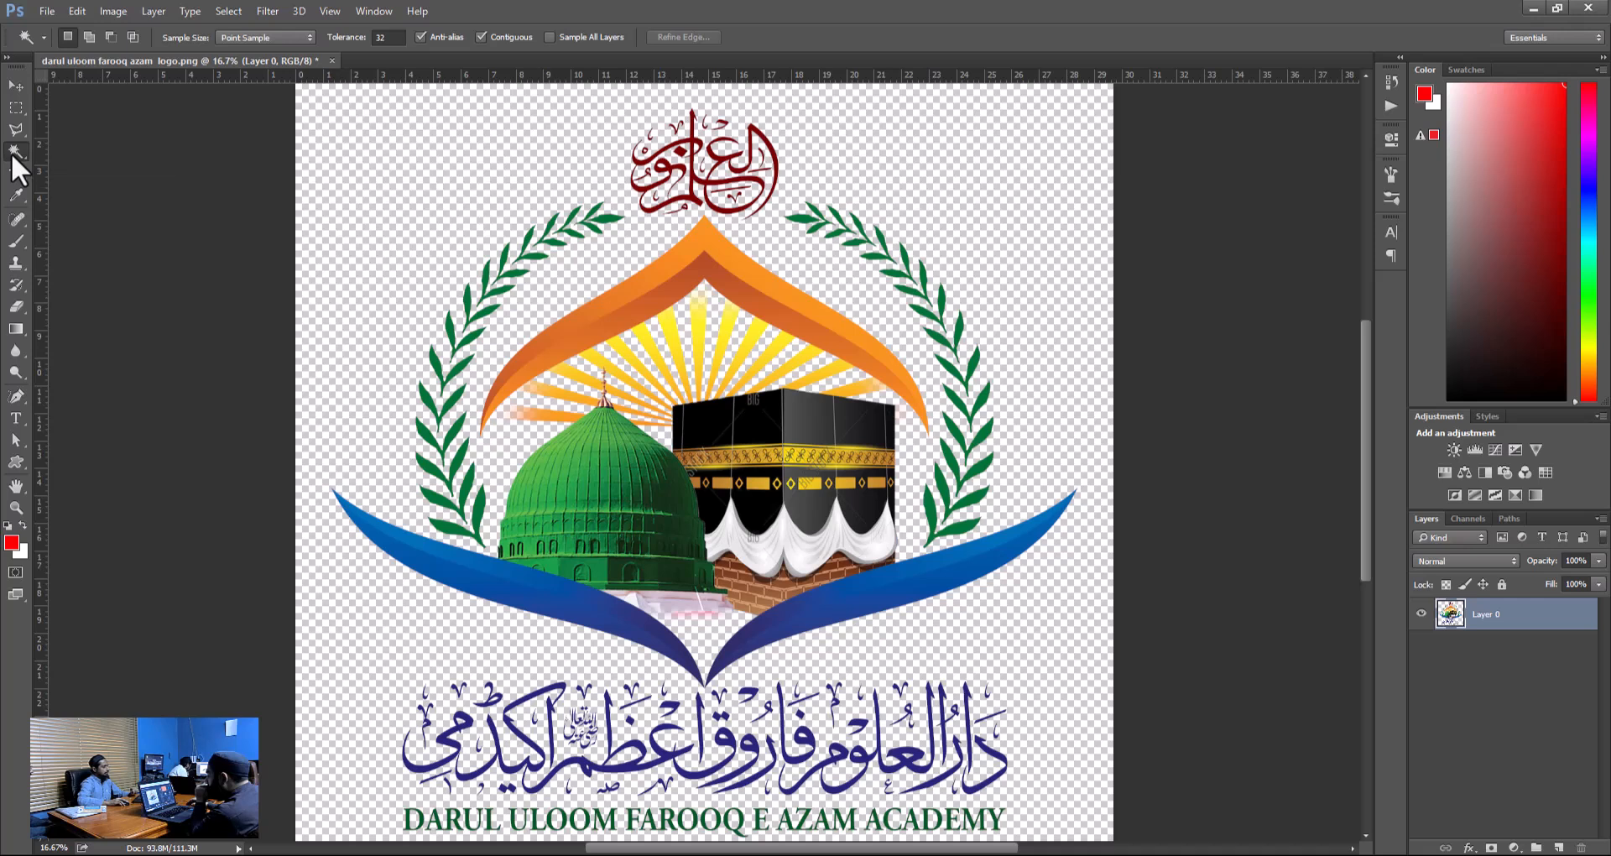
{"action": "left_click", "coordinate": [14, 86]}
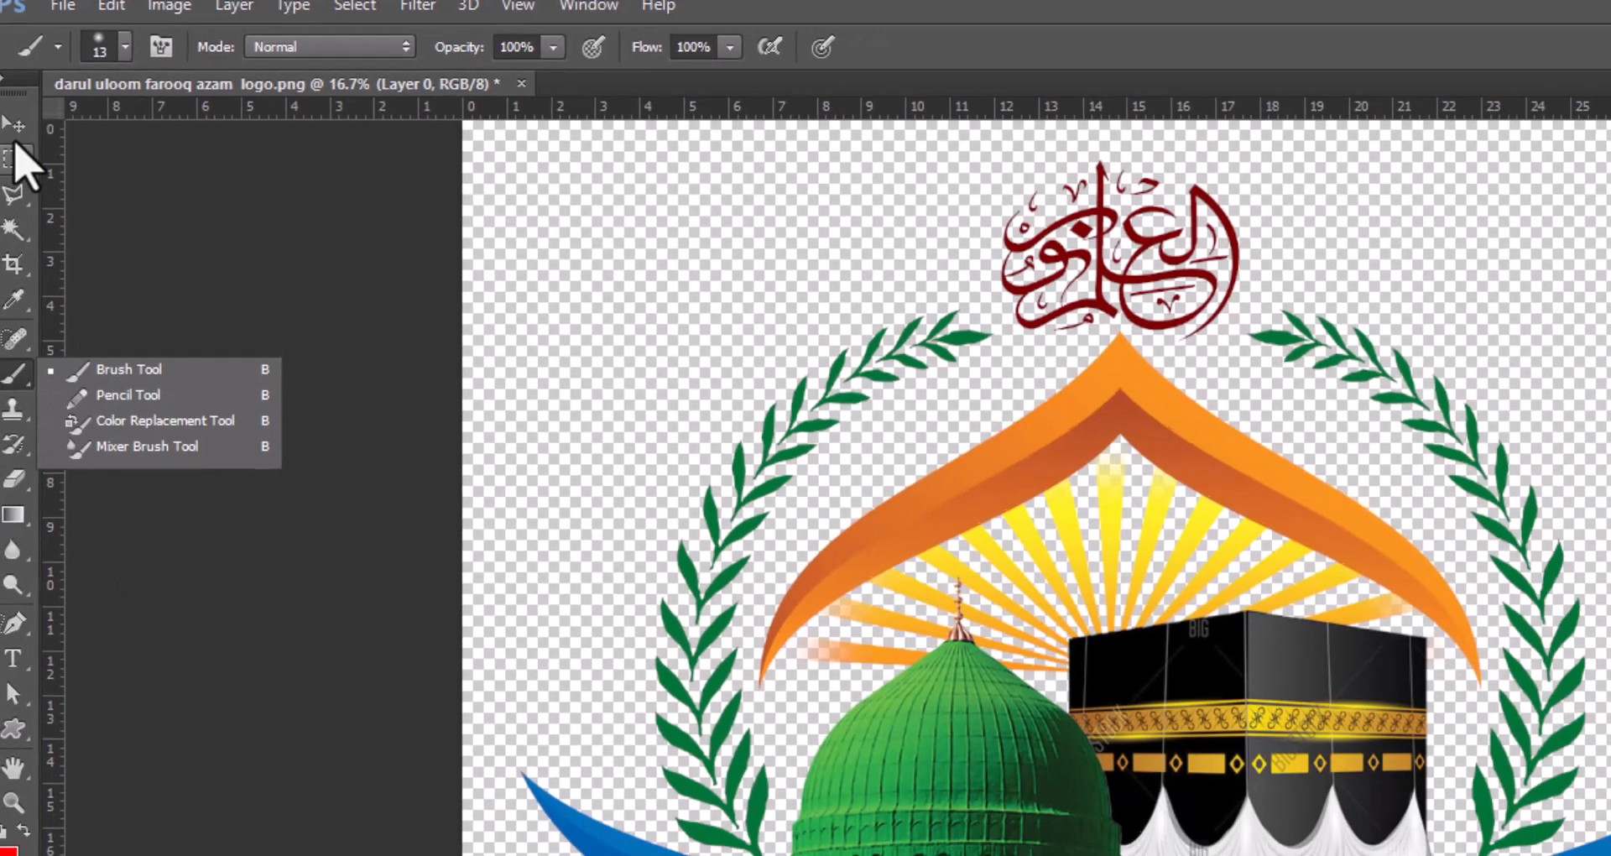
{"action": "left_click", "coordinate": [14, 139]}
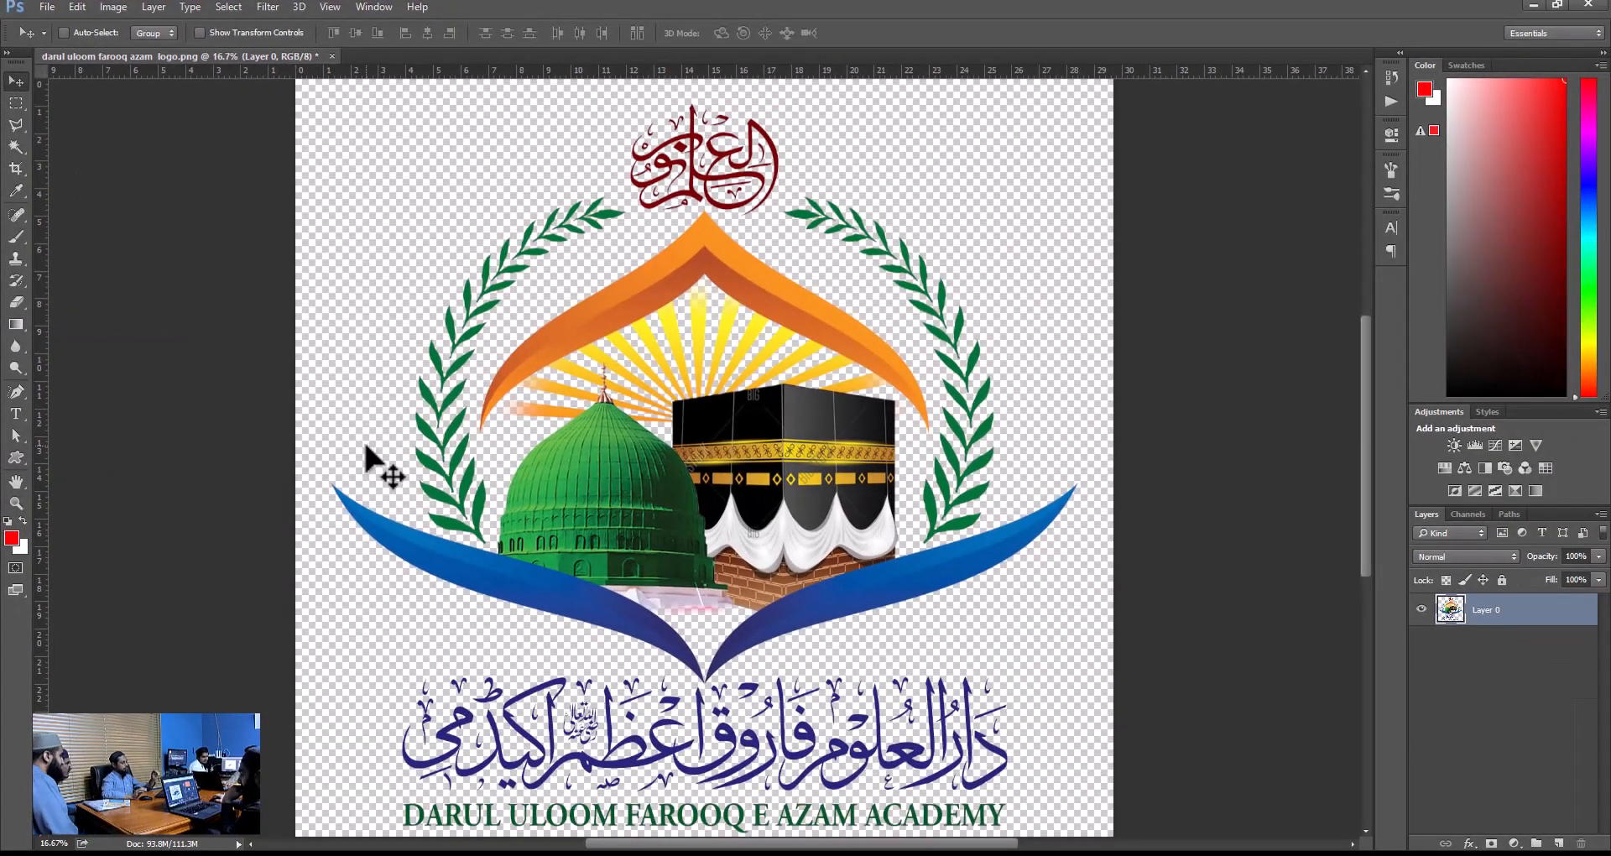
{"action": "key", "text": "b"}
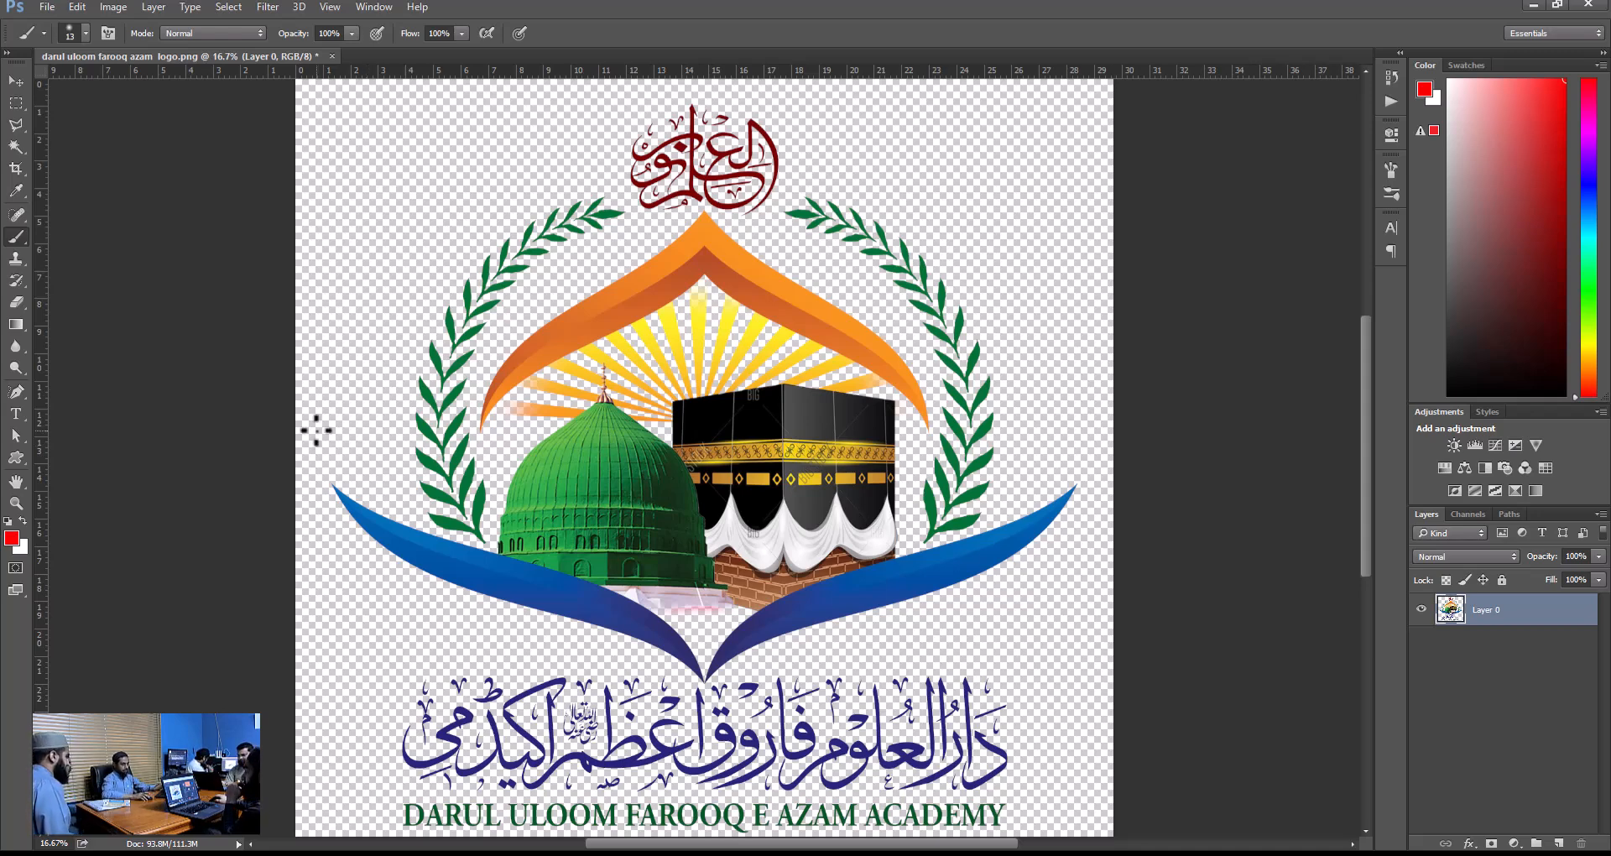
Select the right blue swoosh with the Magic Wand and extend the selection to matching colours with Similar.
{"action": "key", "text": "w"}
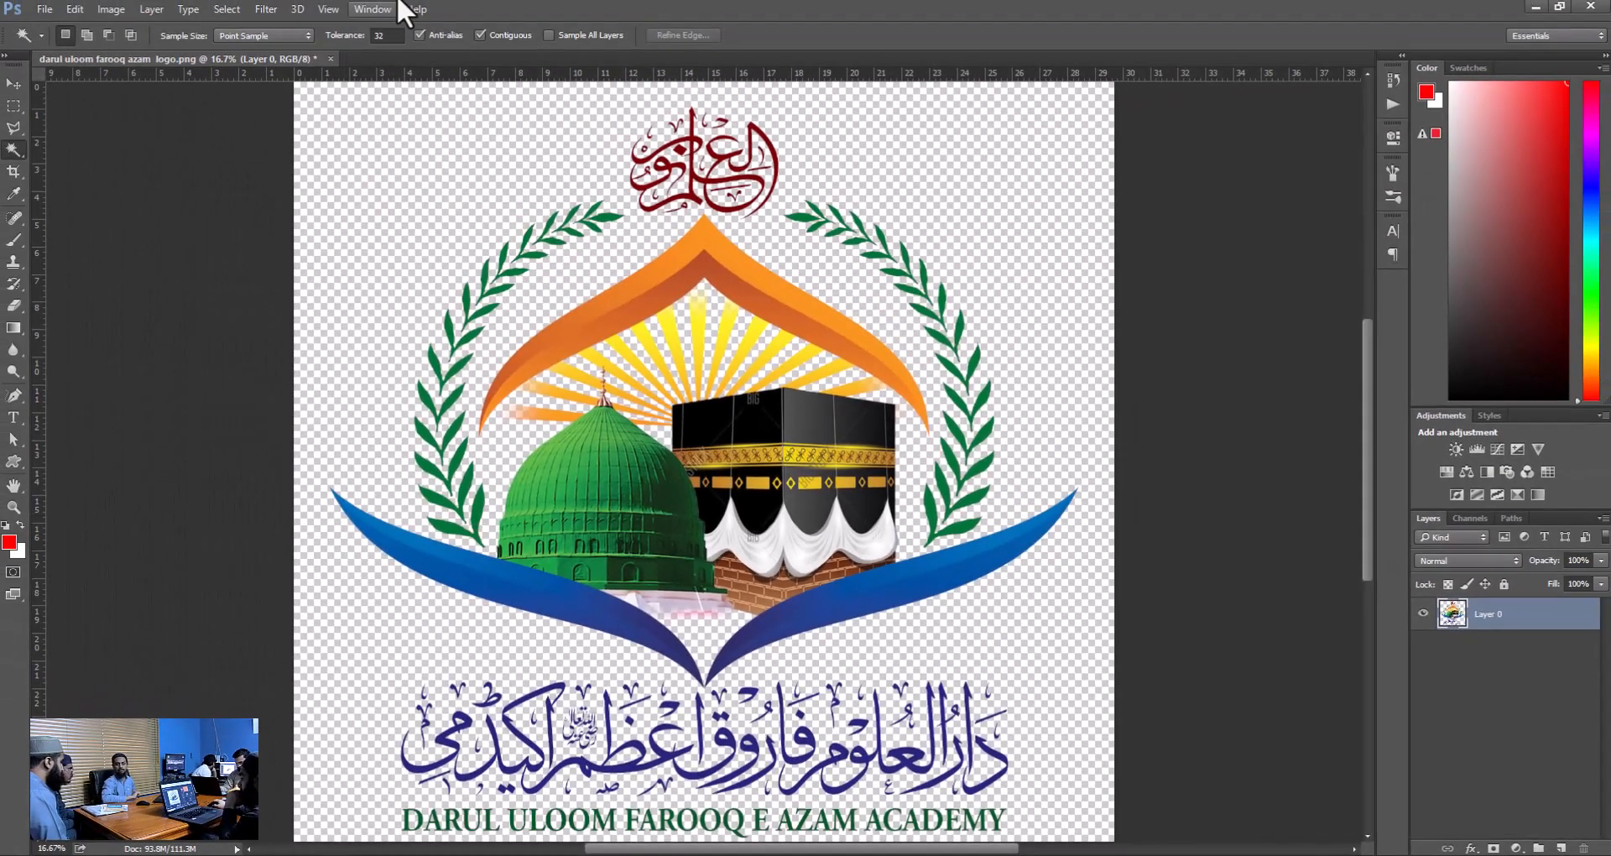
{"action": "left_click", "coordinate": [862, 593]}
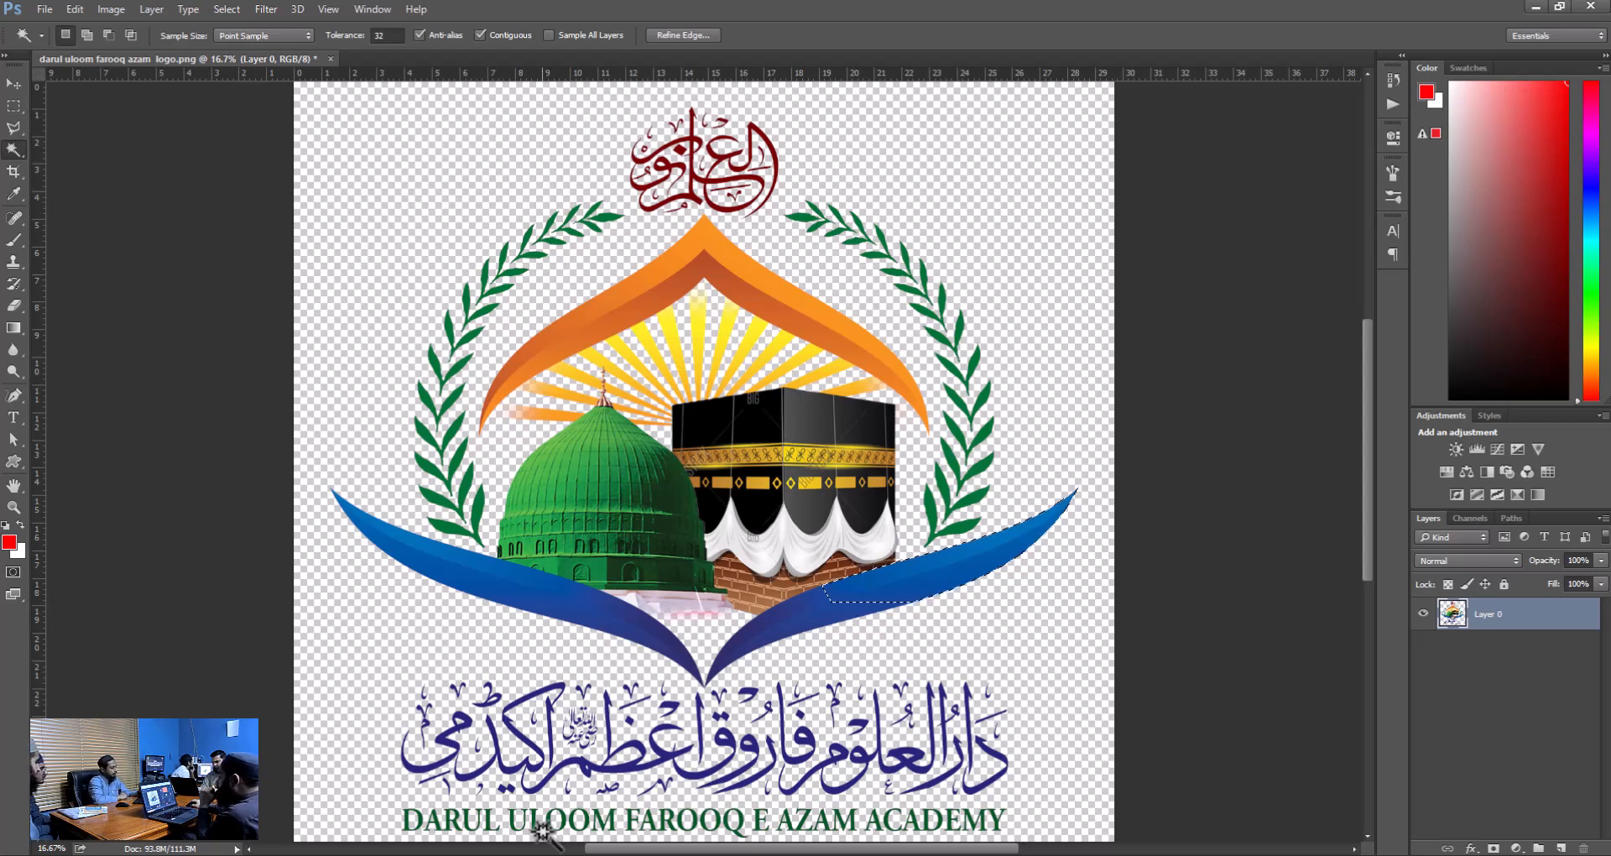
{"action": "key", "text": "alt+s"}
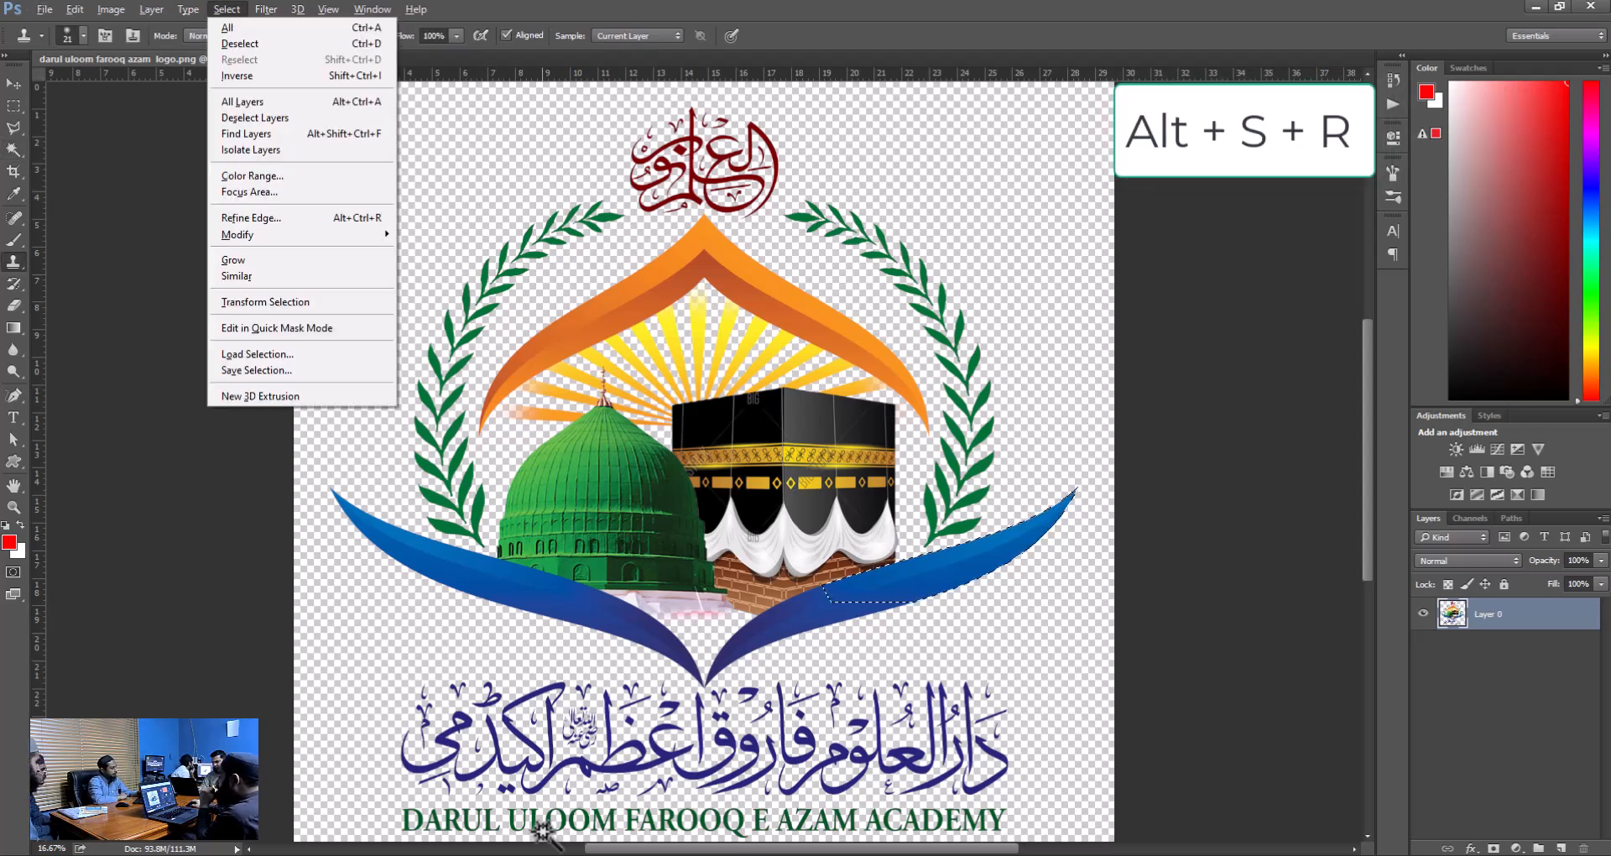
{"action": "key", "text": "r"}
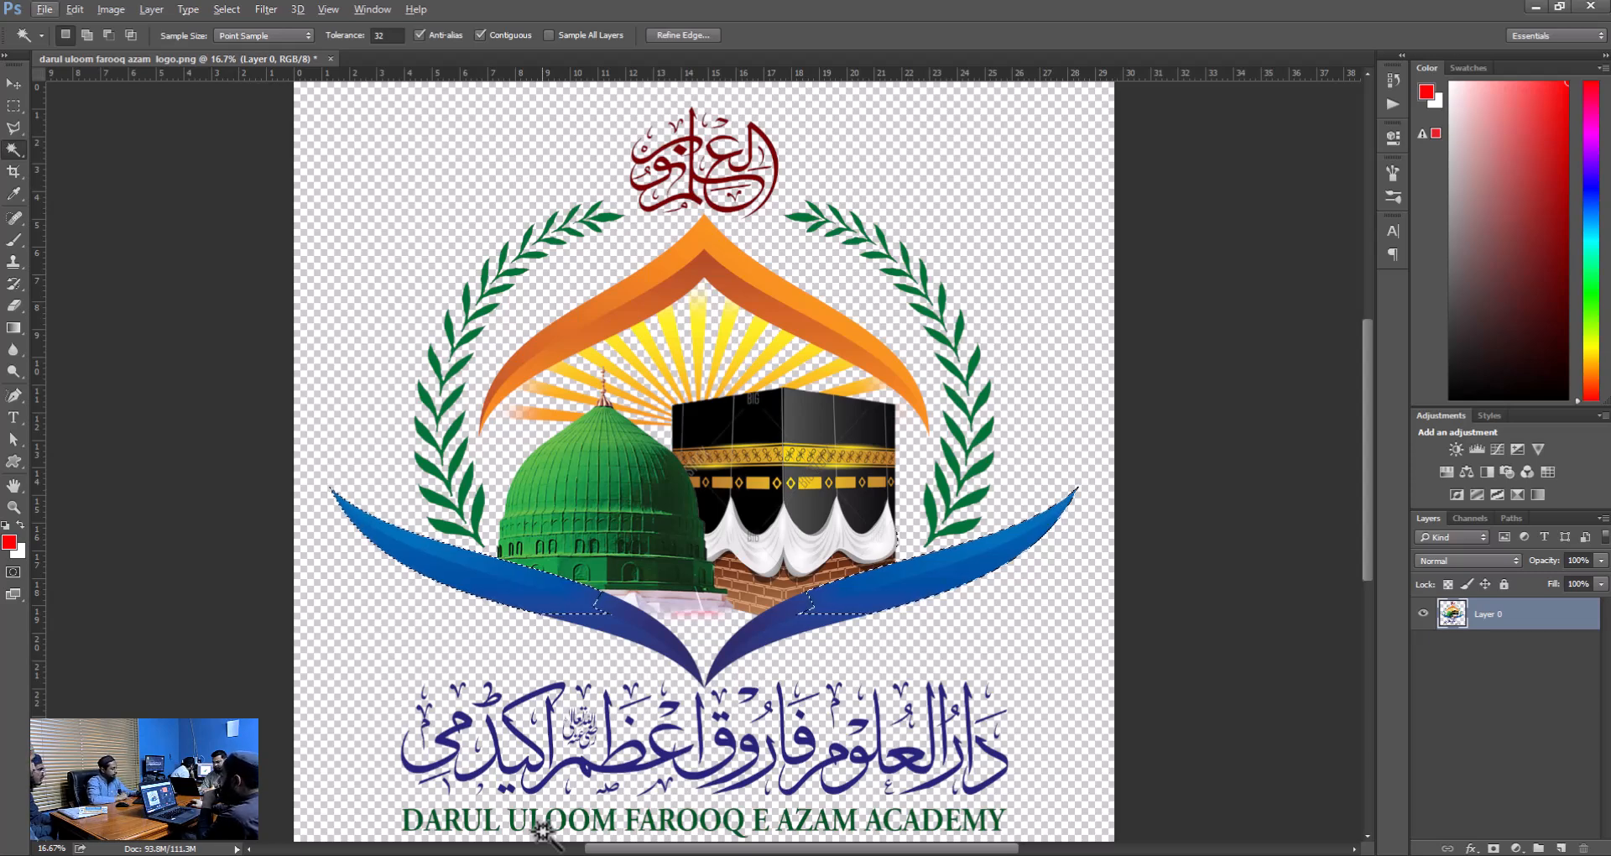
Expand the selection across both blue swooshes by applying Grow four times.
{"action": "key", "text": "alt+s"}
{"action": "key", "text": "g"}
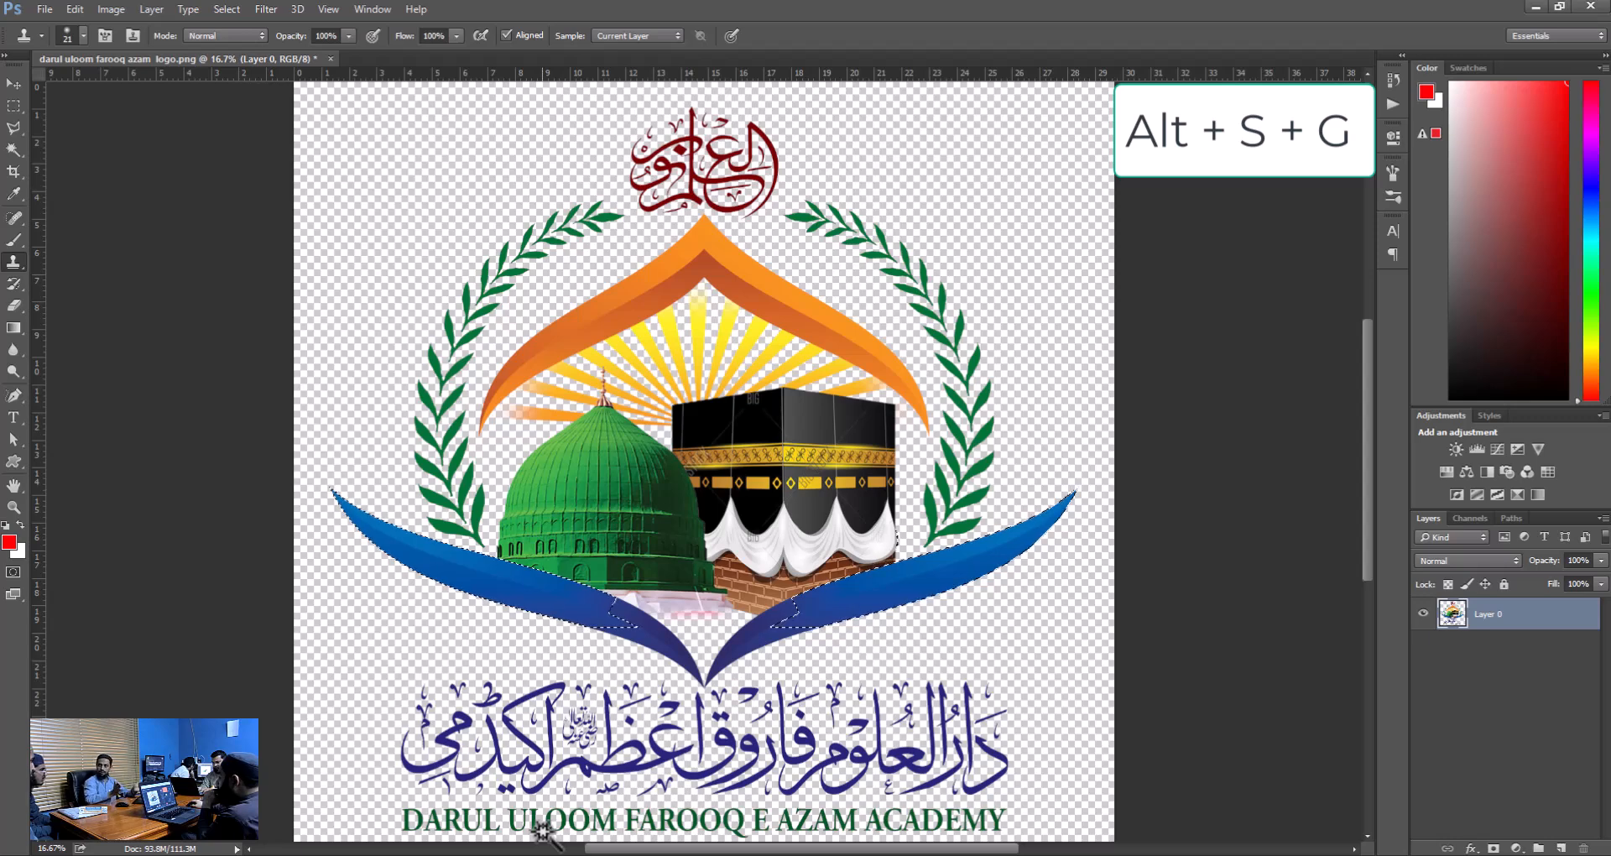
{"action": "key", "text": "alt+s"}
{"action": "key", "text": "g"}
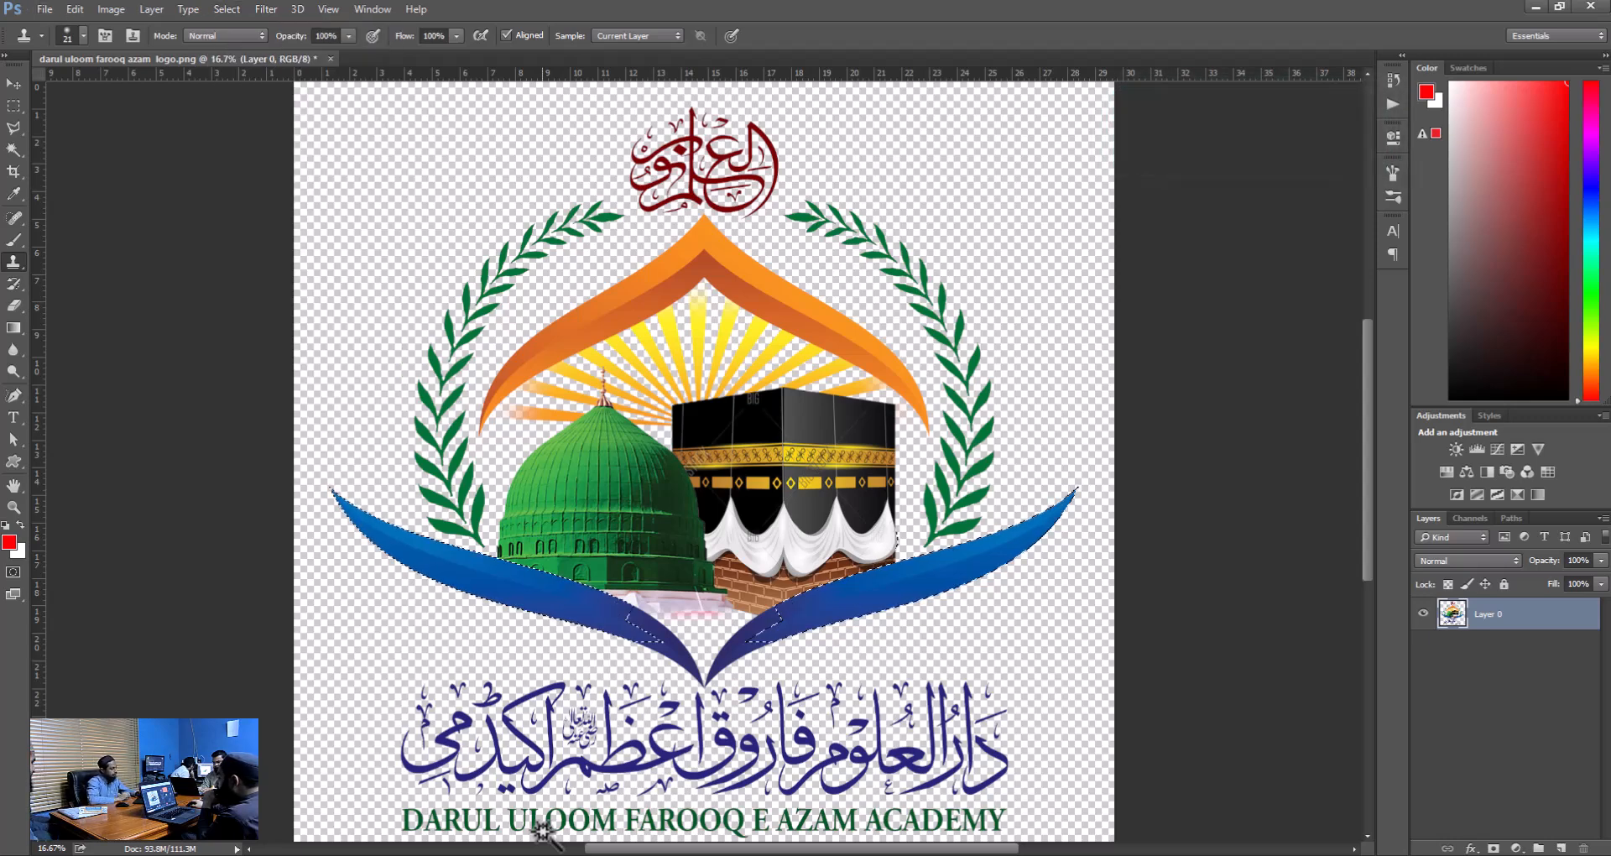
{"action": "key", "text": "alt+s"}
{"action": "key", "text": "g"}
{"action": "key", "text": "alt+s"}
{"action": "key", "text": "g"}
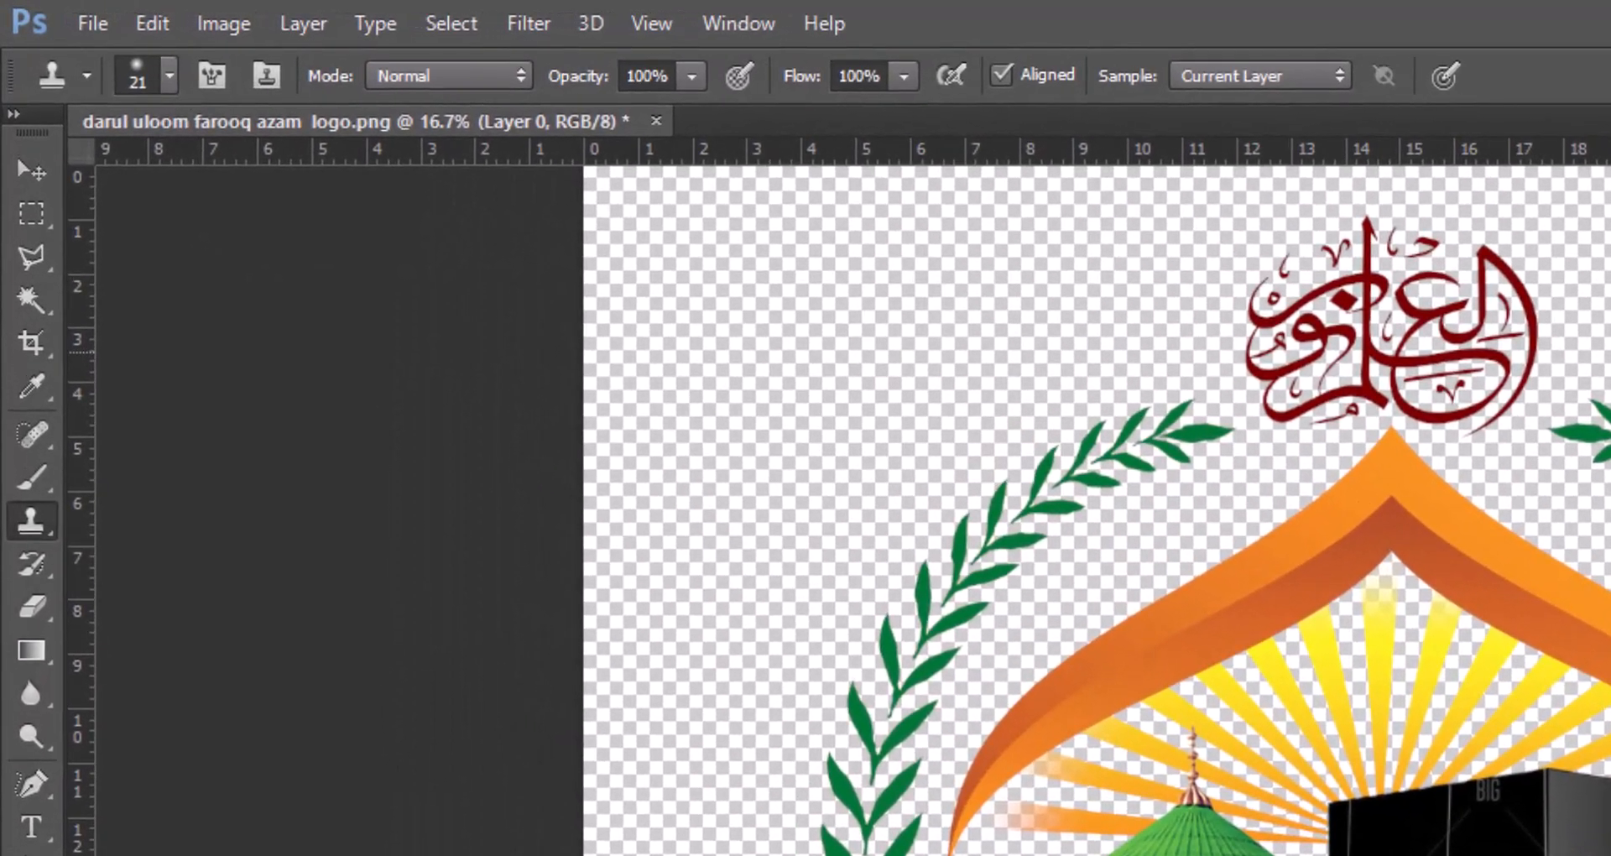
{"action": "key", "text": "alt"}
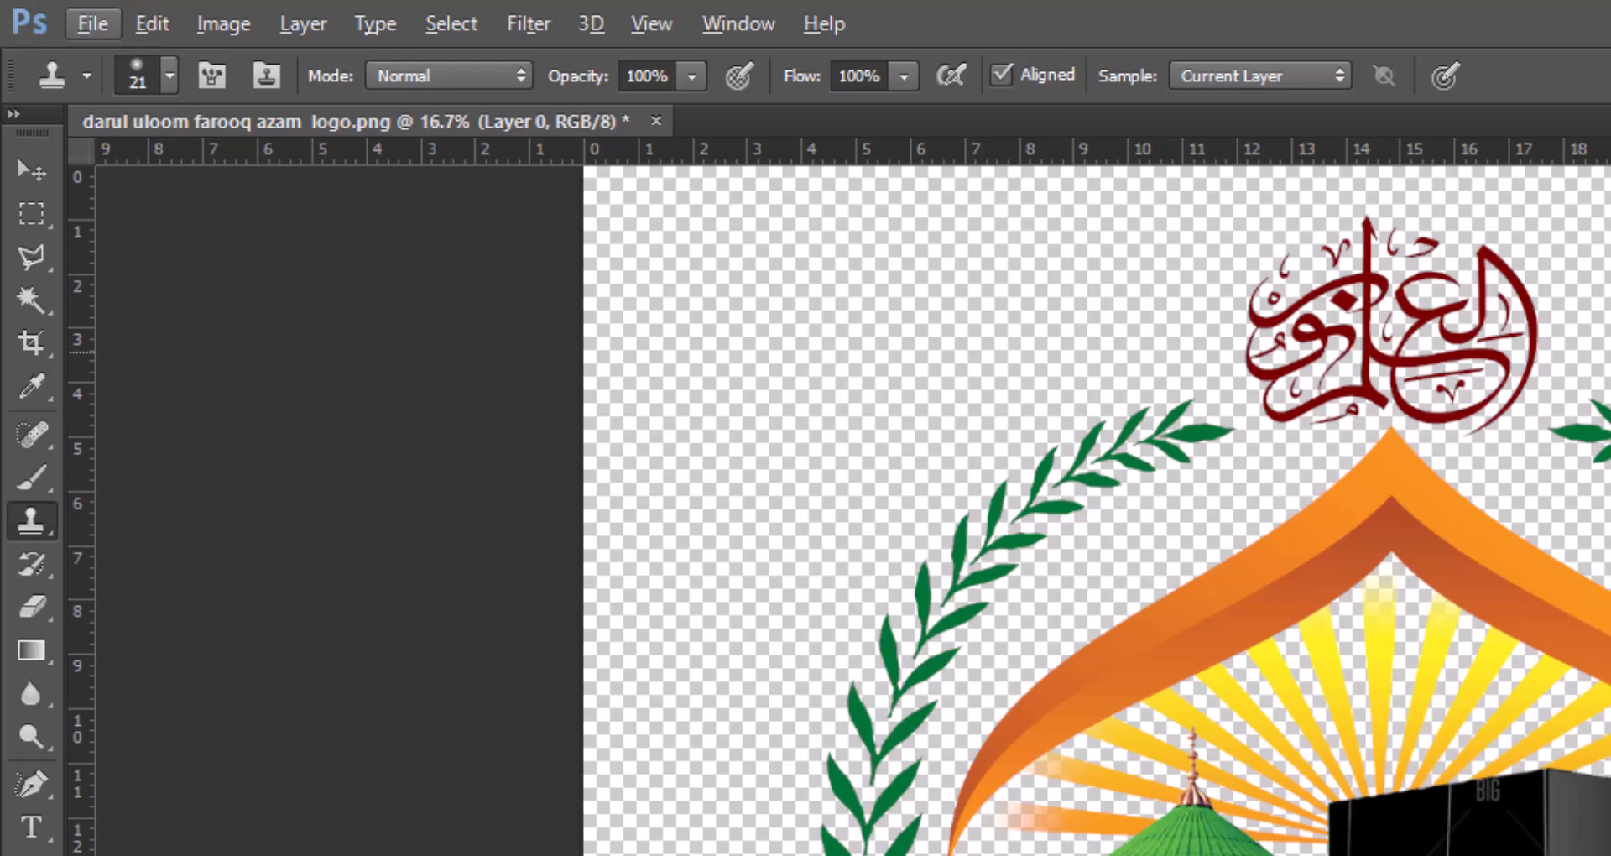
{"action": "key", "text": "alt"}
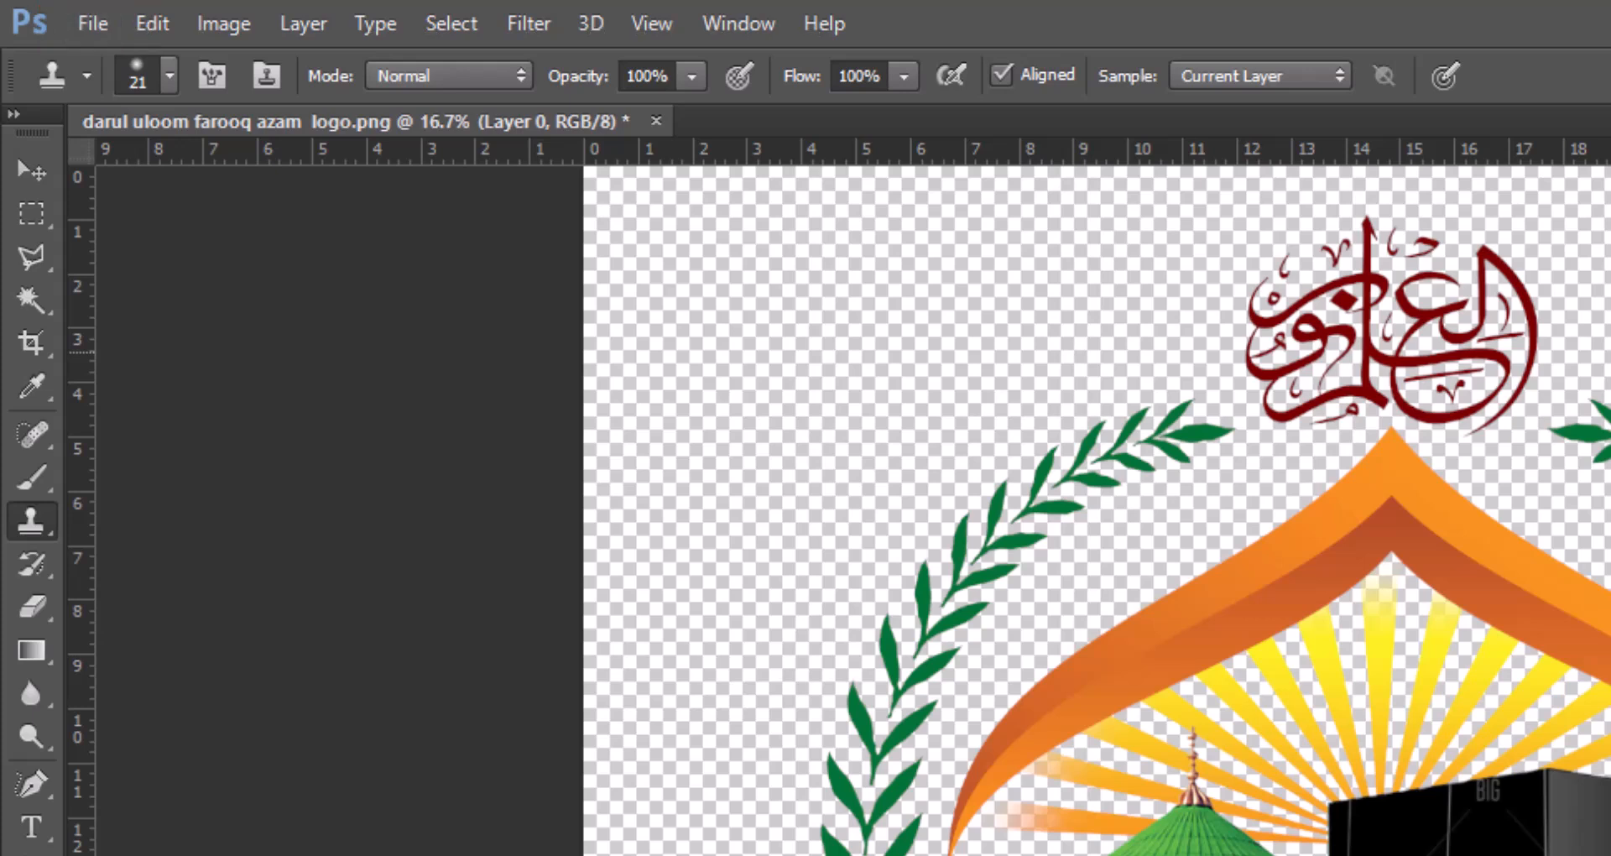
{"action": "key", "text": "alt"}
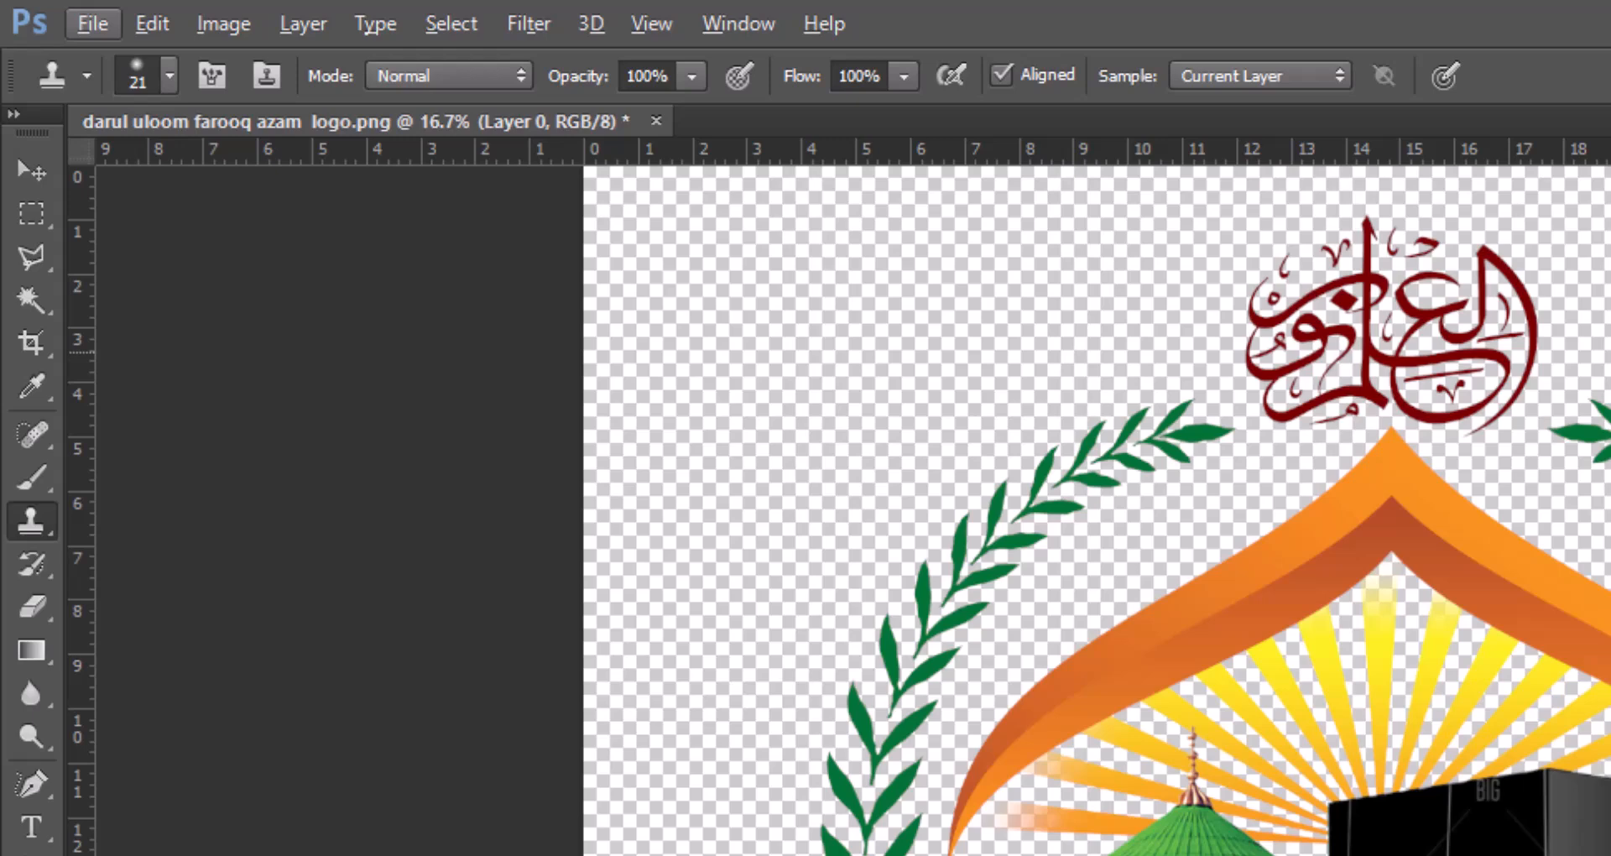
{"action": "key", "text": "alt"}
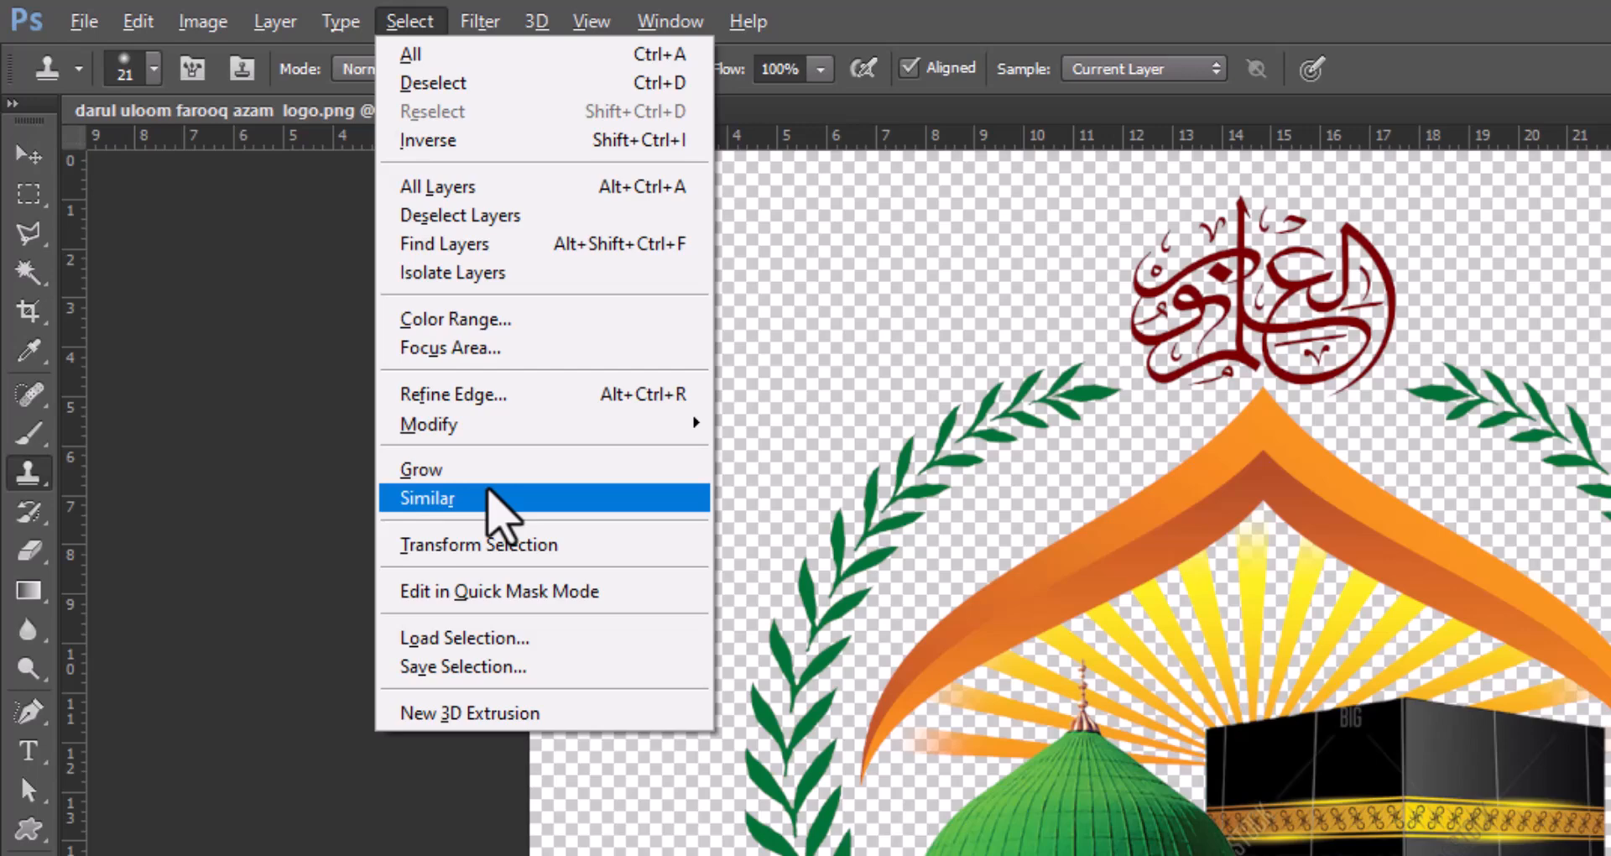
{"action": "left_click", "coordinate": [491, 499]}
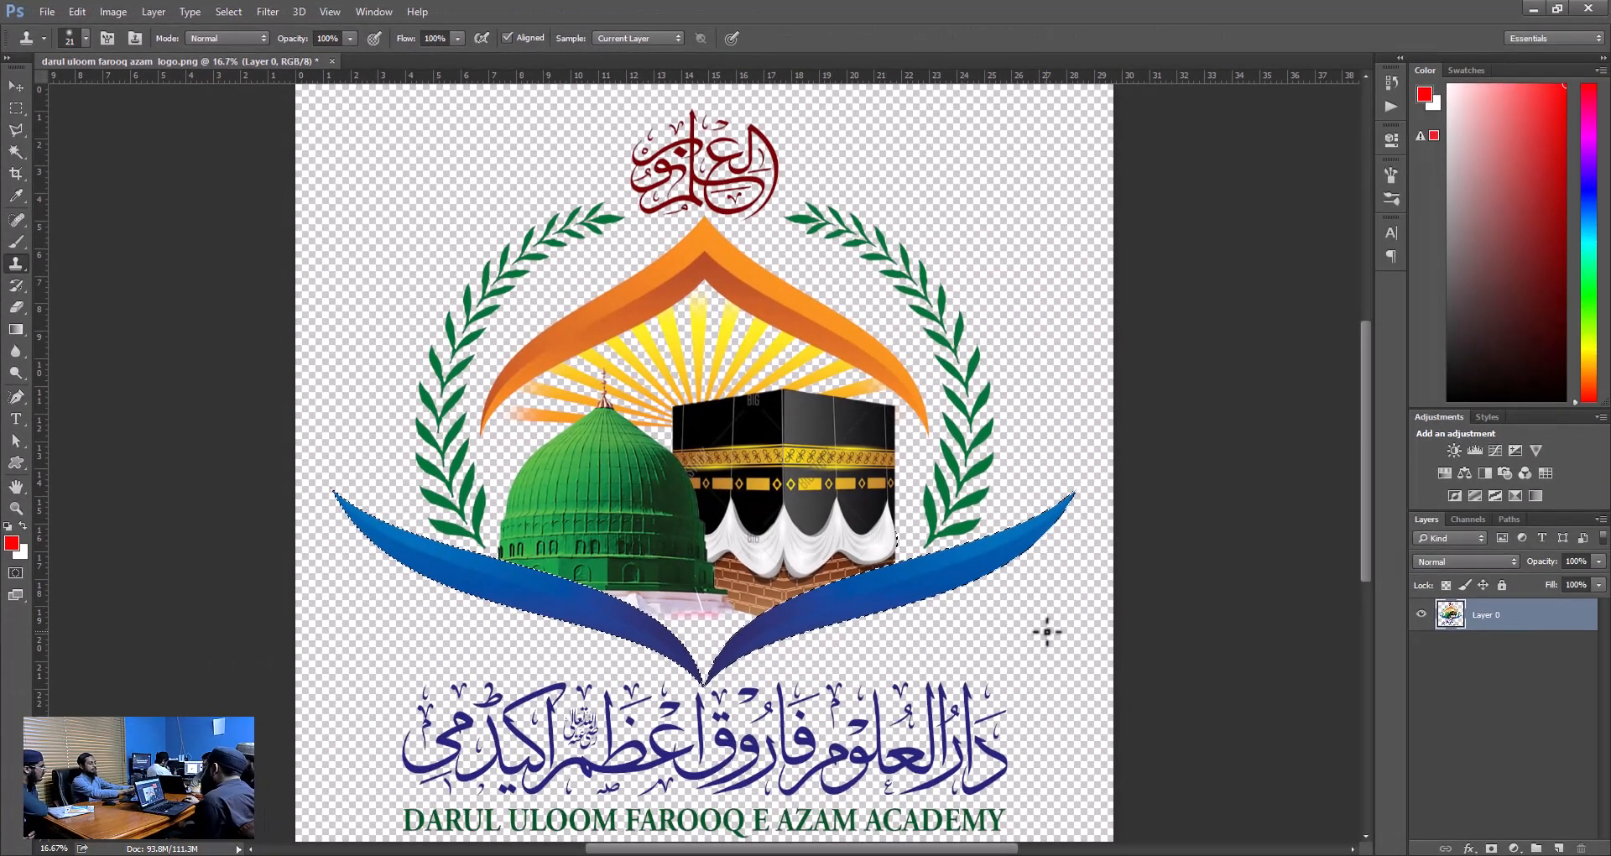
Replace the swoosh selection with the blue Urdu lettering, picking its rightmost letter with the Magic Wand and applying Similar and Grow.
{"action": "key", "text": "ctrl+d"}
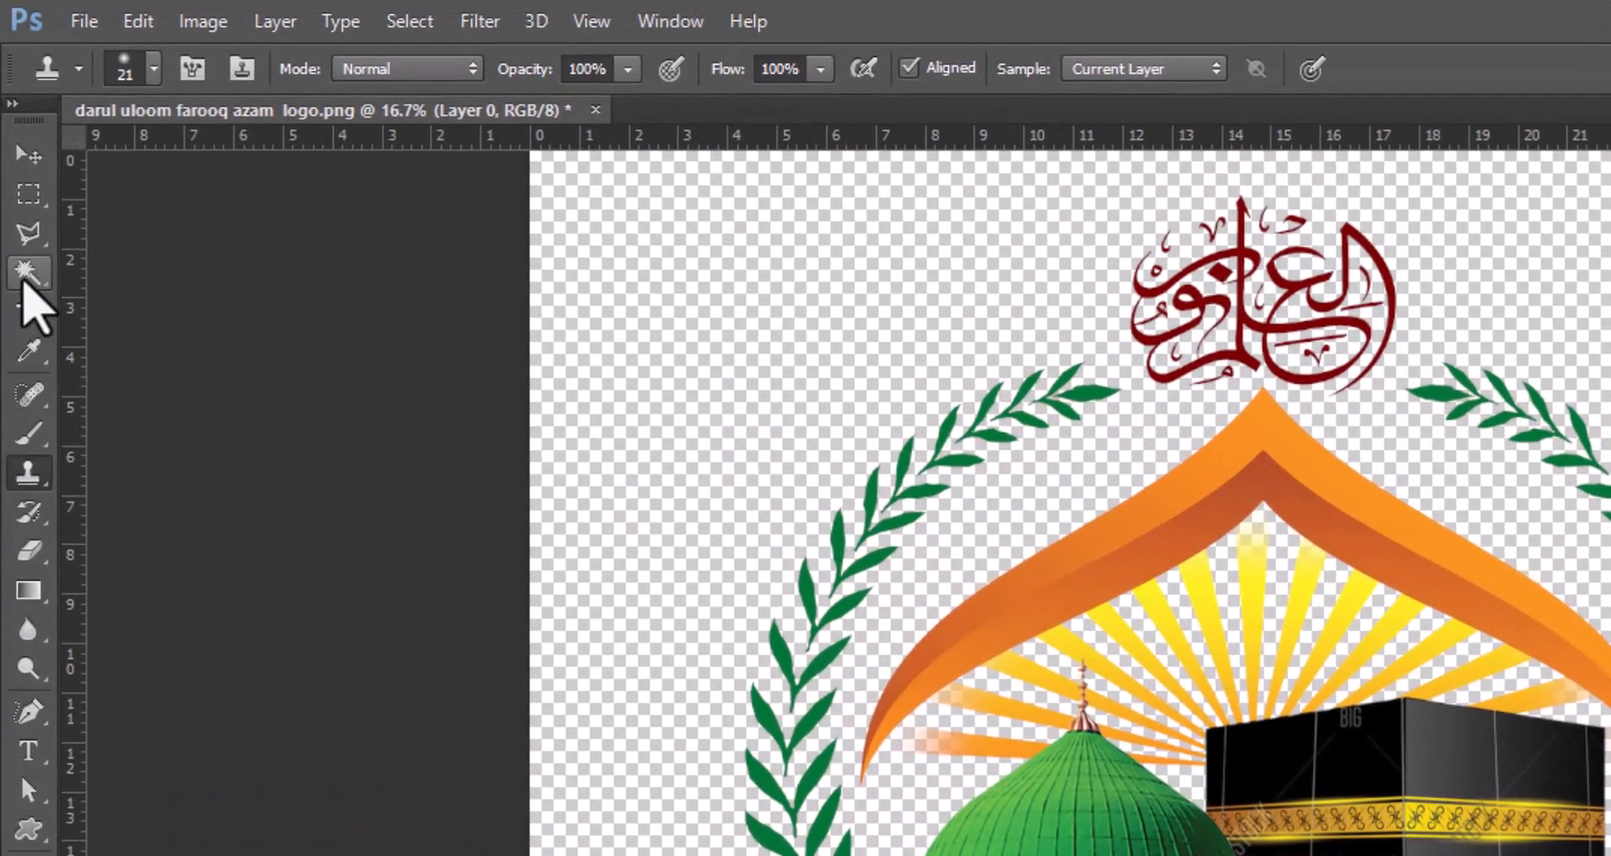
{"action": "left_click", "coordinate": [23, 265]}
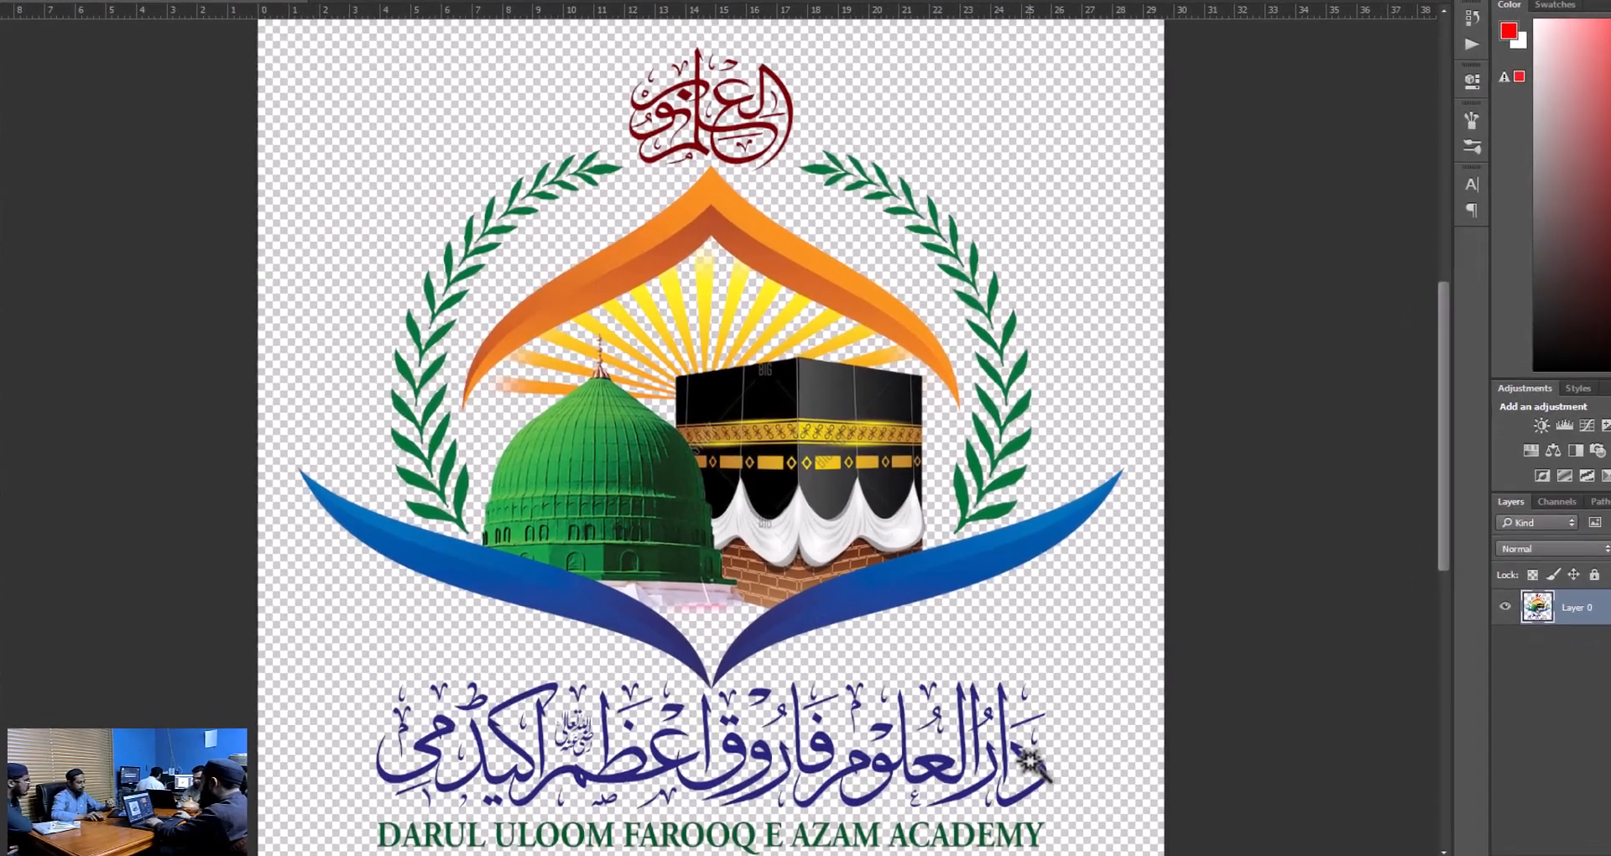
{"action": "left_click", "coordinate": [1013, 770]}
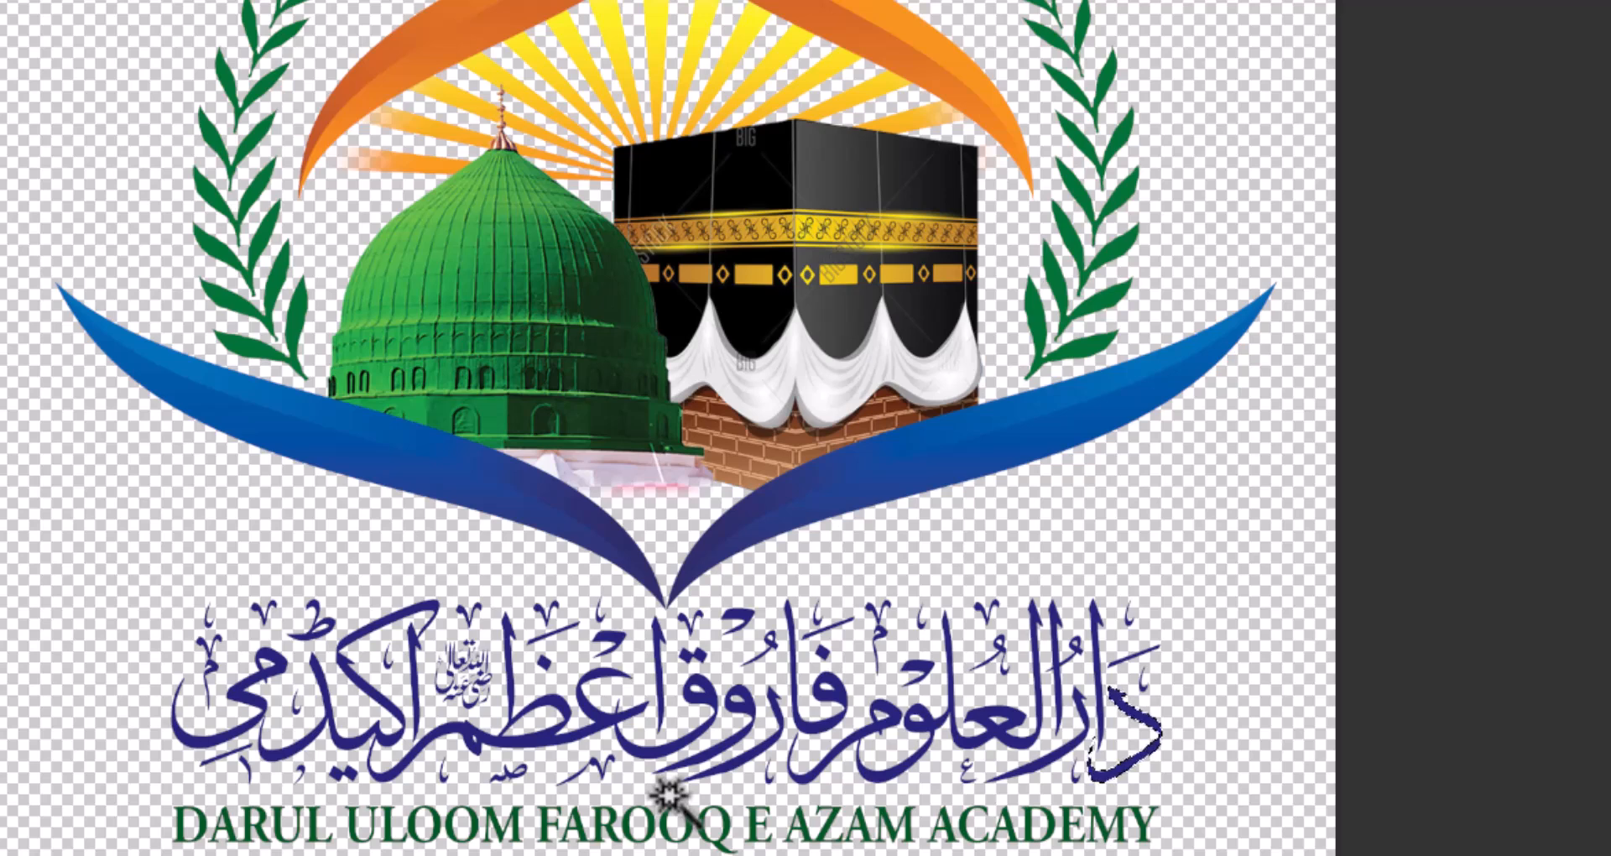
{"action": "key", "text": "alt+s"}
{"action": "key", "text": "r"}
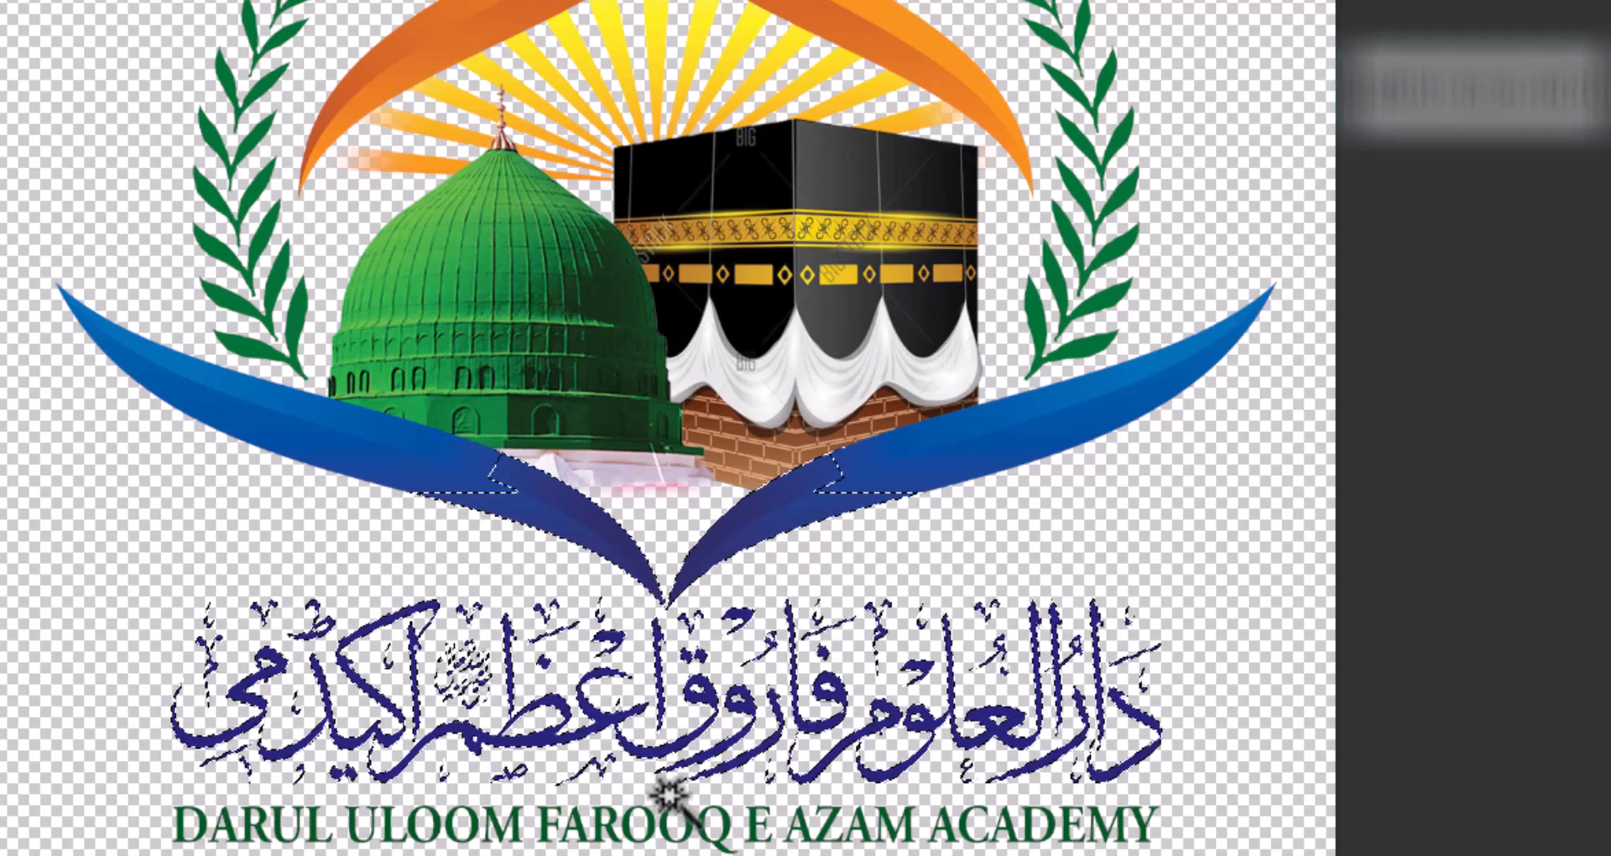
{"action": "key", "text": "alt+s"}
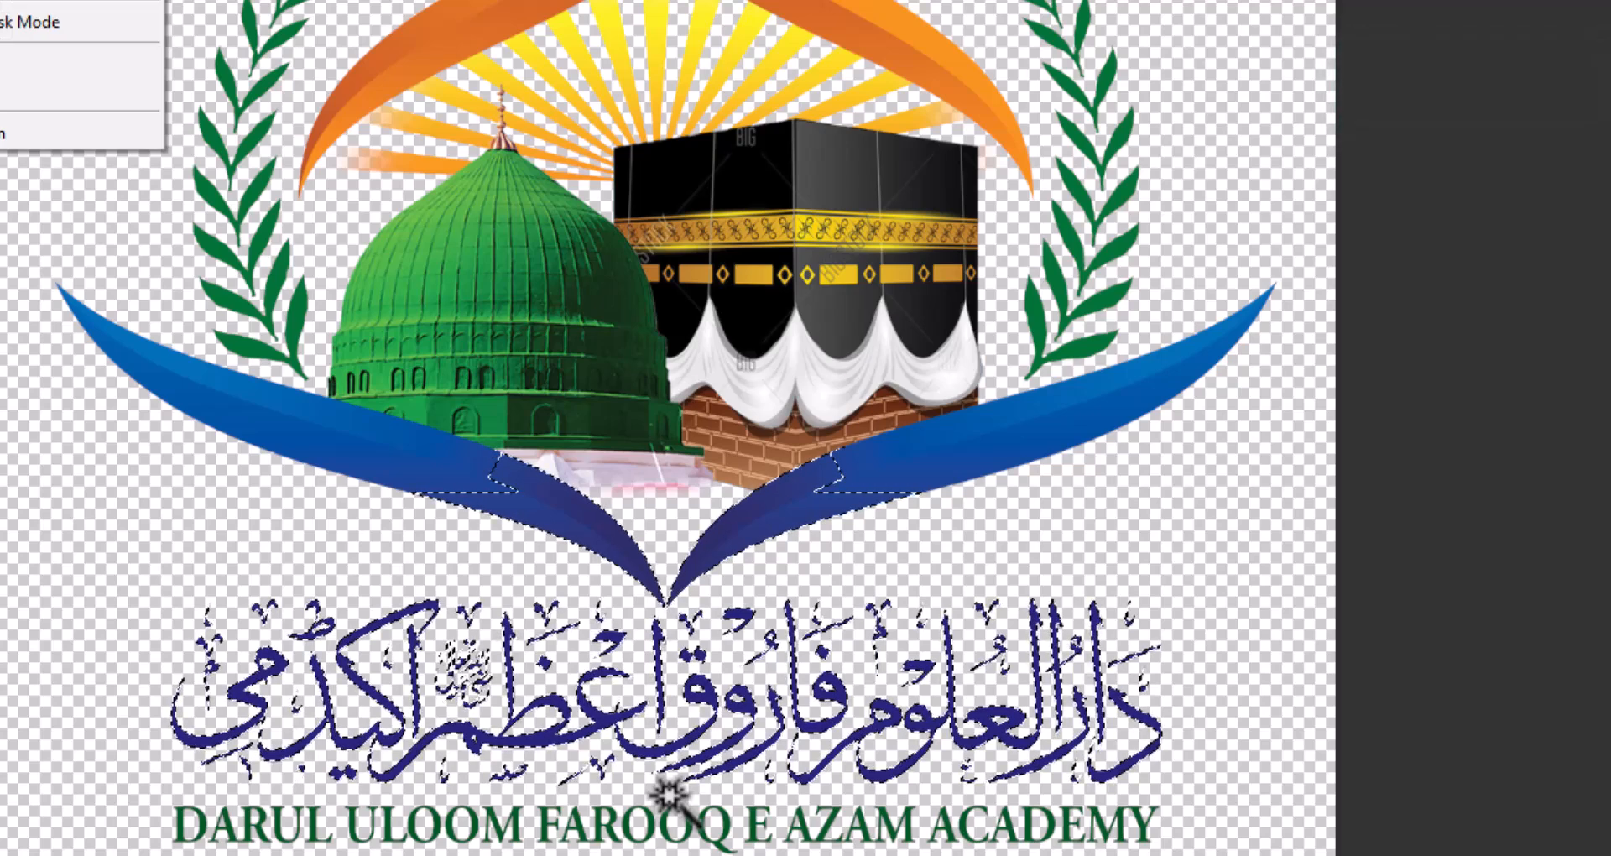
{"action": "key", "text": "g"}
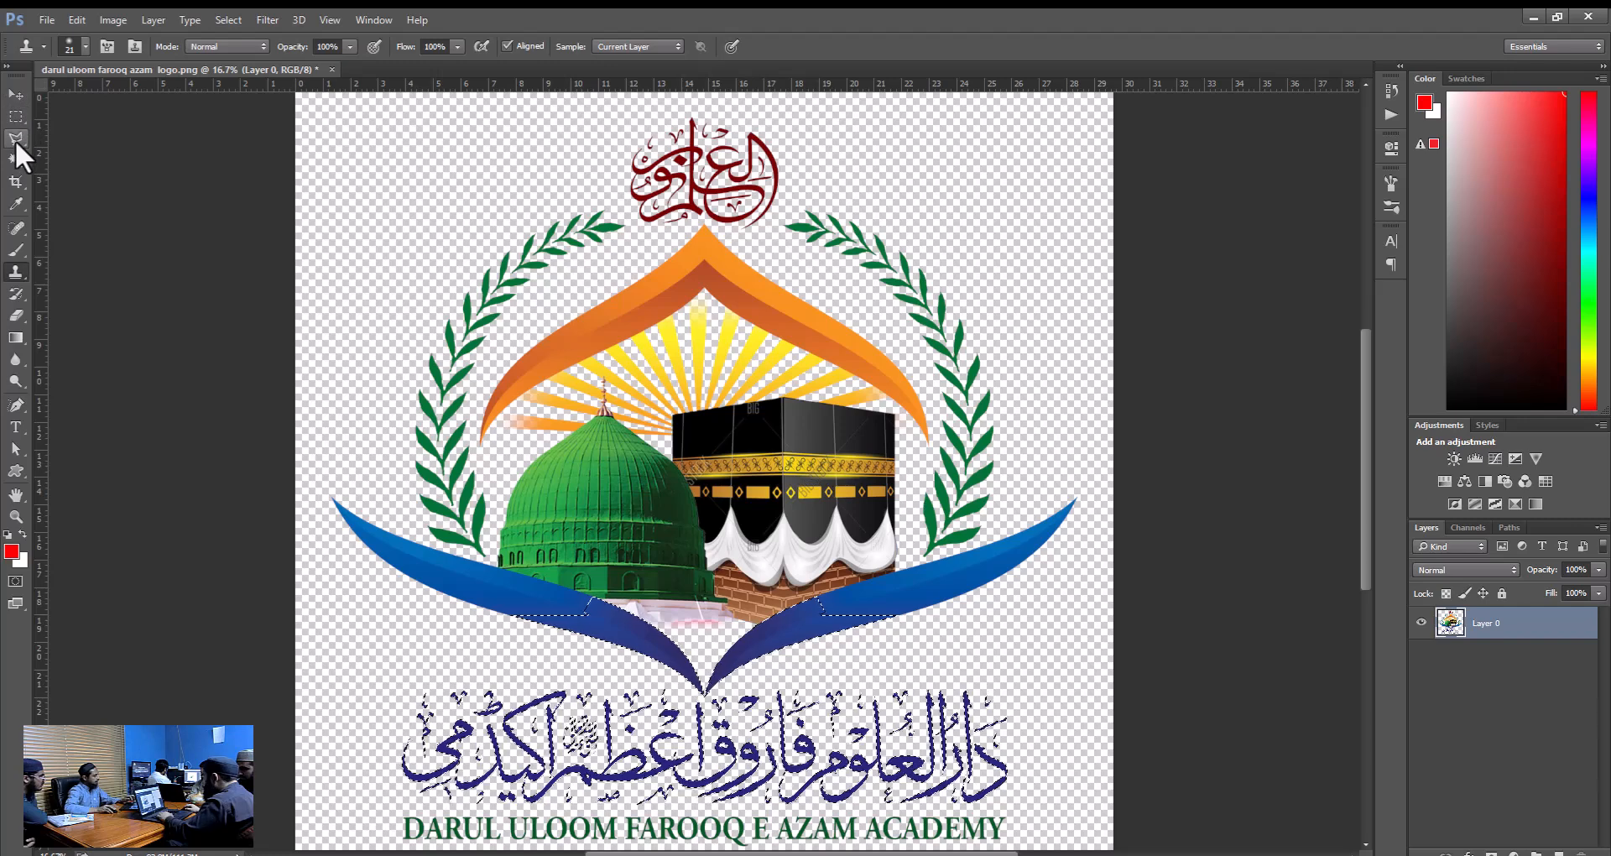
Subtract both blue swooshes from the selection by circling them with the Lasso tool, leaving only the Urdu lettering selected.
{"action": "right_click", "coordinate": [15, 139]}
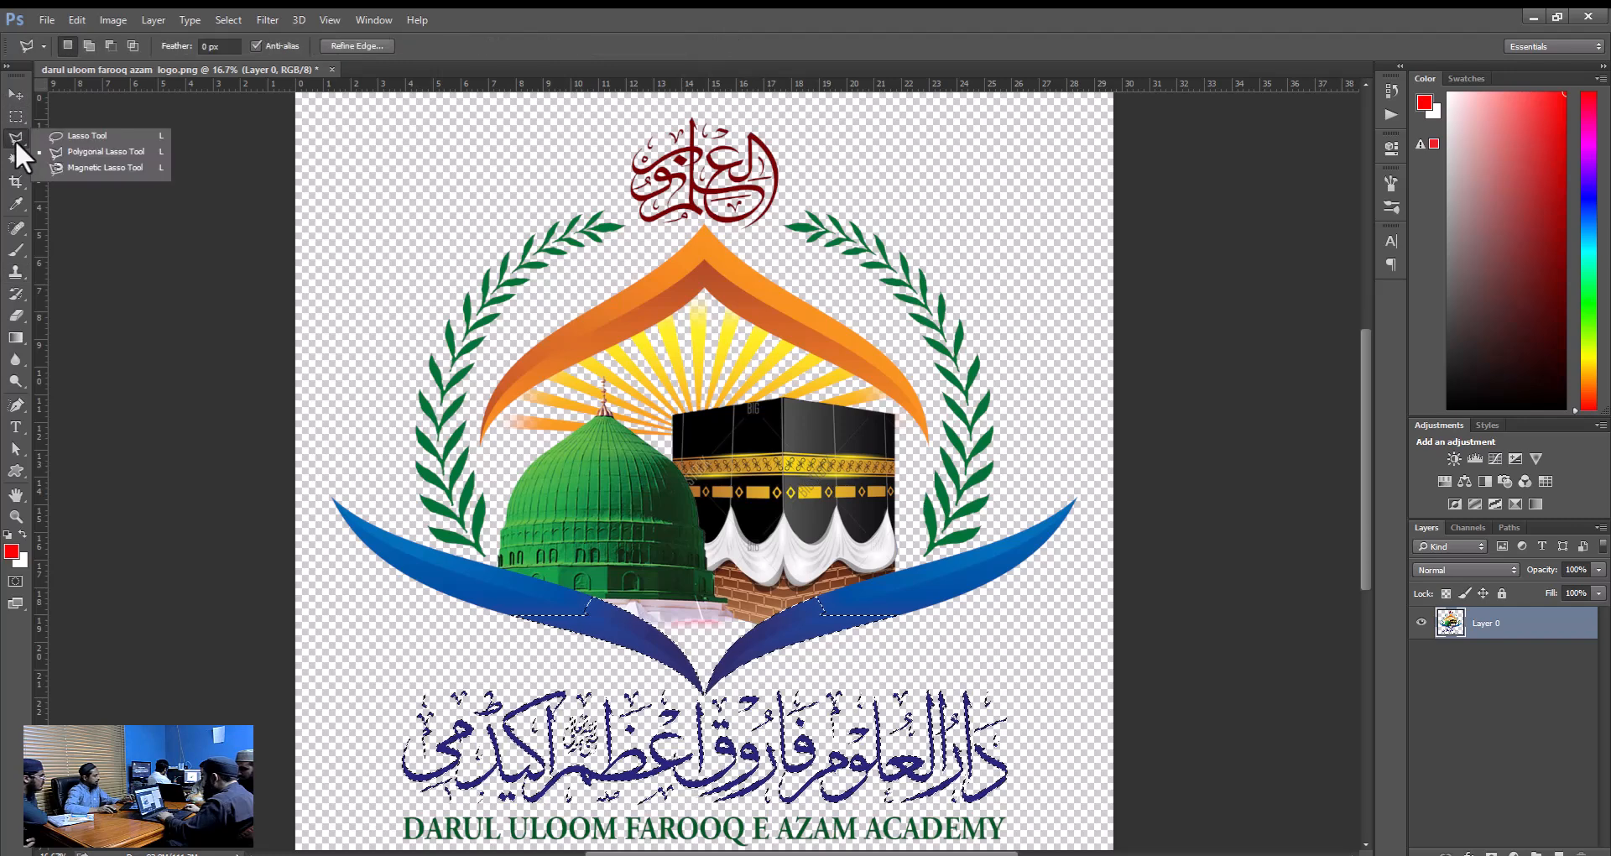
{"action": "left_click", "coordinate": [70, 136]}
{"action": "key", "text": "alt"}
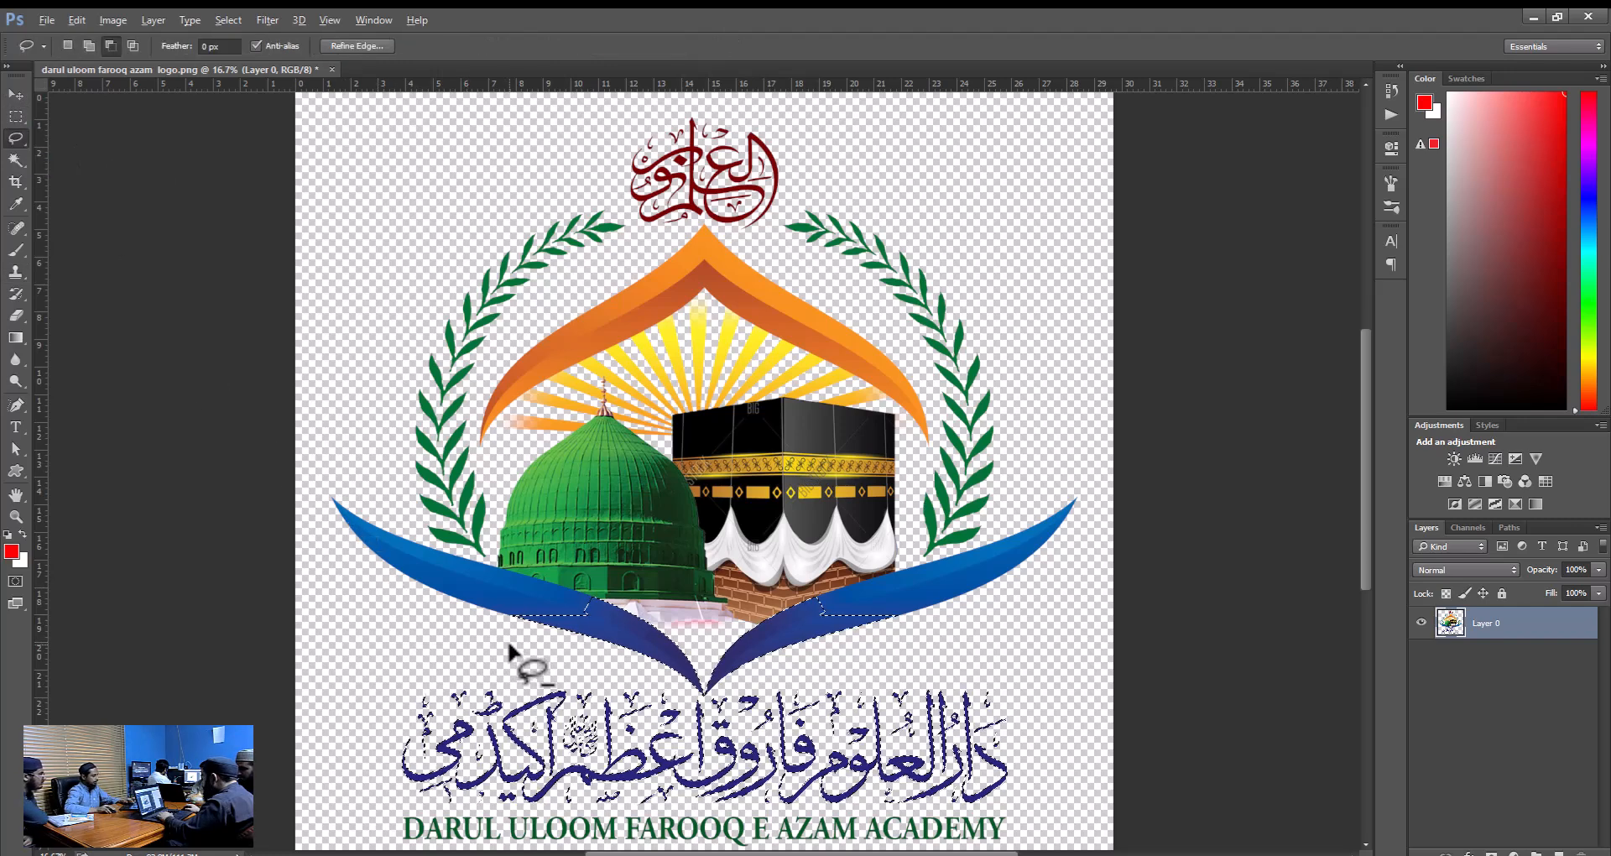
{"action": "mouse_move", "coordinate": [510, 639]}
{"action": "left_mouse_down"}
{"action": "mouse_move", "coordinate": [487, 534]}
{"action": "mouse_move", "coordinate": [614, 497]}
{"action": "mouse_move", "coordinate": [817, 486]}
{"action": "mouse_move", "coordinate": [917, 500]}
{"action": "mouse_move", "coordinate": [984, 621]}
{"action": "left_mouse_up"}
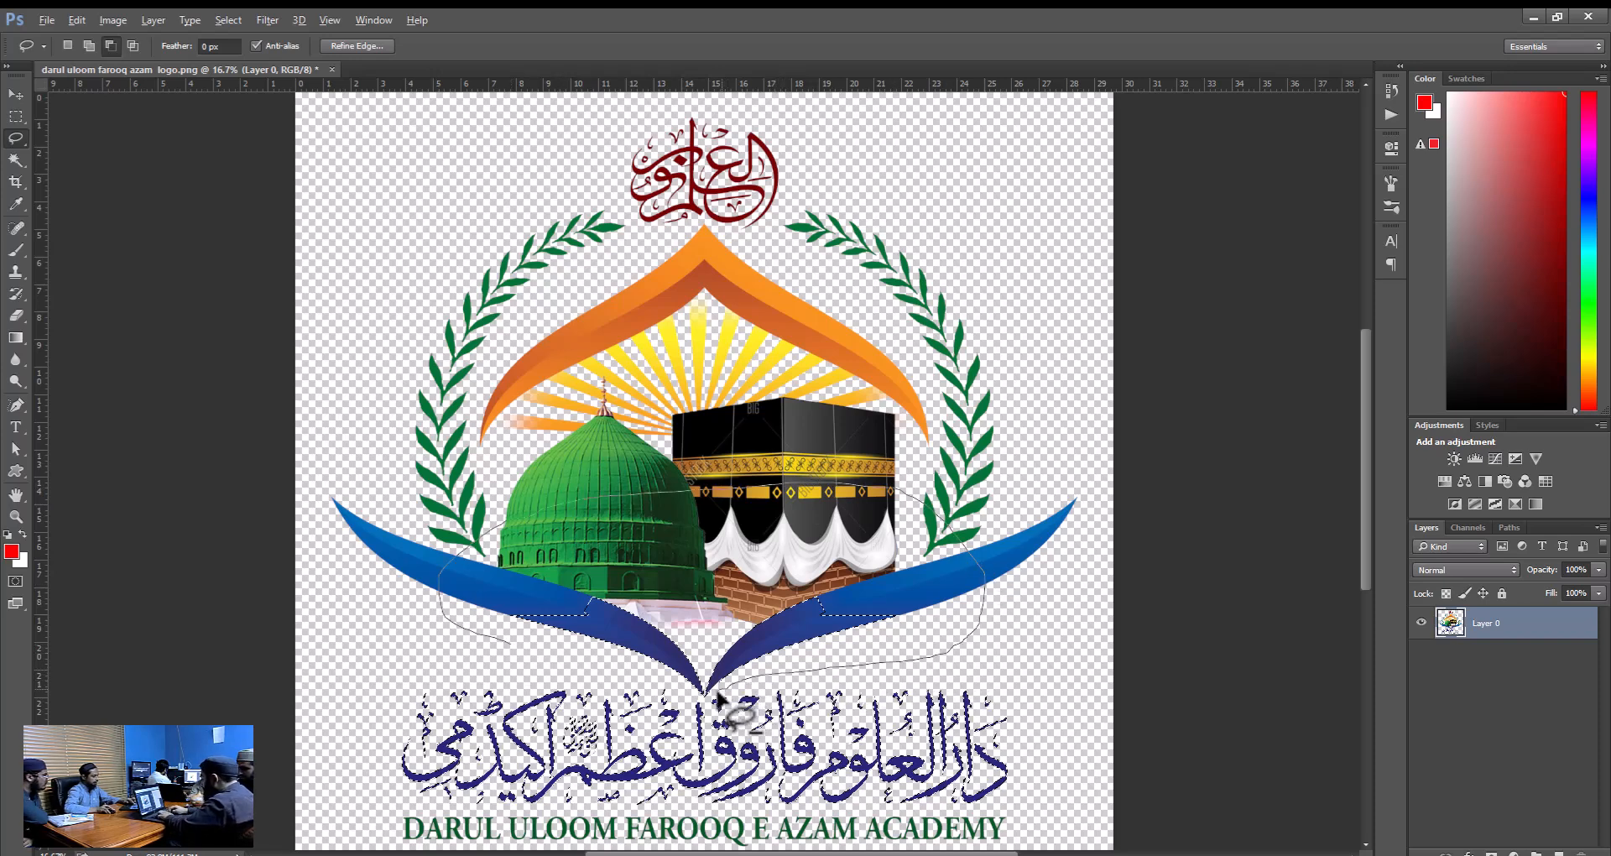
{"action": "mouse_move", "coordinate": [562, 649]}
{"action": "left_mouse_down"}
{"action": "mouse_move", "coordinate": [504, 655]}
{"action": "mouse_move", "coordinate": [496, 623]}
{"action": "left_mouse_up"}
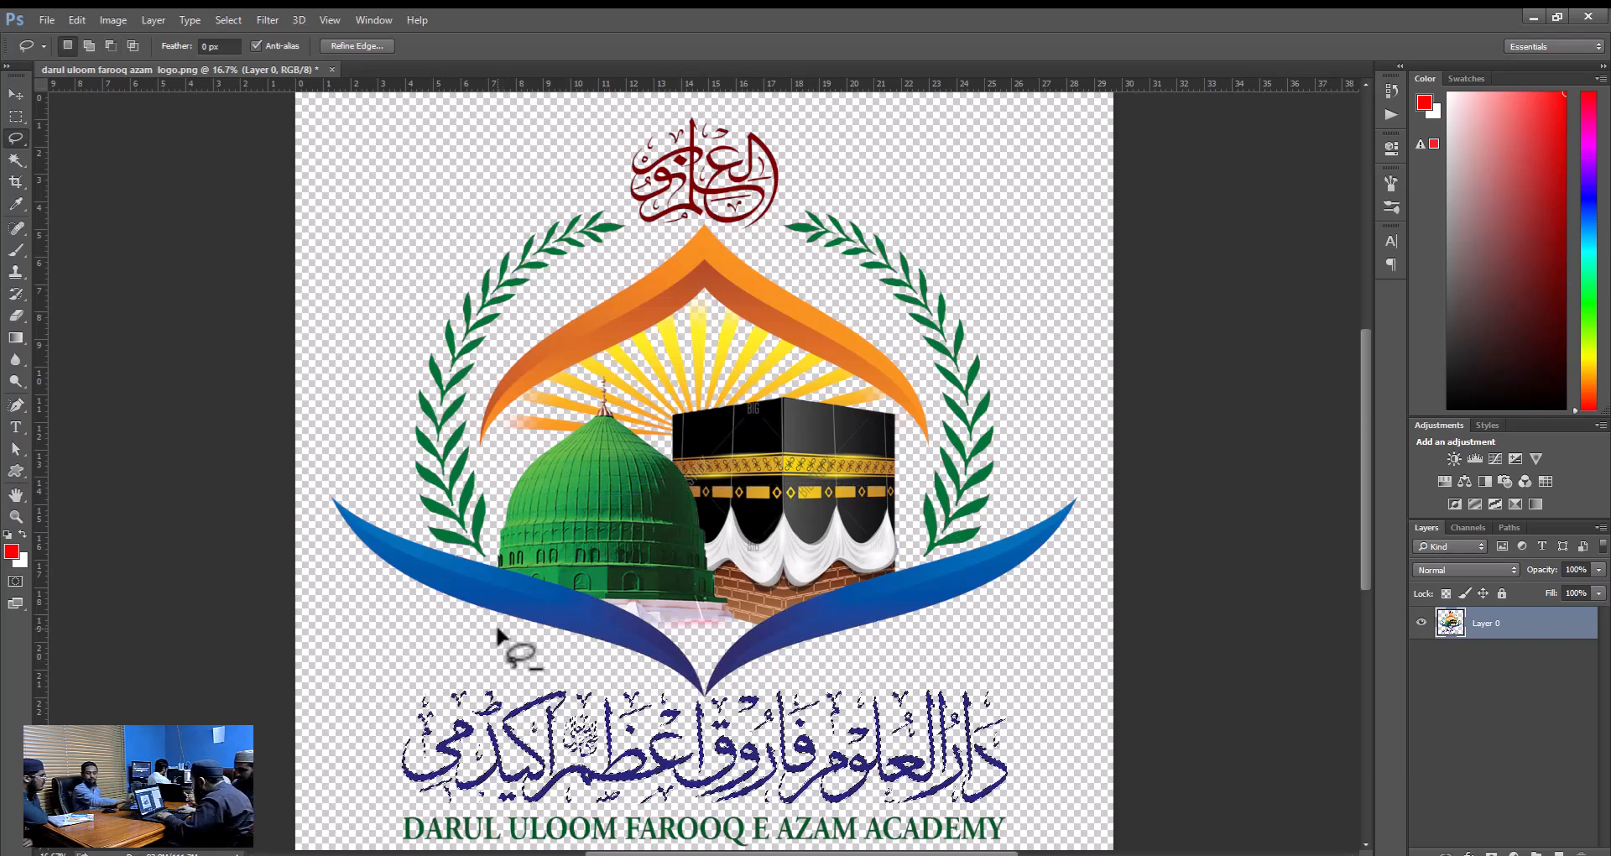
Copy the selected Urdu lettering to its own layer, inspect it with the logo hidden, and discard the copy.
{"action": "key", "text": "ctrl+v"}
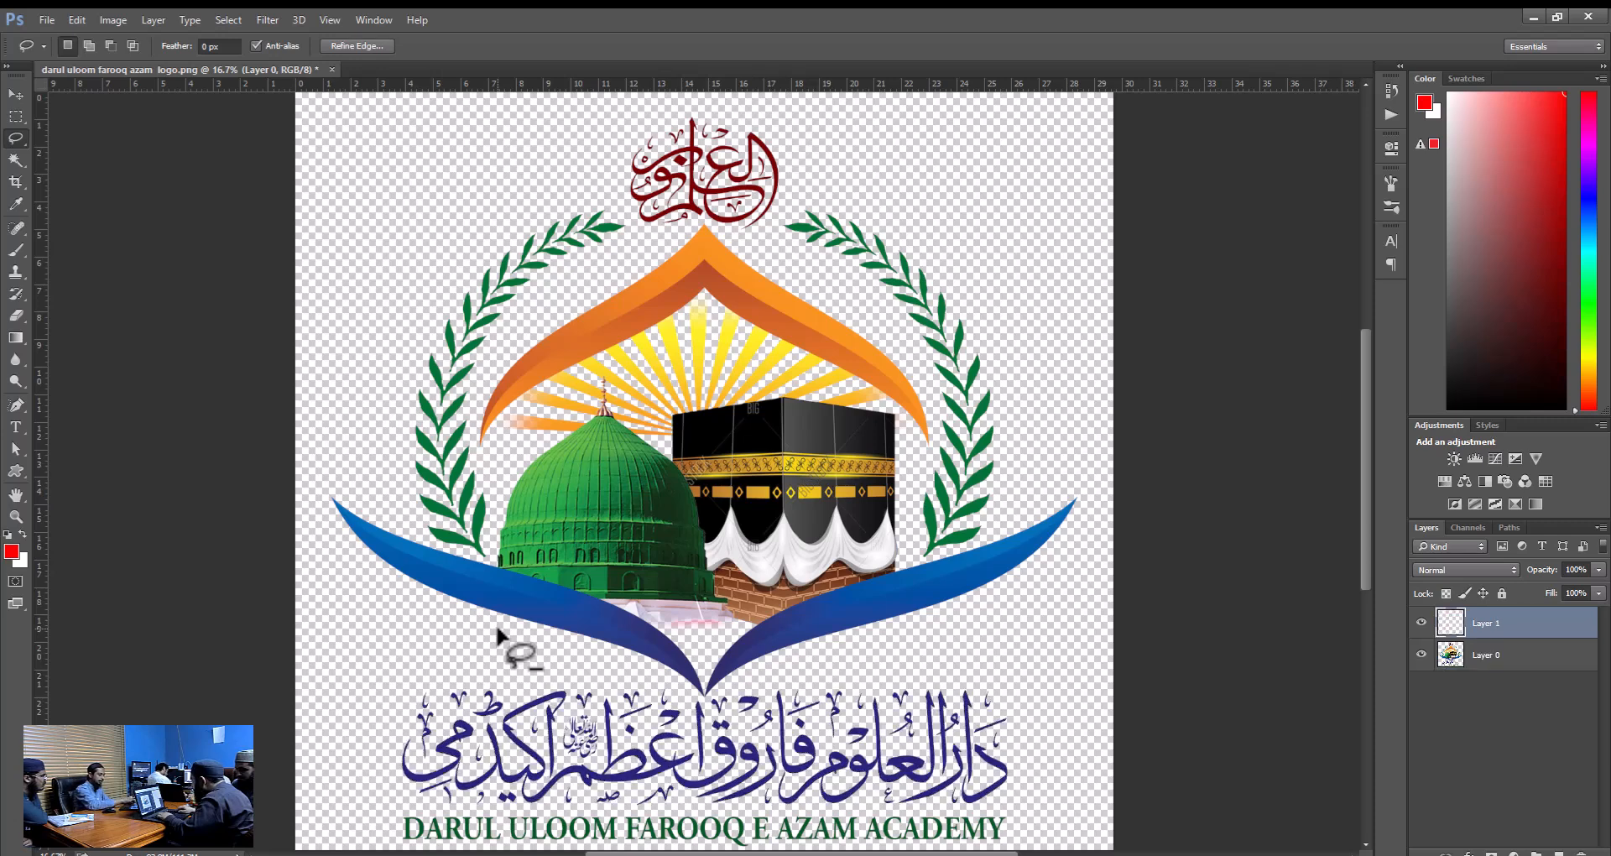
{"action": "left_click", "coordinate": [1422, 654]}
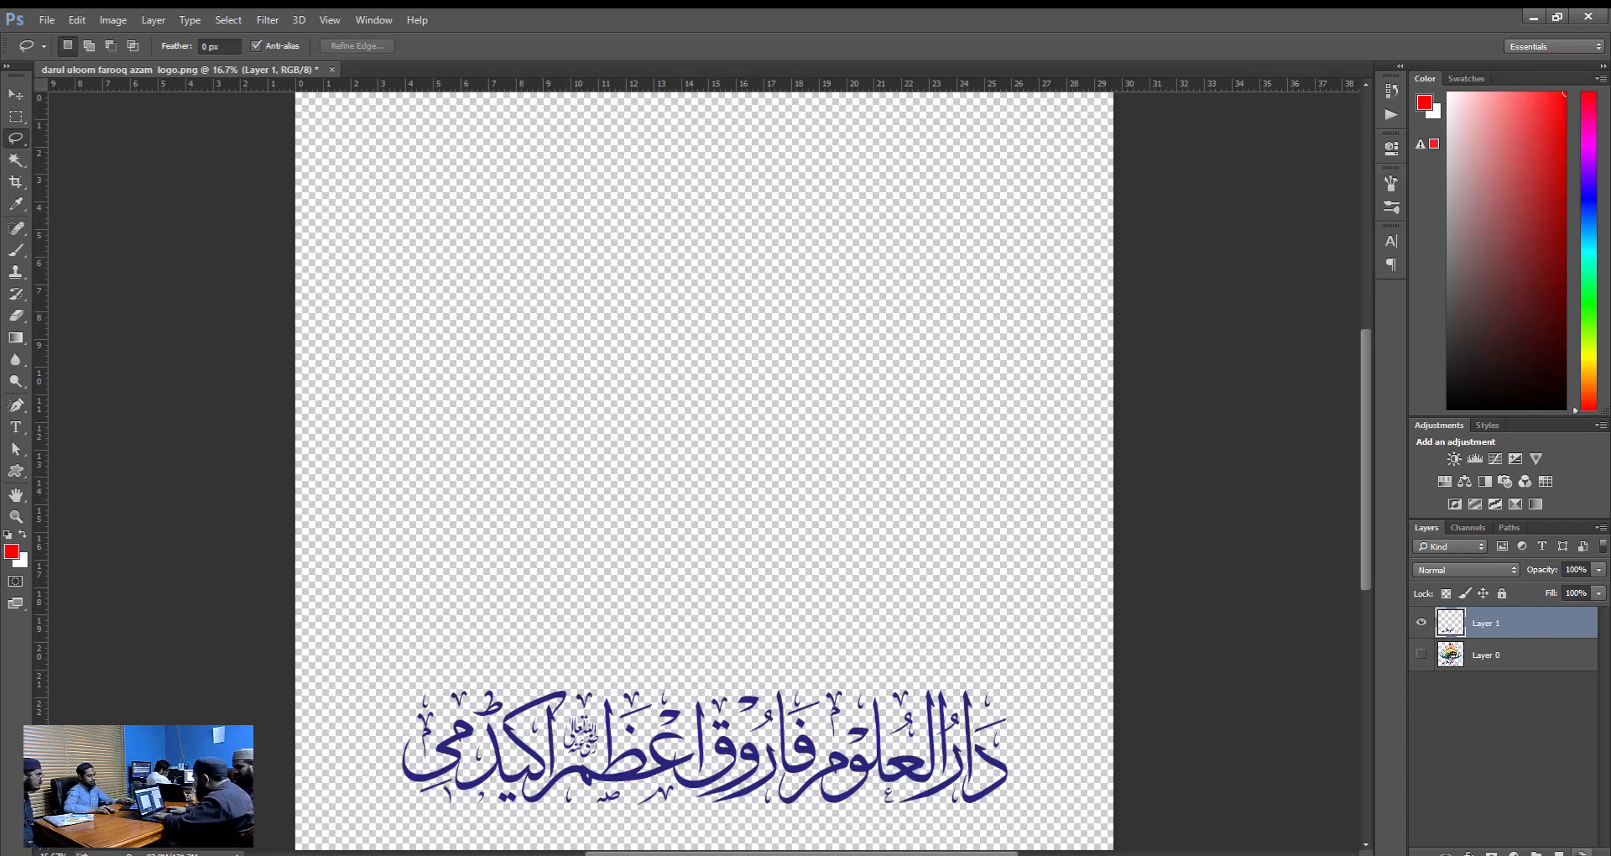
{"action": "key", "text": "Delete"}
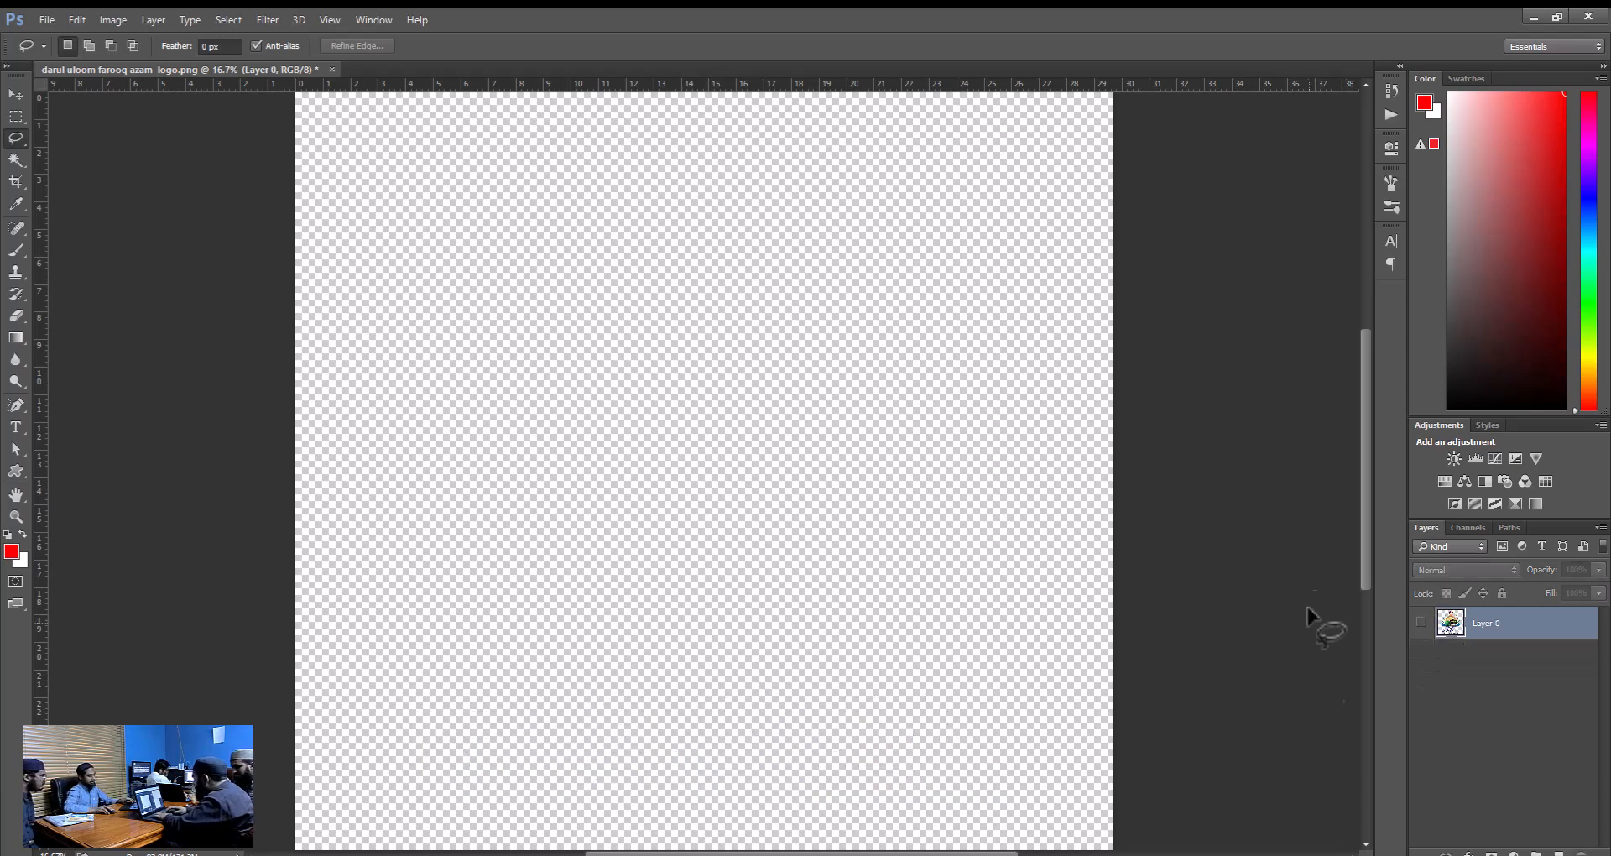
{"action": "left_click", "coordinate": [1422, 622]}
Select the Urdu lettering with the Rectangular Marquee tool and subtract the area where the blue swoosh tips overlap it.
{"action": "left_click", "coordinate": [16, 116]}
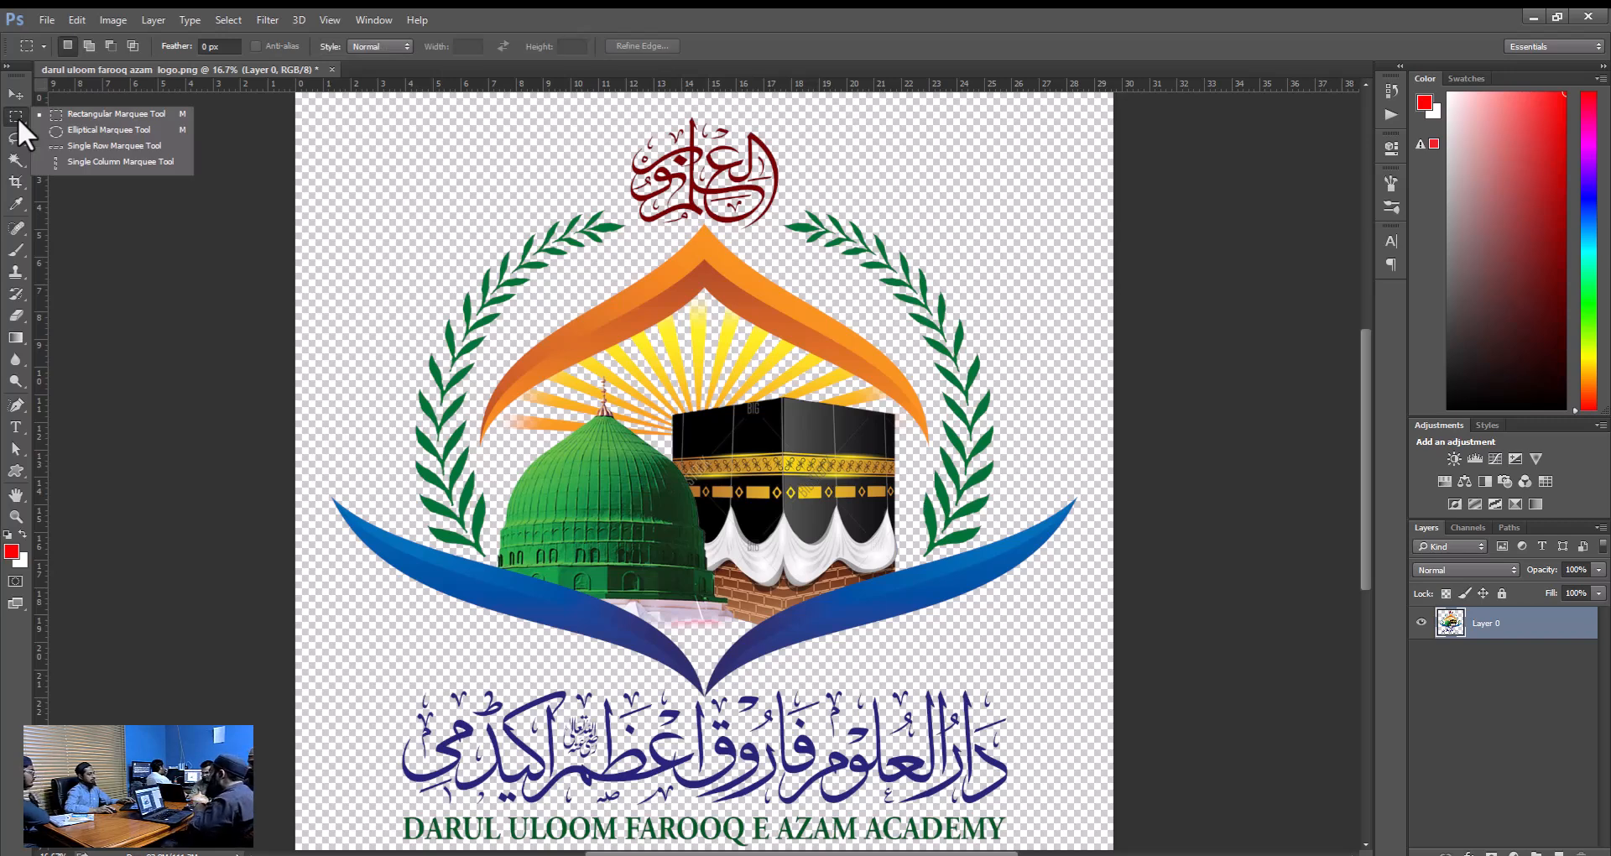
{"action": "left_click", "coordinate": [17, 116]}
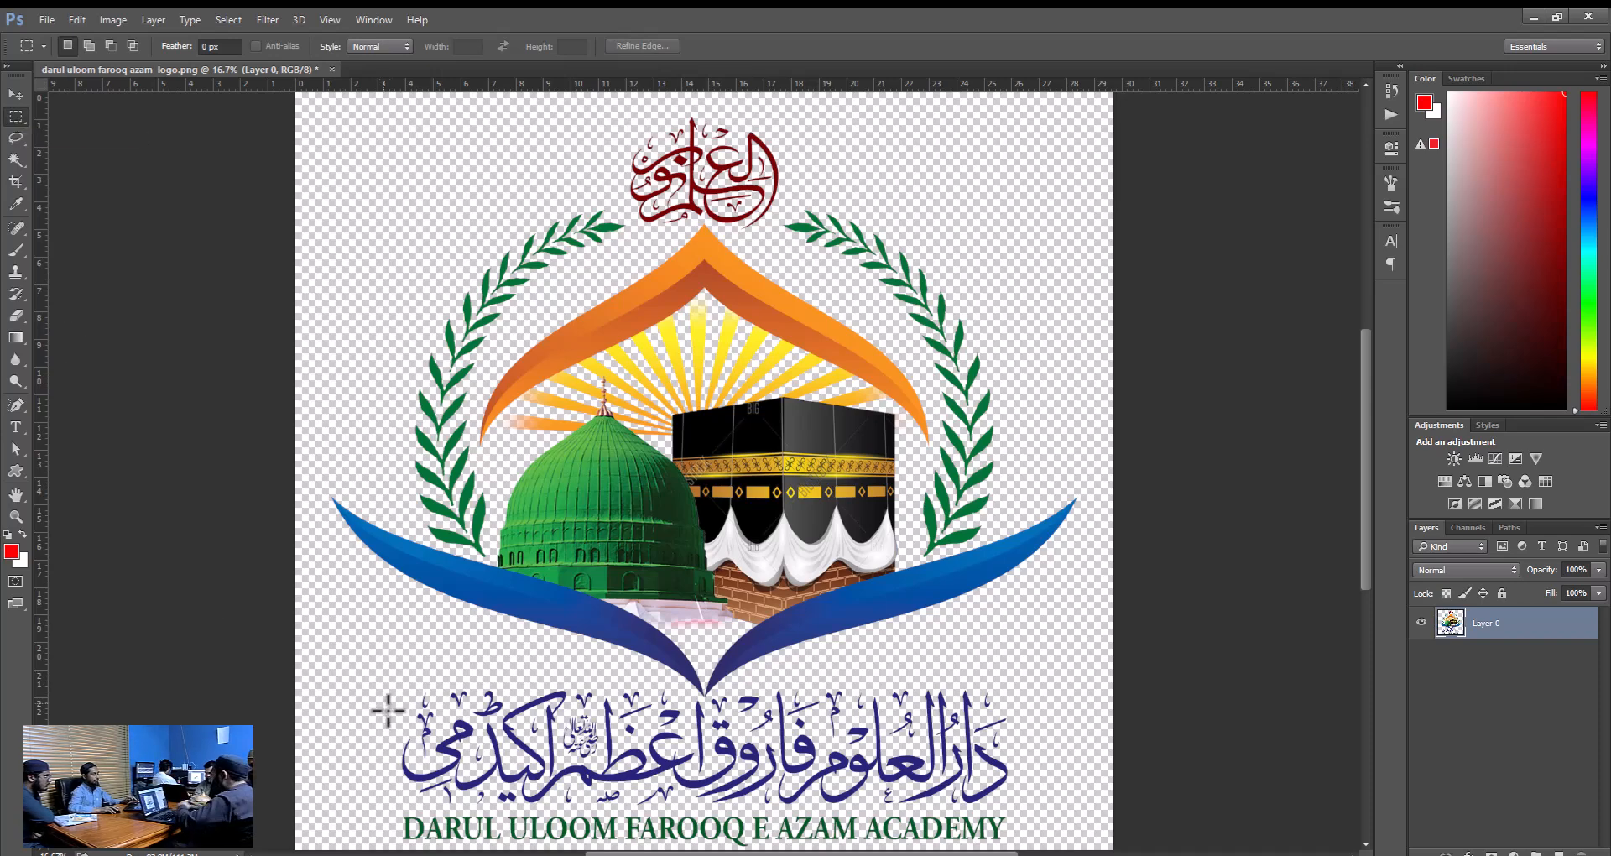
{"action": "left_click_drag", "start_coordinate": [659, 710], "coordinate": [1051, 813]}
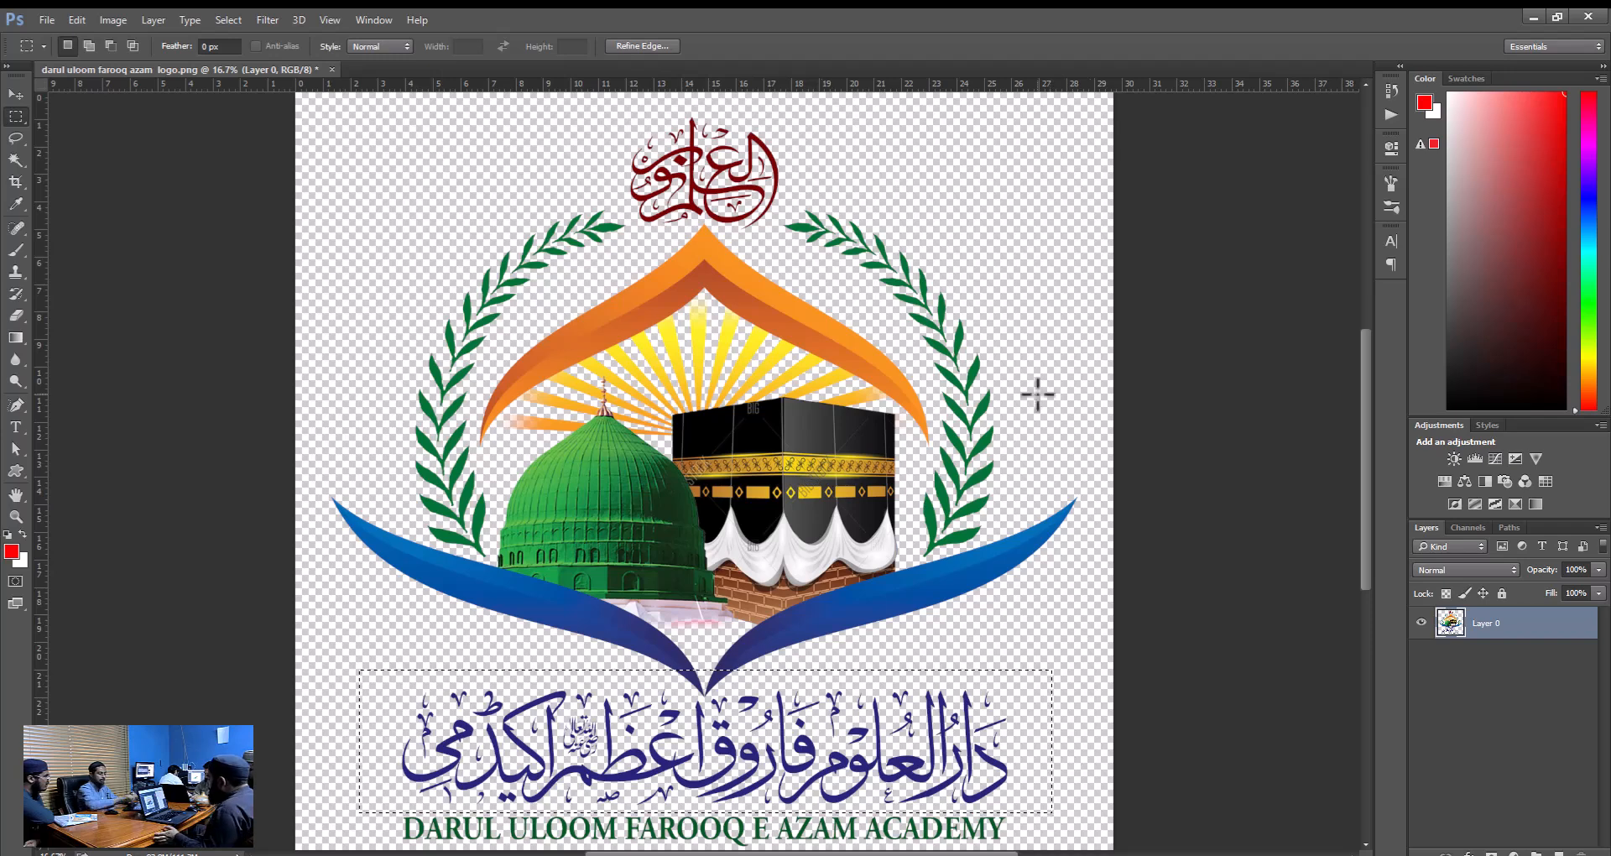
{"action": "key", "text": "alt"}
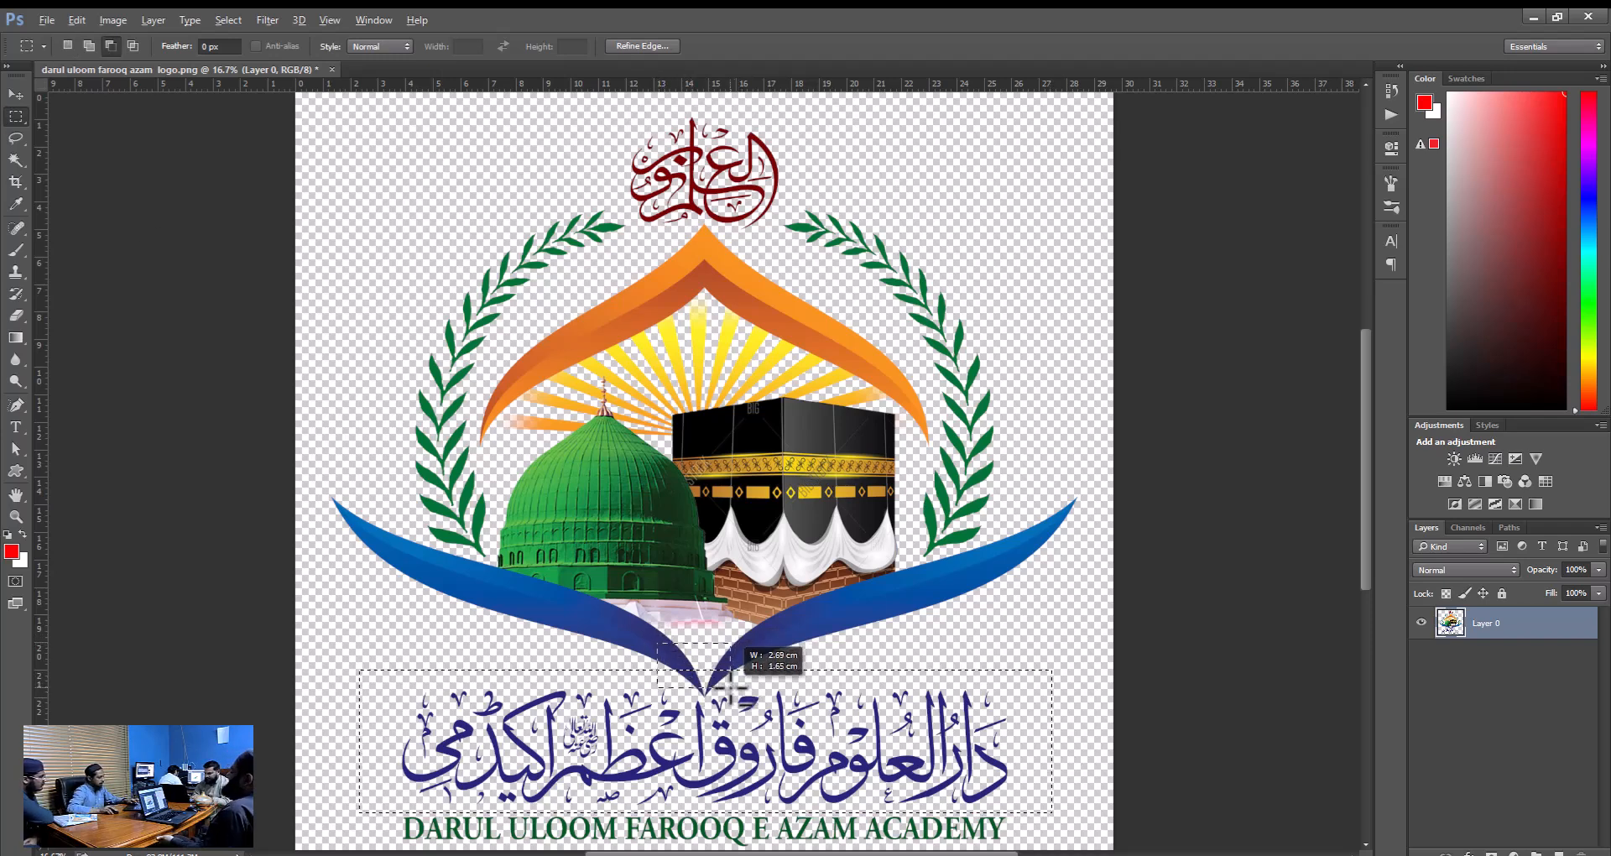
{"action": "left_click_drag", "start_coordinate": [704, 690], "coordinate": [705, 691]}
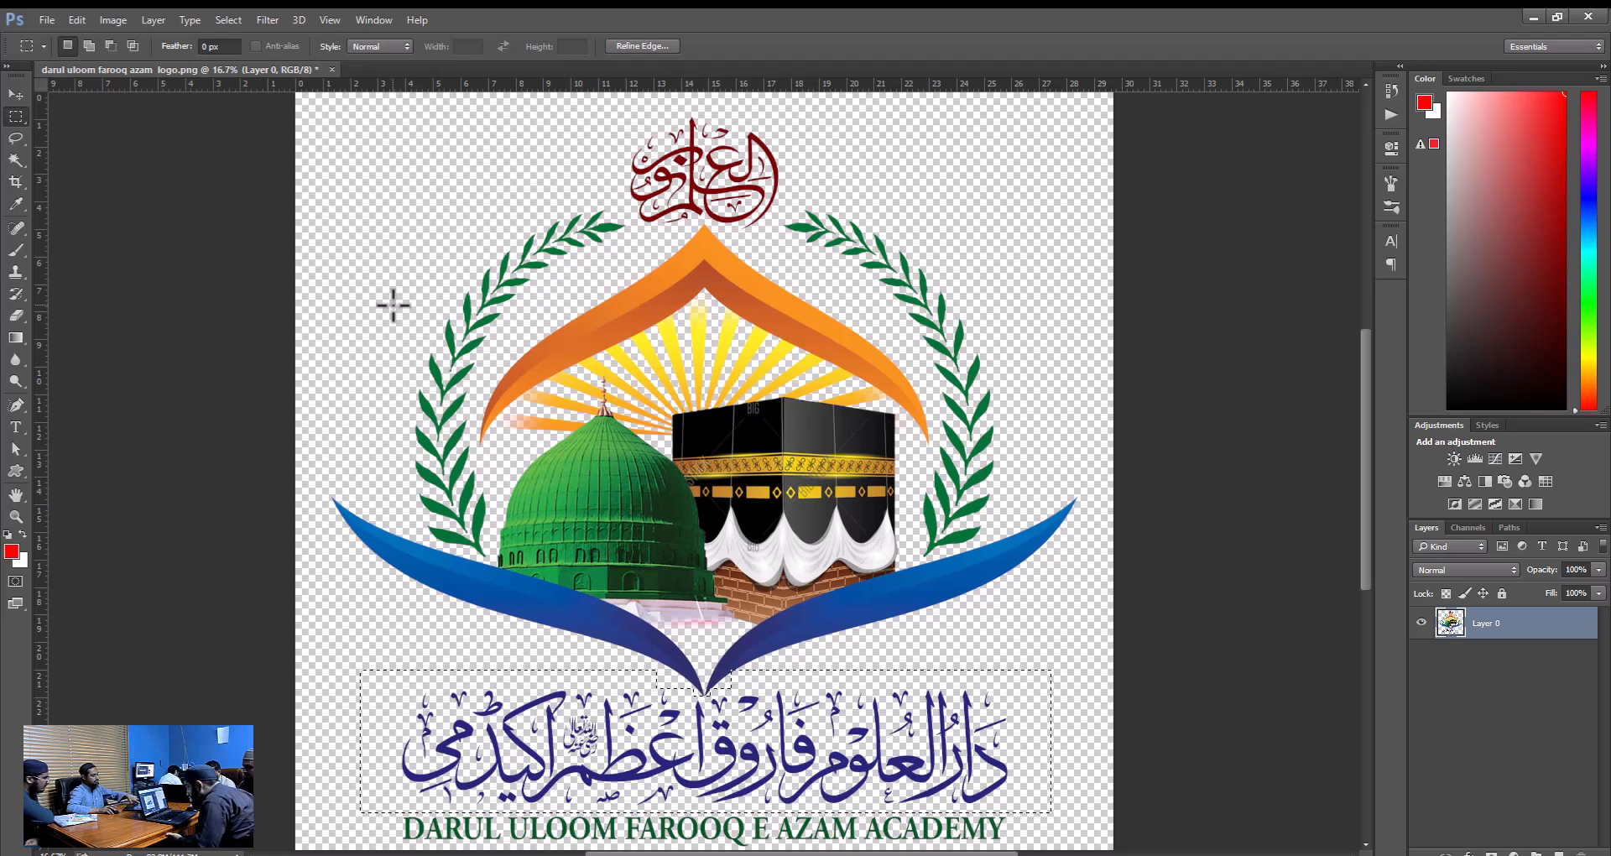
Copy the marquee-selected Urdu lettering to a new layer and hide Layer 0.
{"action": "key", "text": "ctrl+j"}
{"action": "left_click", "coordinate": [1421, 654]}
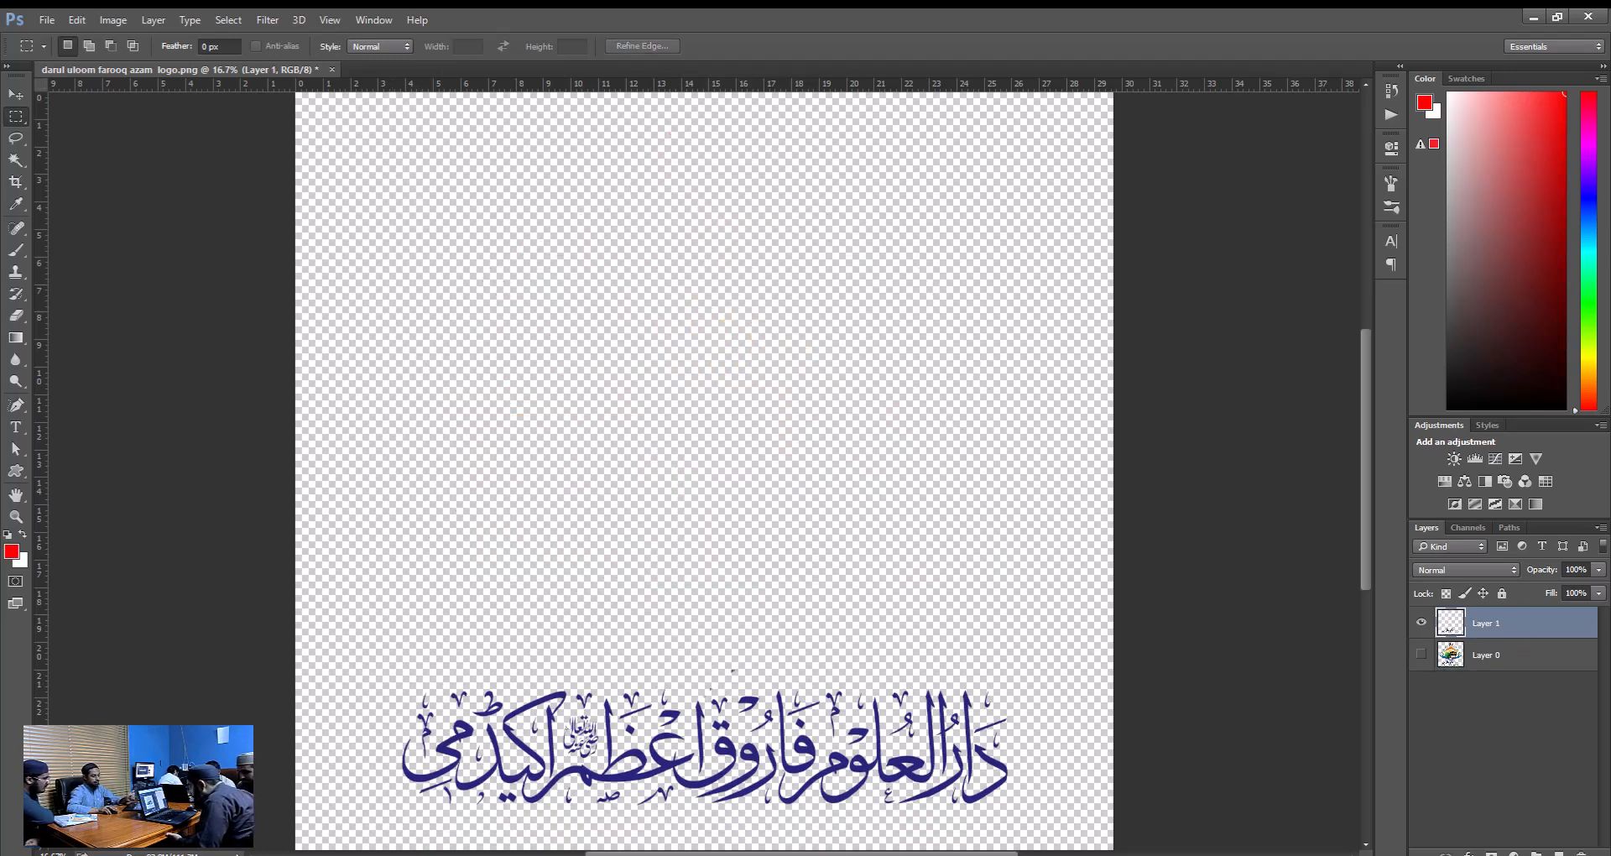
Select the Urdu lettering on the copied layer with the Magic Wand and extend the selection by applying Similar repeatedly.
{"action": "left_click", "coordinate": [16, 159]}
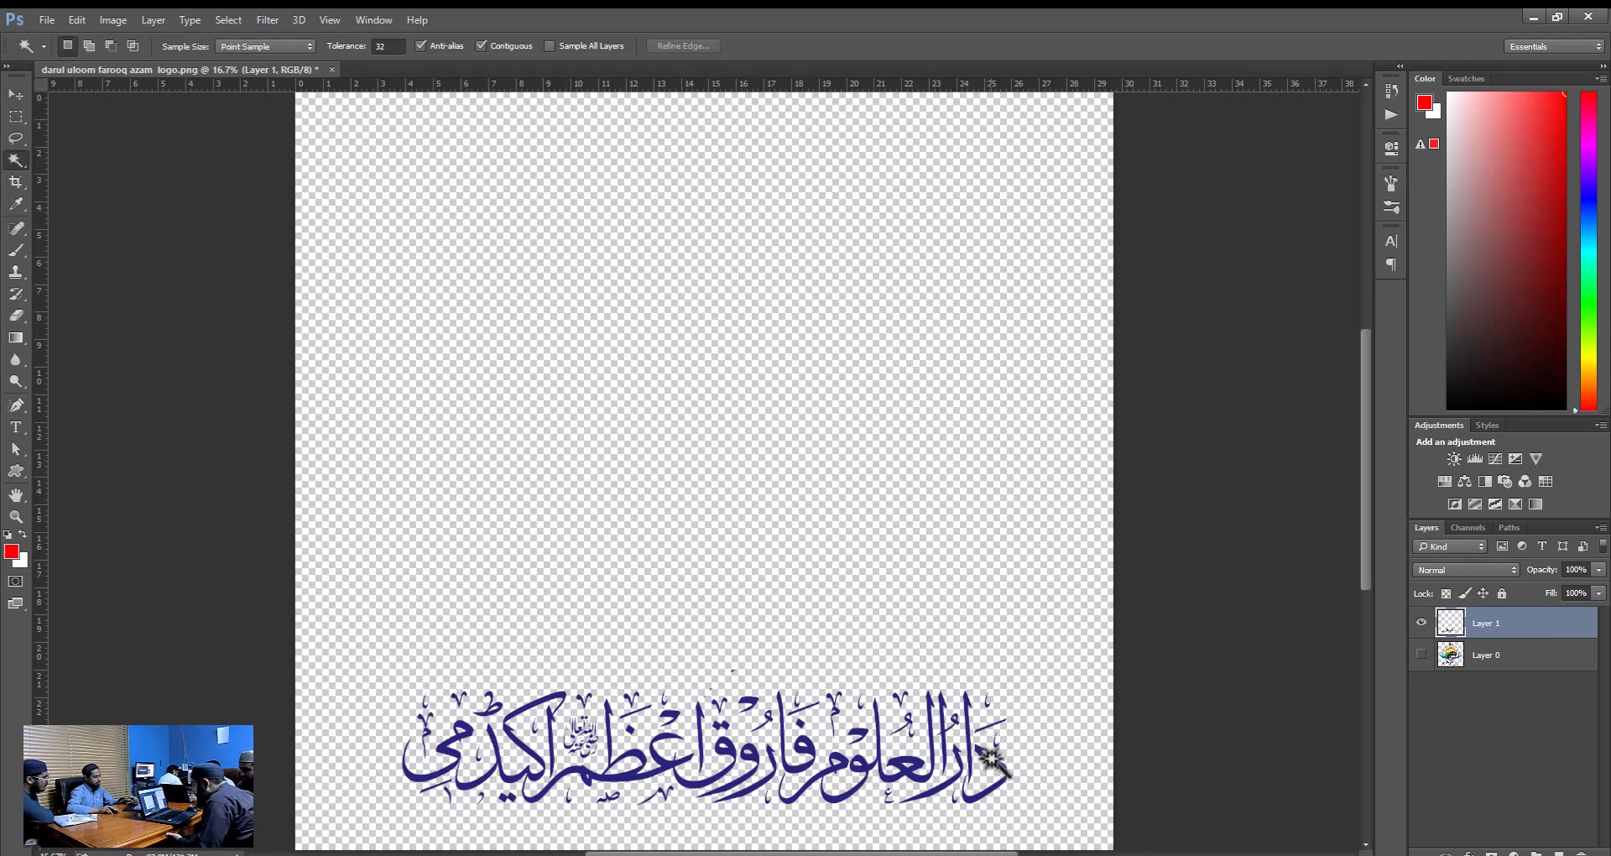
{"action": "key", "text": "alt+s"}
{"action": "key", "text": "r"}
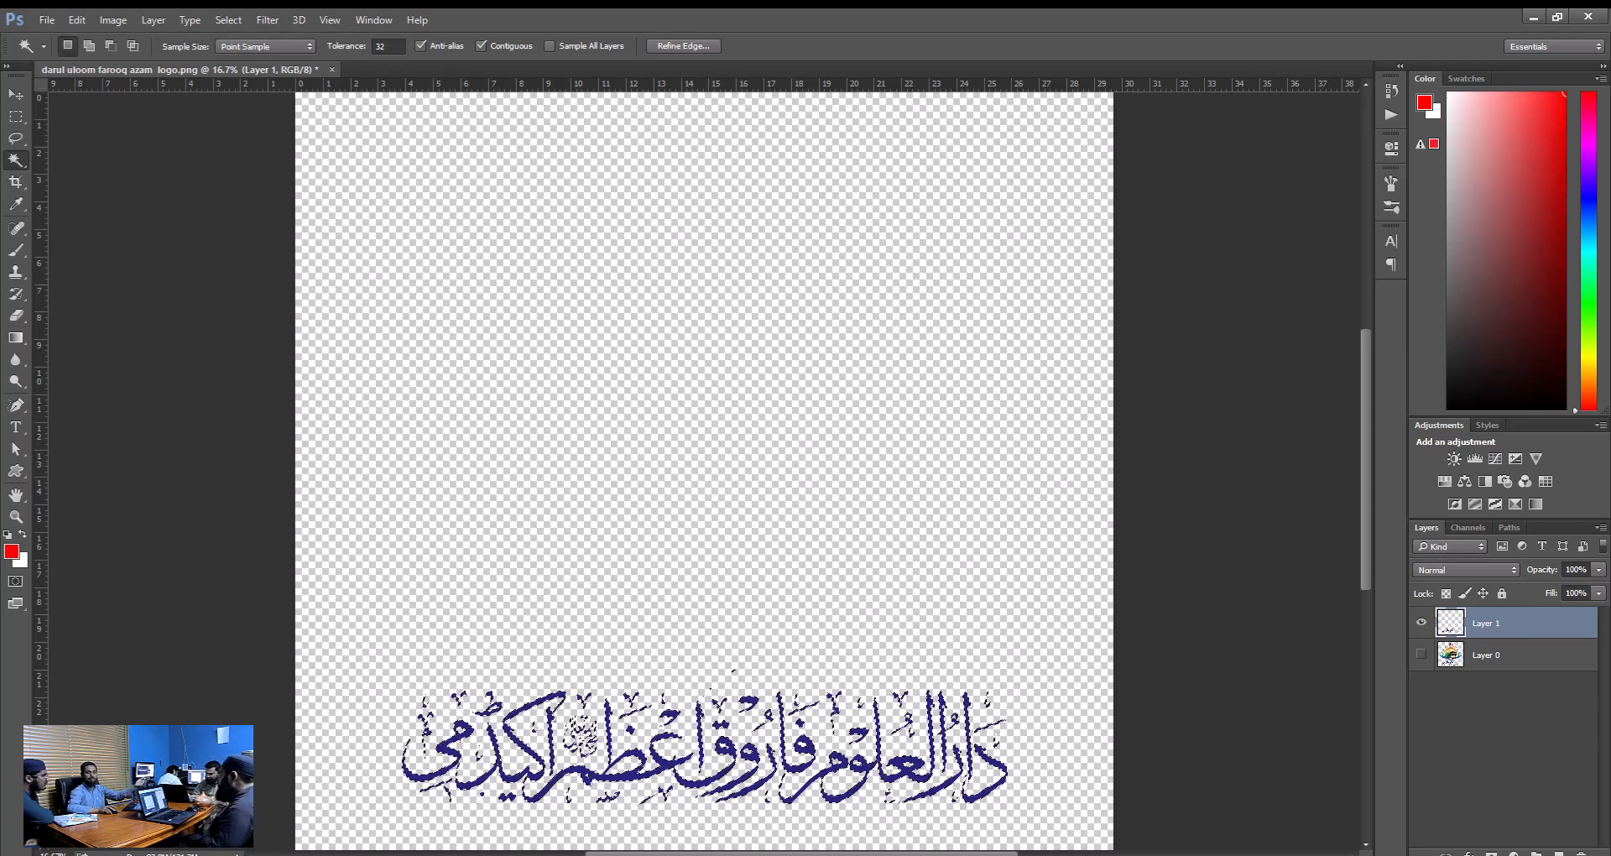
{"action": "key", "text": "s"}
{"action": "key", "text": "alt+s"}
{"action": "key", "text": "r"}
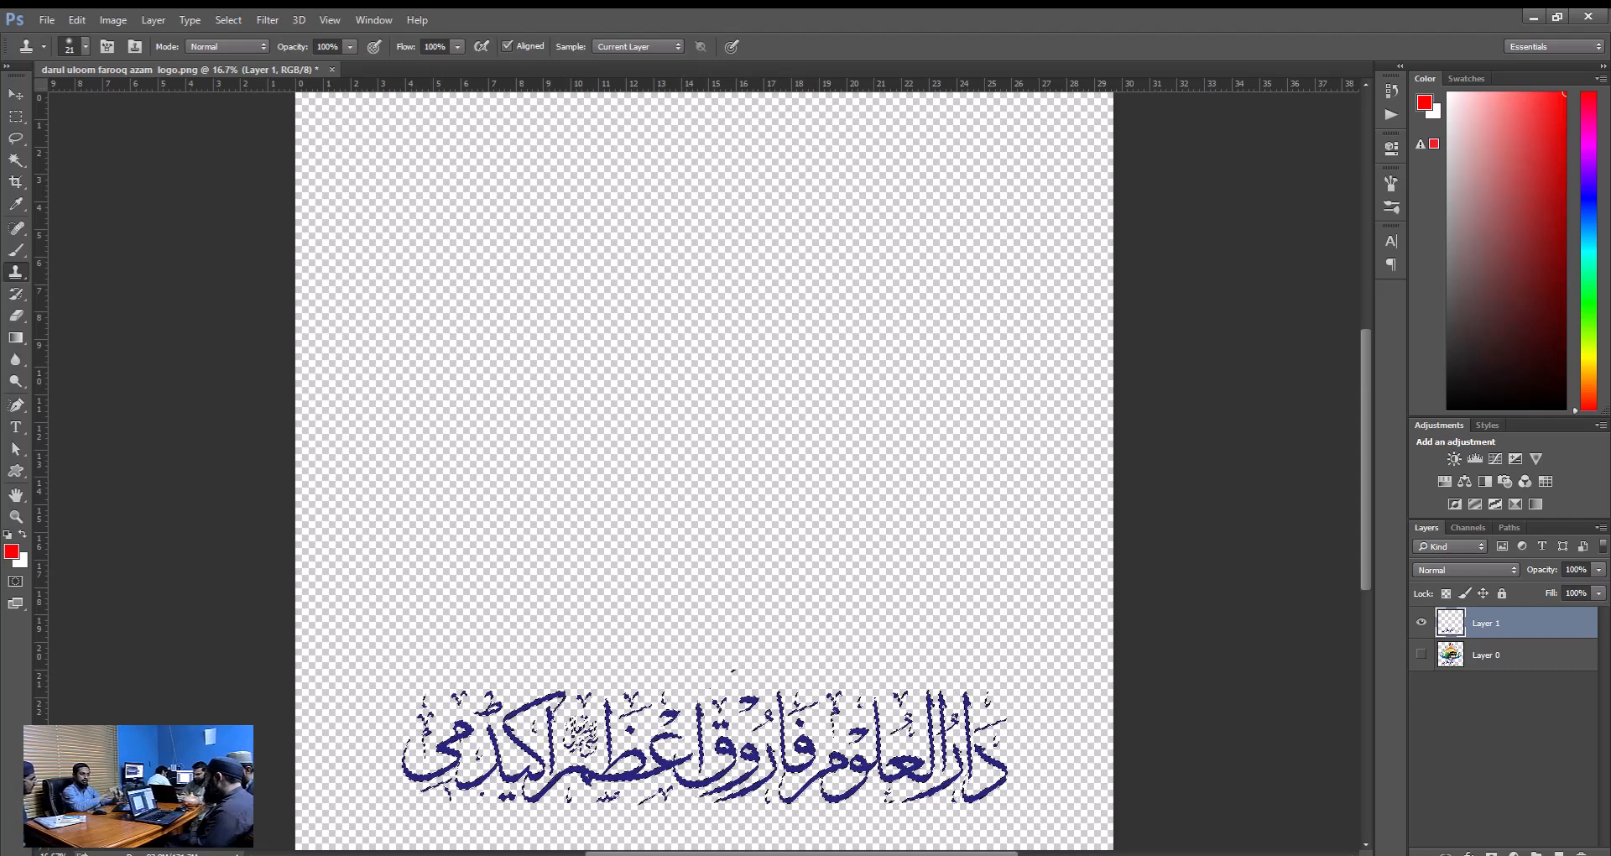
{"action": "key", "text": "alt+s"}
{"action": "key", "text": "r"}
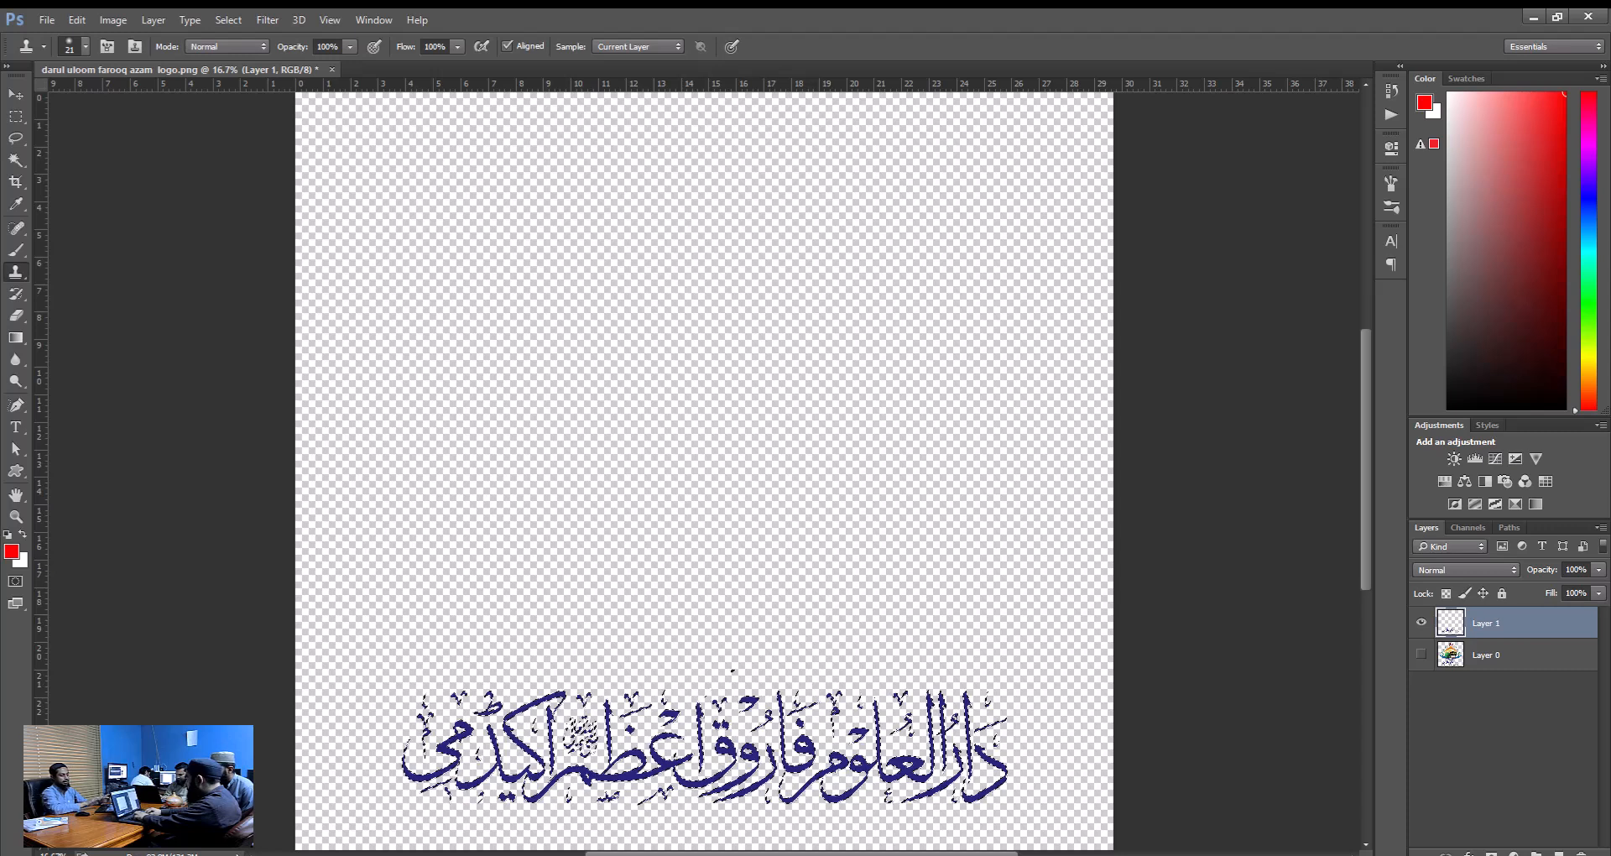
Copy the selected lettering from Layer 1 to another new layer, leaving only this copy and Layer 0 visible.
{"action": "key", "text": "ctrl+j"}
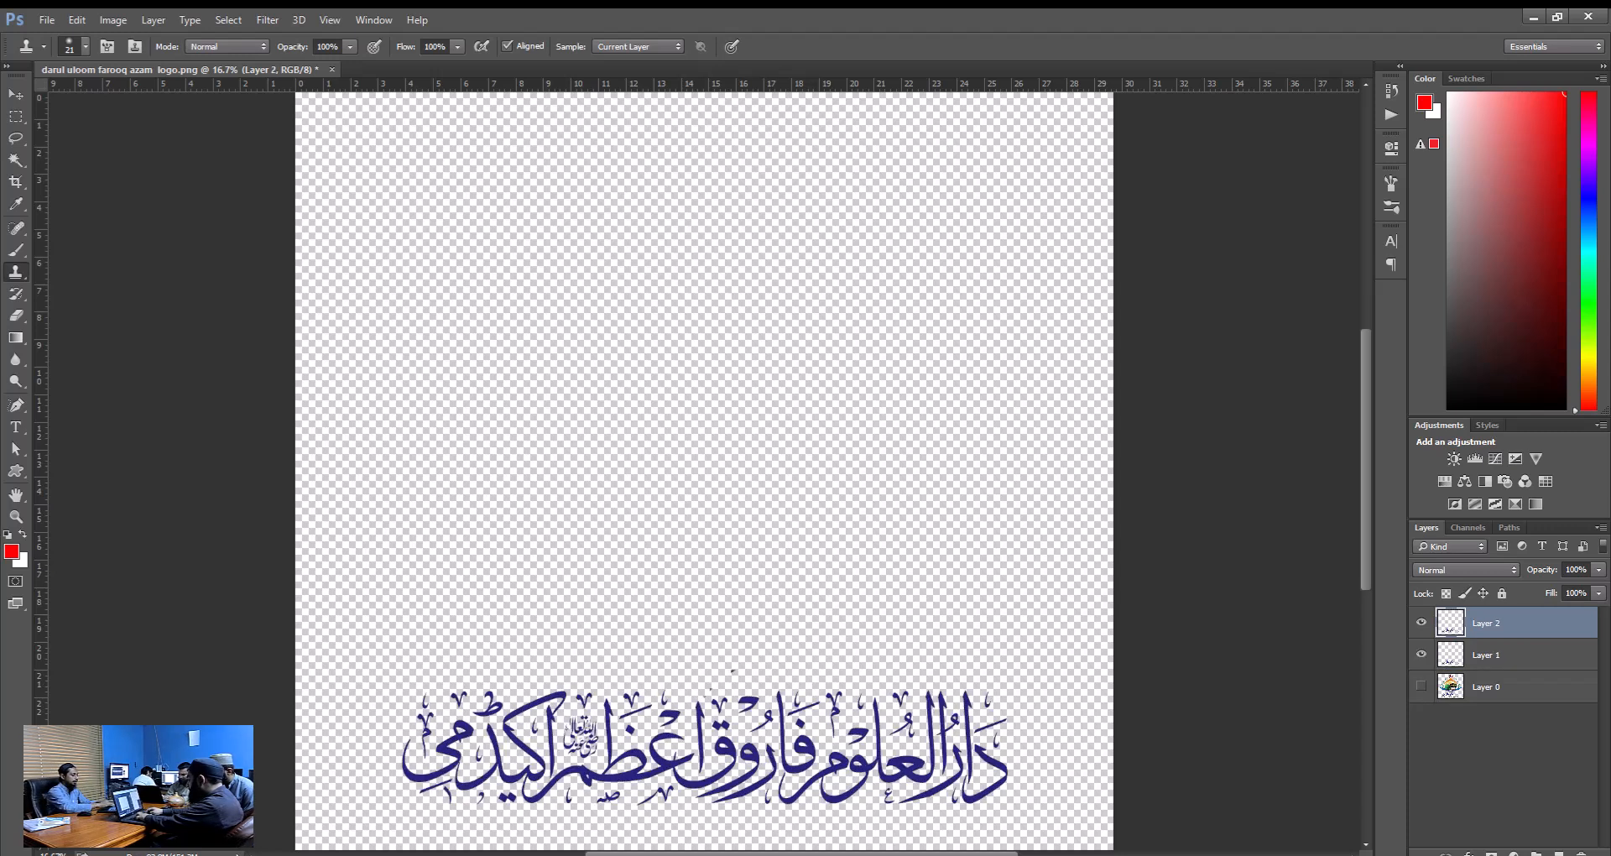
{"action": "left_click", "coordinate": [1420, 655]}
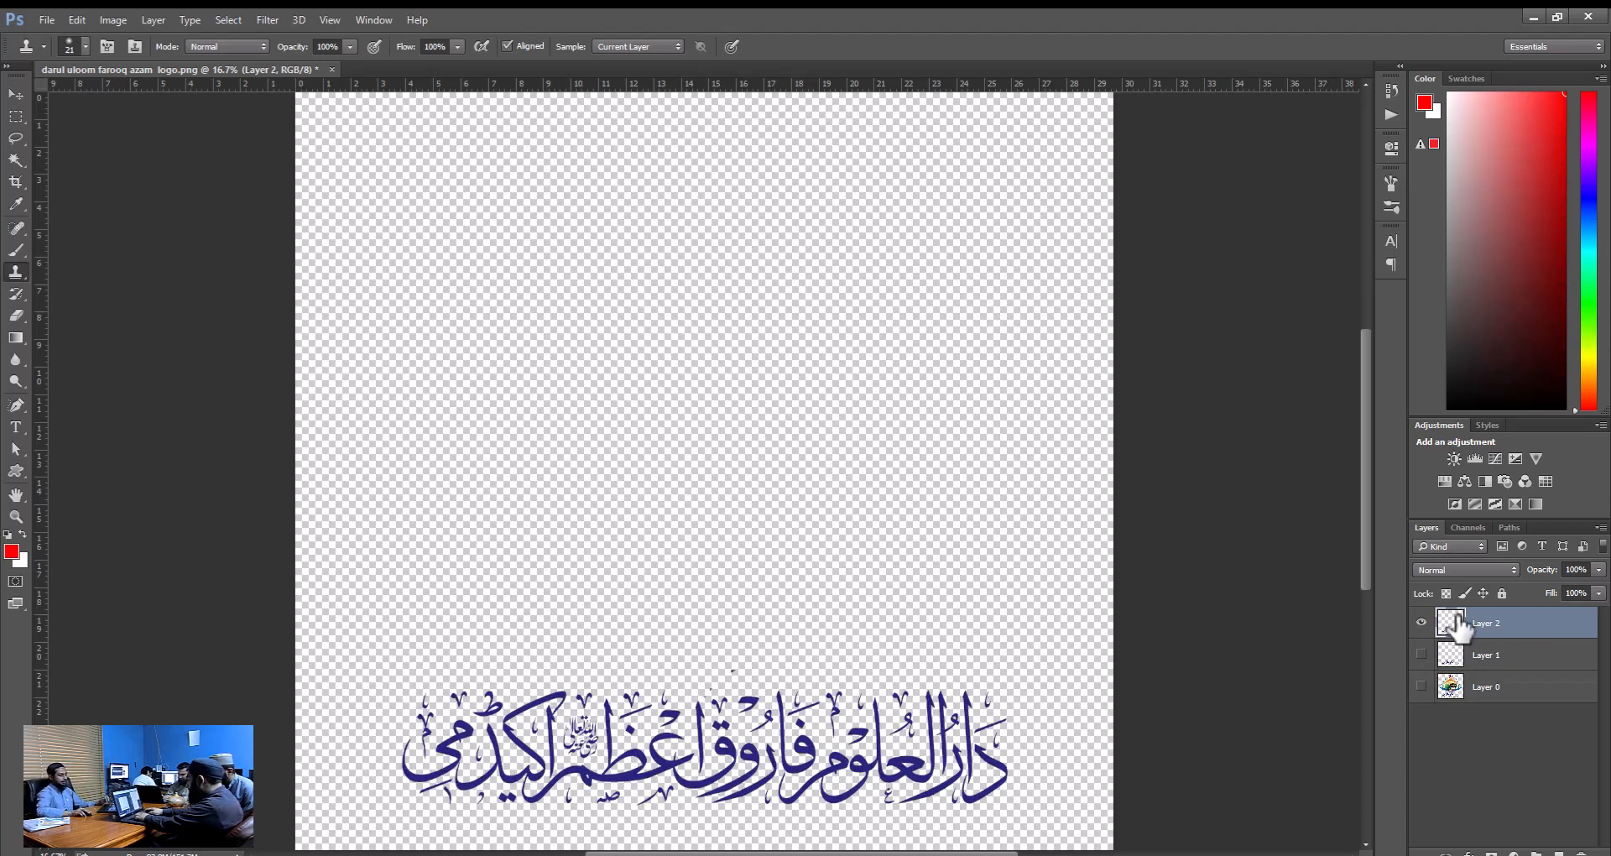
{"action": "left_click", "coordinate": [1422, 686]}
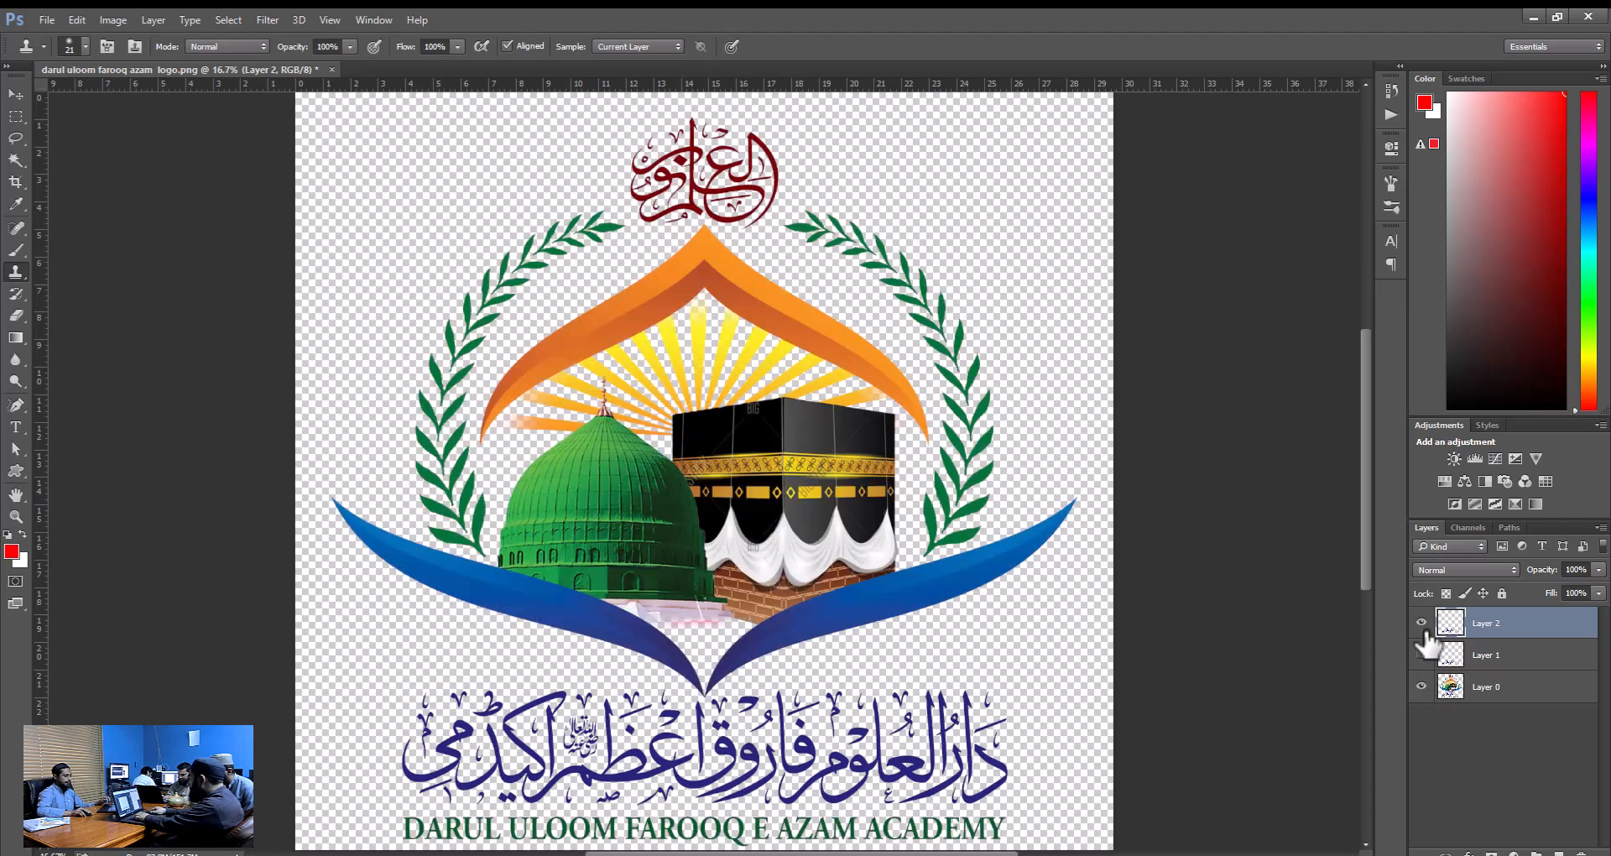
Add a red Color Overlay with Normal blend mode and 100% opacity to Layer 2.
{"action": "double_click", "coordinate": [1554, 636]}
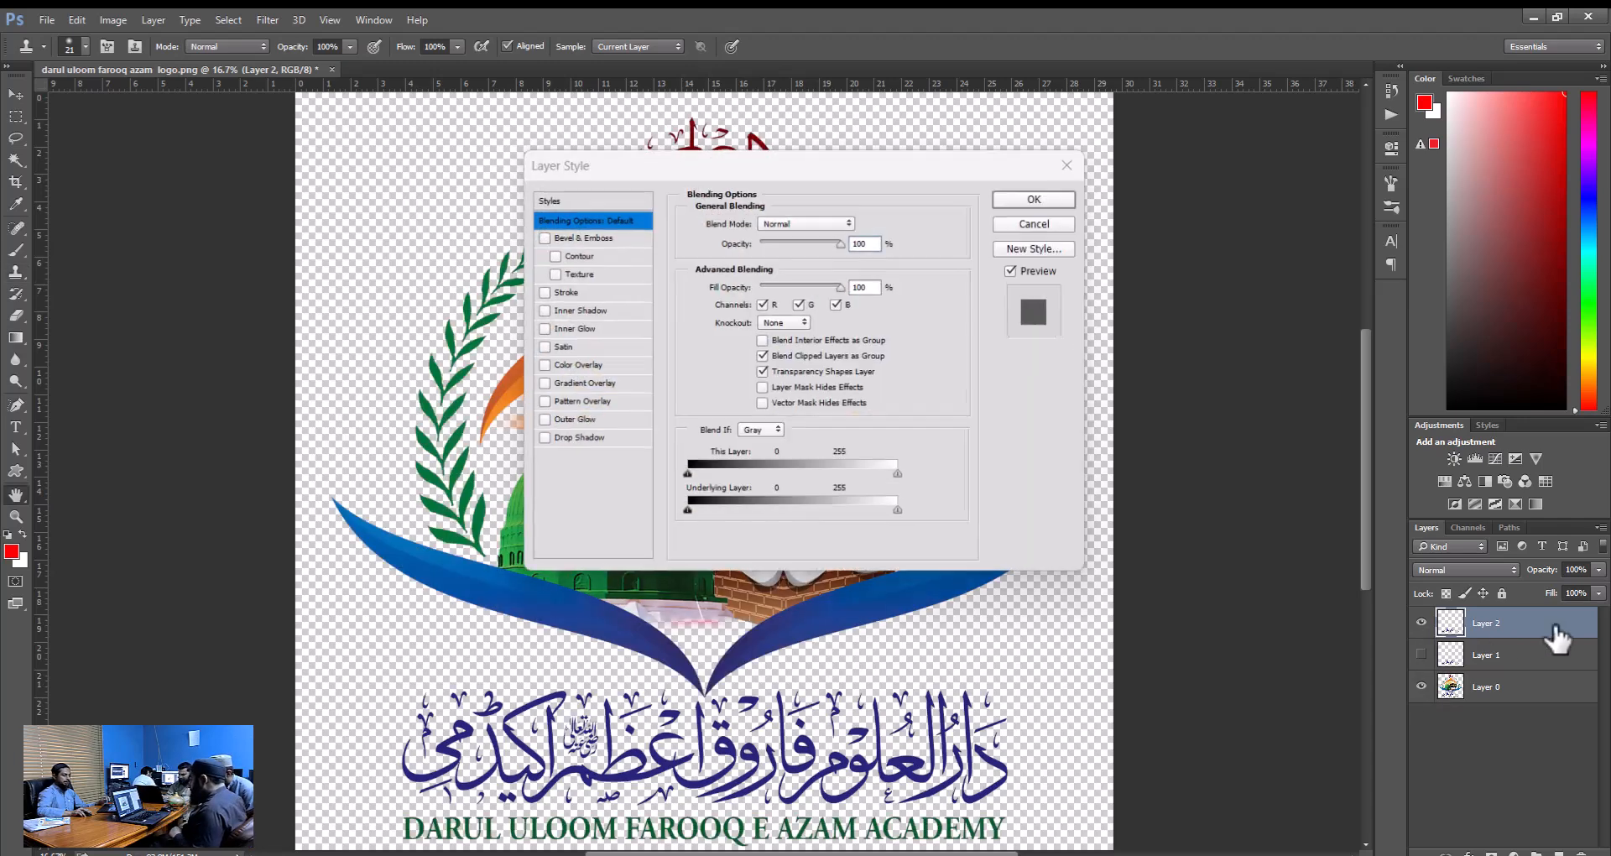
{"action": "left_click", "coordinate": [584, 363]}
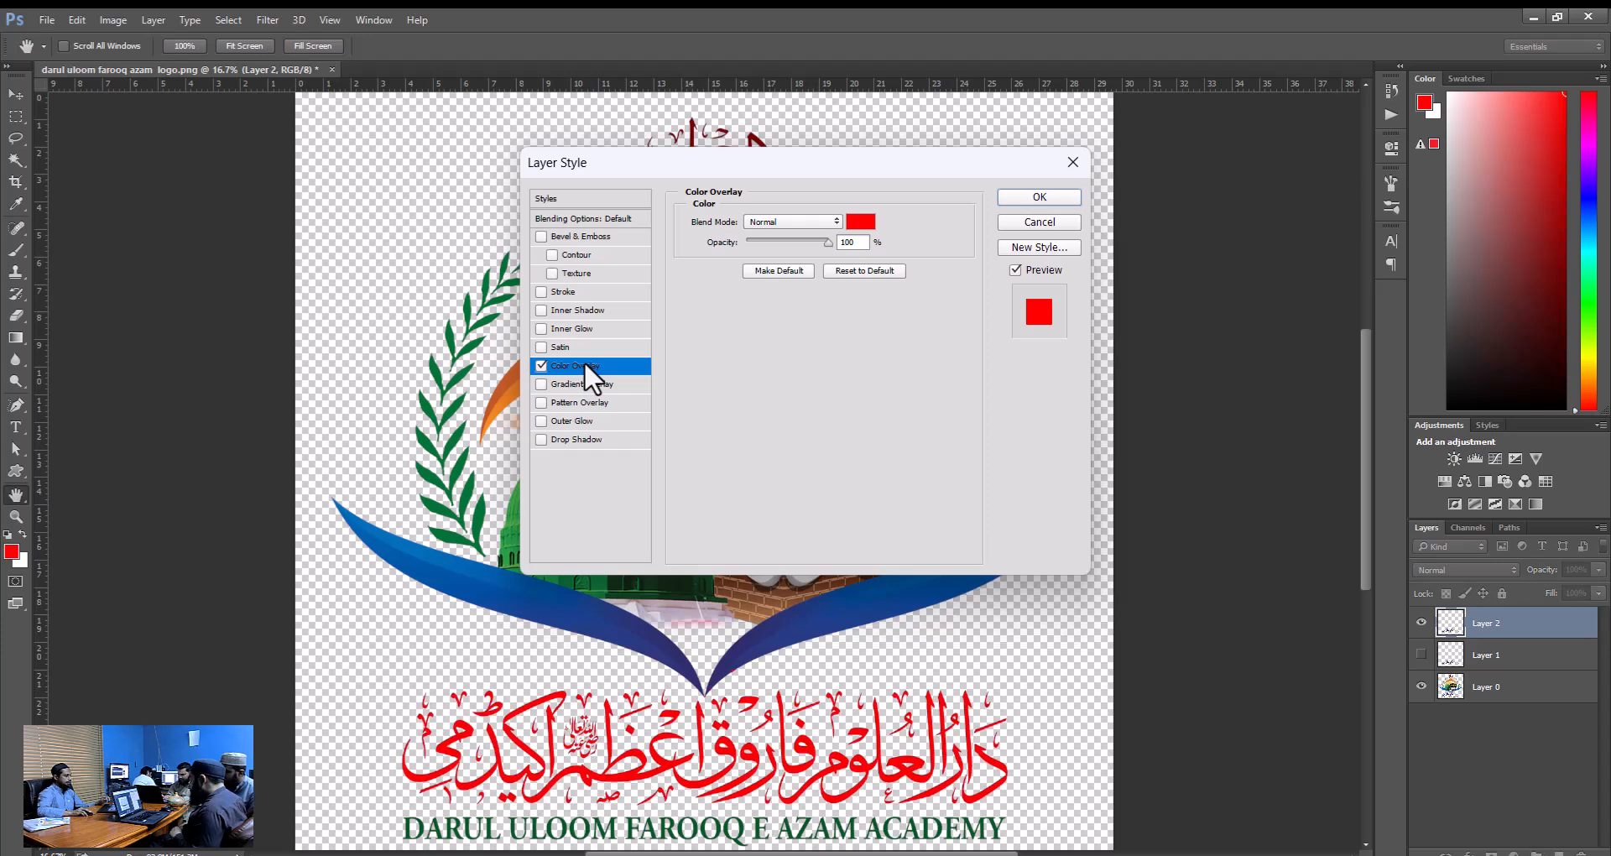
{"action": "left_click", "coordinate": [1032, 199]}
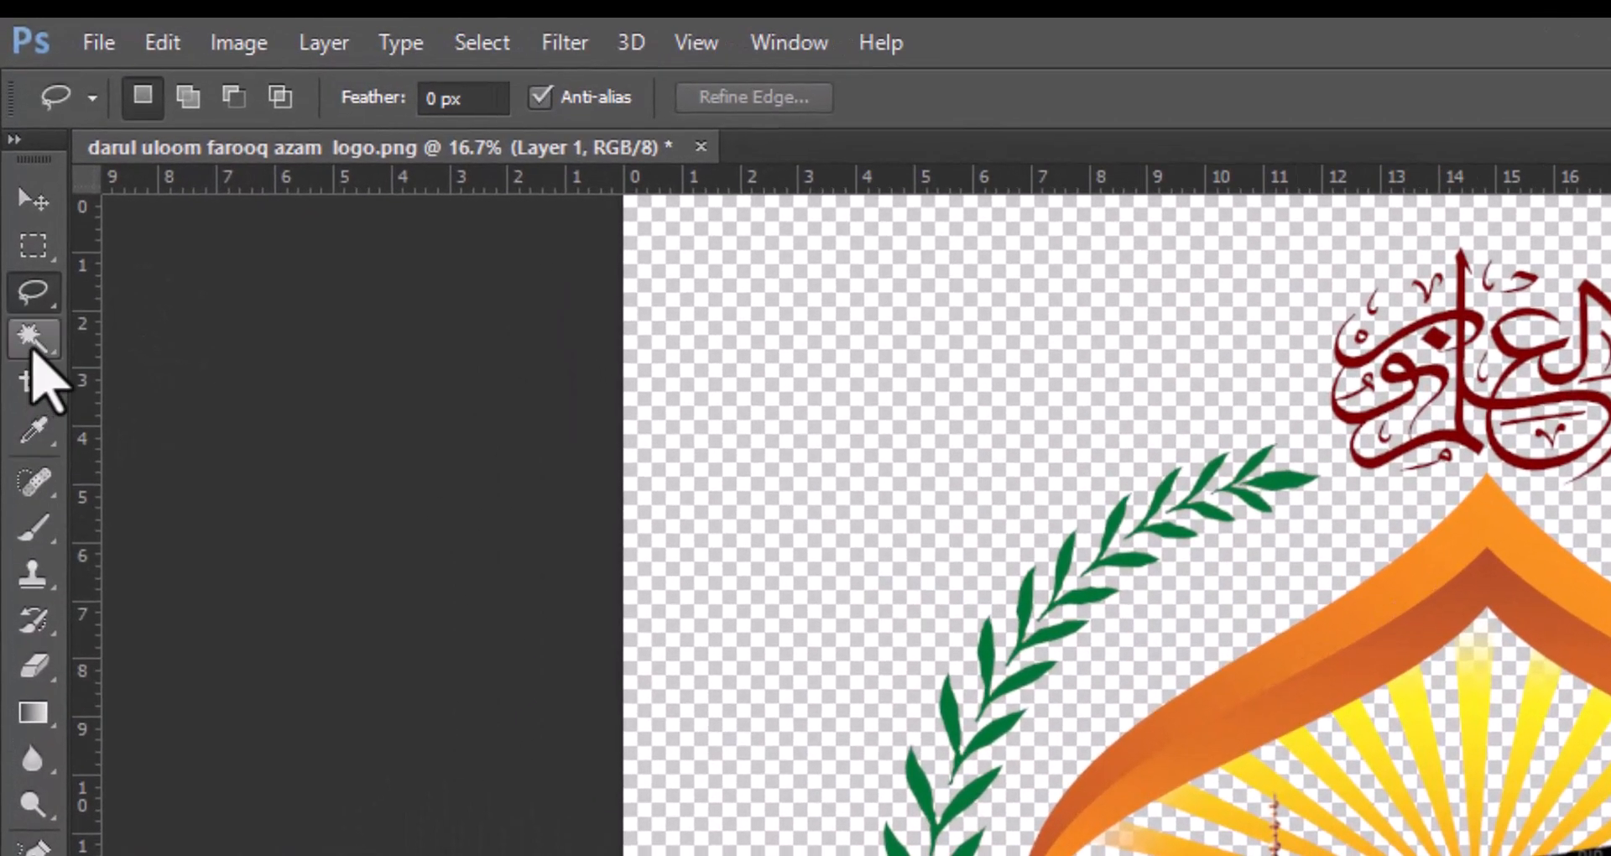
{"action": "left_click", "coordinate": [15, 159]}
{"action": "left_click", "coordinate": [821, 659]}
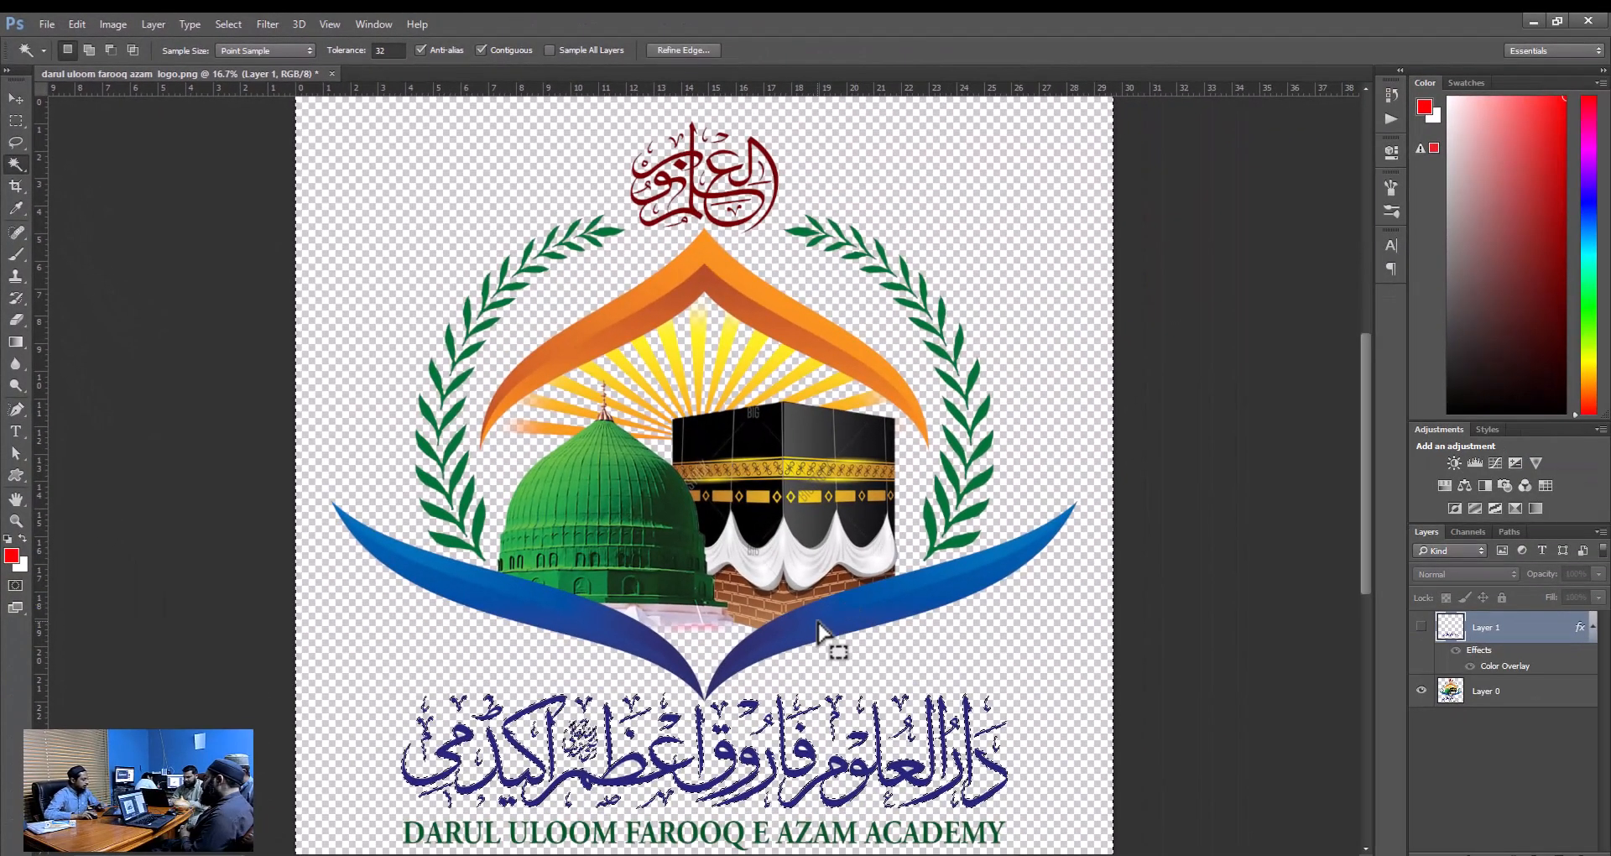
{"action": "key", "text": "ctrl+d"}
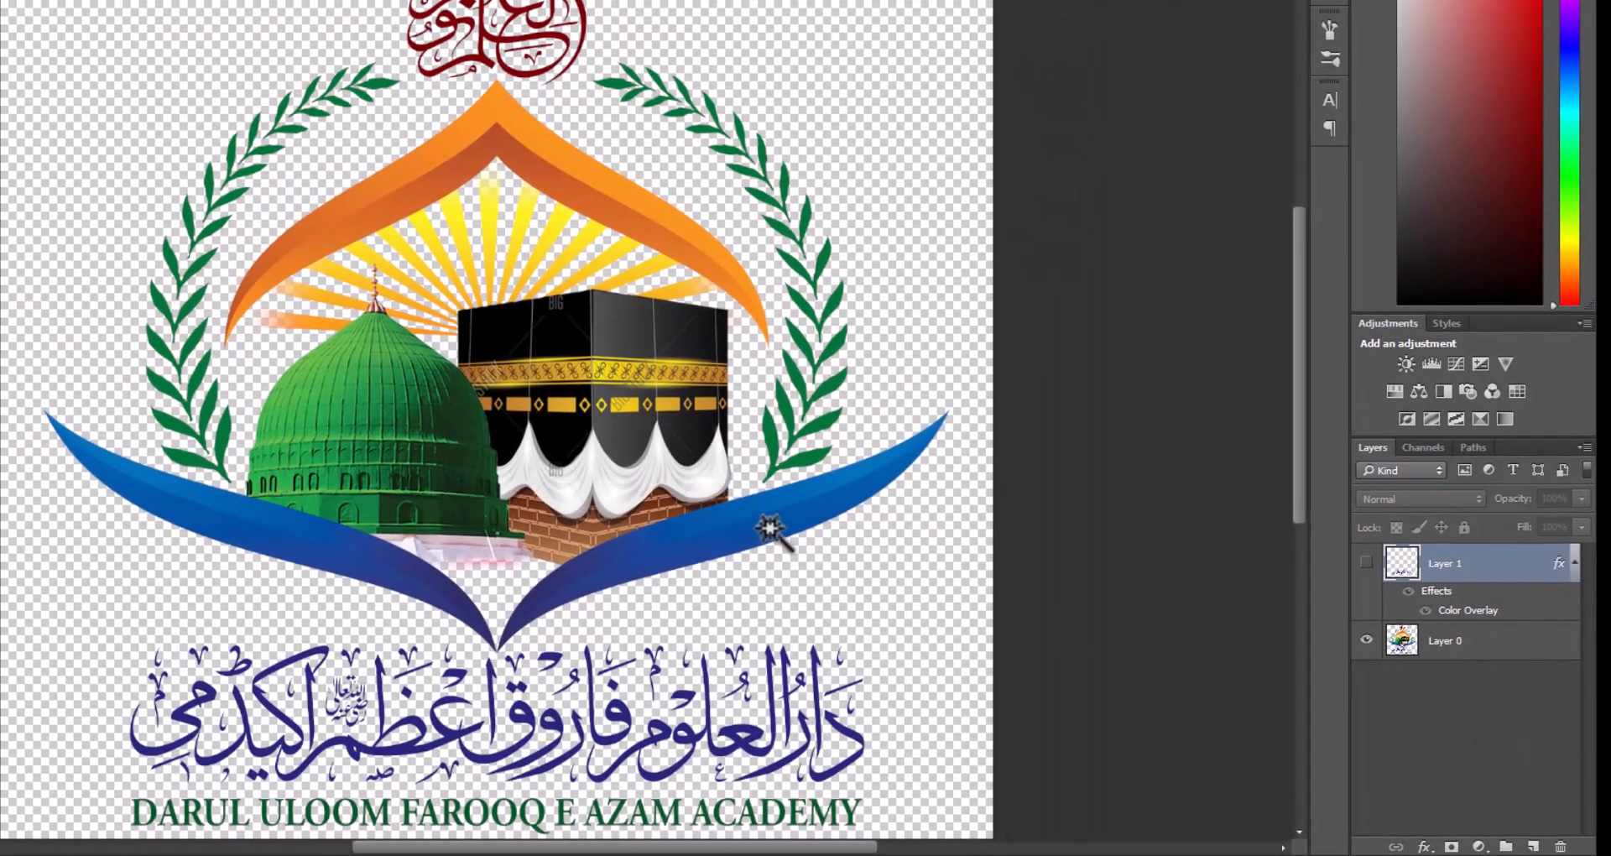
{"action": "left_click", "coordinate": [770, 529]}
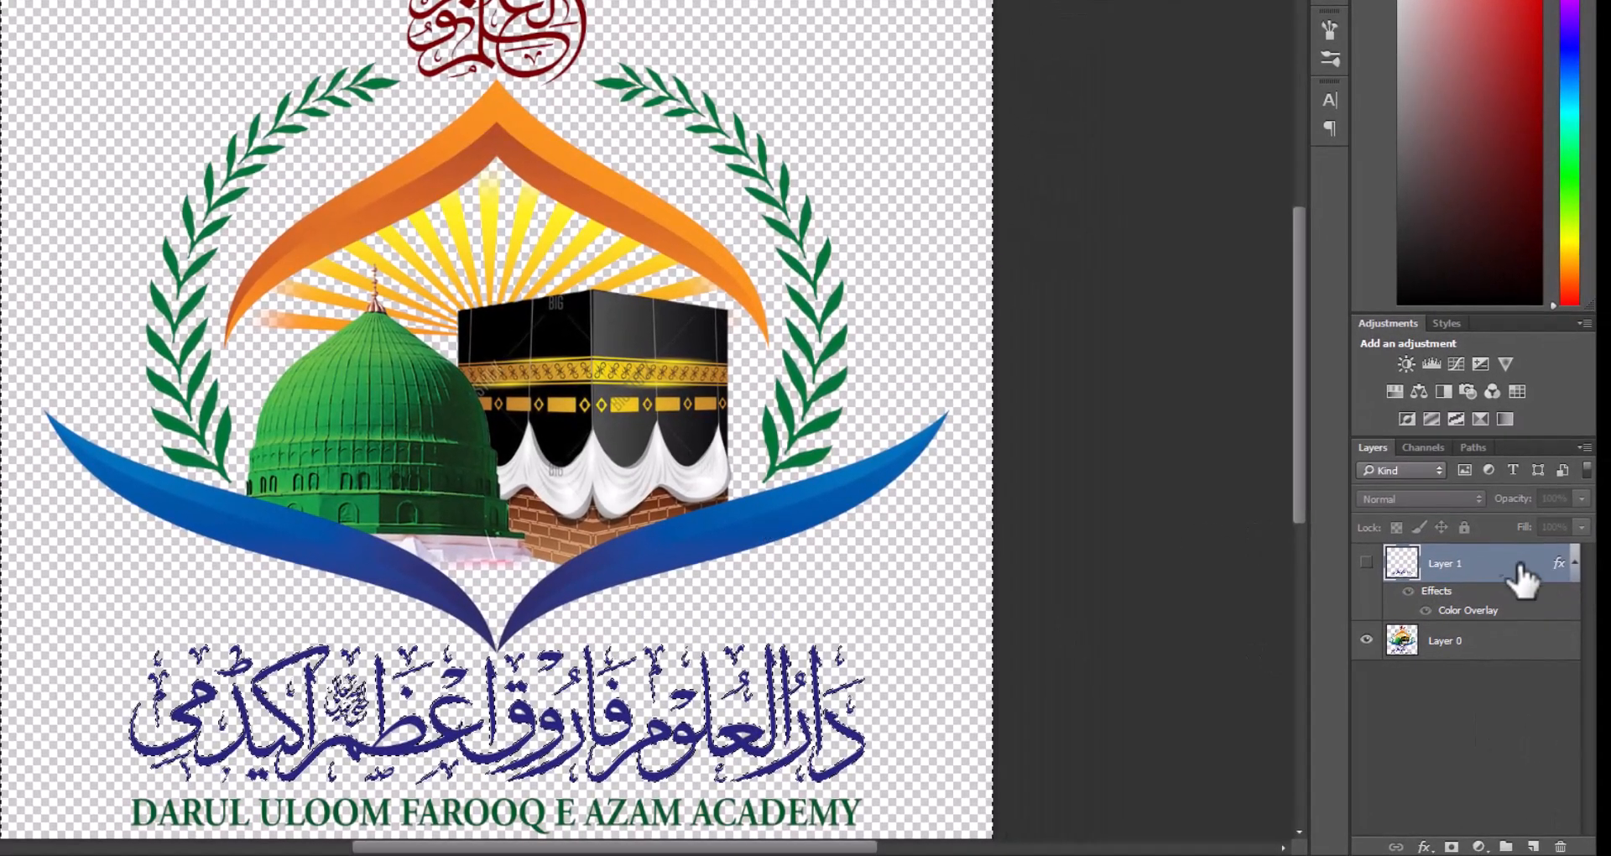
{"action": "left_click", "coordinate": [740, 522]}
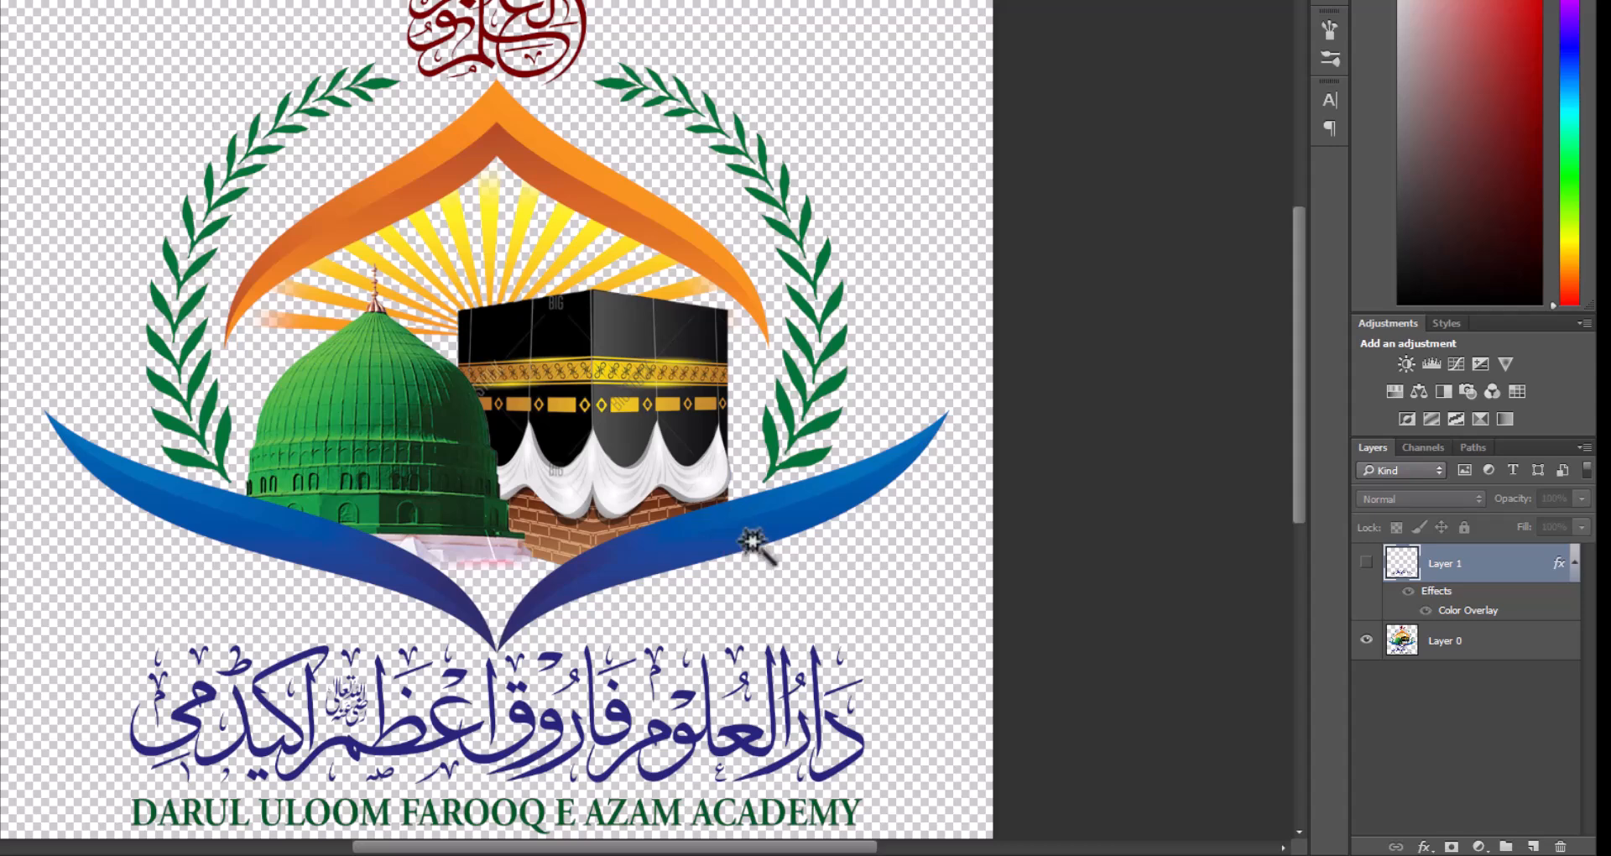
Delete the hidden Layer 1 that carries the Color Overlay effect, keeping only Layer 0.
{"action": "left_click", "coordinate": [1519, 651]}
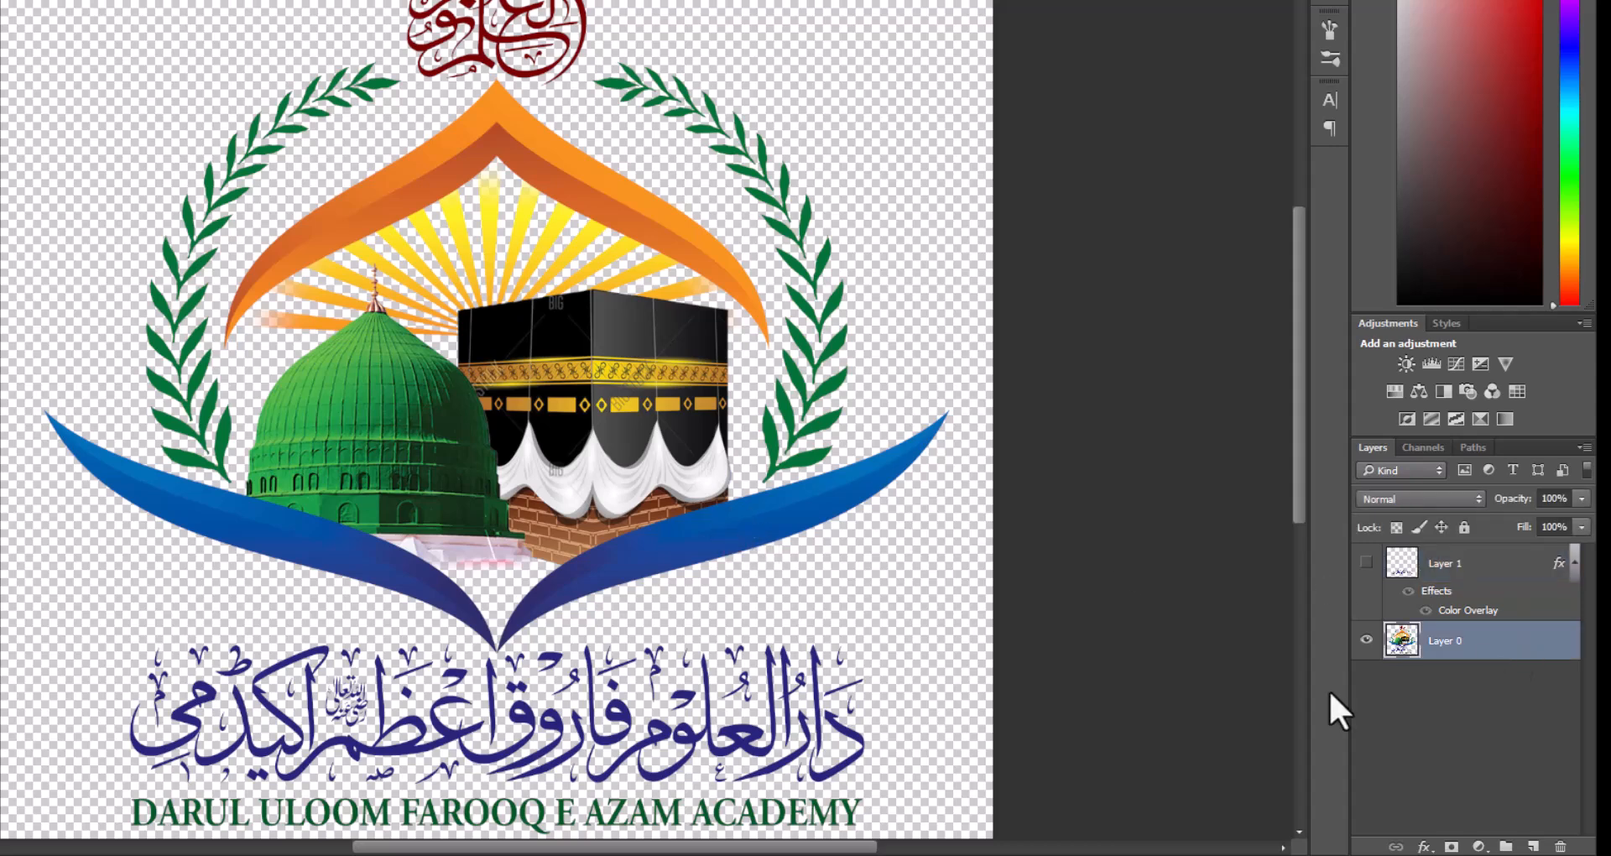
{"action": "left_click", "coordinate": [1503, 579]}
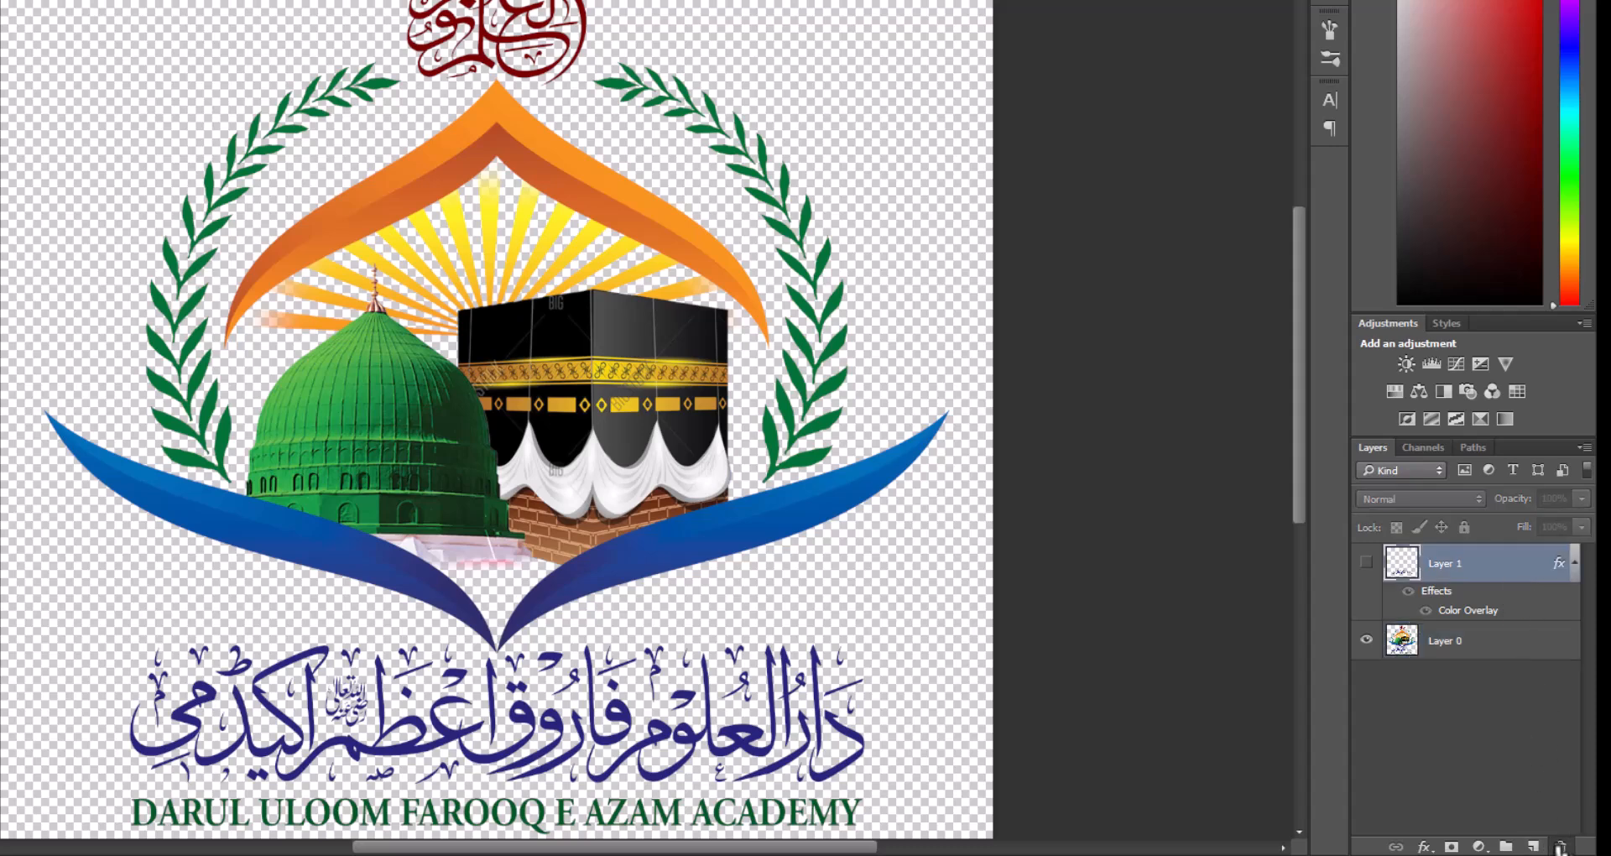
{"action": "left_click", "coordinate": [1561, 848]}
Select both blue swooshes completely with the Magic Wand, adding their differently shaded areas to one selection.
{"action": "left_click", "coordinate": [718, 528]}
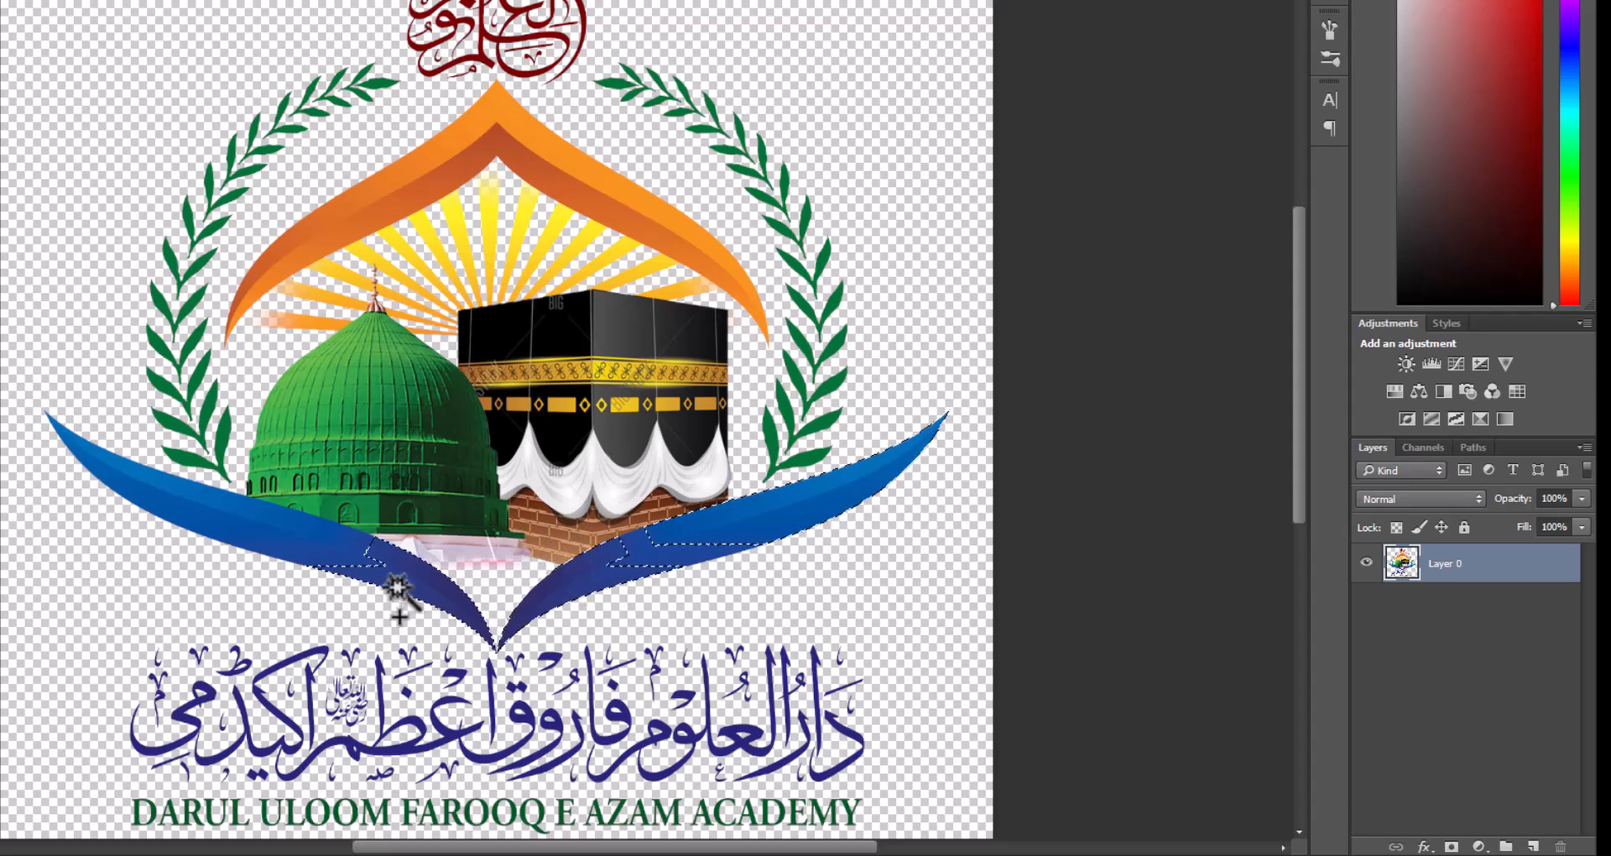
{"action": "left_click", "coordinate": [421, 587], "text": "shift"}
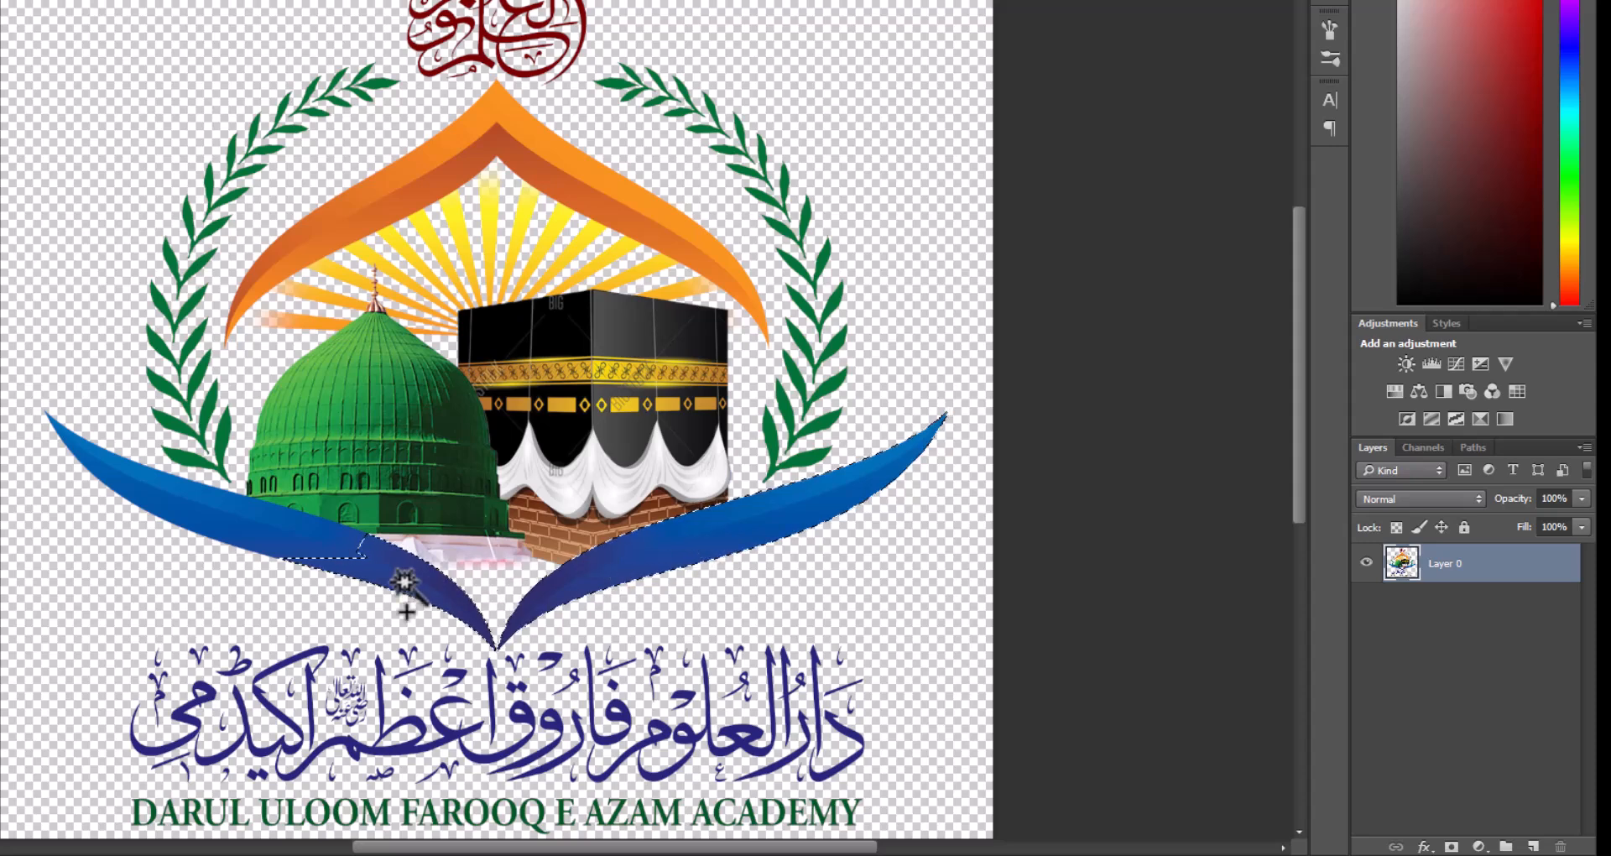
{"action": "left_click", "coordinate": [179, 496], "text": "shift"}
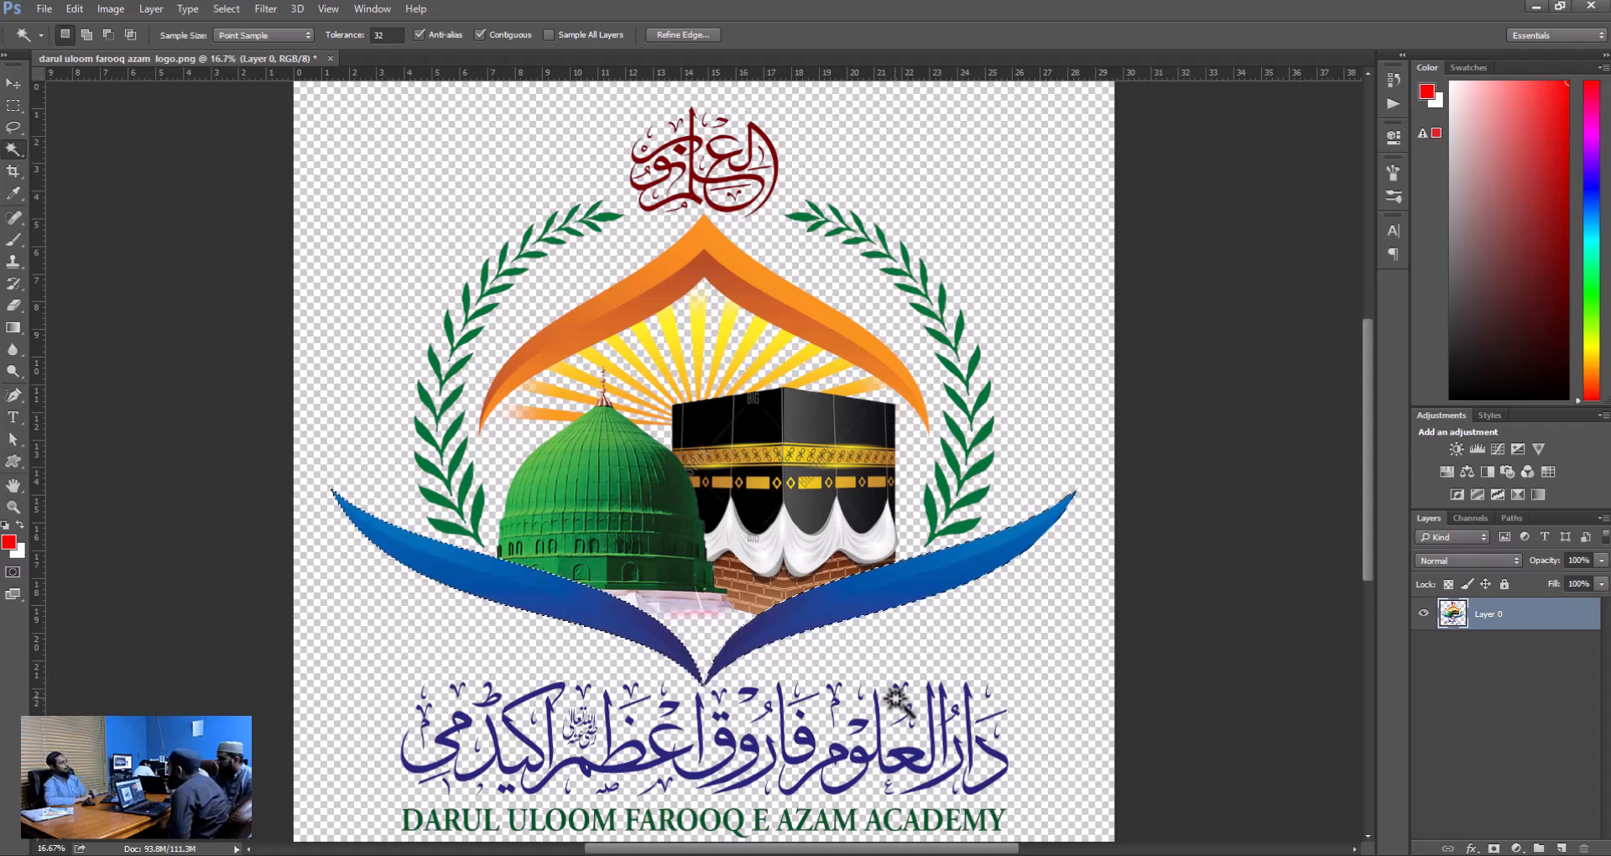
Invert the swoosh selection to delete everything outside the blue swooshes, and undo the deletion.
{"action": "key", "text": "ctrl+shift+i"}
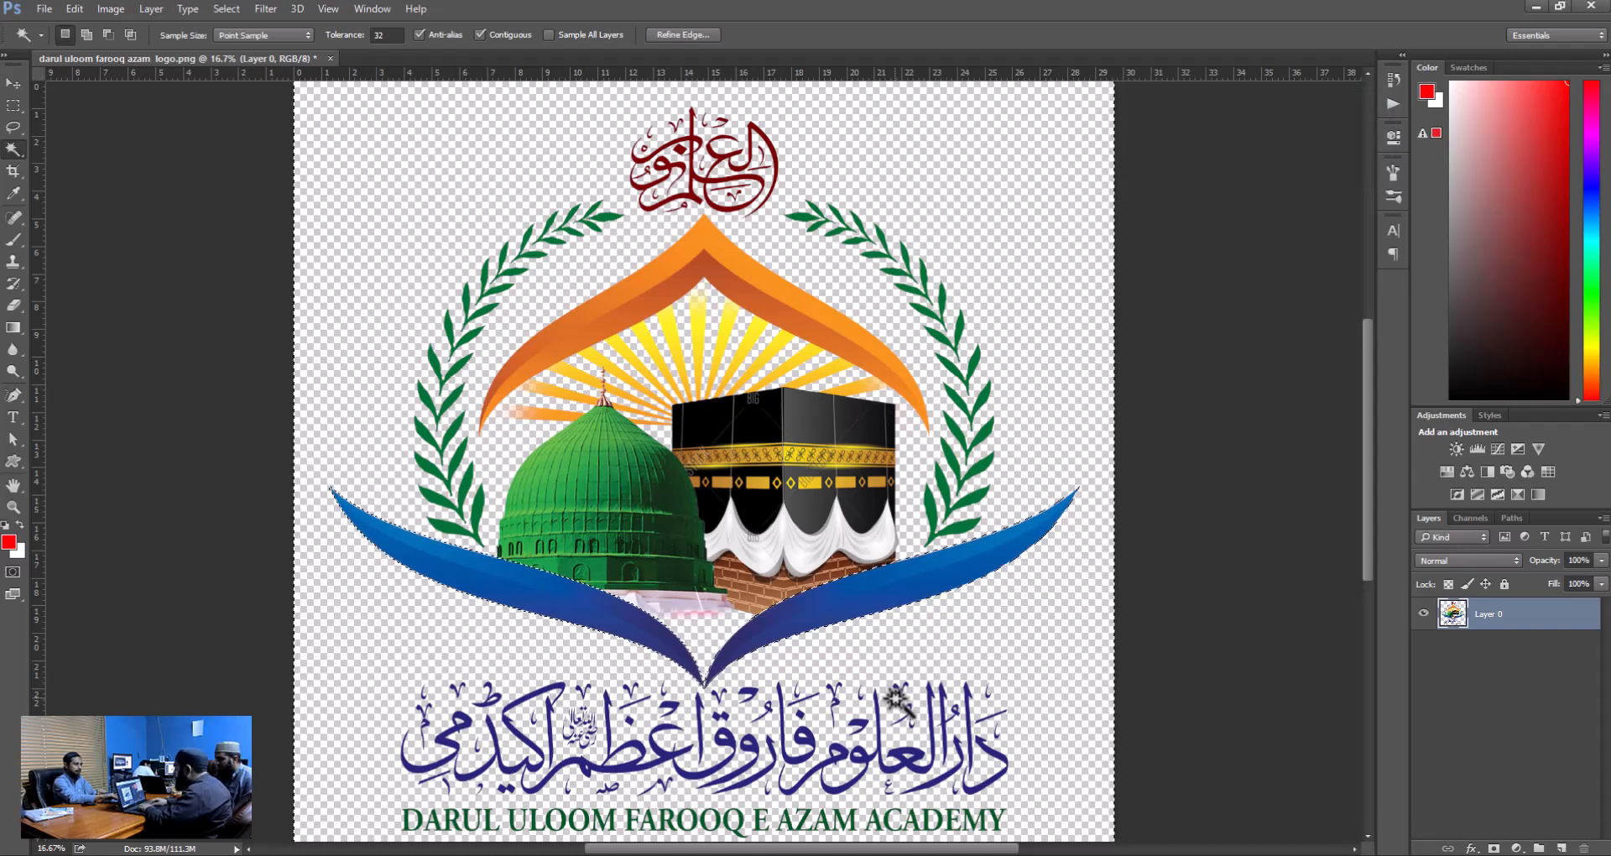
{"action": "key", "text": "Delete"}
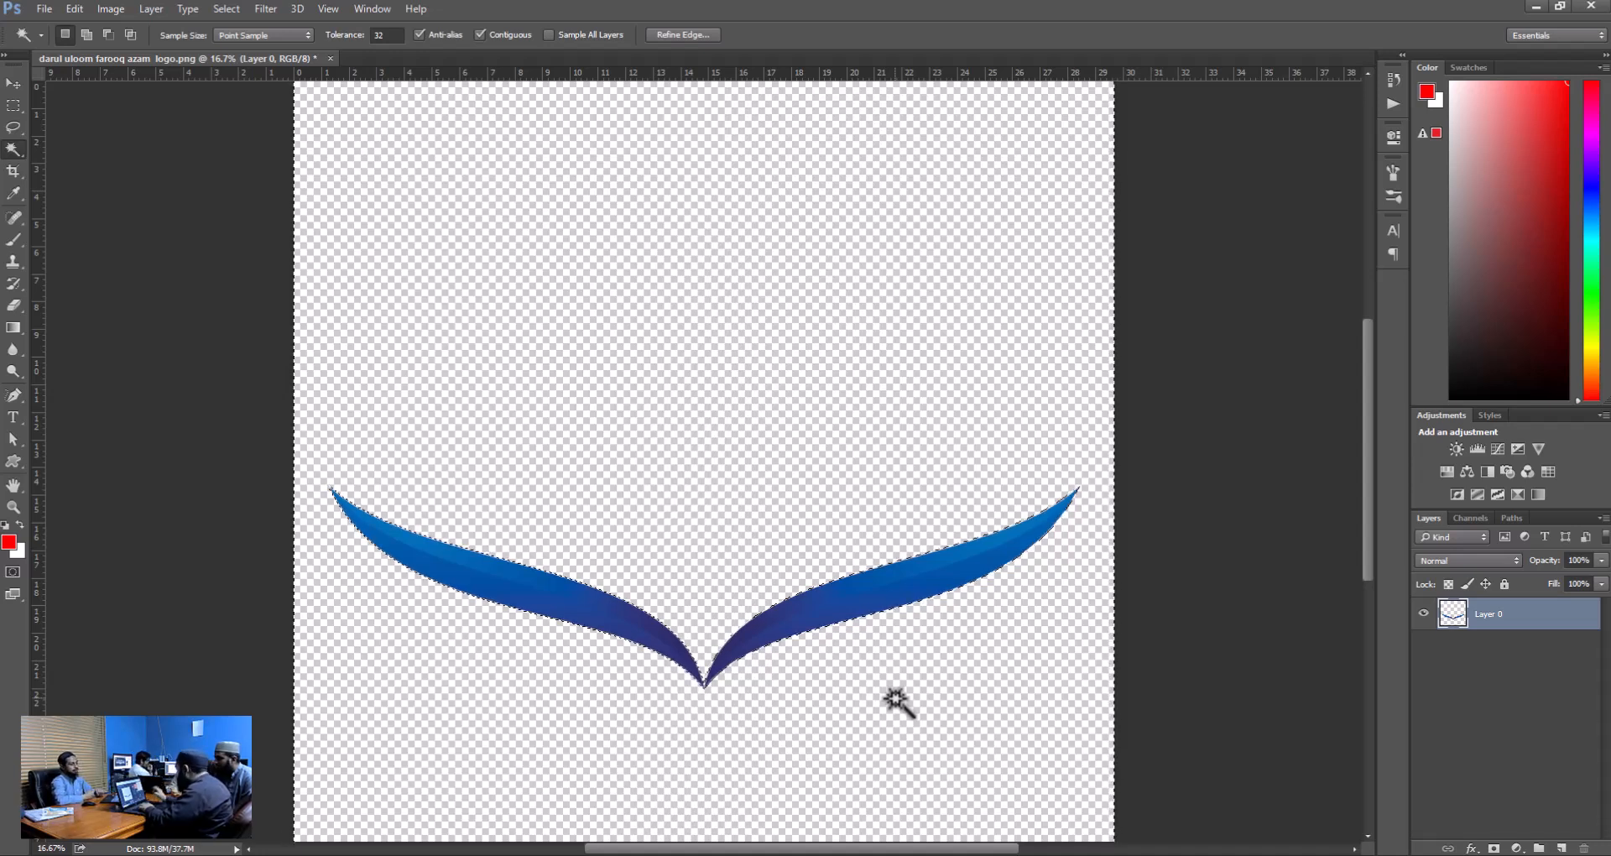
{"action": "key", "text": "ctrl+z"}
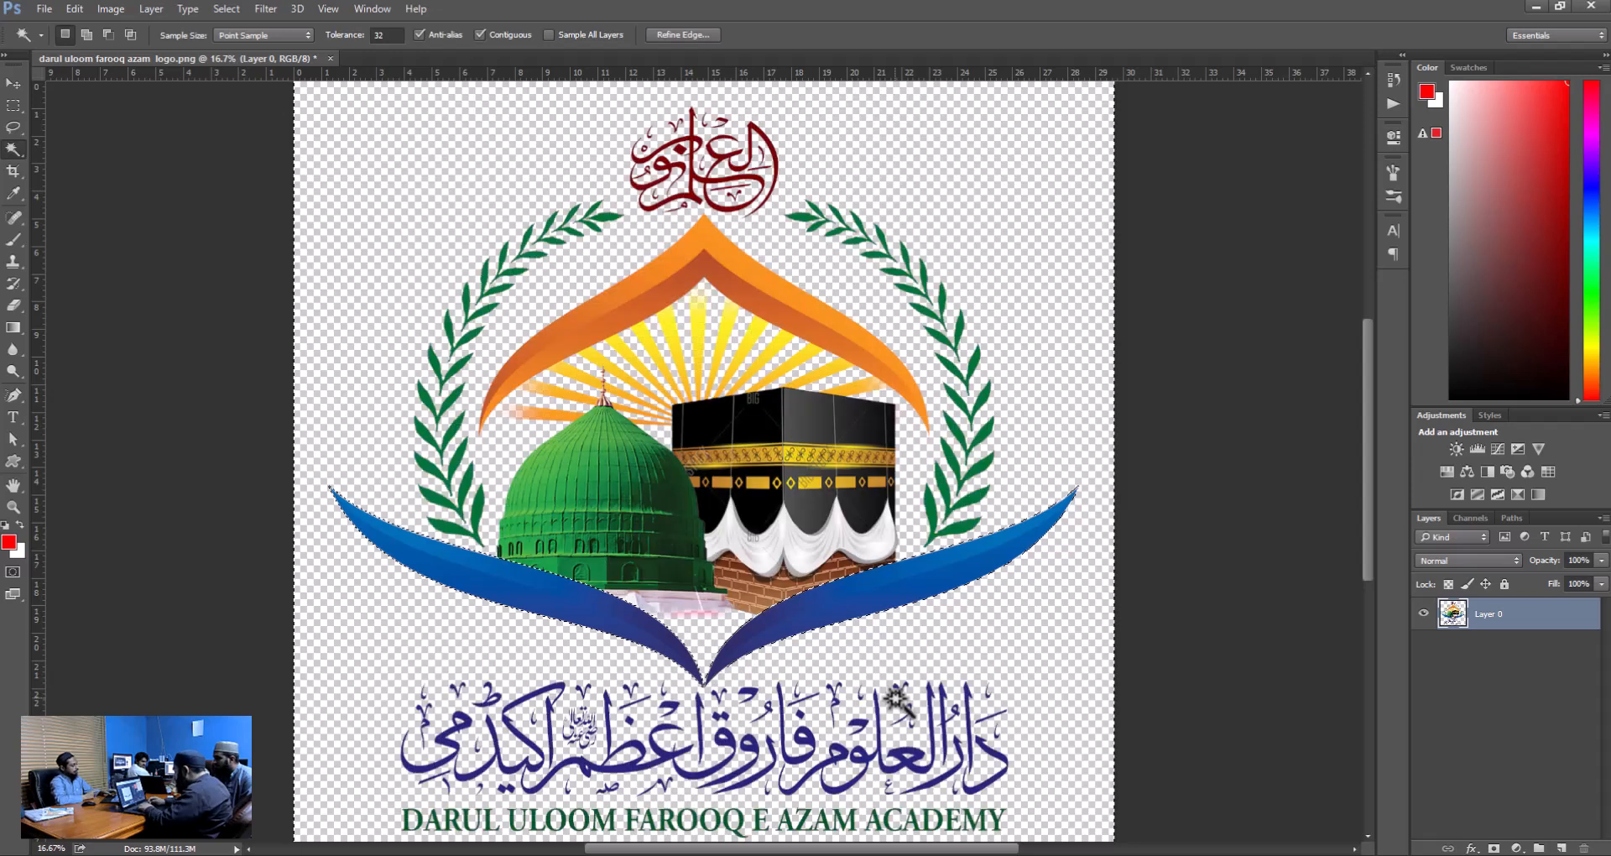
Replace the current selection with the orange arch, adding its light and dark areas with the Magic Wand.
{"action": "key", "text": "ctrl+d"}
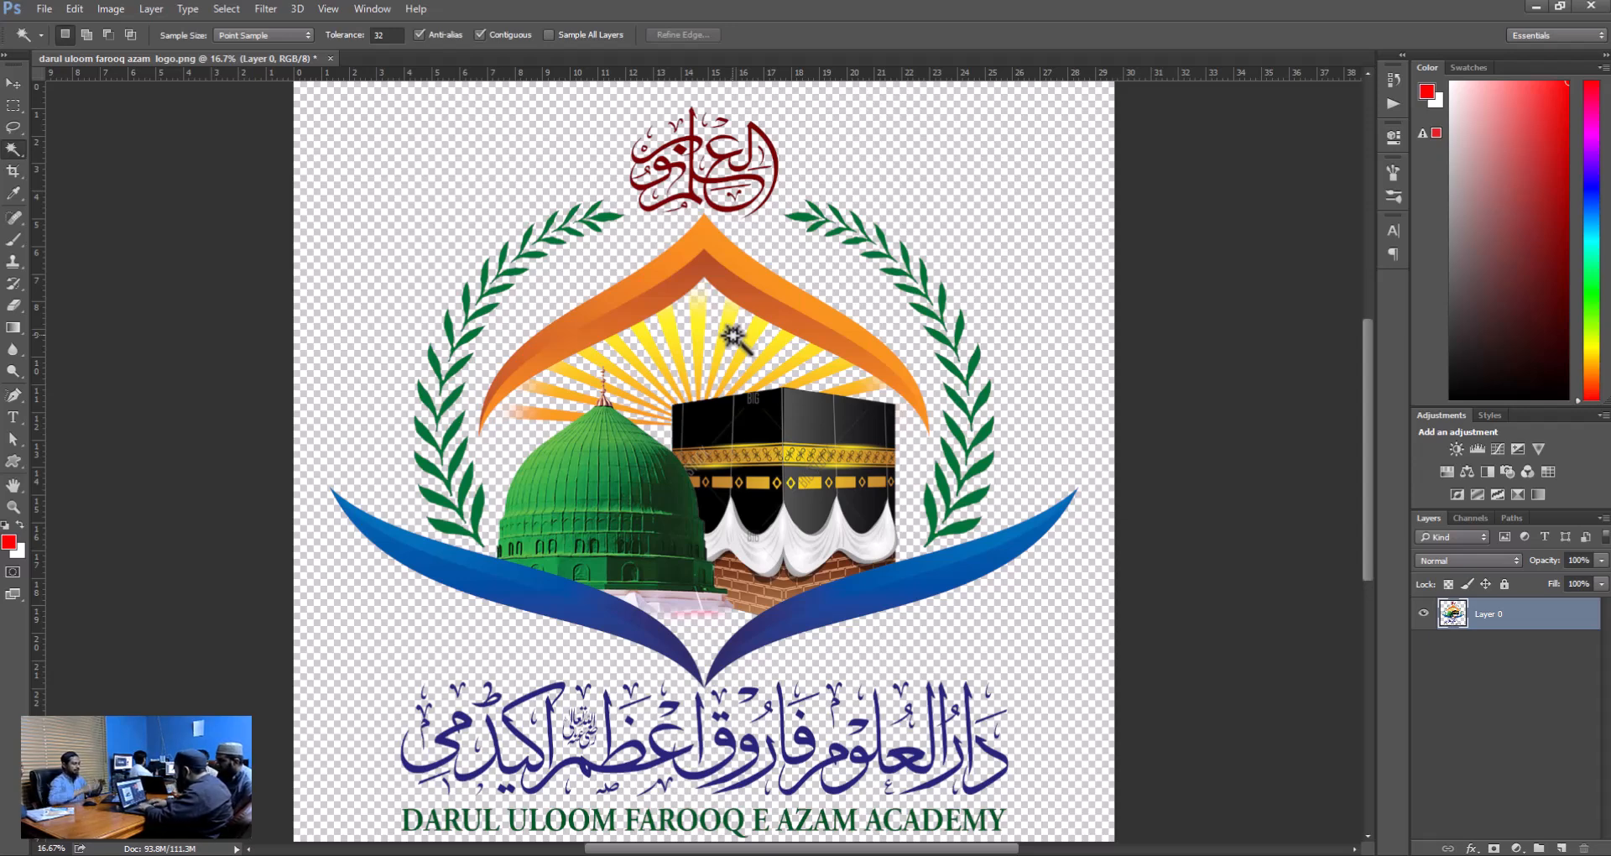
{"action": "left_click", "coordinate": [757, 282]}
{"action": "key", "text": "shift"}
{"action": "left_click", "coordinate": [626, 318]}
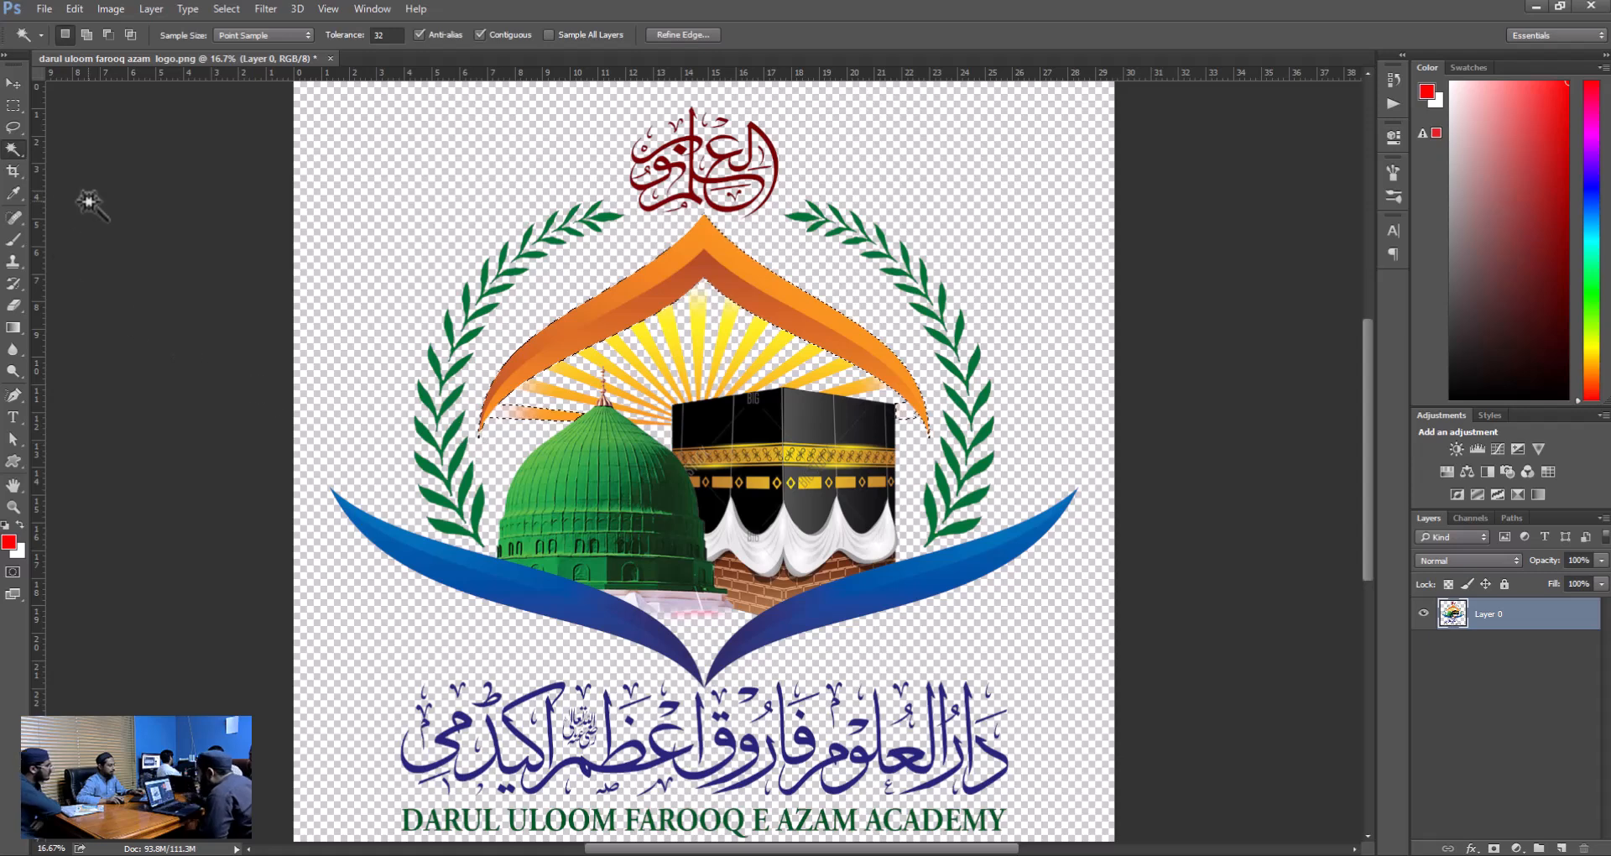
Subtract the orange sunray beside the dome from the arch selection with the Lasso tool.
{"action": "left_click", "coordinate": [12, 128]}
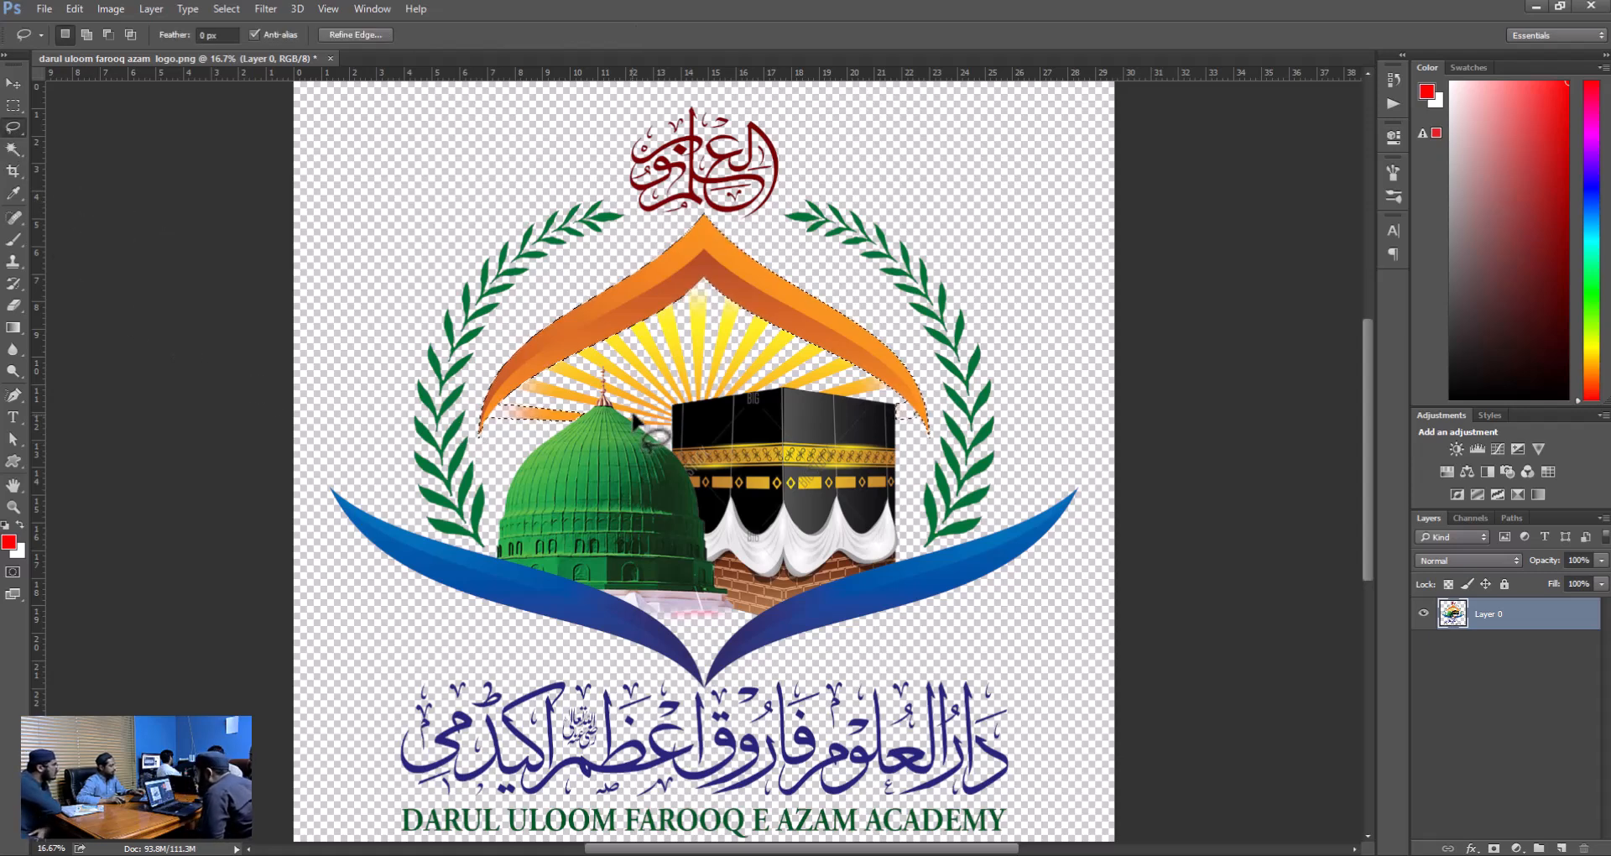
{"action": "key", "text": "alt"}
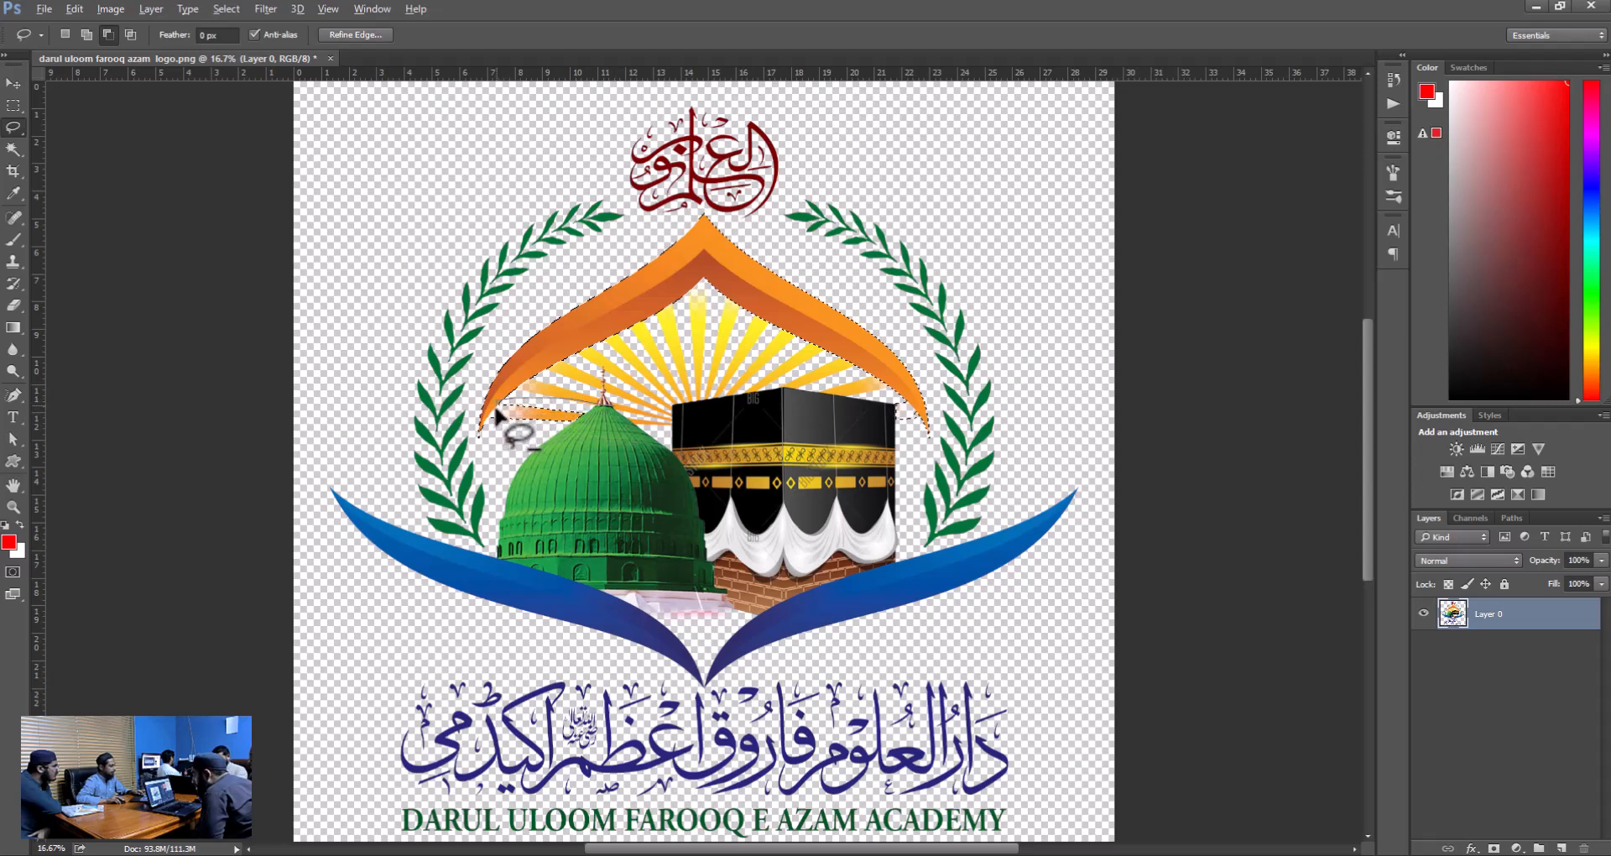
{"action": "mouse_move", "coordinate": [490, 427]}
{"action": "left_mouse_down"}
{"action": "mouse_move", "coordinate": [591, 458]}
{"action": "mouse_move", "coordinate": [642, 413]}
{"action": "left_mouse_up"}
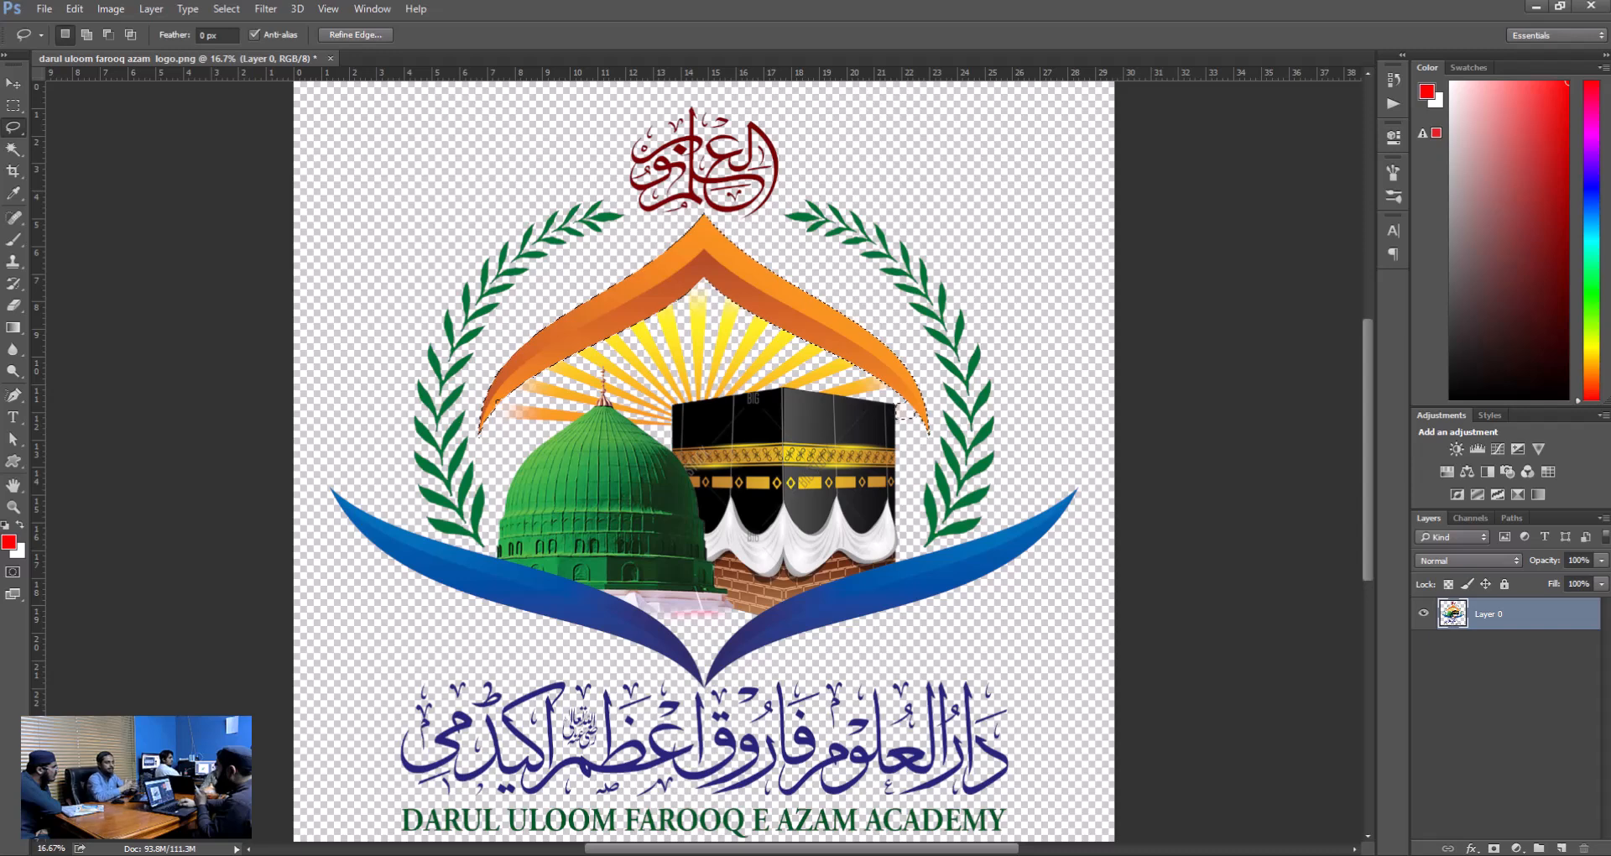
Invert the arch selection to delete everything outside the arch, undo the deletion and deselect.
{"action": "key", "text": "ctrl+shift+i"}
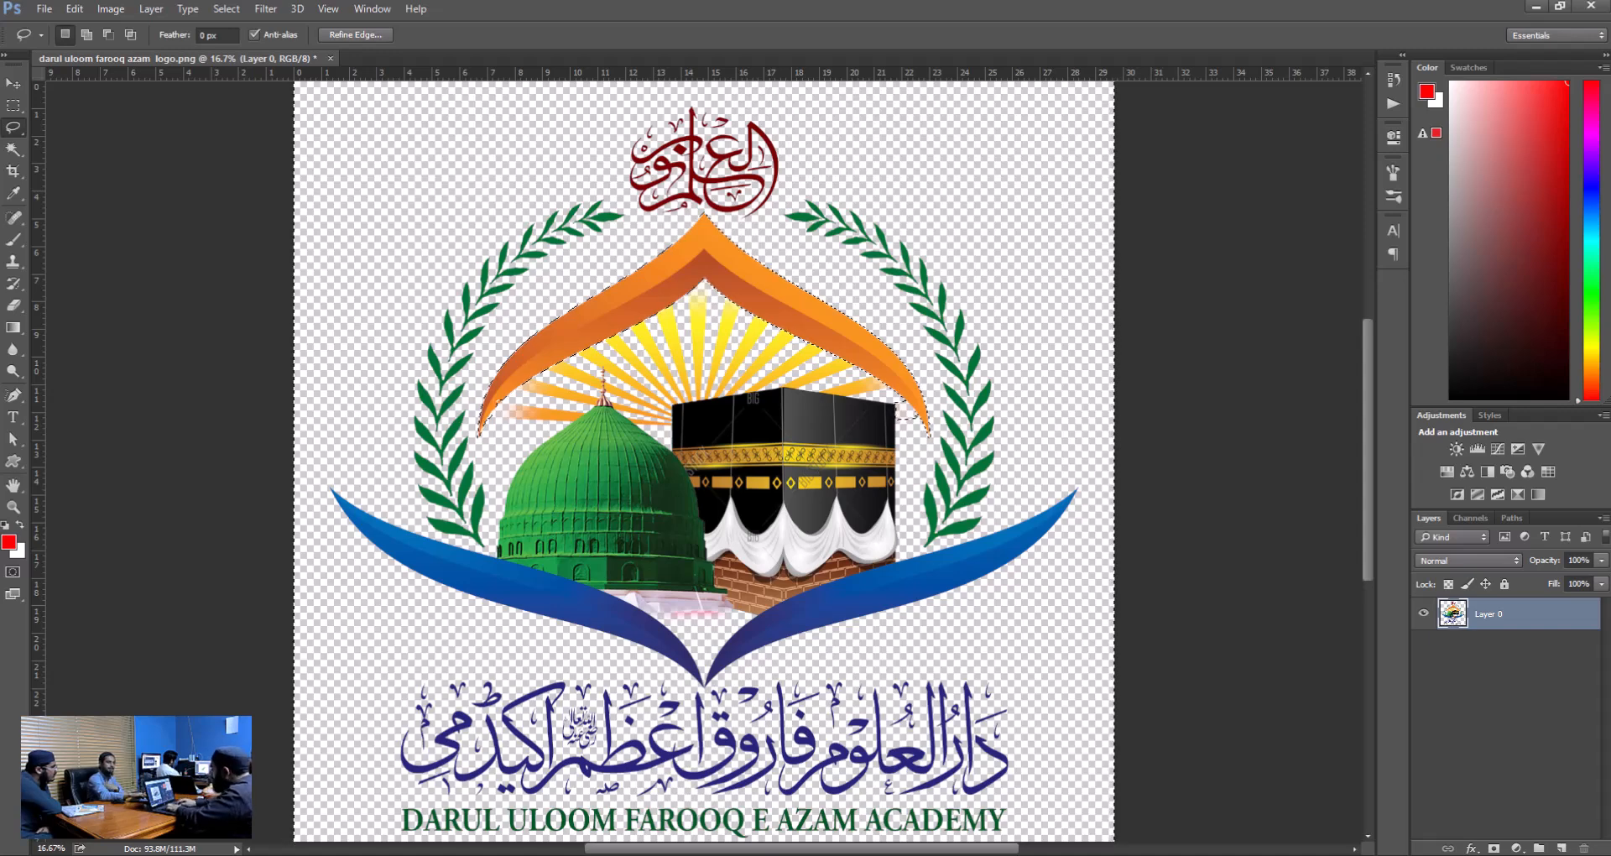
{"action": "key", "text": "Delete"}
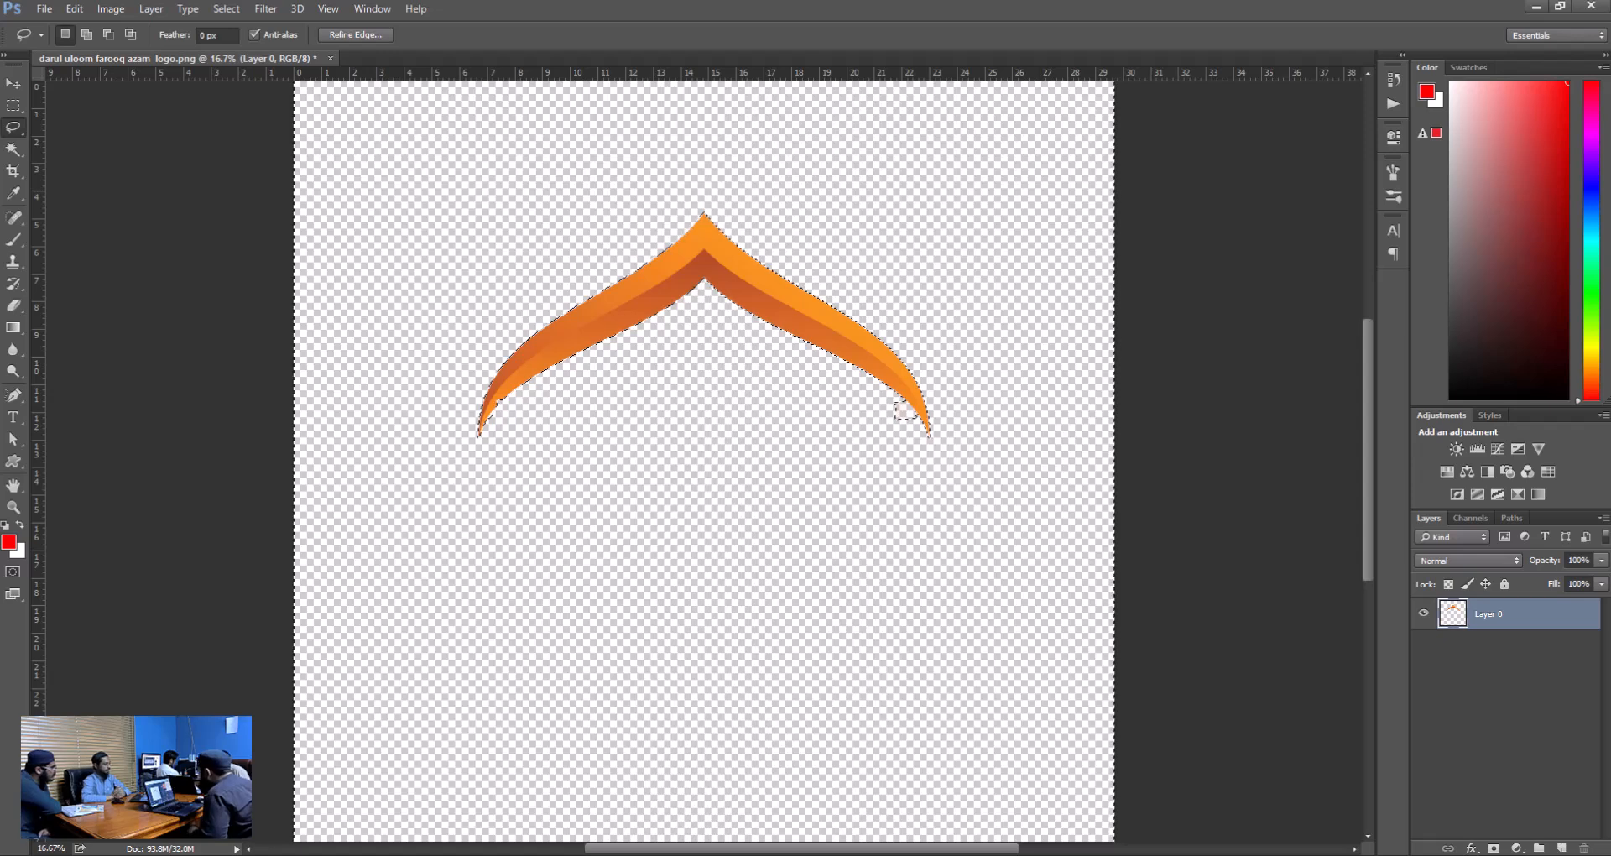
{"action": "key", "text": "ctrl+z"}
{"action": "key", "text": "ctrl+d"}
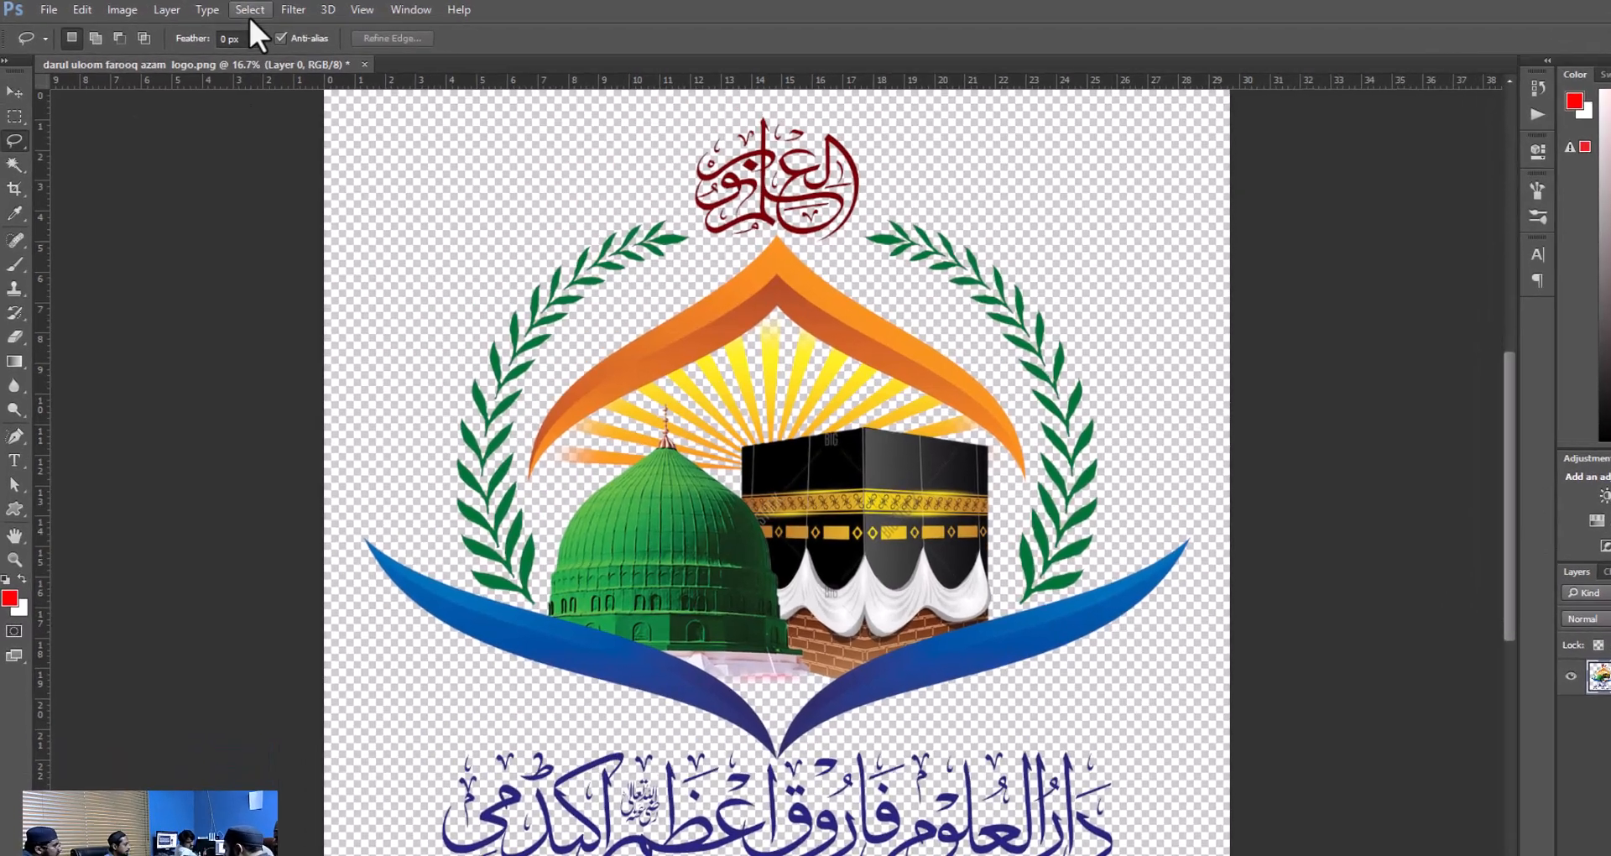
{"action": "left_click", "coordinate": [248, 14]}
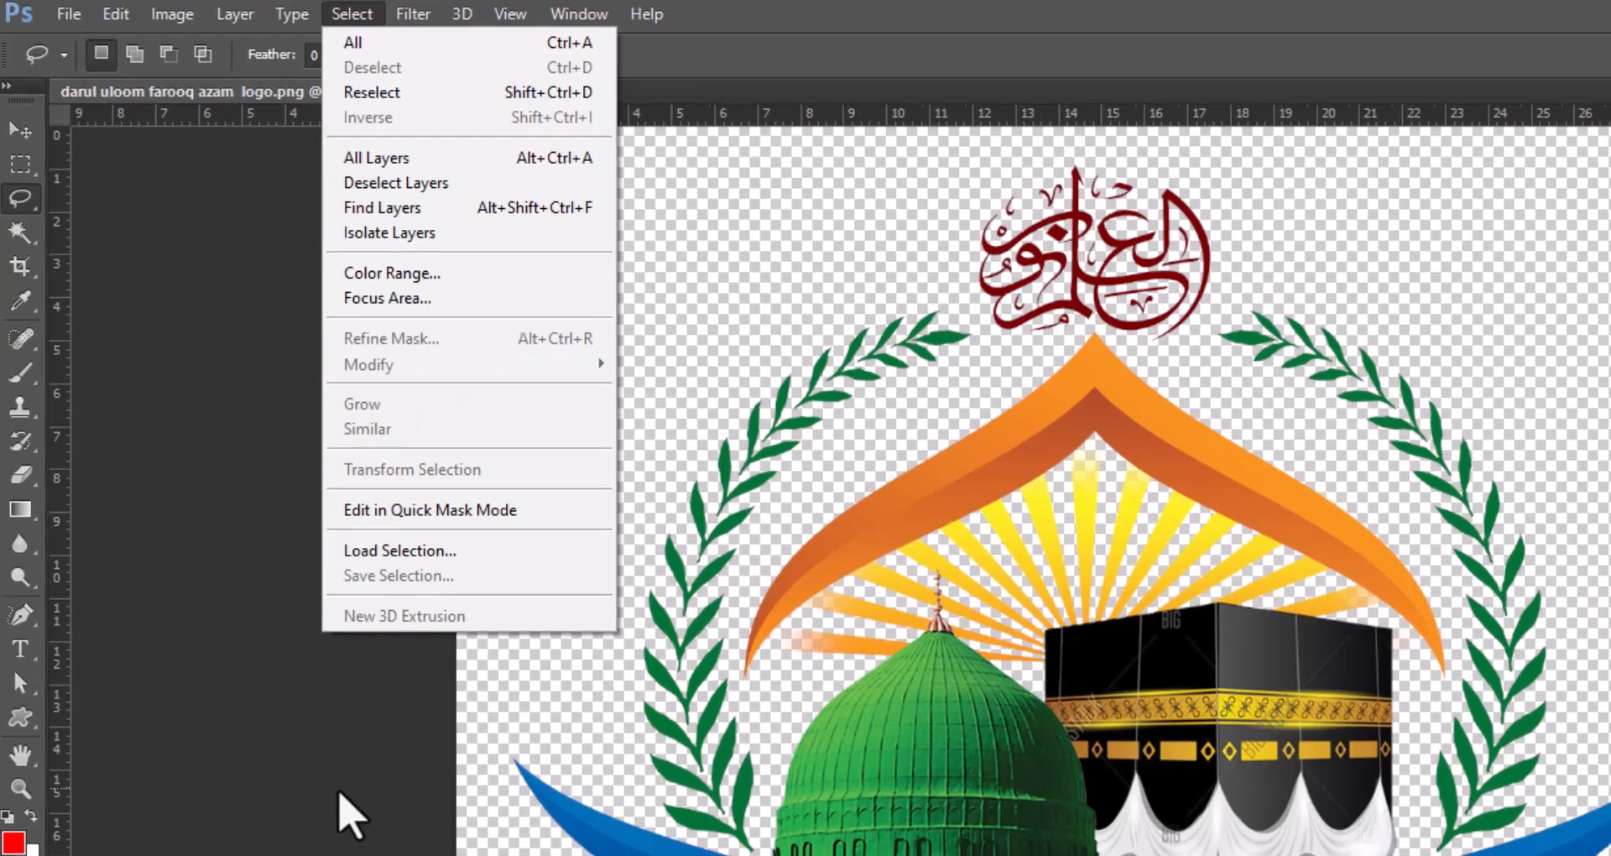
{"action": "left_click", "coordinate": [341, 798]}
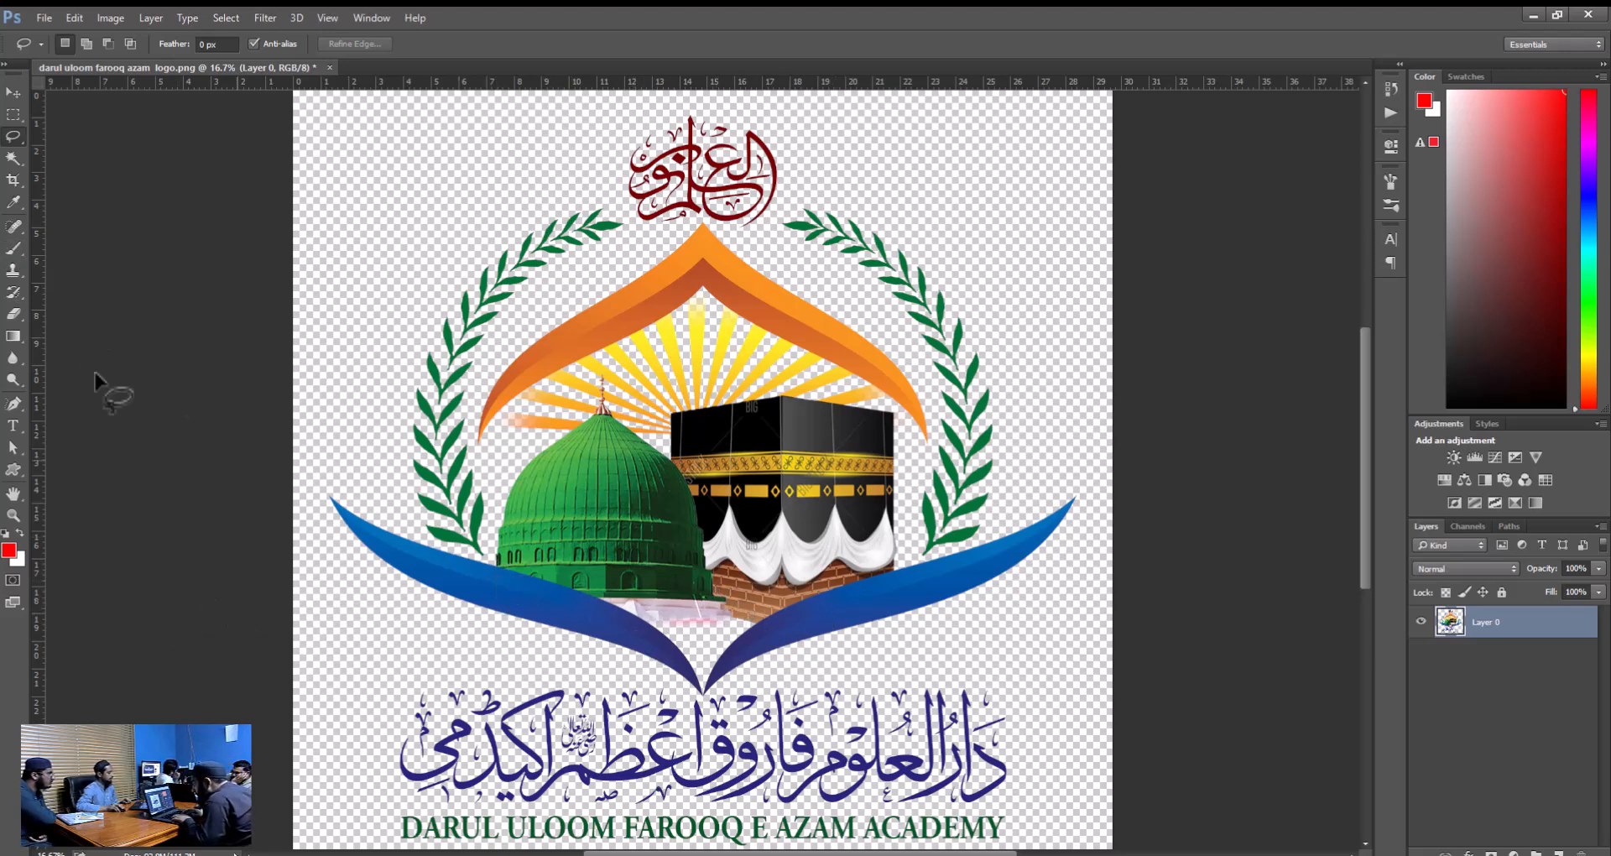
Select both blue swooshes completely with the Magic Wand at tolerance 32, including their darker areas.
{"action": "left_click", "coordinate": [13, 158]}
{"action": "left_click", "coordinate": [776, 627]}
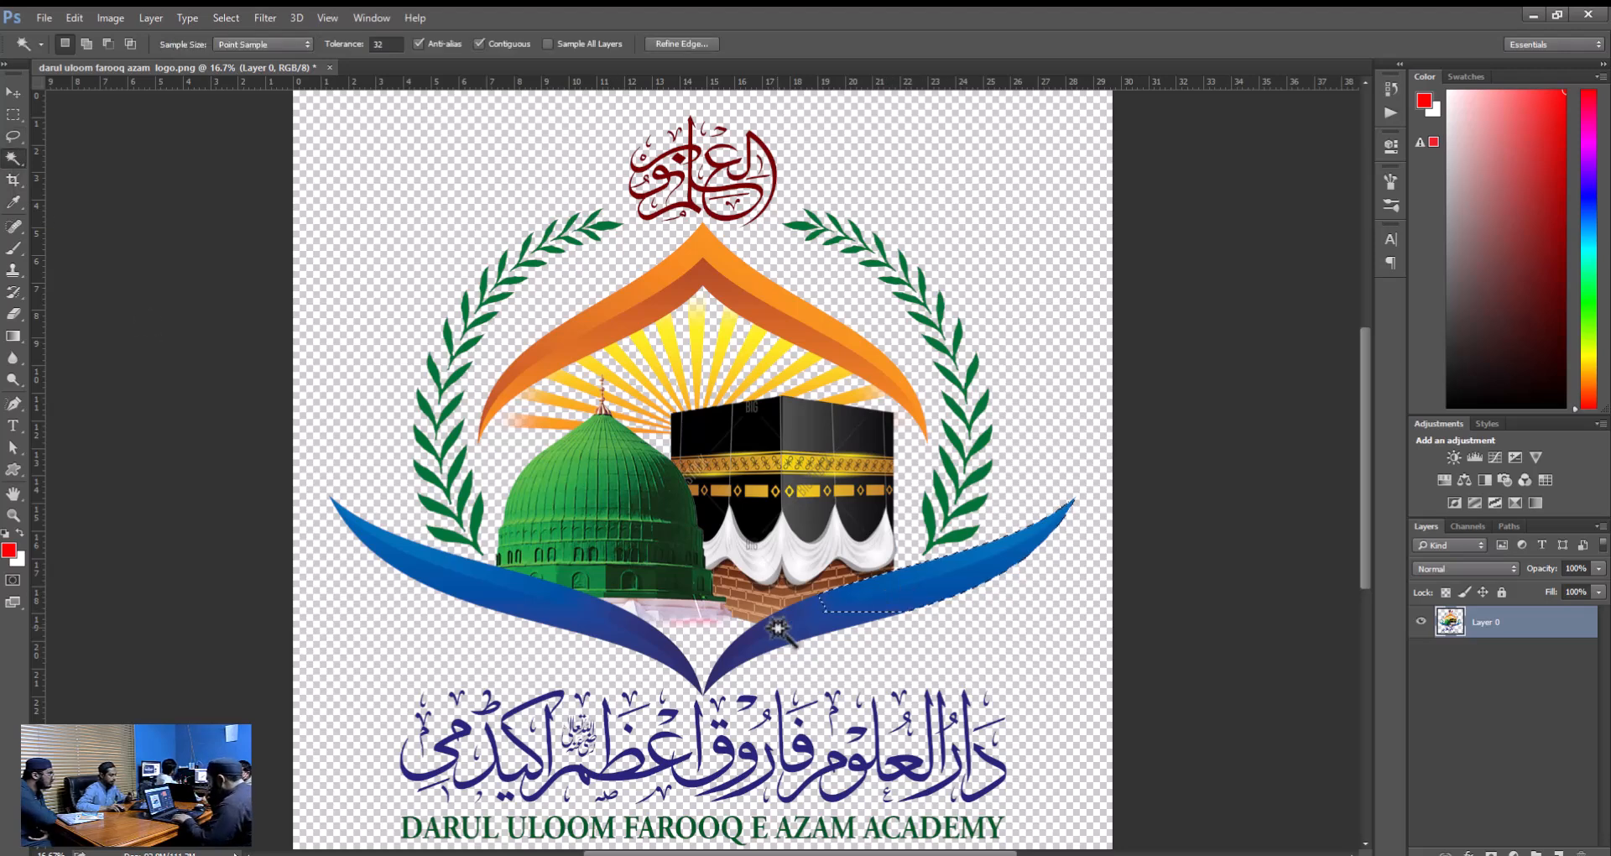
{"action": "left_click", "coordinate": [778, 640]}
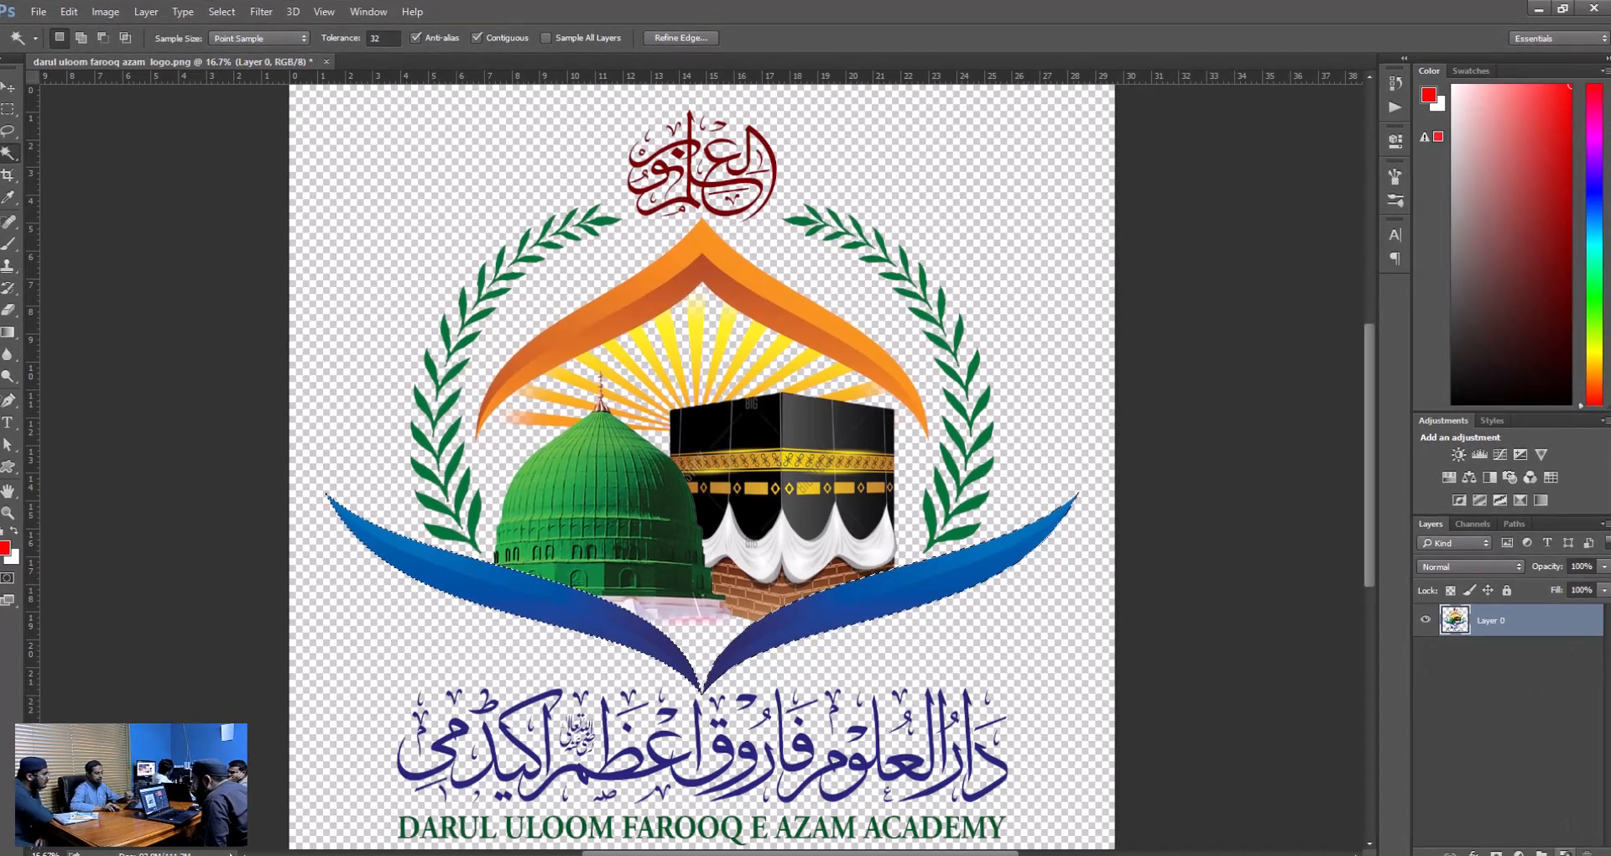
Create a new empty layer above Layer 0 and hide Layer 0, keeping the swoosh selection active.
{"action": "left_click", "coordinate": [1564, 852]}
{"action": "left_click", "coordinate": [1427, 653]}
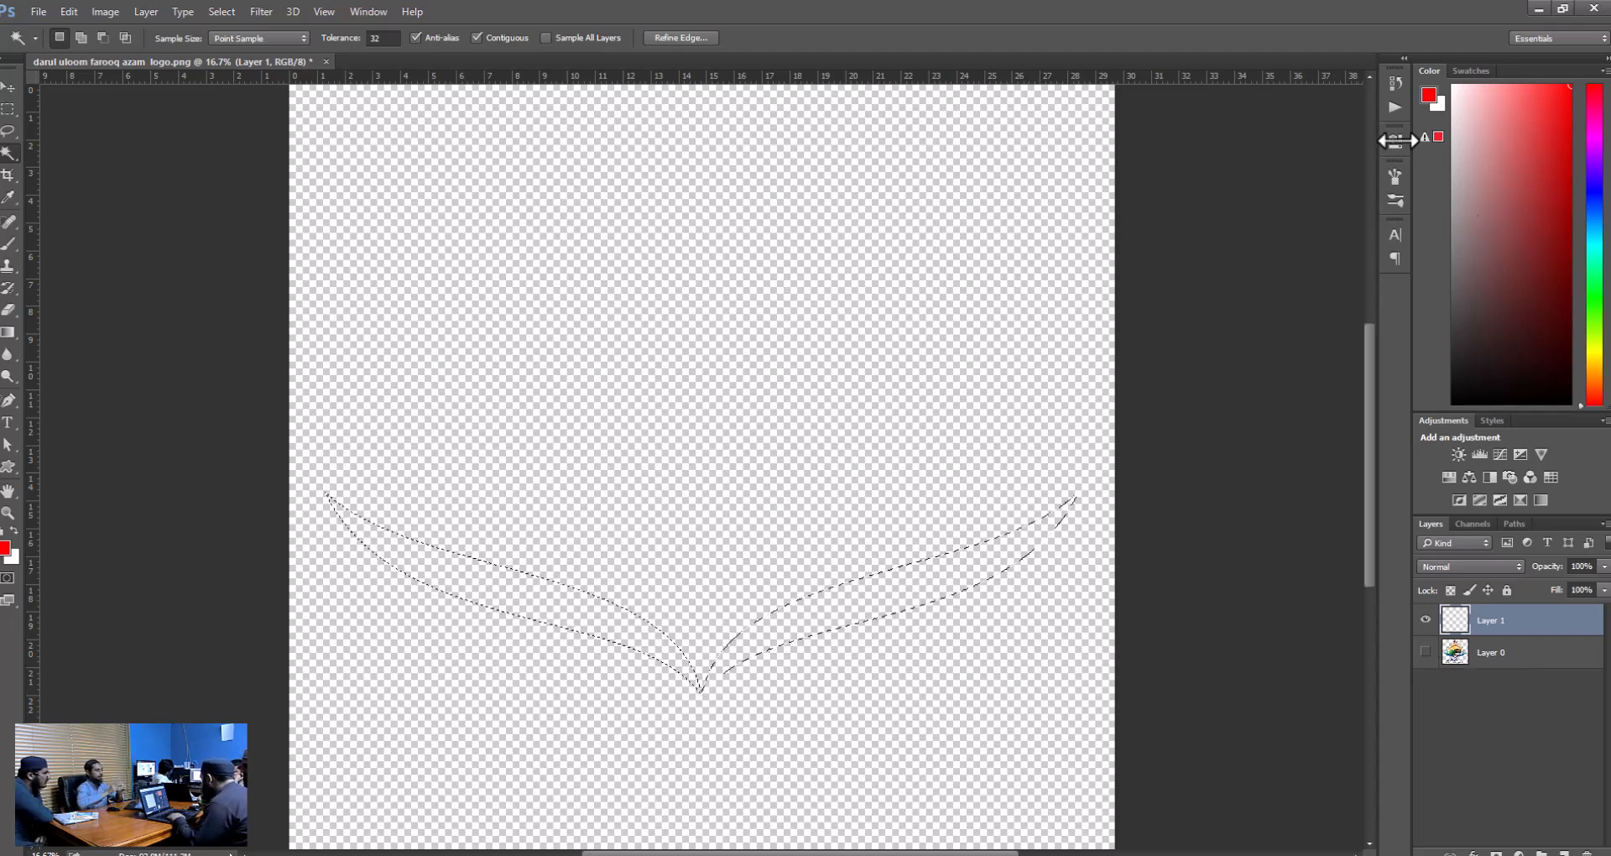
{"action": "right_click", "coordinate": [873, 592]}
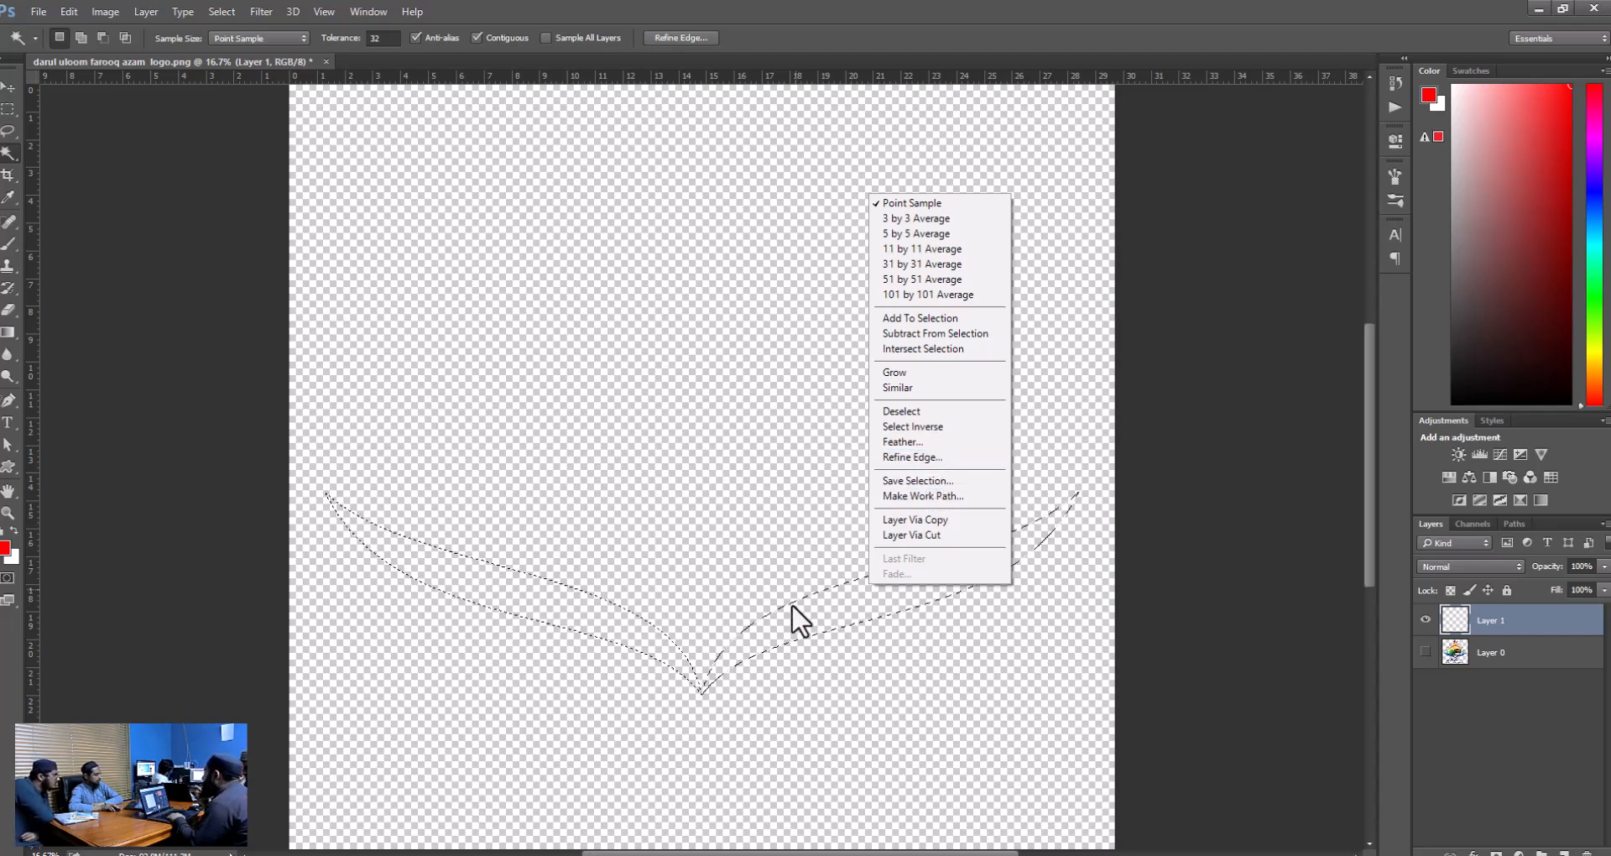
{"action": "left_click", "coordinate": [1422, 652]}
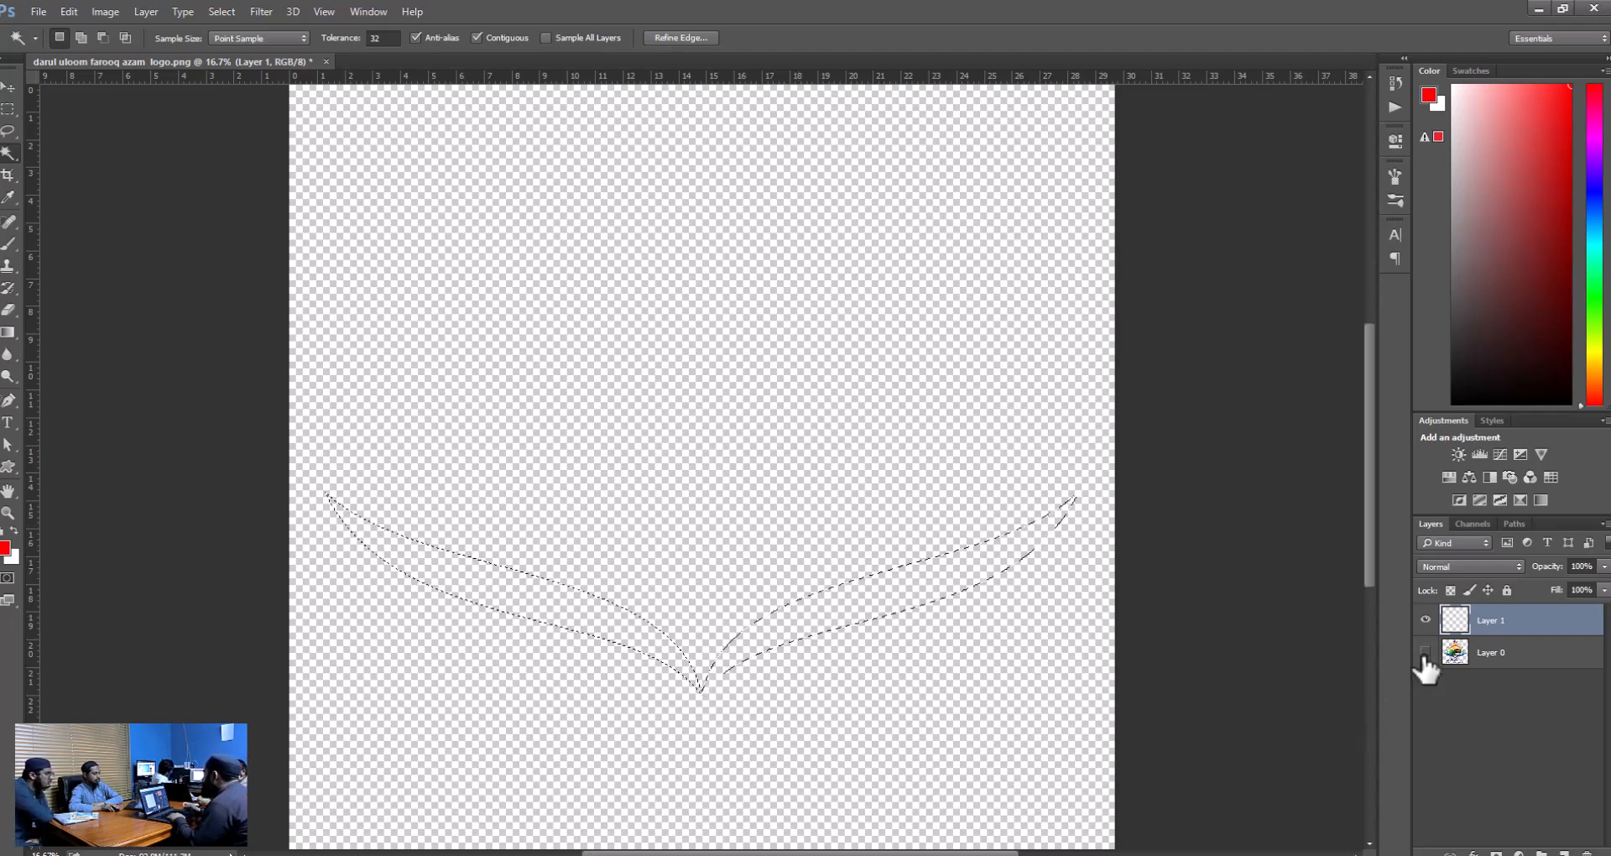
Fill the swoosh selection on Layer 1 with the red foreground colour and compare it with Layer 0 shown and hidden.
{"action": "left_click", "coordinate": [1425, 653]}
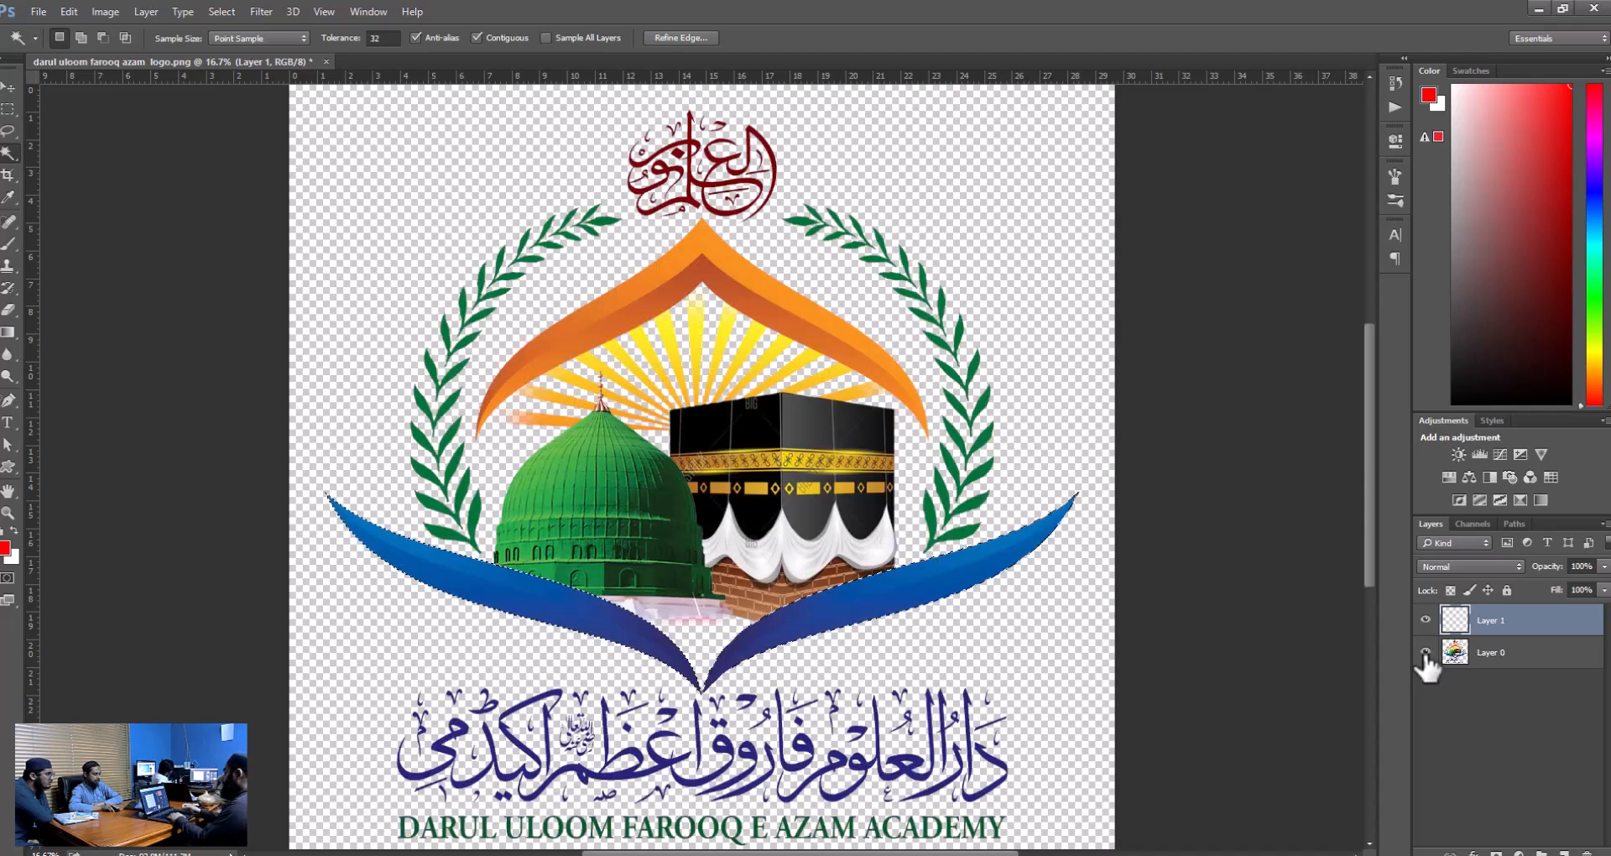
{"action": "left_click", "coordinate": [1425, 654]}
{"action": "left_click", "coordinate": [1425, 653]}
{"action": "left_click", "coordinate": [1425, 654]}
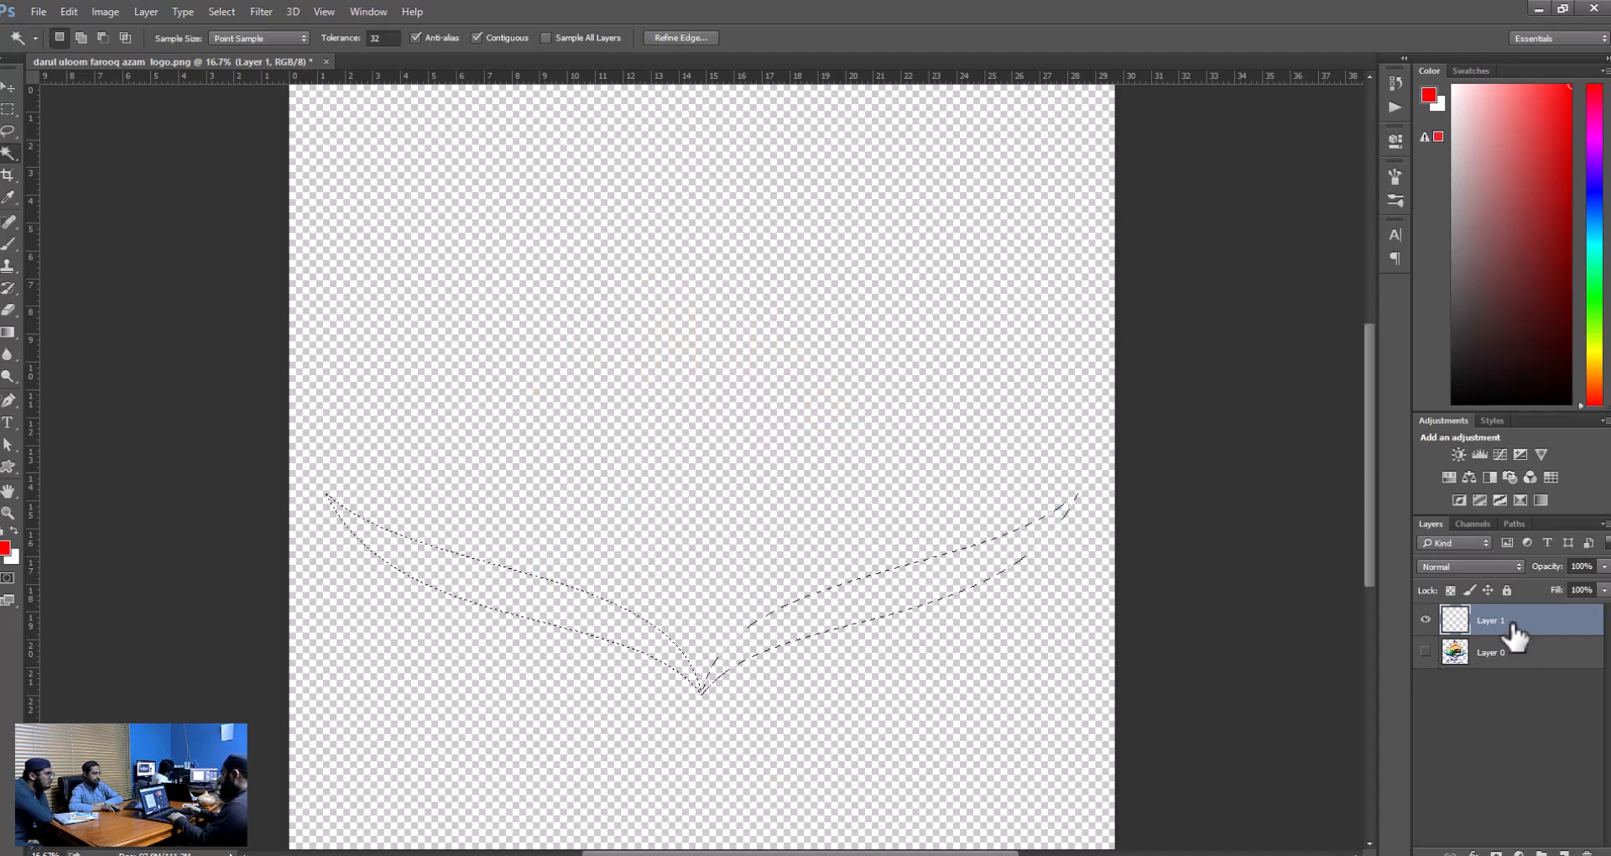
{"action": "left_click", "coordinate": [1524, 663]}
{"action": "left_click", "coordinate": [1526, 627]}
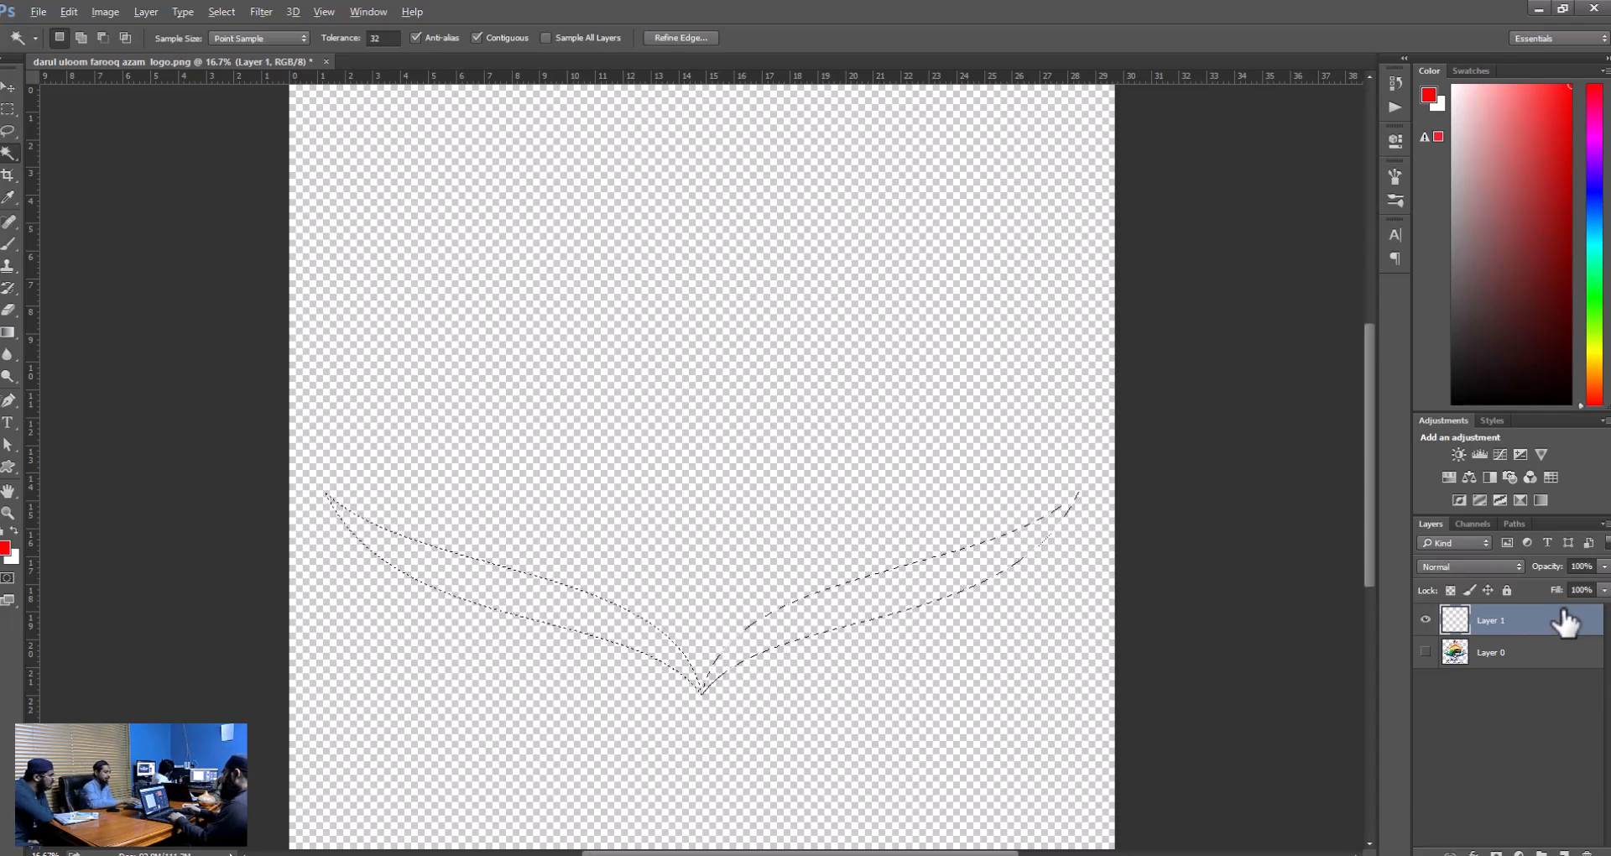
{"action": "key", "text": "alt+BackSpace"}
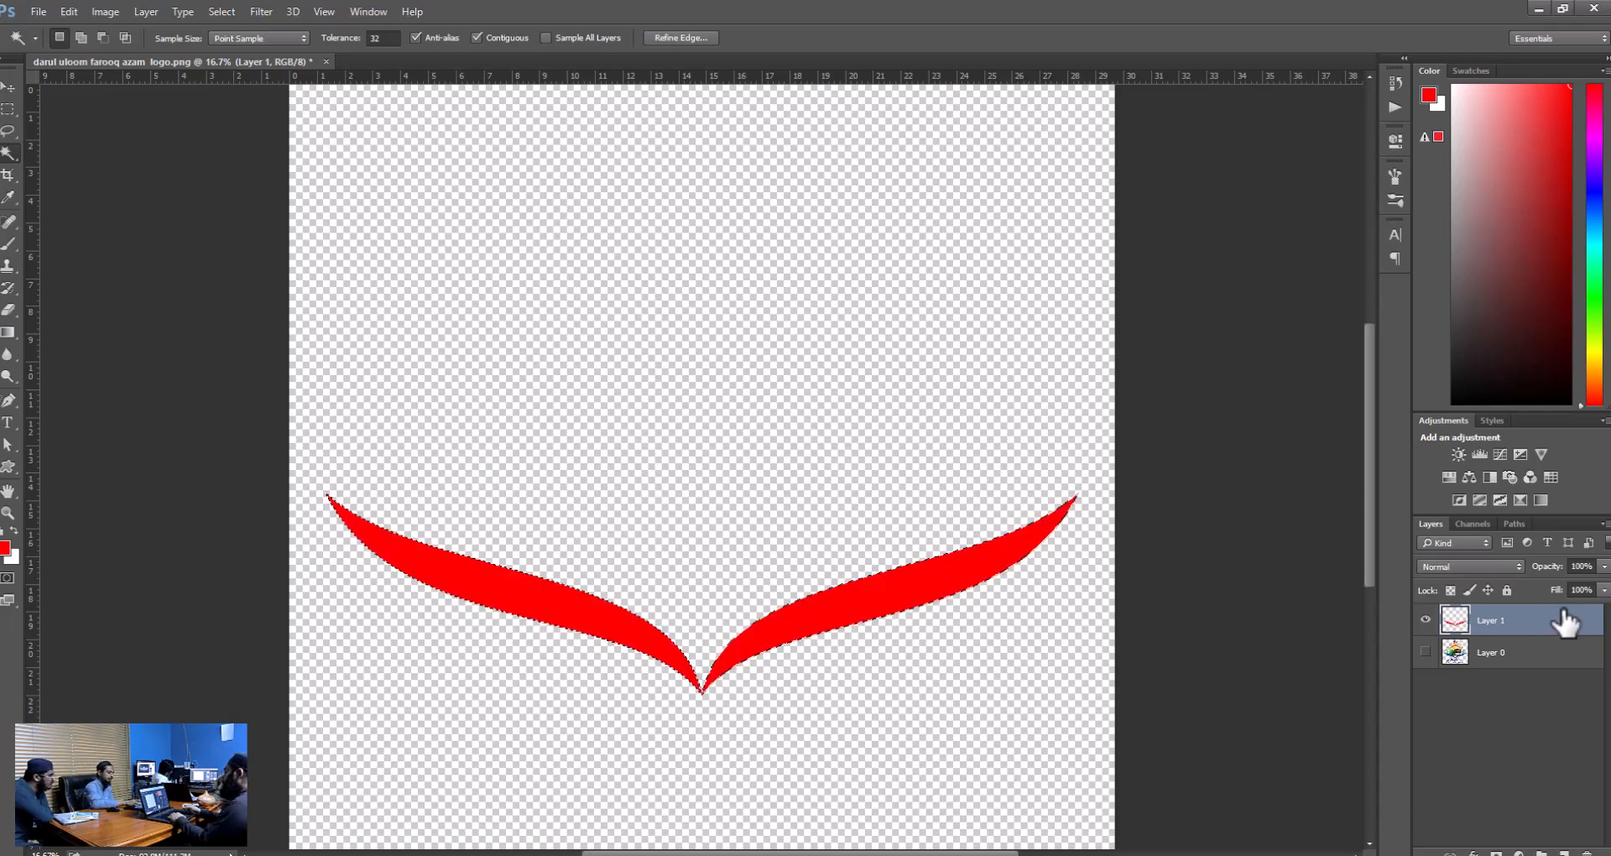
{"action": "left_click", "coordinate": [1425, 652]}
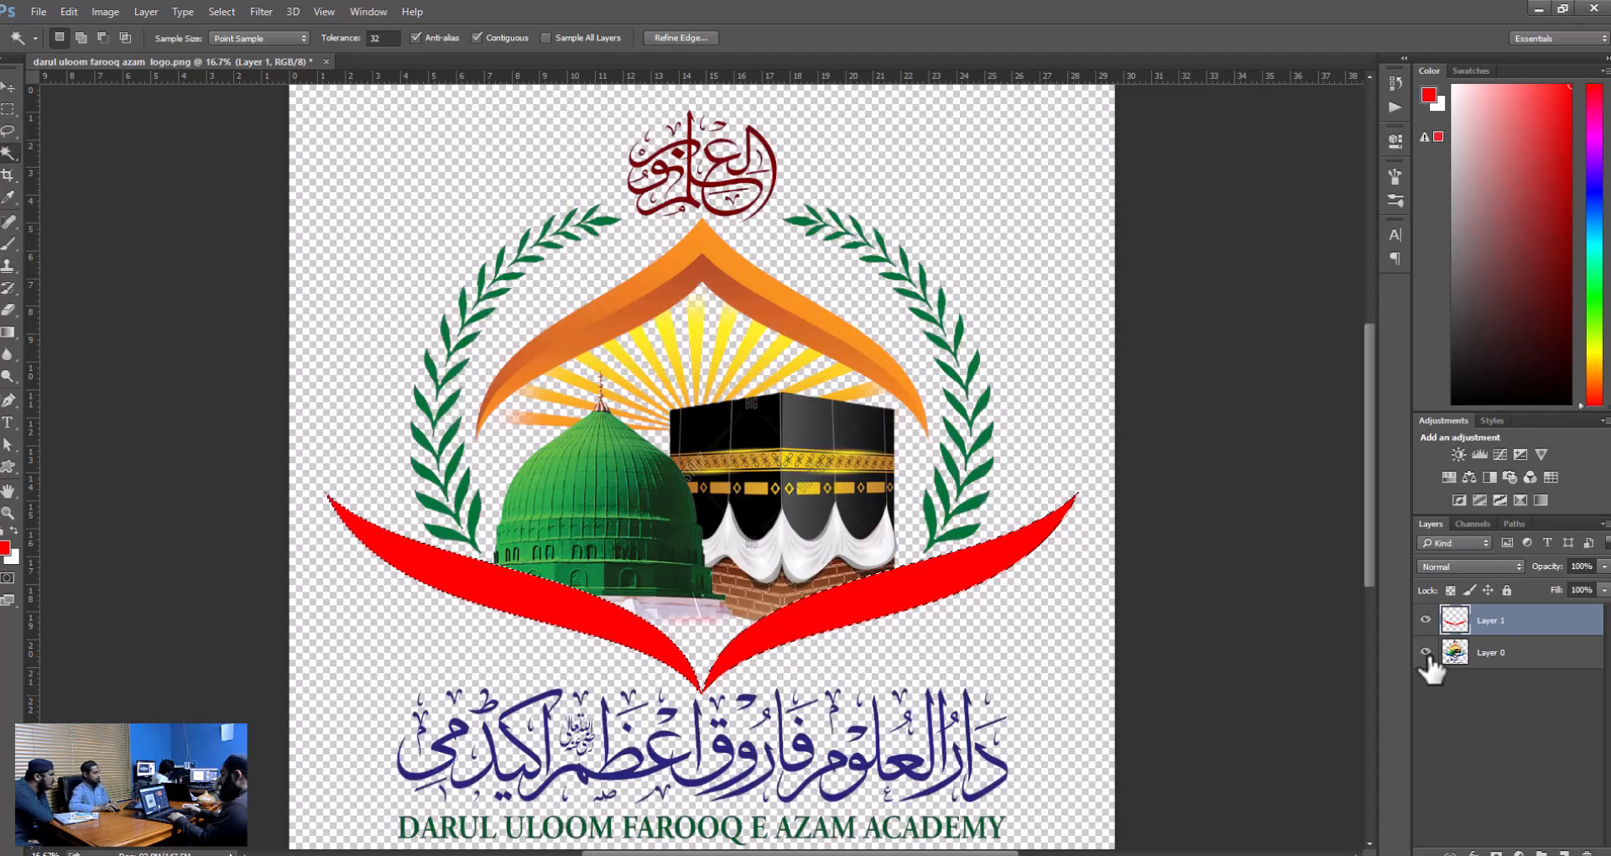
{"action": "left_click", "coordinate": [1425, 653]}
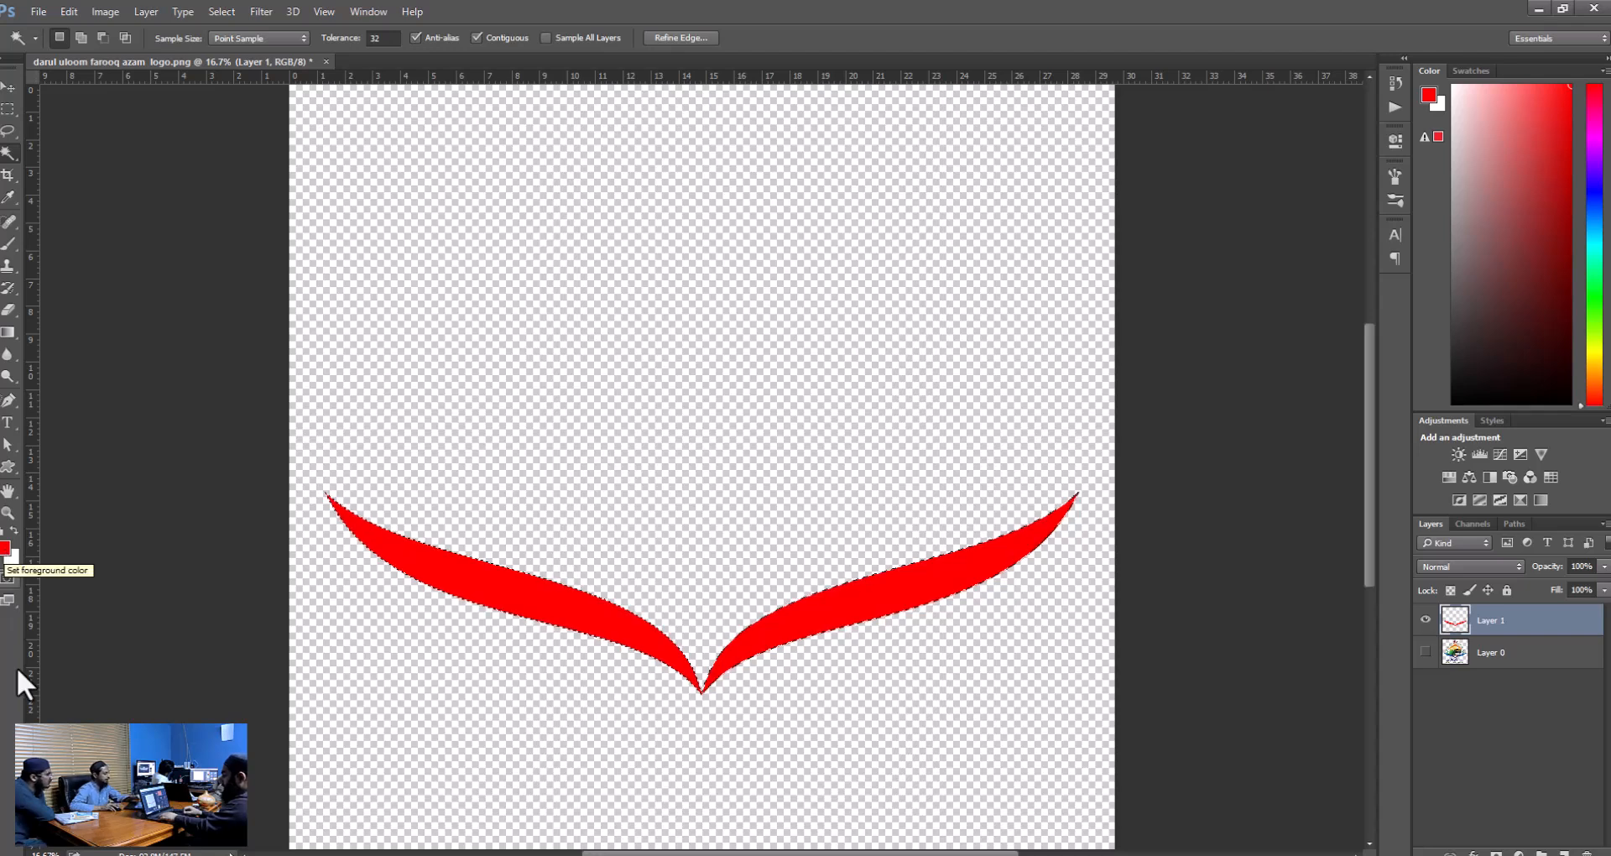
Reset the colours to their defaults and set the foreground colour to yellow ffde5c.
{"action": "key", "text": "d"}
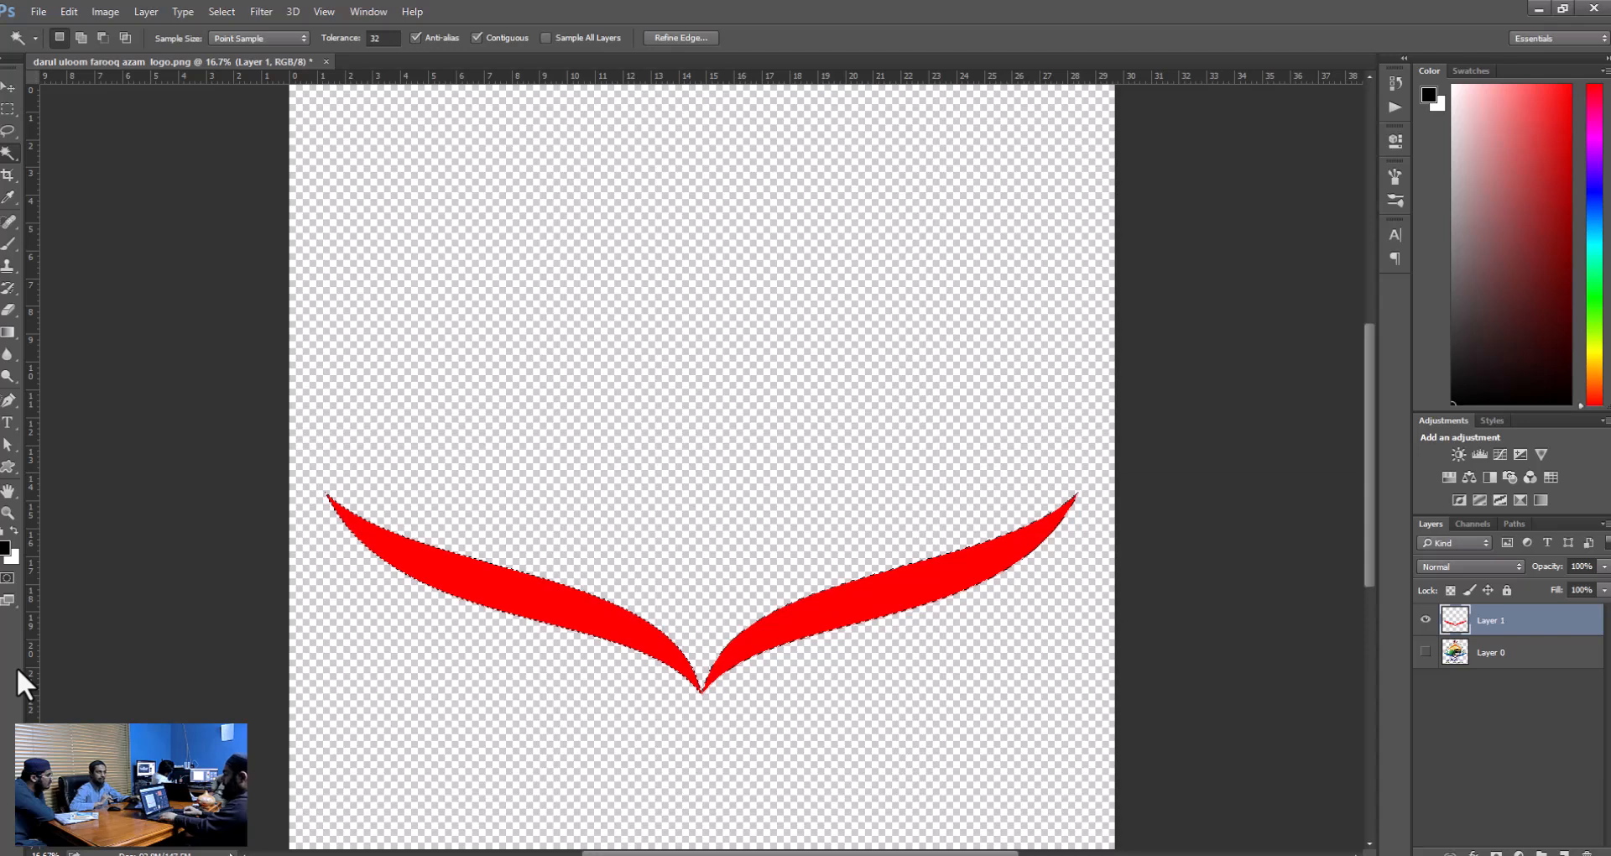
{"action": "left_click", "coordinate": [7, 548]}
{"action": "left_click_drag", "start_coordinate": [1341, 488], "coordinate": [1342, 373]}
{"action": "left_click_drag", "start_coordinate": [1284, 442], "coordinate": [1131, 472]}
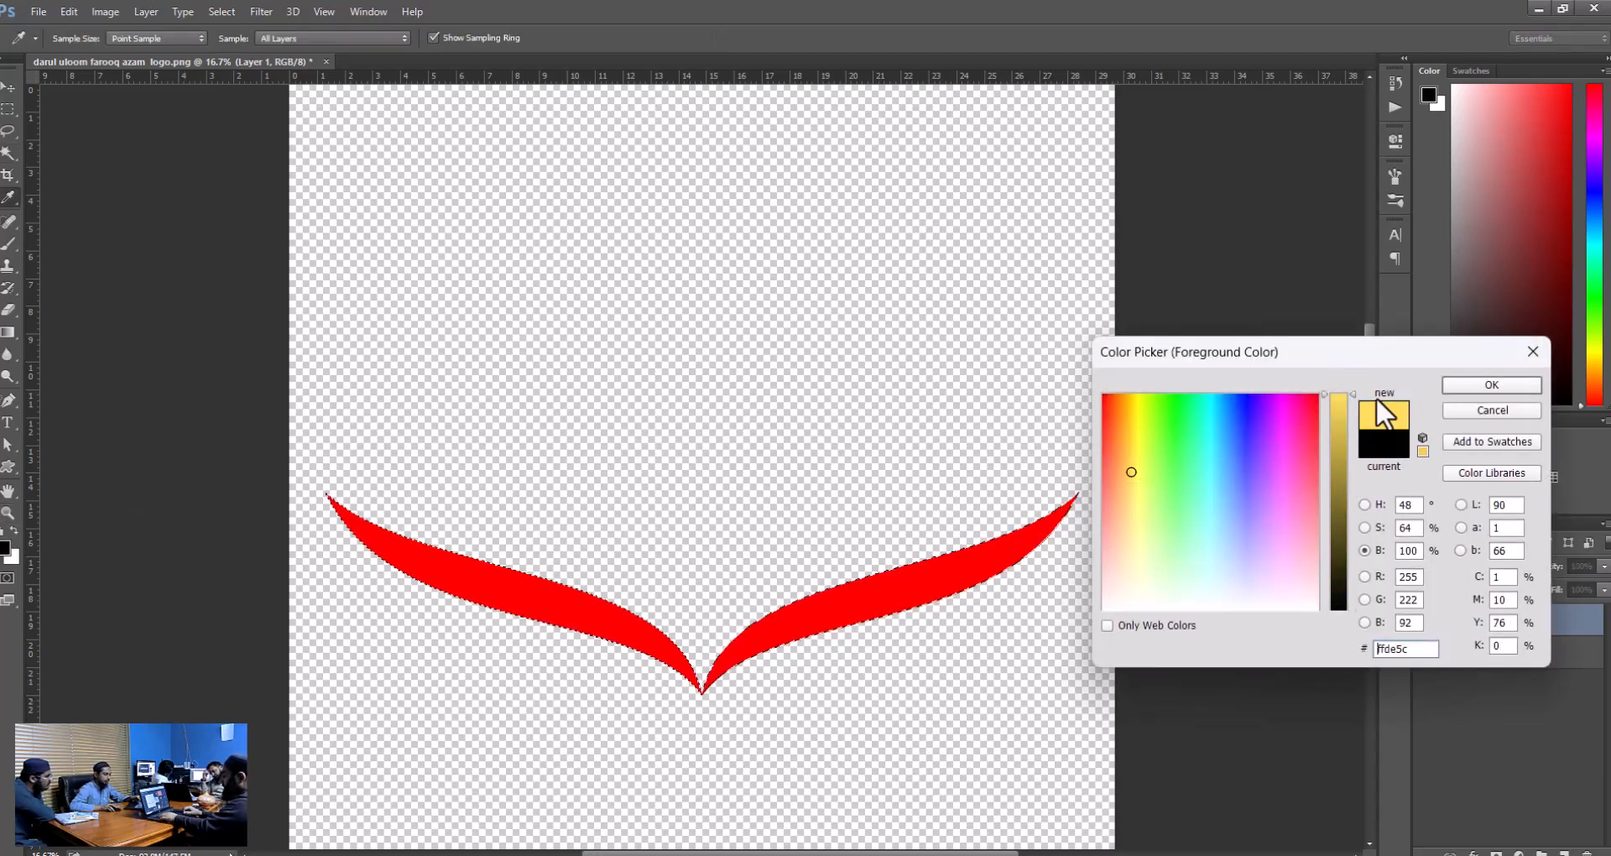
{"action": "left_click", "coordinate": [1513, 386]}
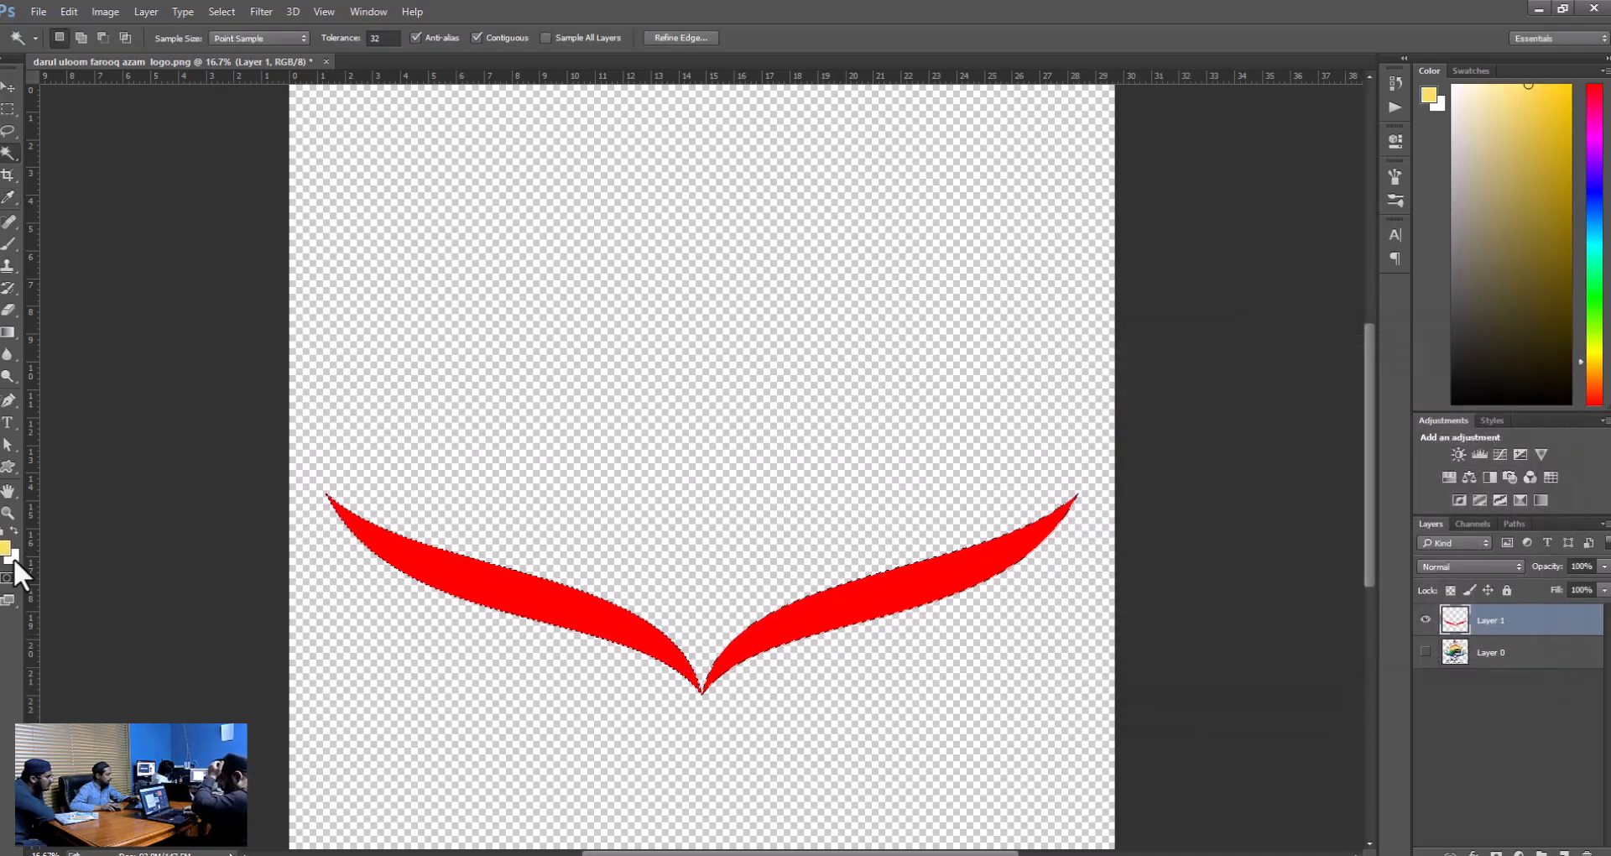
Set the background colour to a vivid blue and fill the swoosh selection on Layer 1 with it.
{"action": "left_click", "coordinate": [12, 558]}
{"action": "left_click_drag", "start_coordinate": [1202, 460], "coordinate": [1251, 420]}
{"action": "left_click", "coordinate": [1492, 384]}
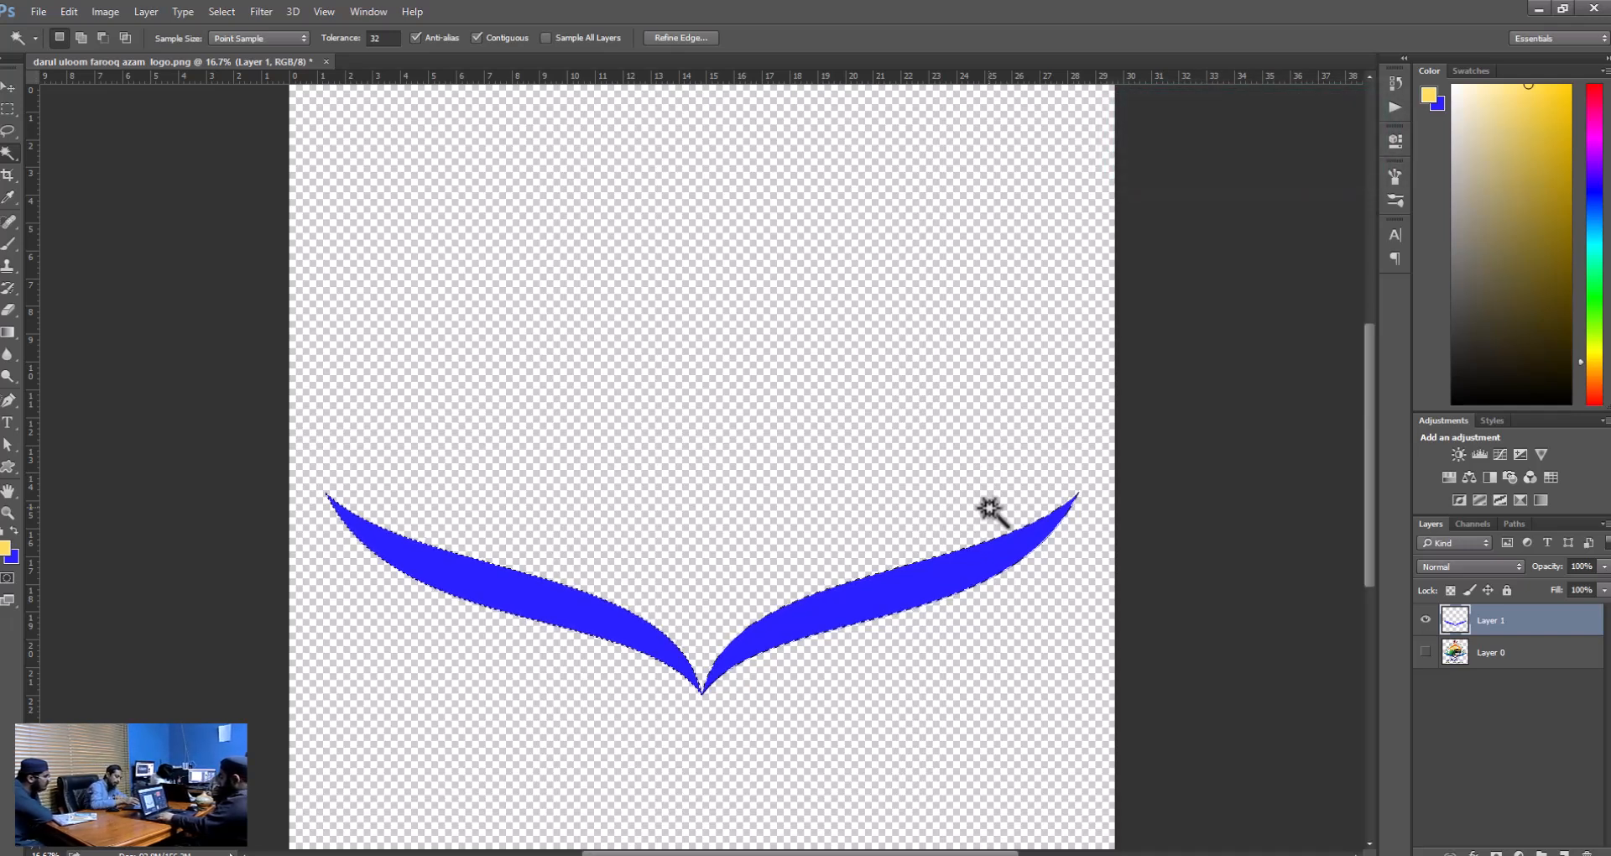
Fill the swoosh selection with the yellow foreground and the blue background colour in turn, and clear the fill.
{"action": "key", "text": "alt+BackSpace"}
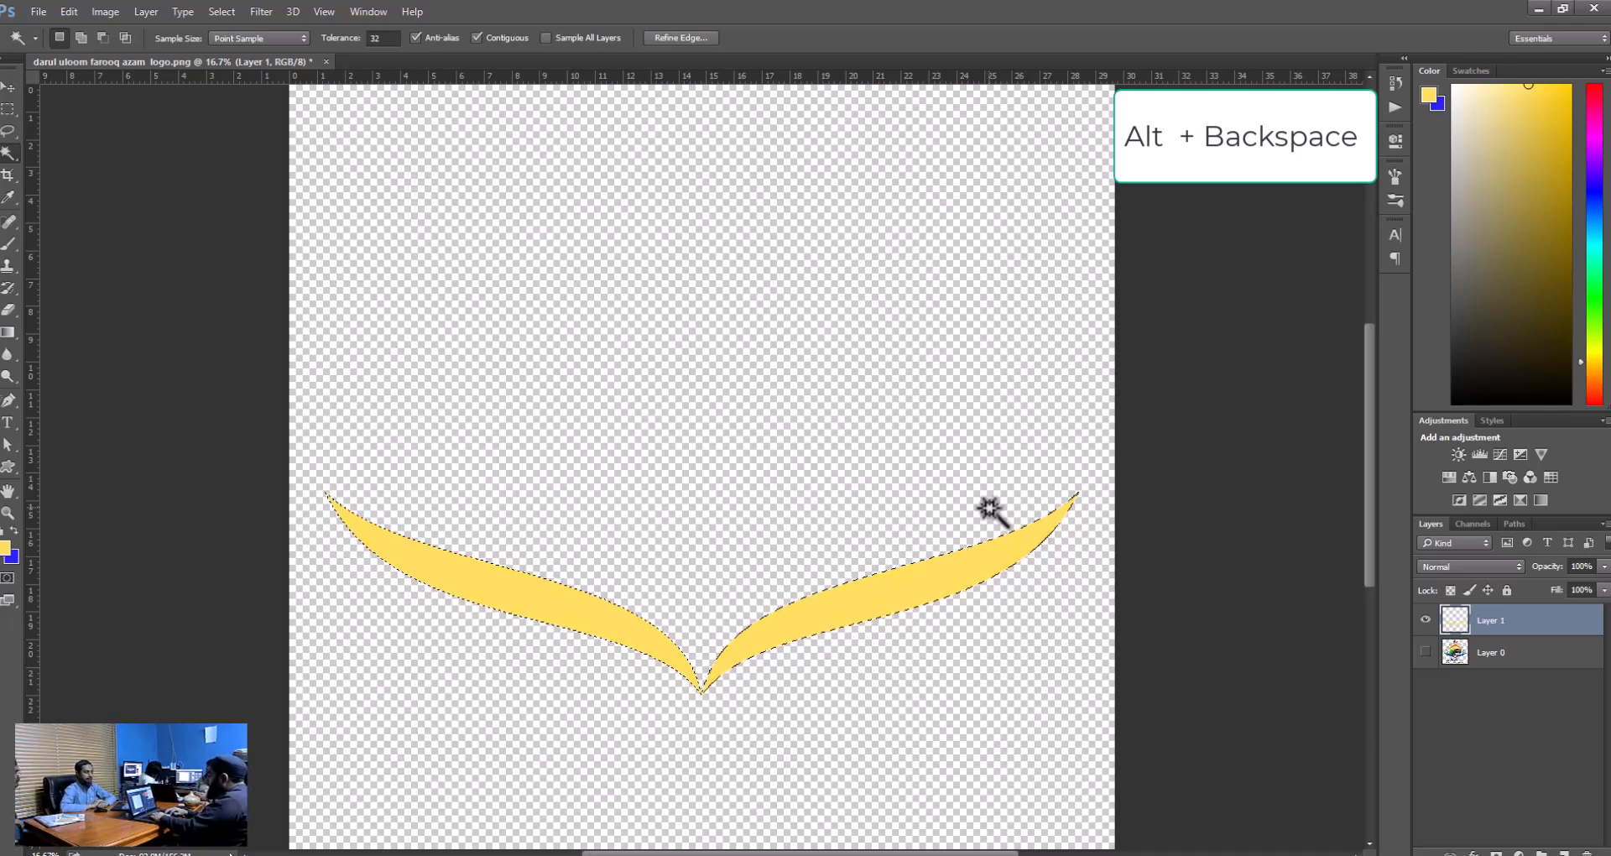
{"action": "key", "text": "ctrl+BackSpace"}
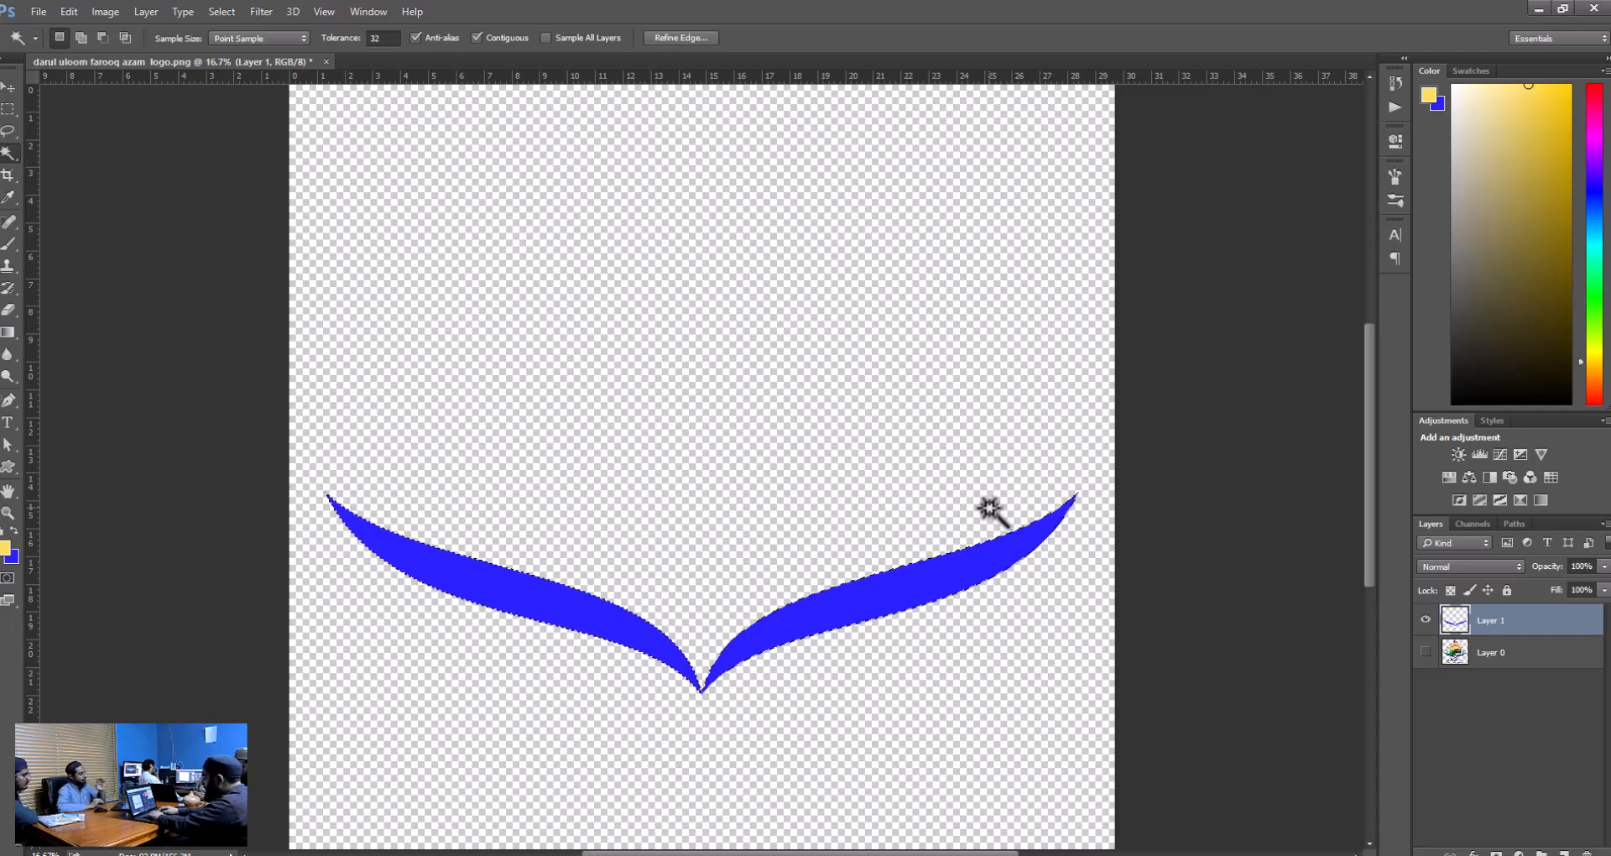
{"action": "key", "text": "Delete"}
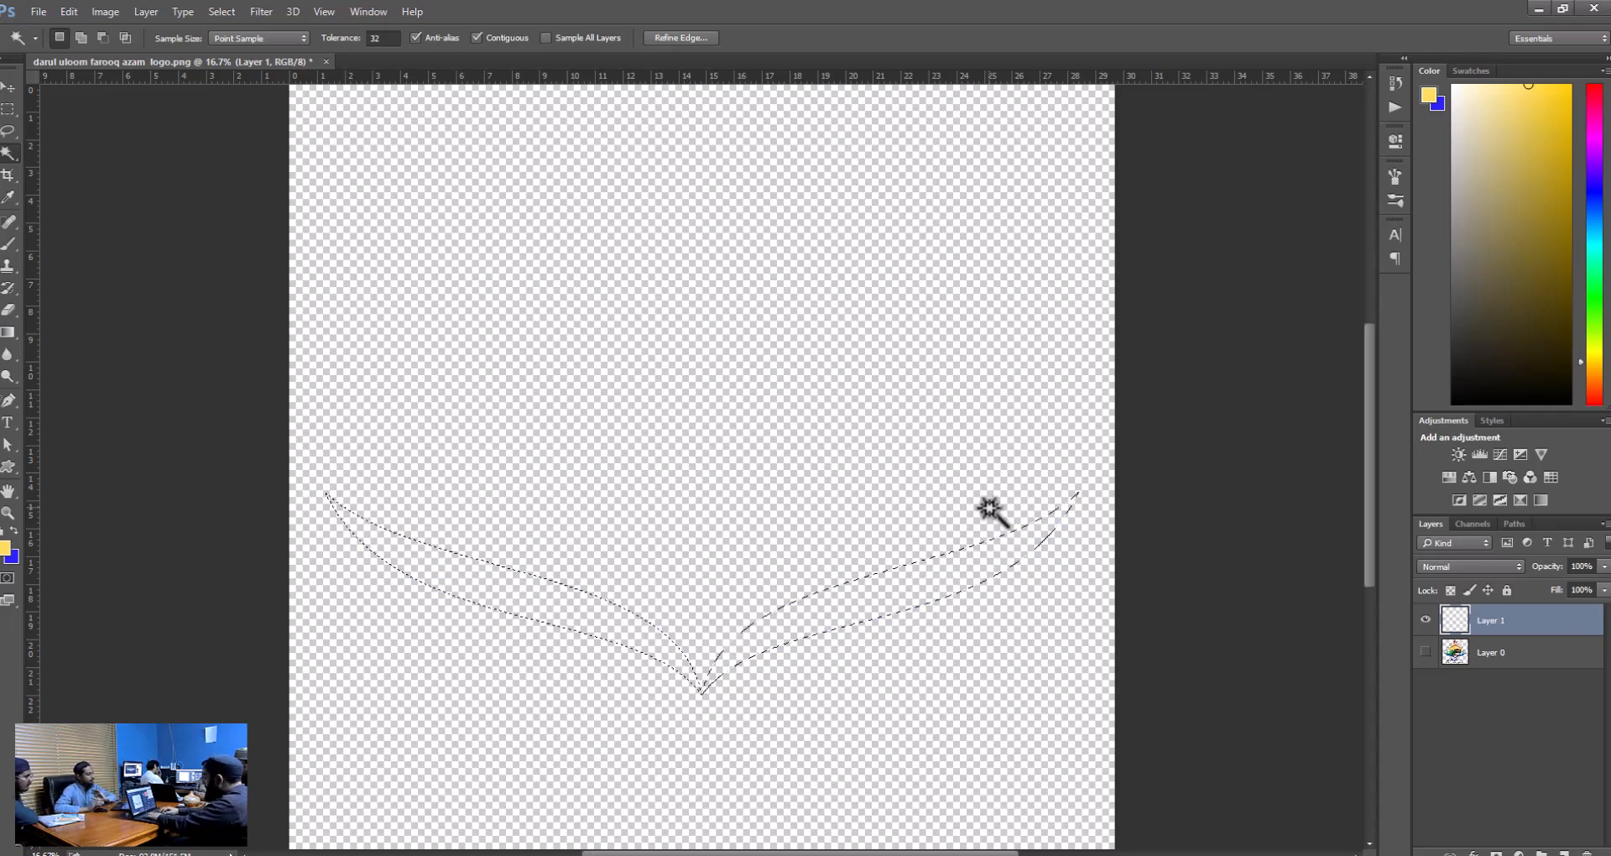
Narrow the swoosh selection to about 58% of its width with Transform Selection and fill it with the yellow foreground colour.
{"action": "right_click", "coordinate": [830, 625]}
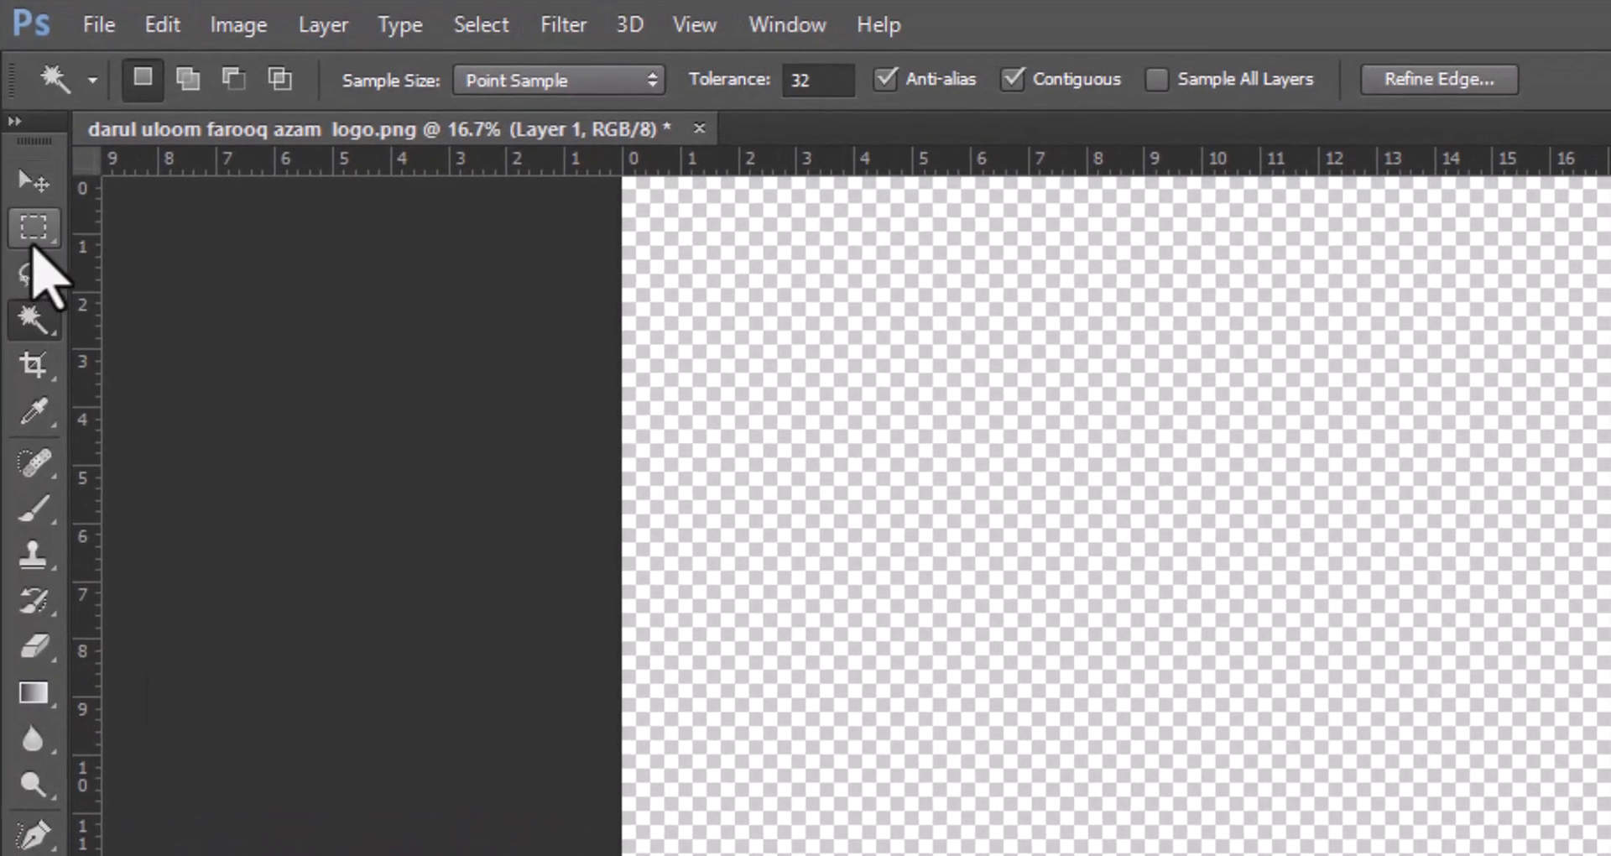
{"action": "left_click", "coordinate": [33, 235]}
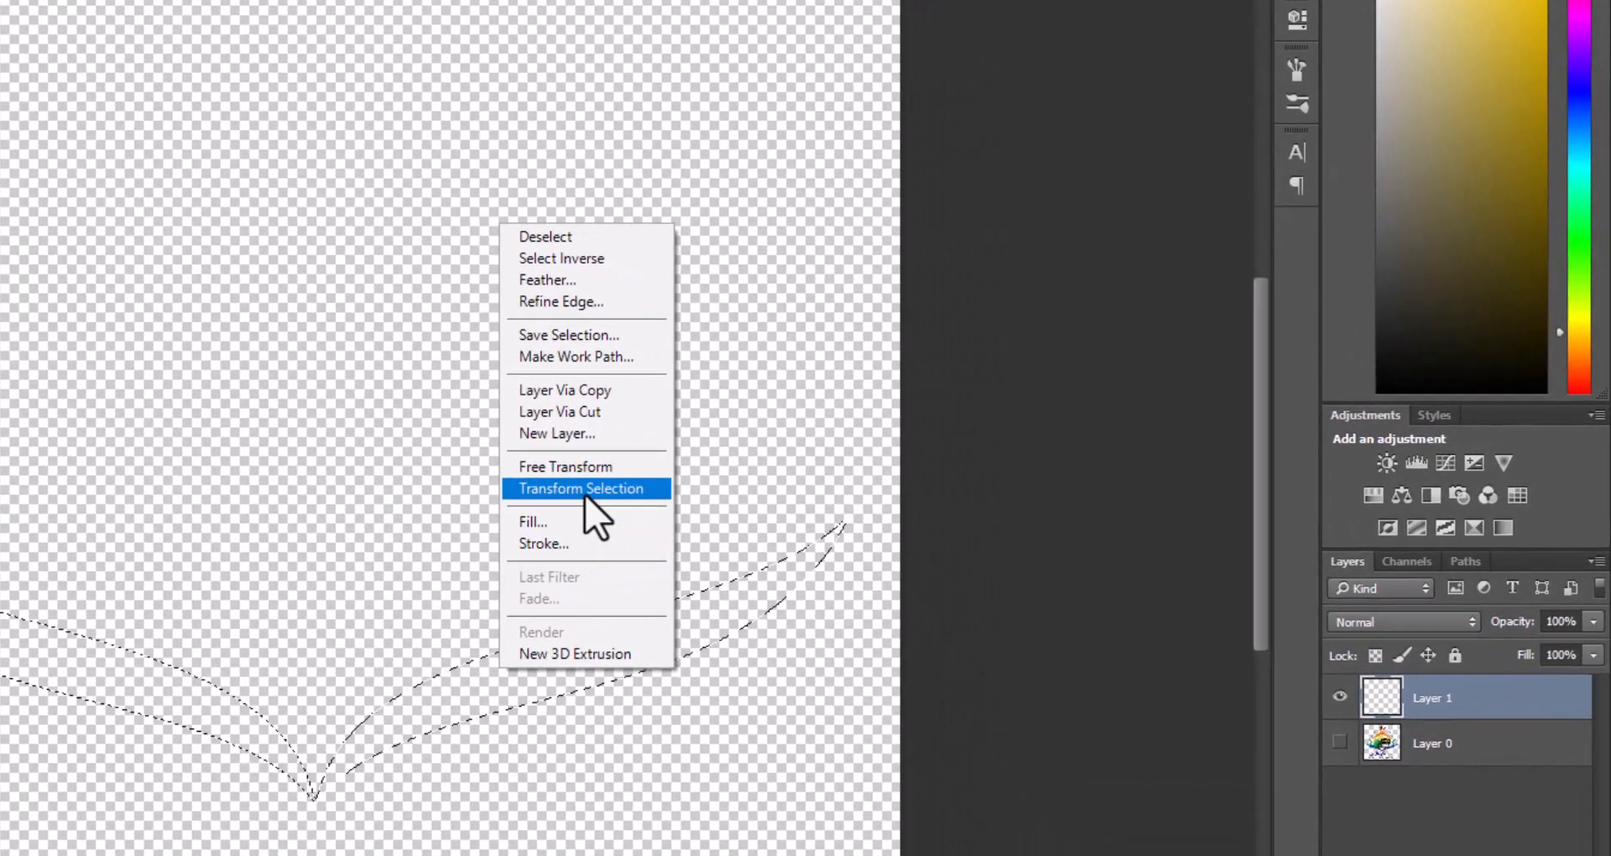
{"action": "left_click", "coordinate": [586, 490]}
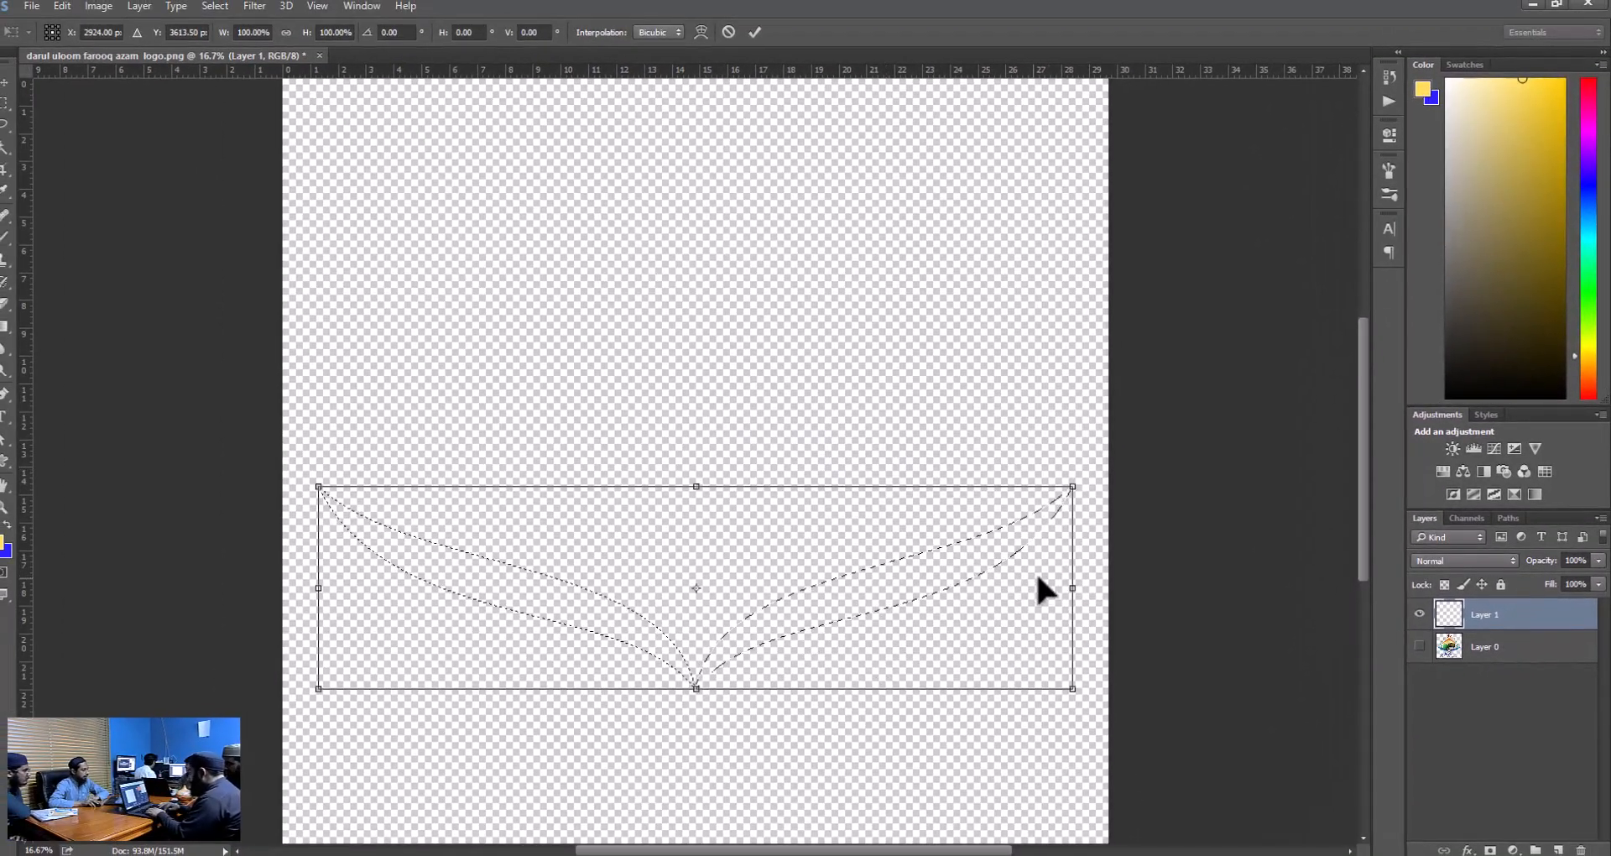
{"action": "left_click_drag", "start_coordinate": [1072, 588], "coordinate": [758, 592]}
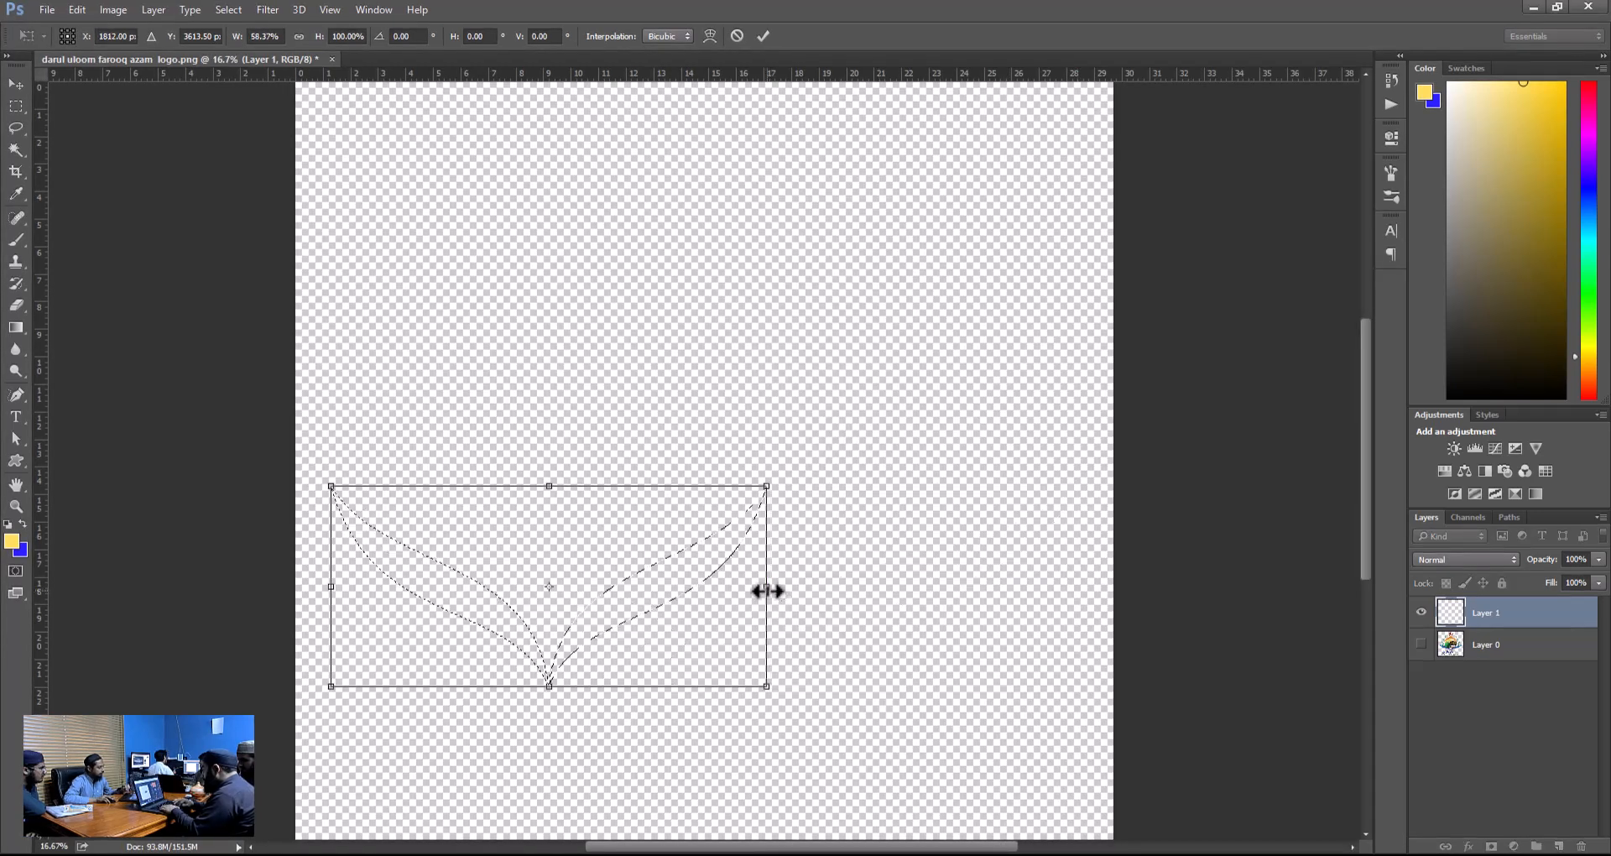
{"action": "key", "text": "Return"}
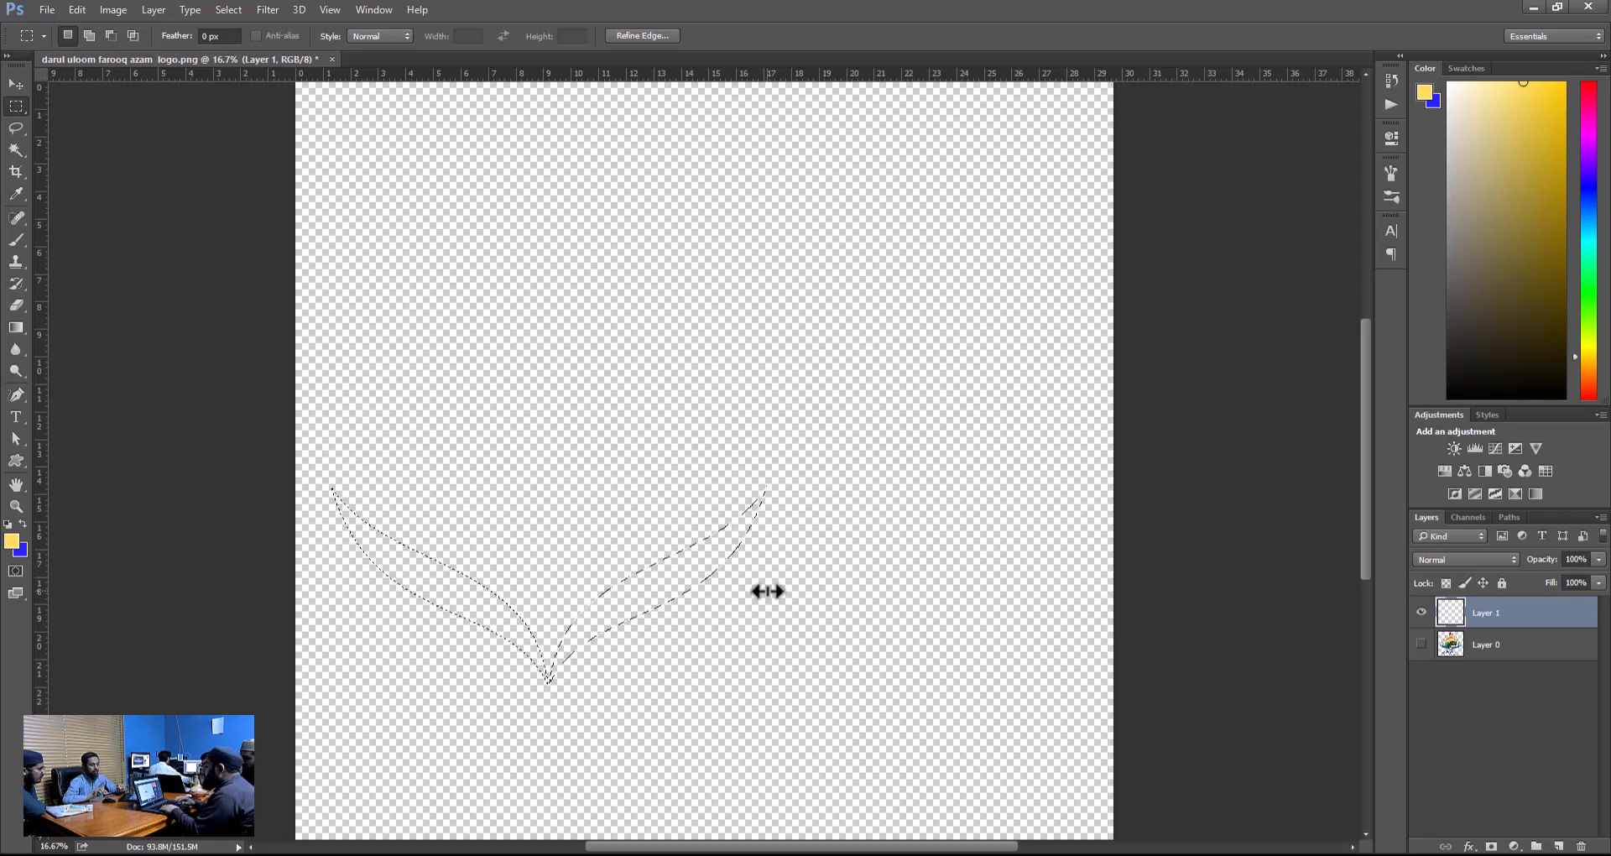
{"action": "key", "text": "alt+BackSpace"}
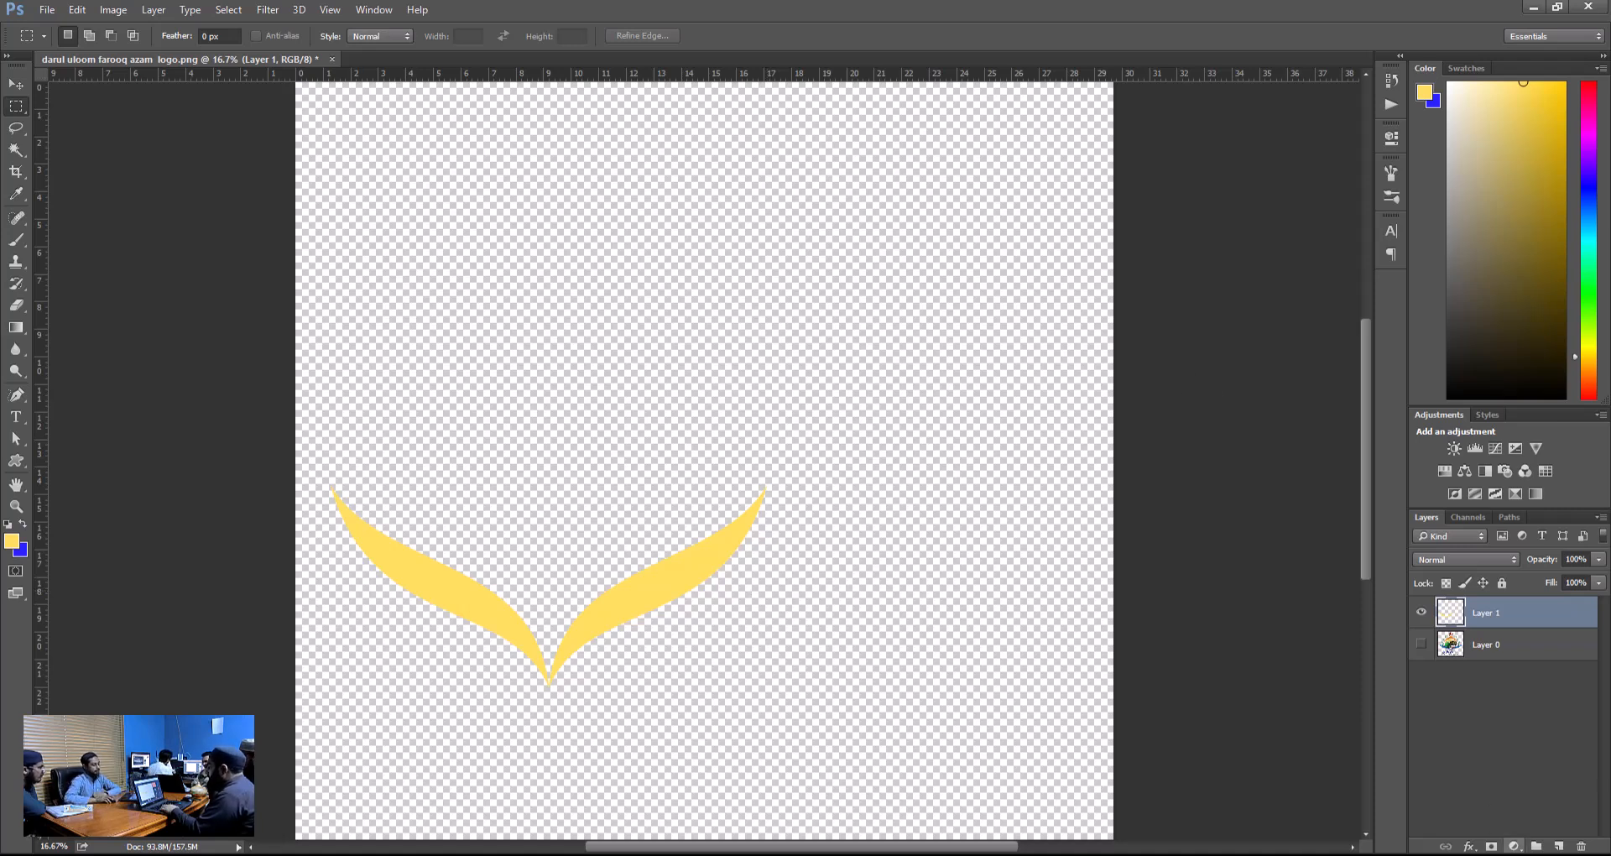
Delete Layer 1 with the yellow swooshes, and undo back to the filled shape with its selection active.
{"action": "left_click", "coordinate": [1582, 847]}
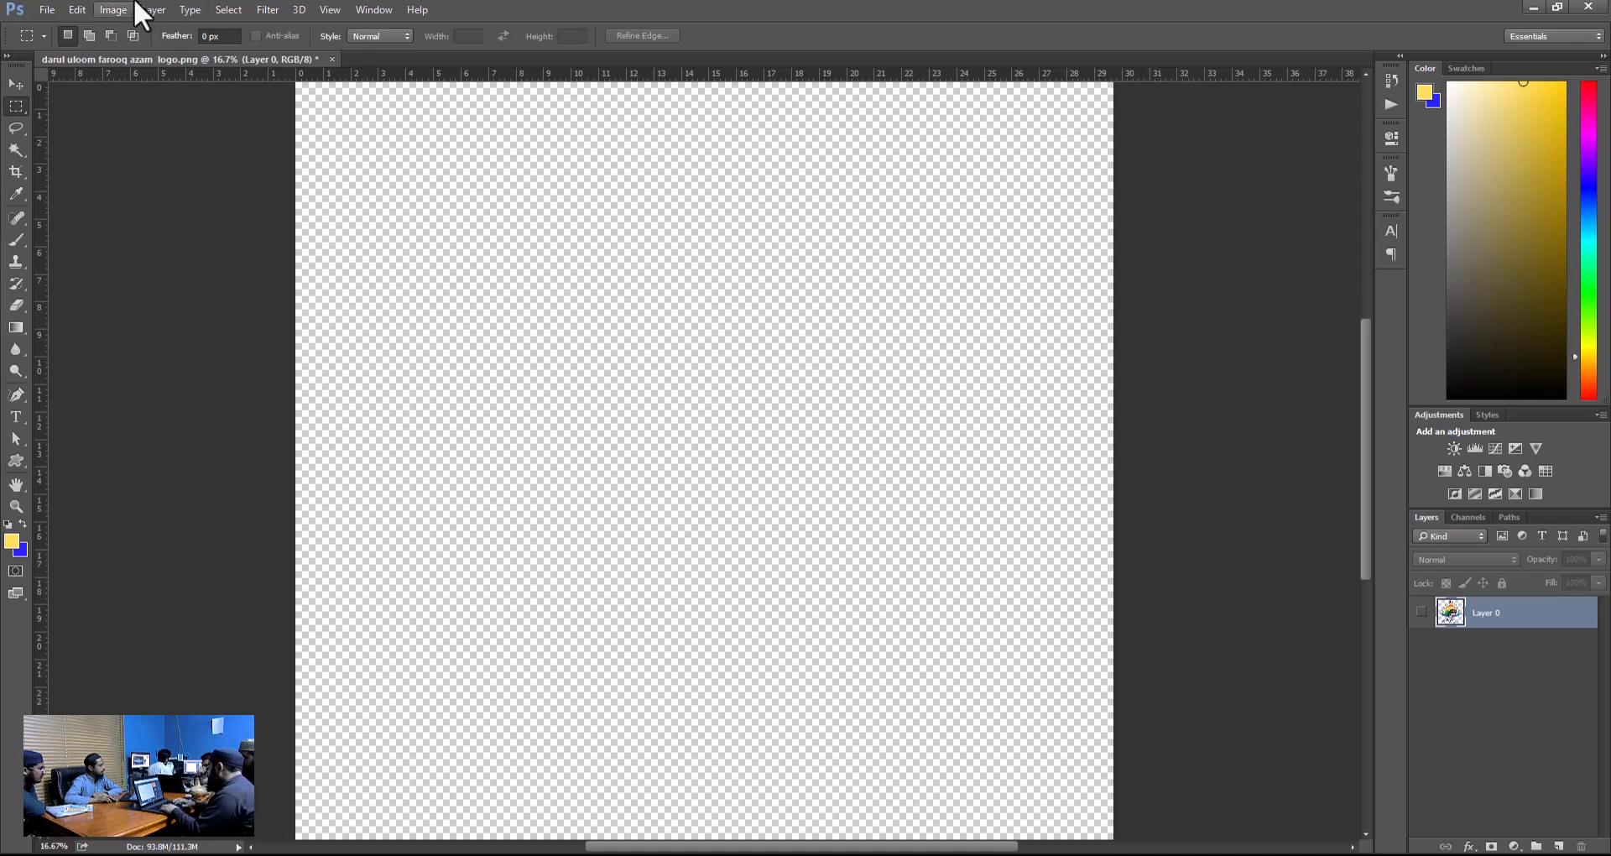
{"action": "left_click", "coordinate": [223, 11]}
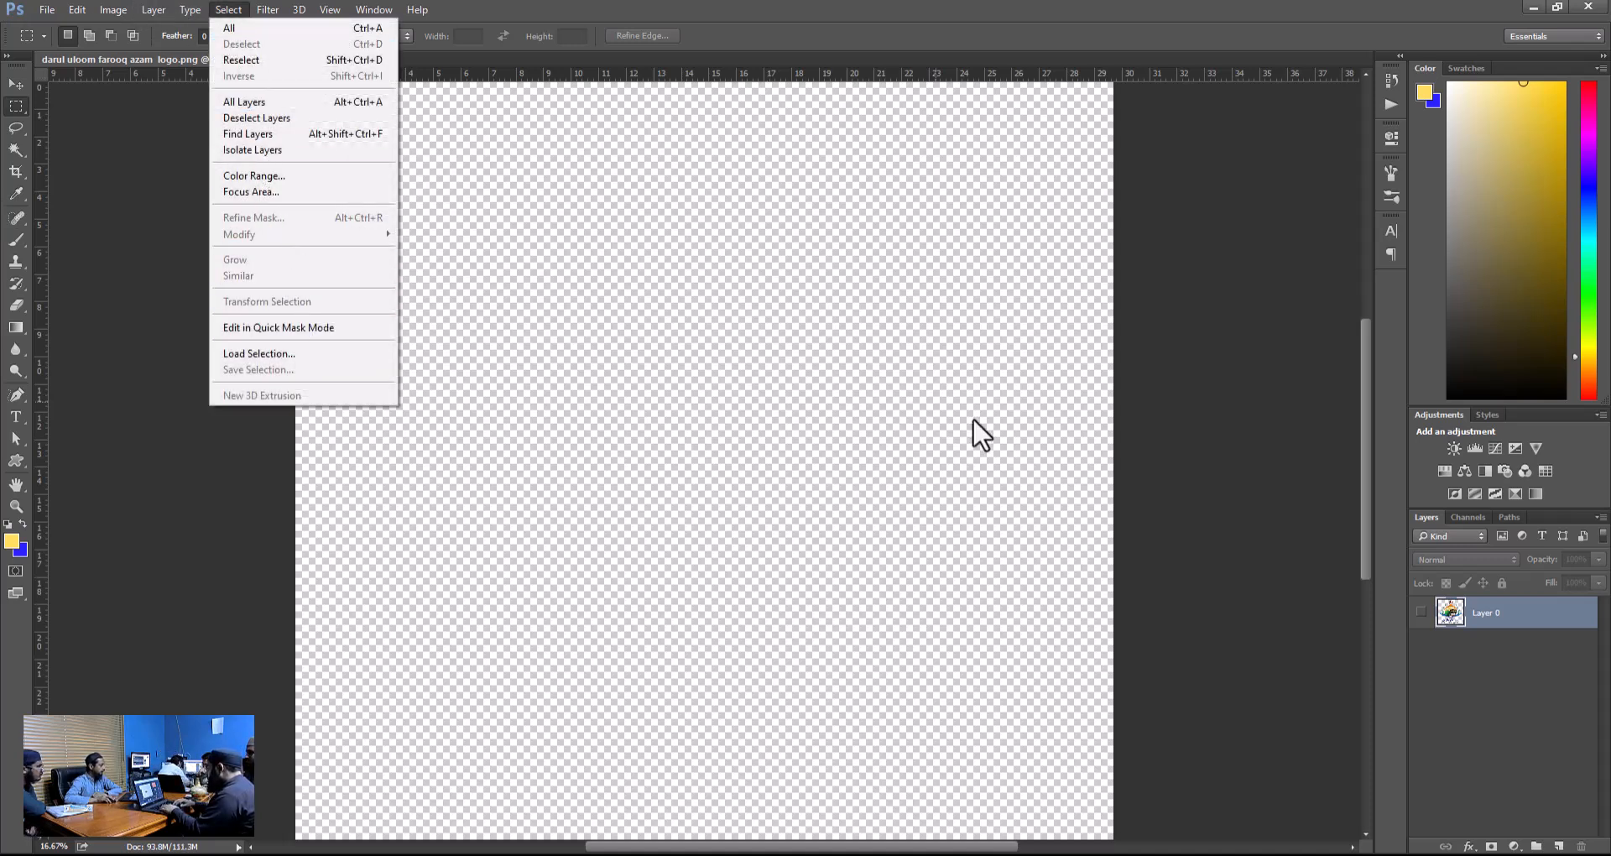
{"action": "left_click", "coordinate": [1312, 561]}
{"action": "key", "text": "ctrl+alt+z"}
{"action": "key", "text": "ctrl+alt+z"}
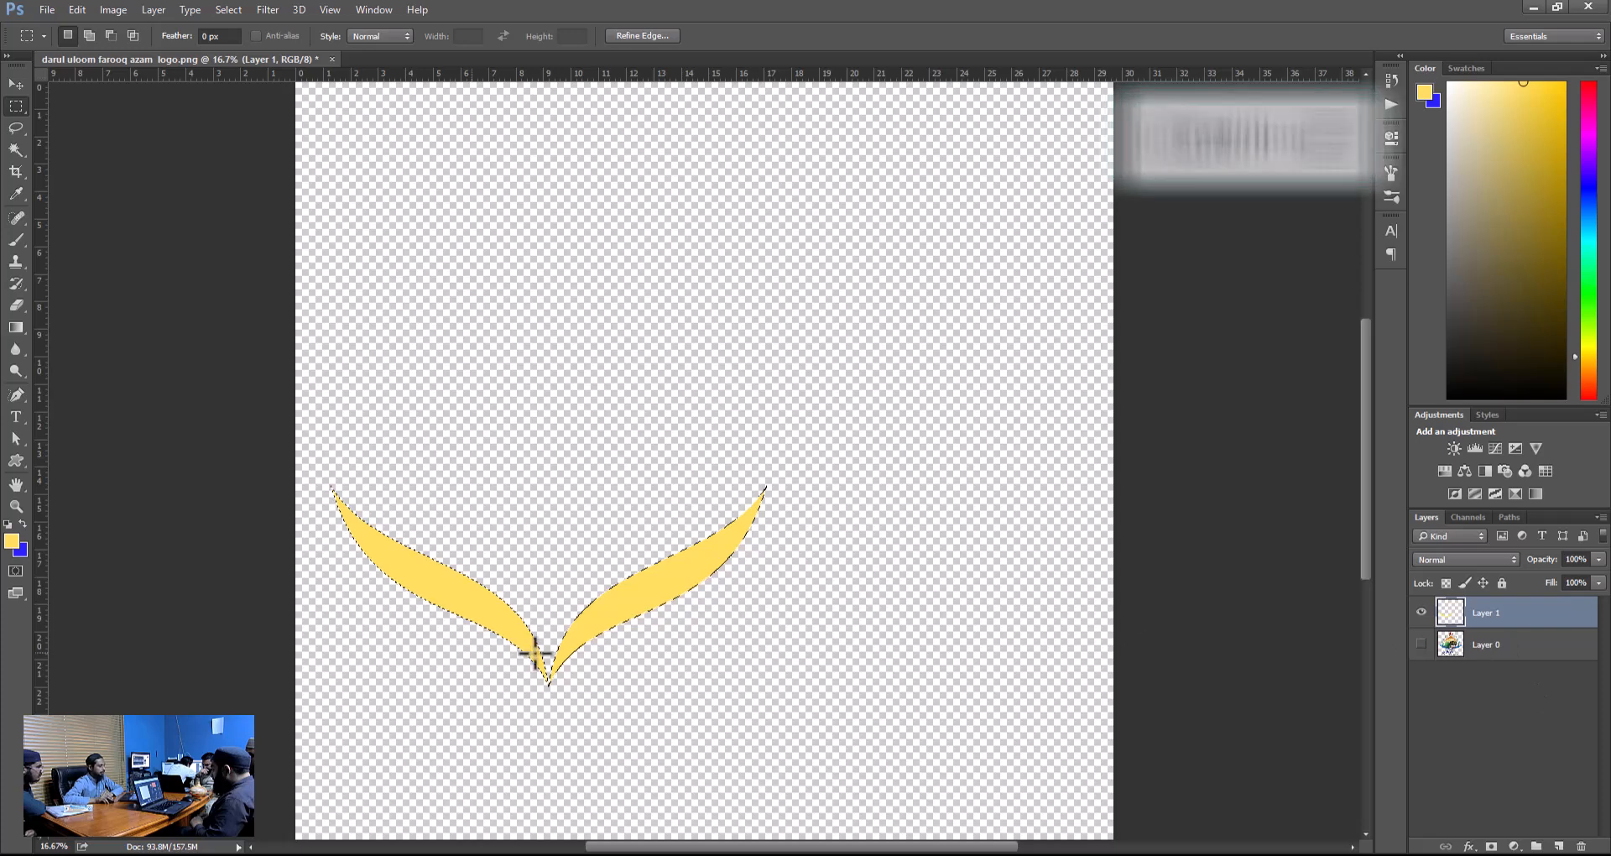
Add a new layer above Layer 1 and hide Layer 1, keeping the swoosh selection active.
{"action": "key", "text": "ctrl+shift+alt+n"}
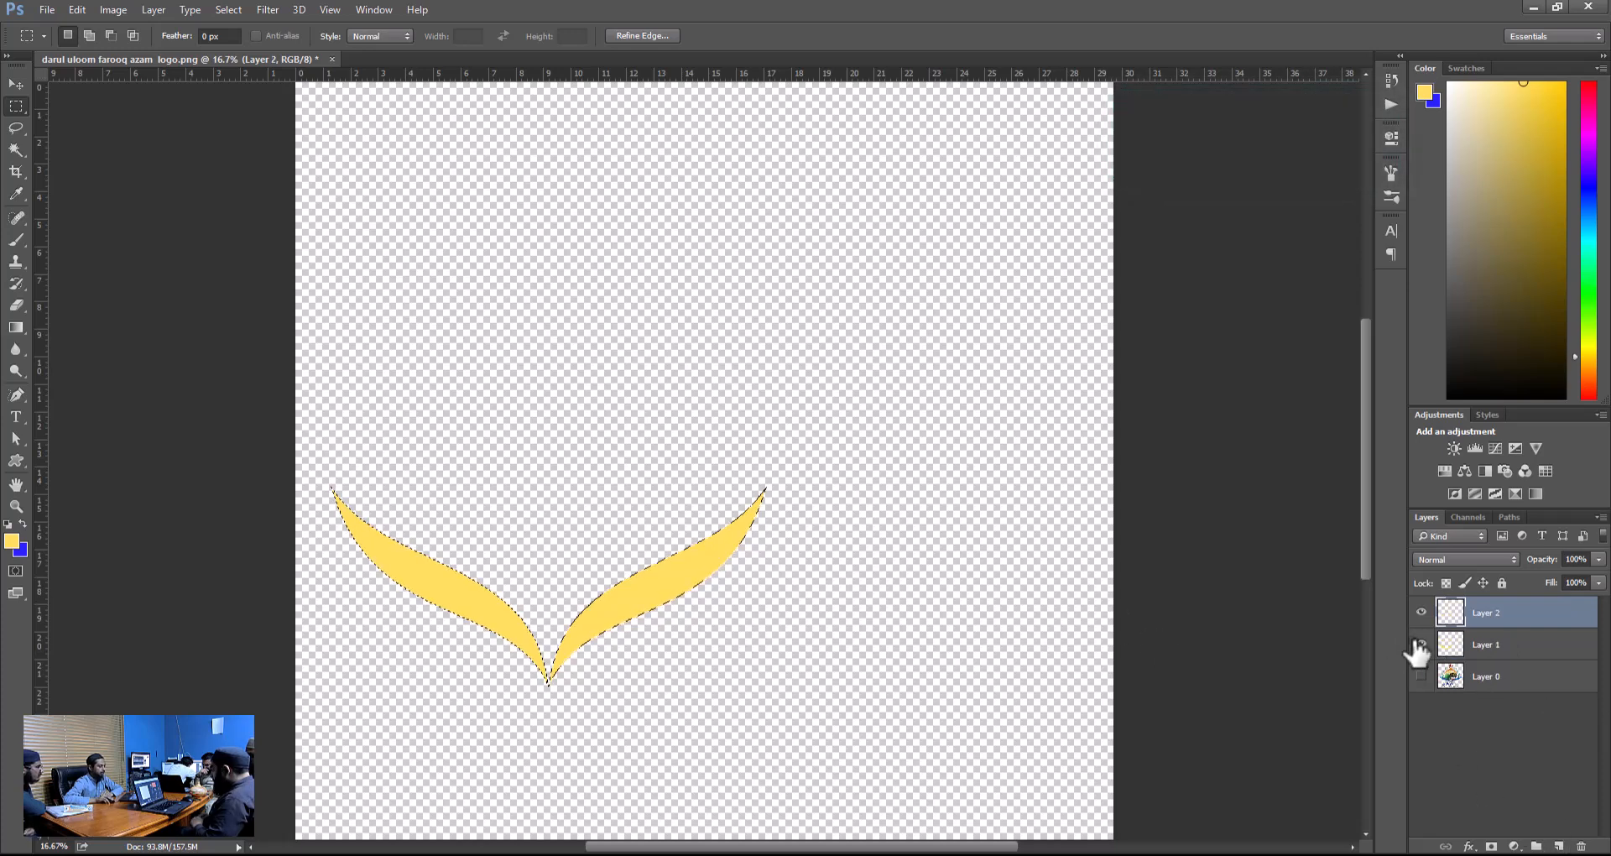
{"action": "left_click", "coordinate": [1420, 646]}
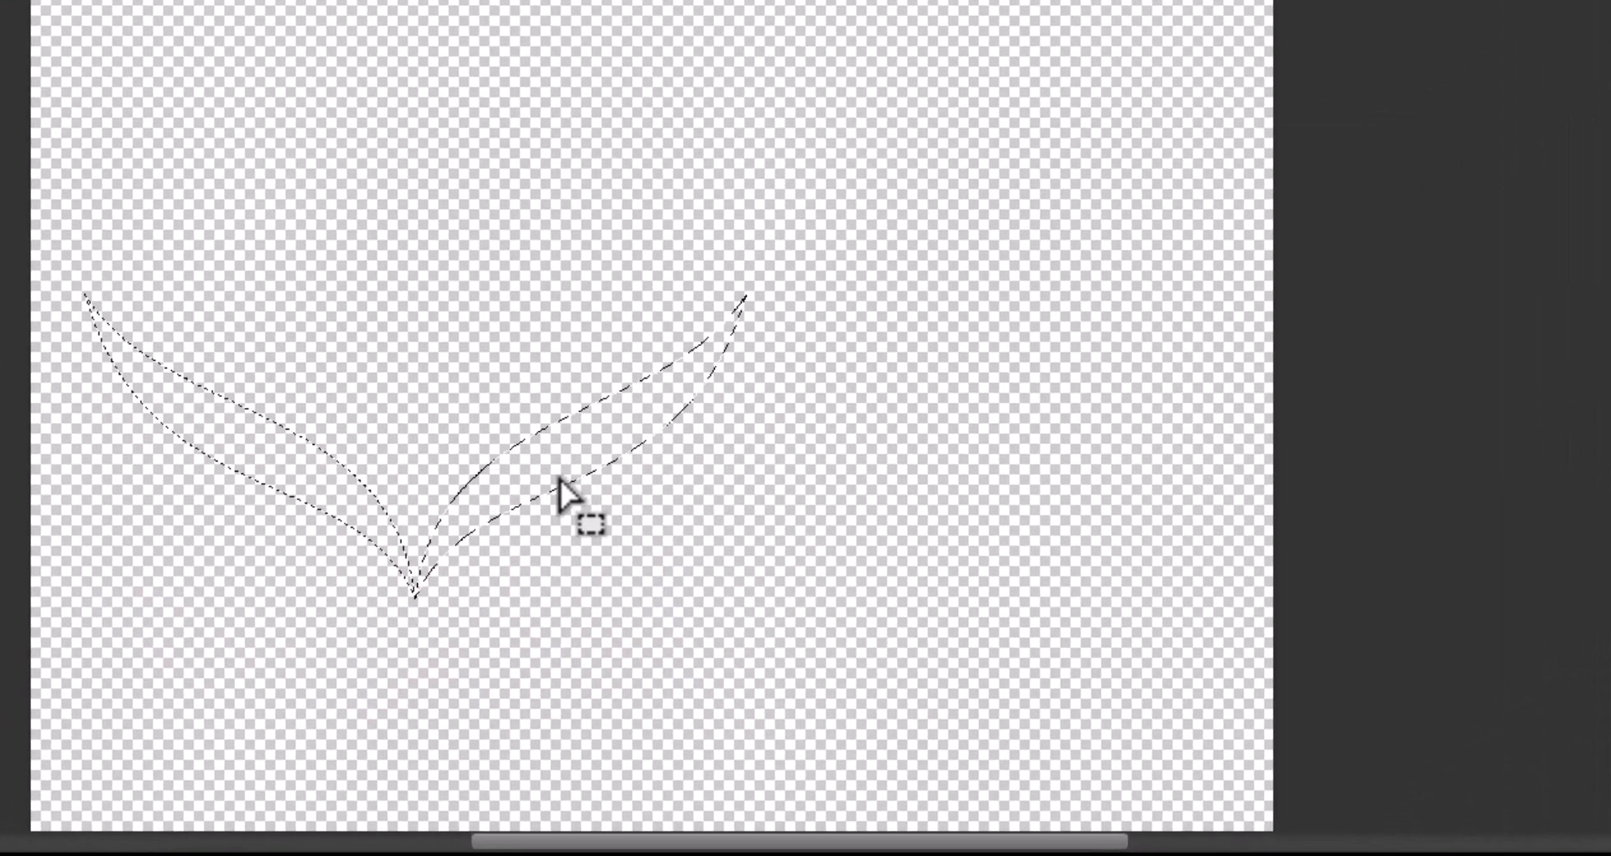
Skew the swoosh selection with Transform Selection, shifting its right edge slightly down and its lower-right corner far inward.
{"action": "right_click", "coordinate": [645, 609]}
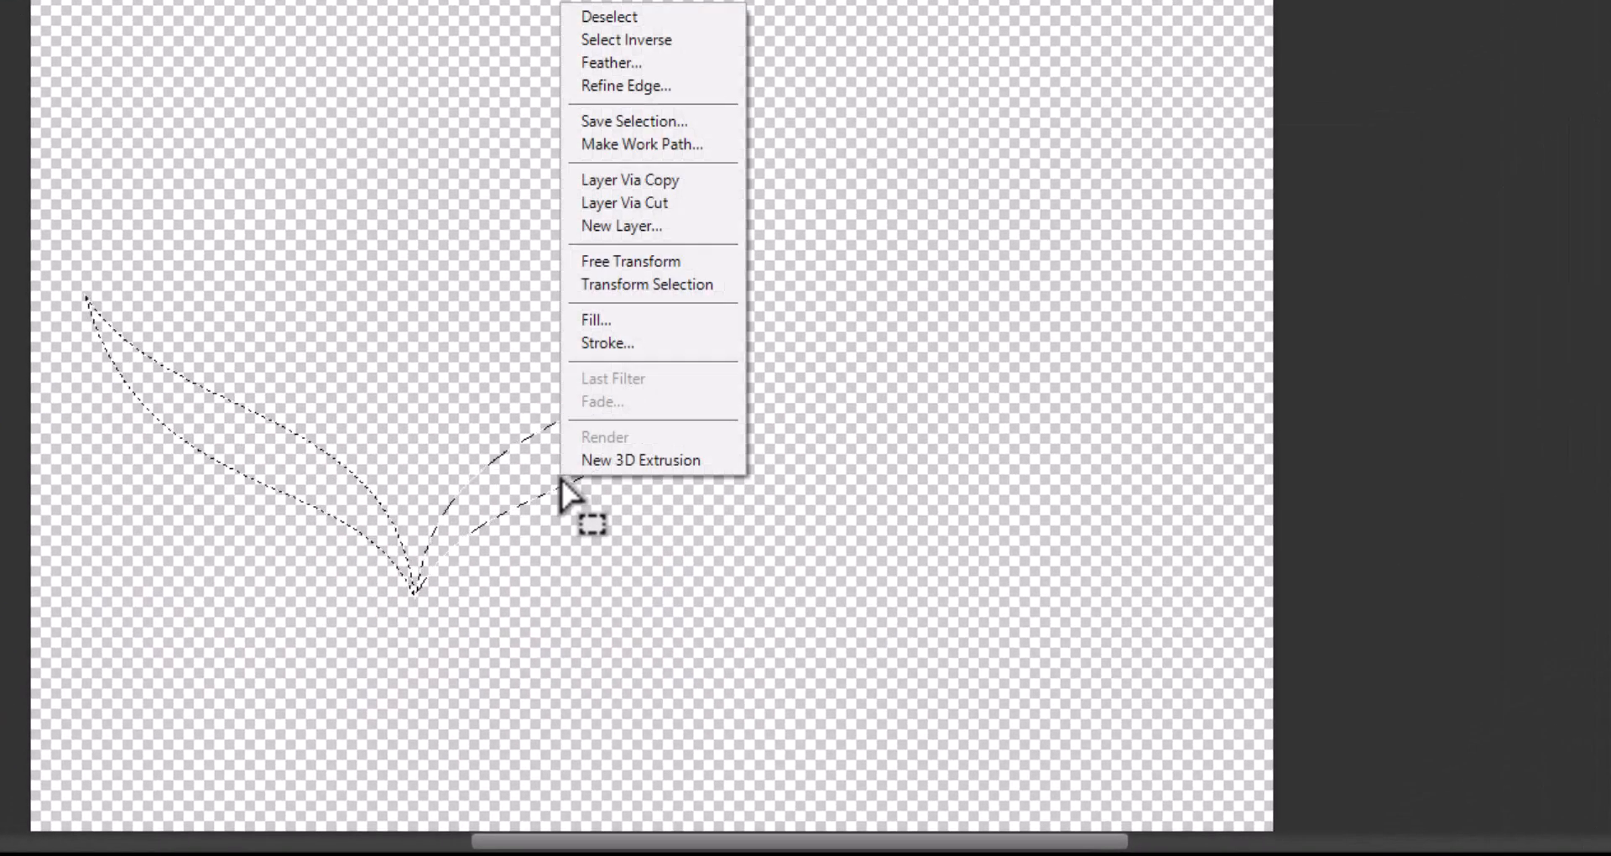
{"action": "left_click", "coordinate": [676, 285]}
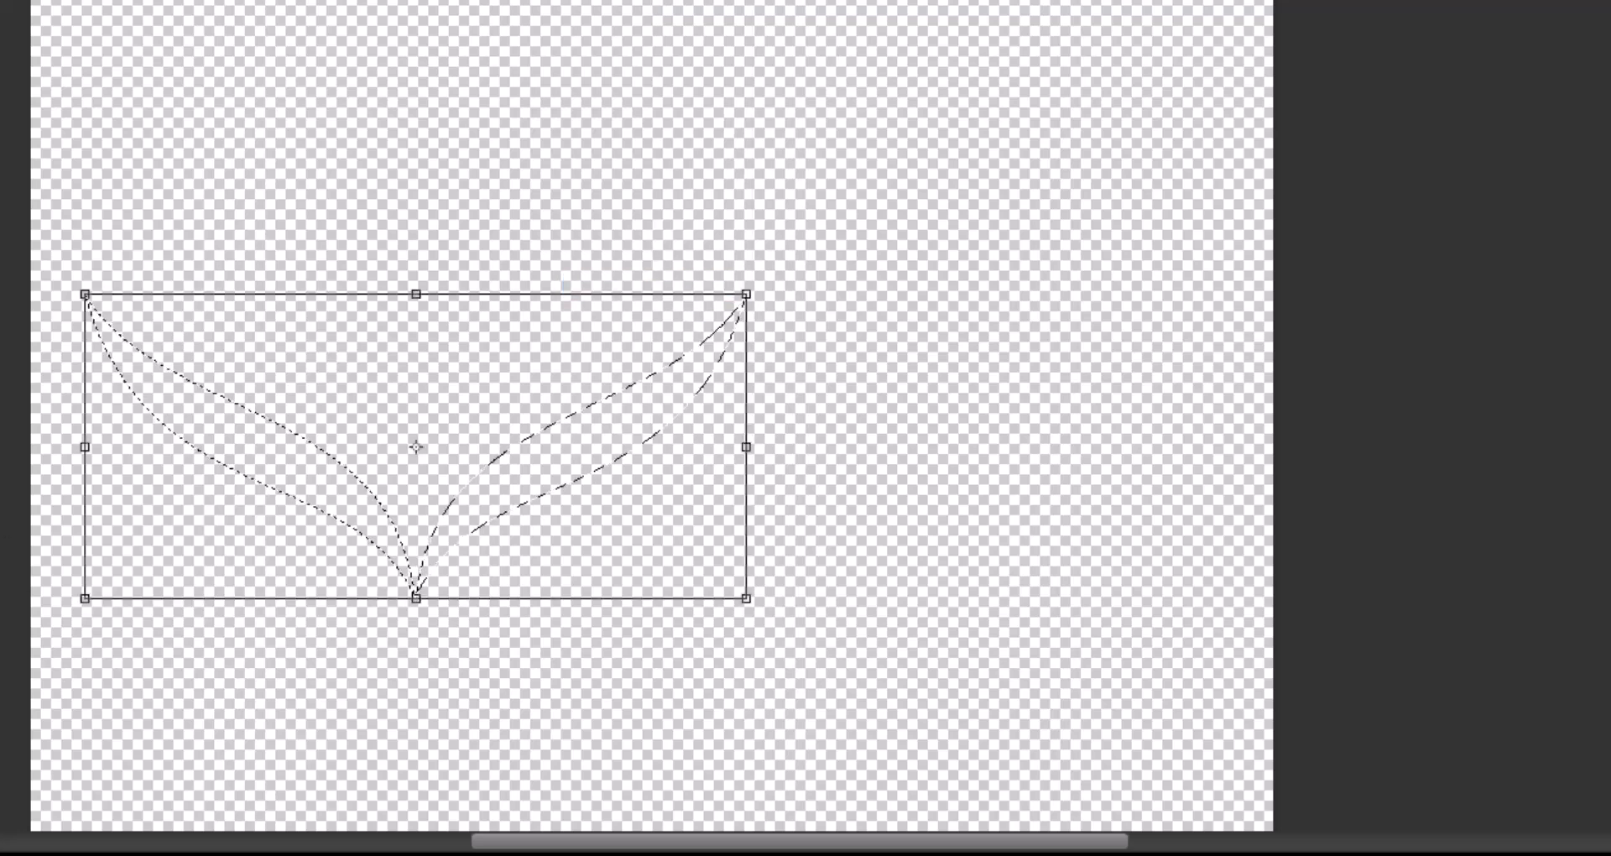
{"action": "left_click", "coordinate": [0, 0]}
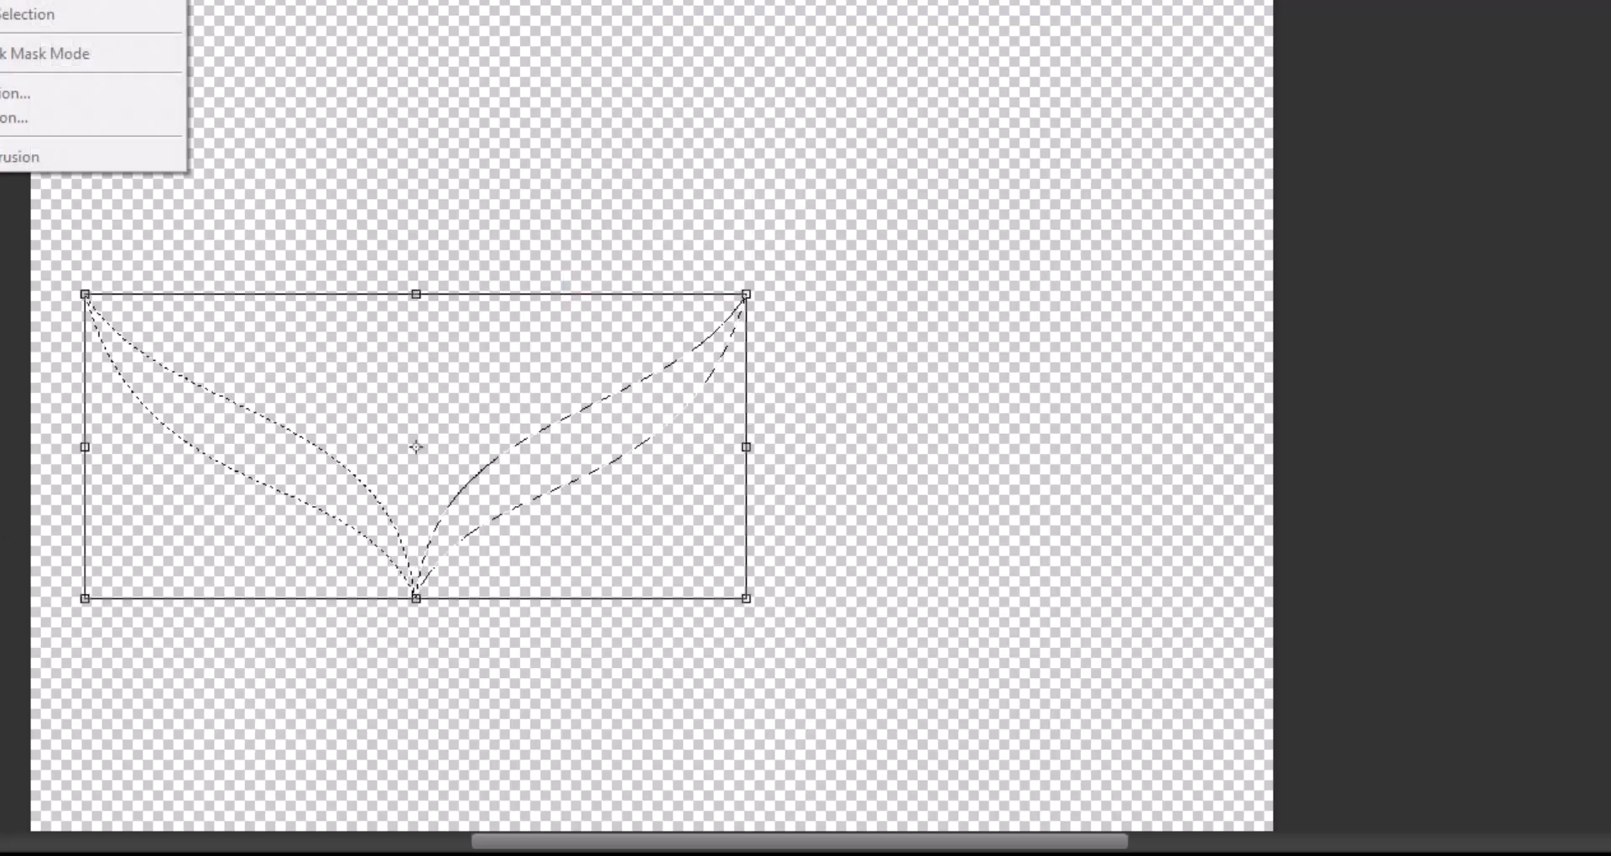
{"action": "right_click", "coordinate": [491, 392]}
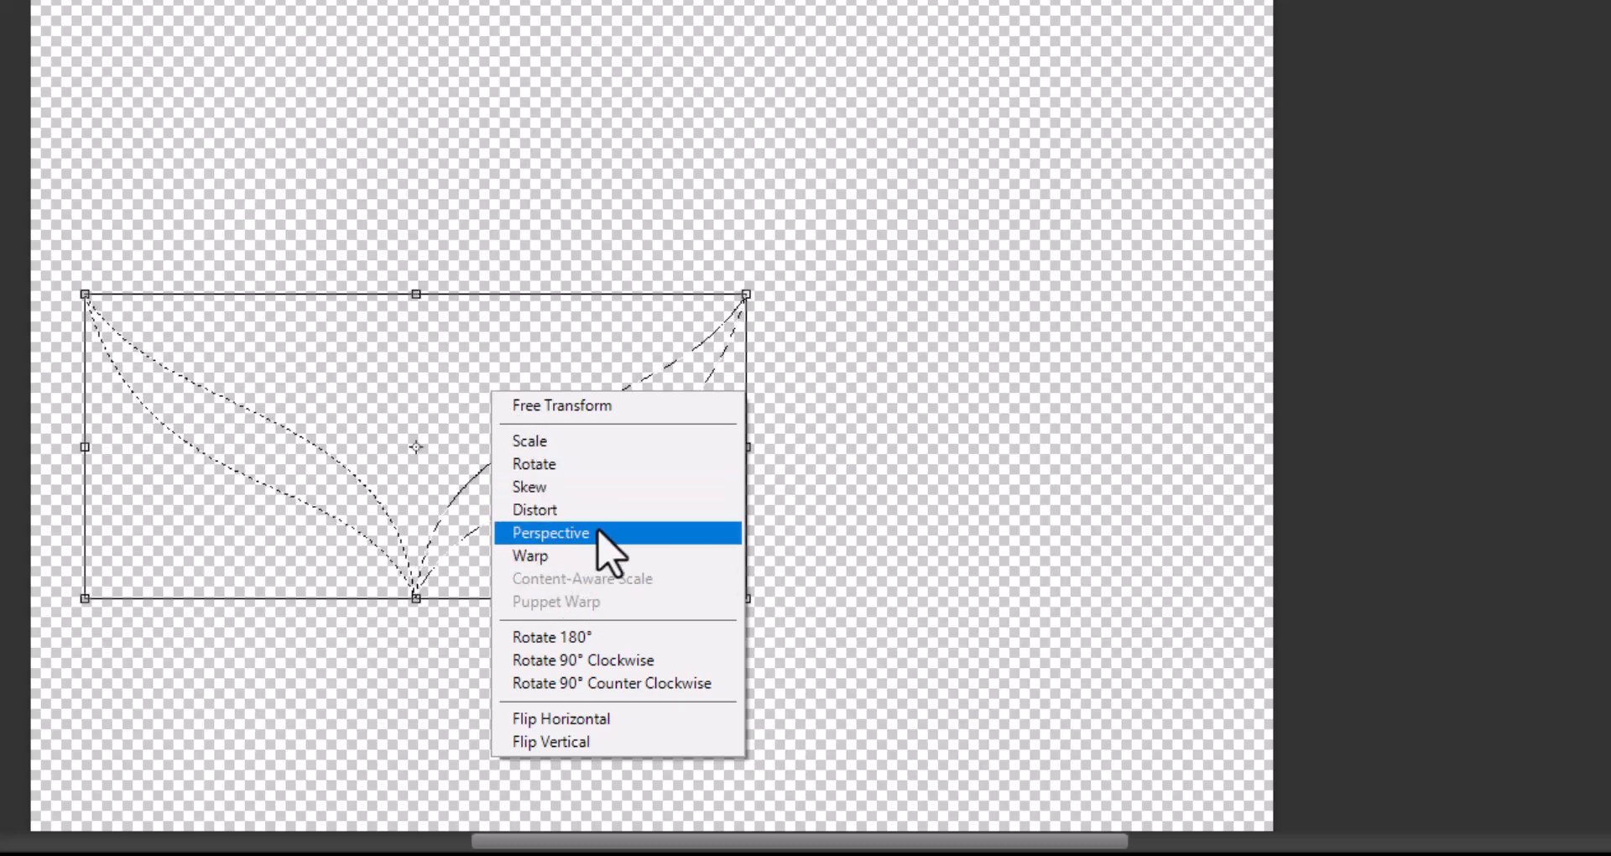
{"action": "left_click", "coordinate": [581, 488]}
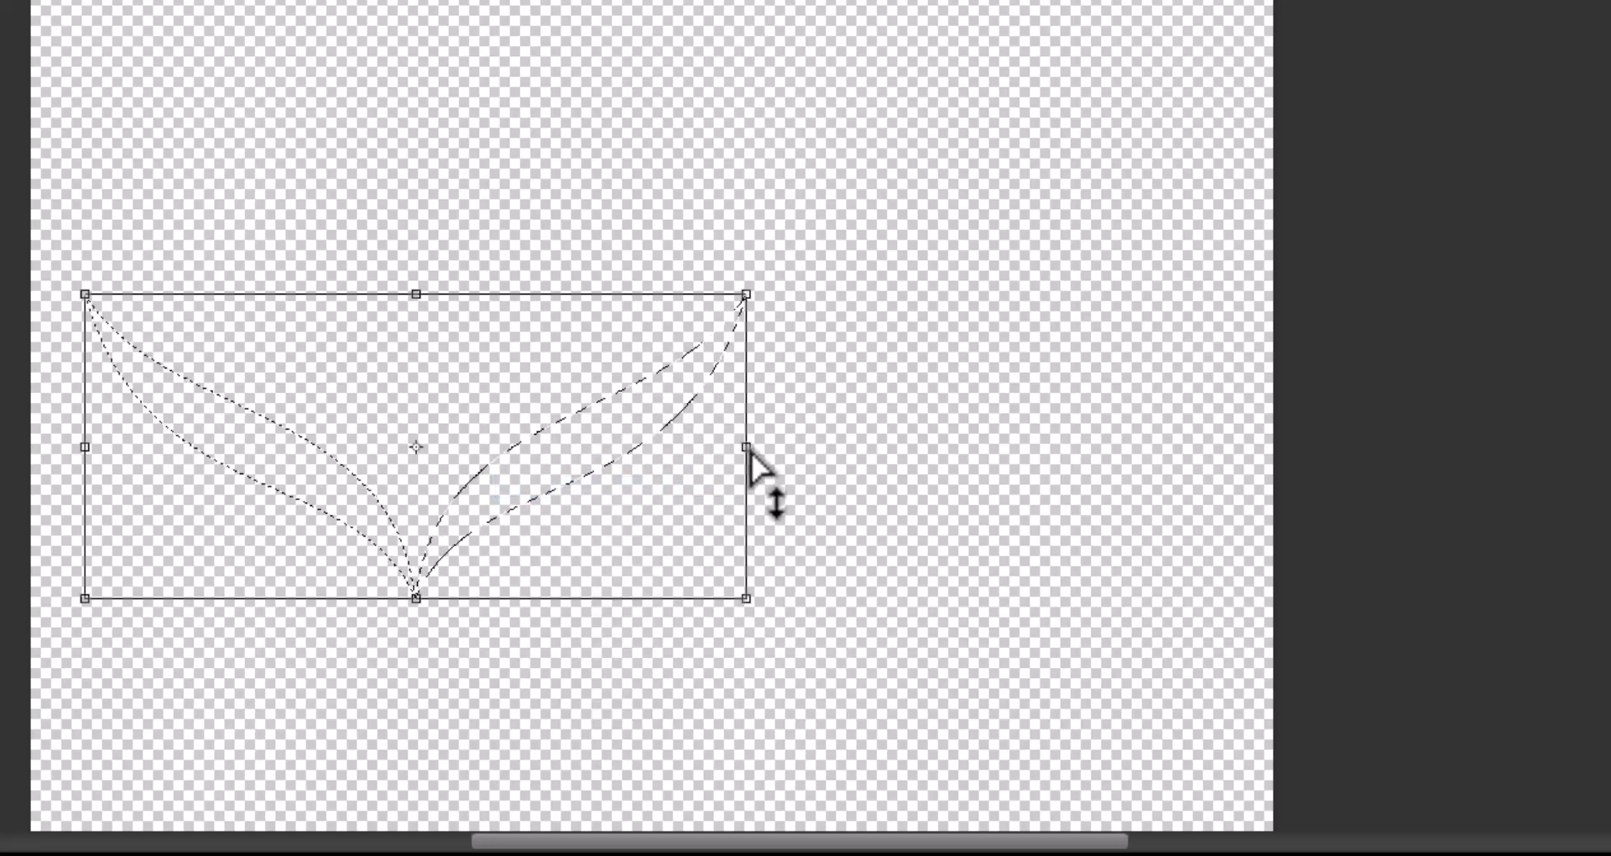
{"action": "left_click_drag", "start_coordinate": [747, 449], "coordinate": [725, 456]}
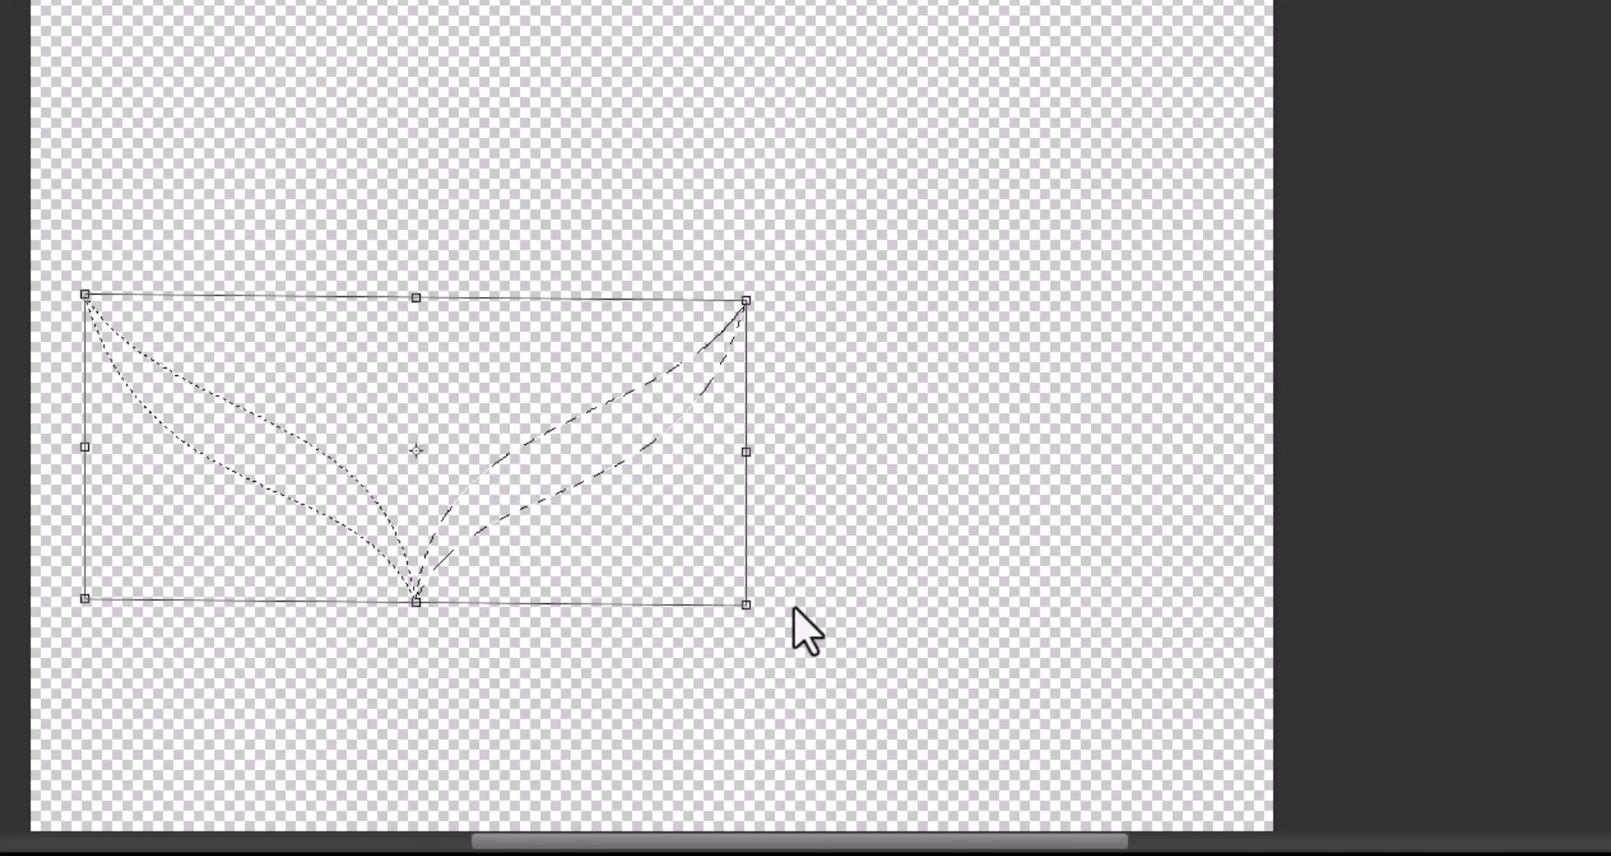
{"action": "left_click_drag", "start_coordinate": [749, 611], "coordinate": [515, 497]}
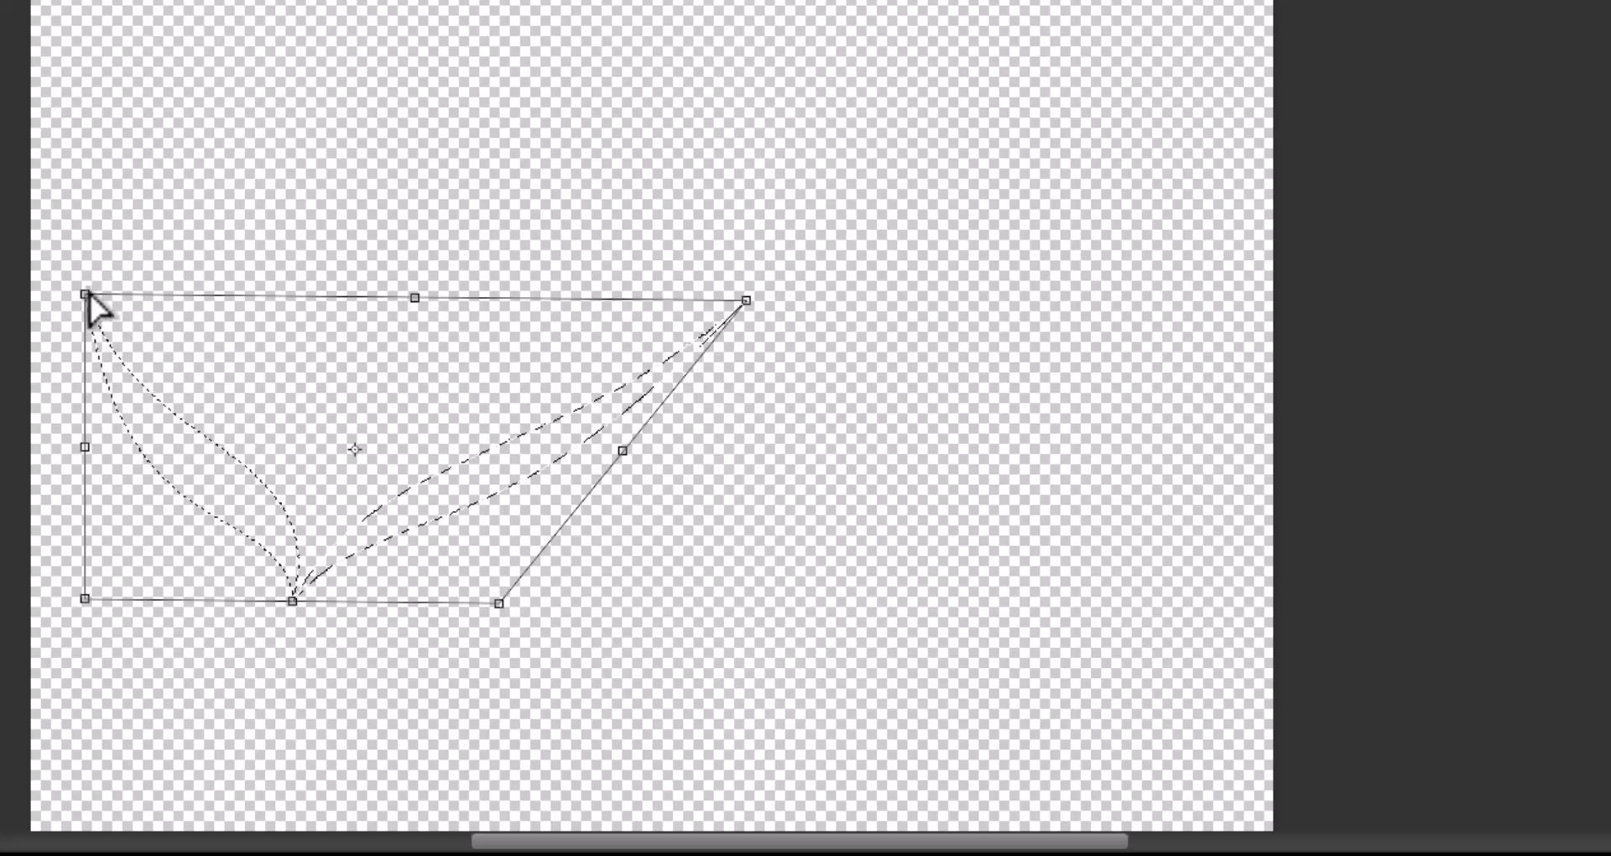
Skew the selection's upper-left corner inward, move its lower-right corner partly back out, slide its top edge slightly left, and apply the transform.
{"action": "left_click_drag", "start_coordinate": [105, 307], "coordinate": [306, 272]}
{"action": "left_click_drag", "start_coordinate": [501, 604], "coordinate": [595, 606]}
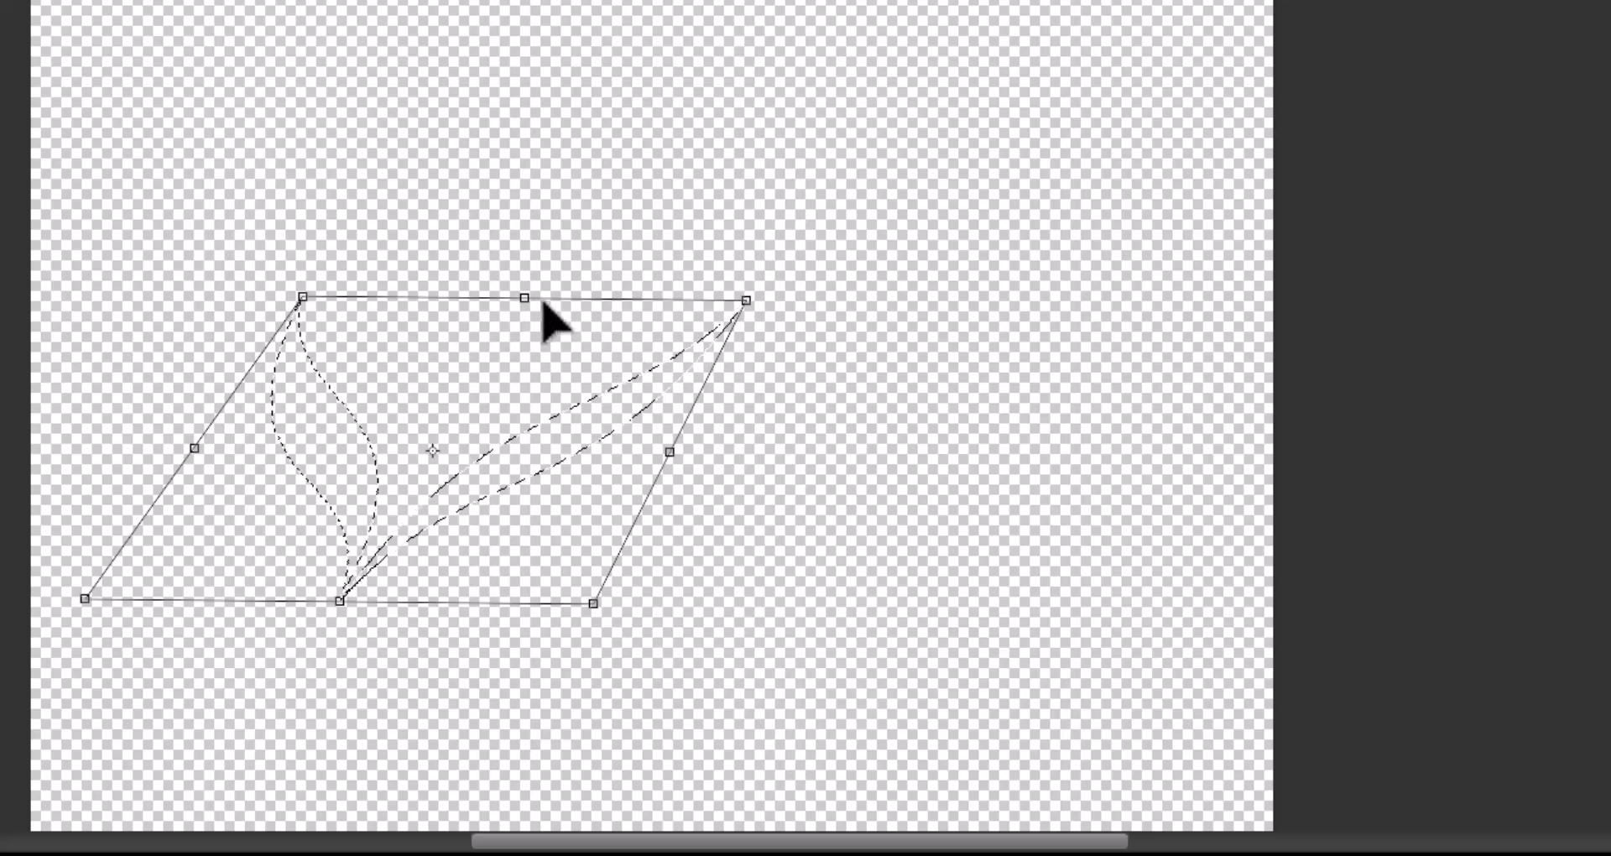
{"action": "left_click_drag", "start_coordinate": [528, 303], "coordinate": [510, 413]}
{"action": "left_click_drag", "start_coordinate": [509, 299], "coordinate": [497, 445]}
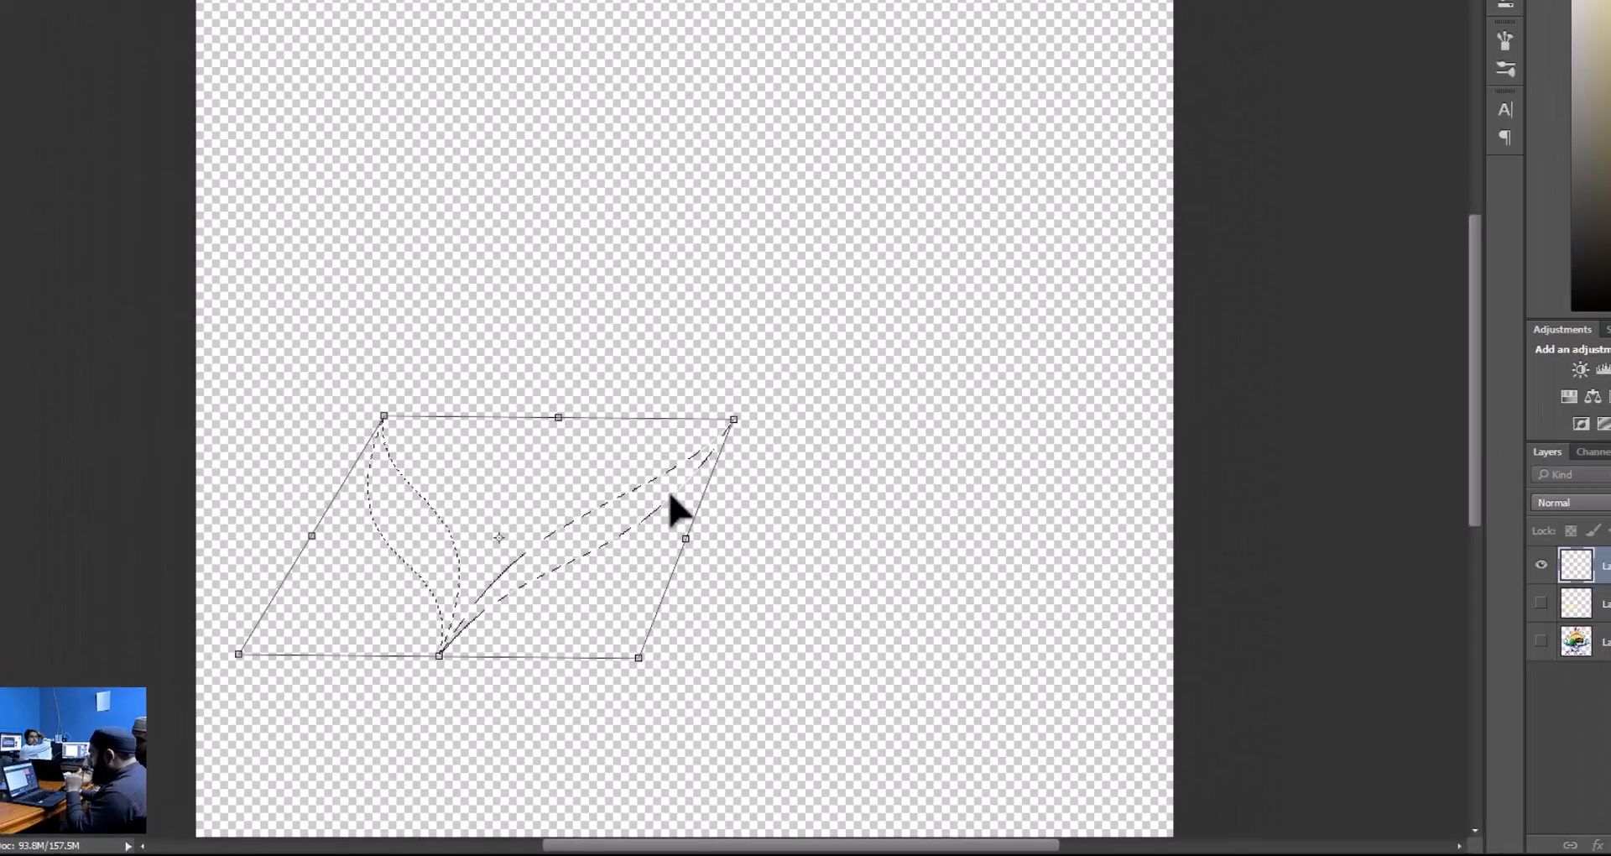
{"action": "key", "text": "Return"}
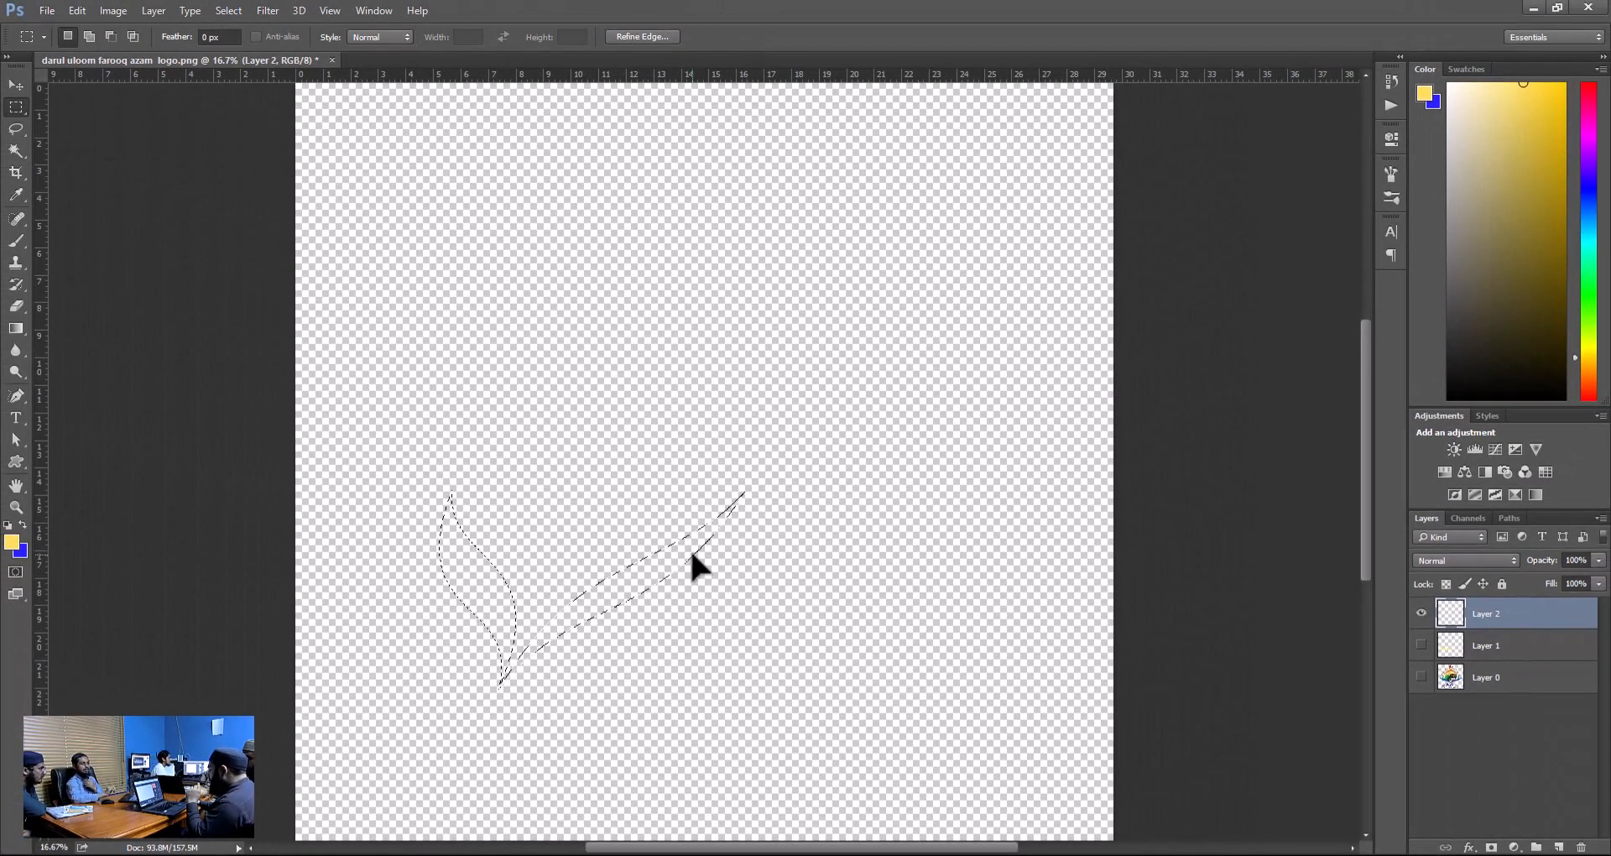
Fill the skewed swoosh selection on Layer 2 with the blue background colour.
{"action": "key", "text": "ctrl+plus"}
{"action": "key", "text": "ctrl+BackSpace"}
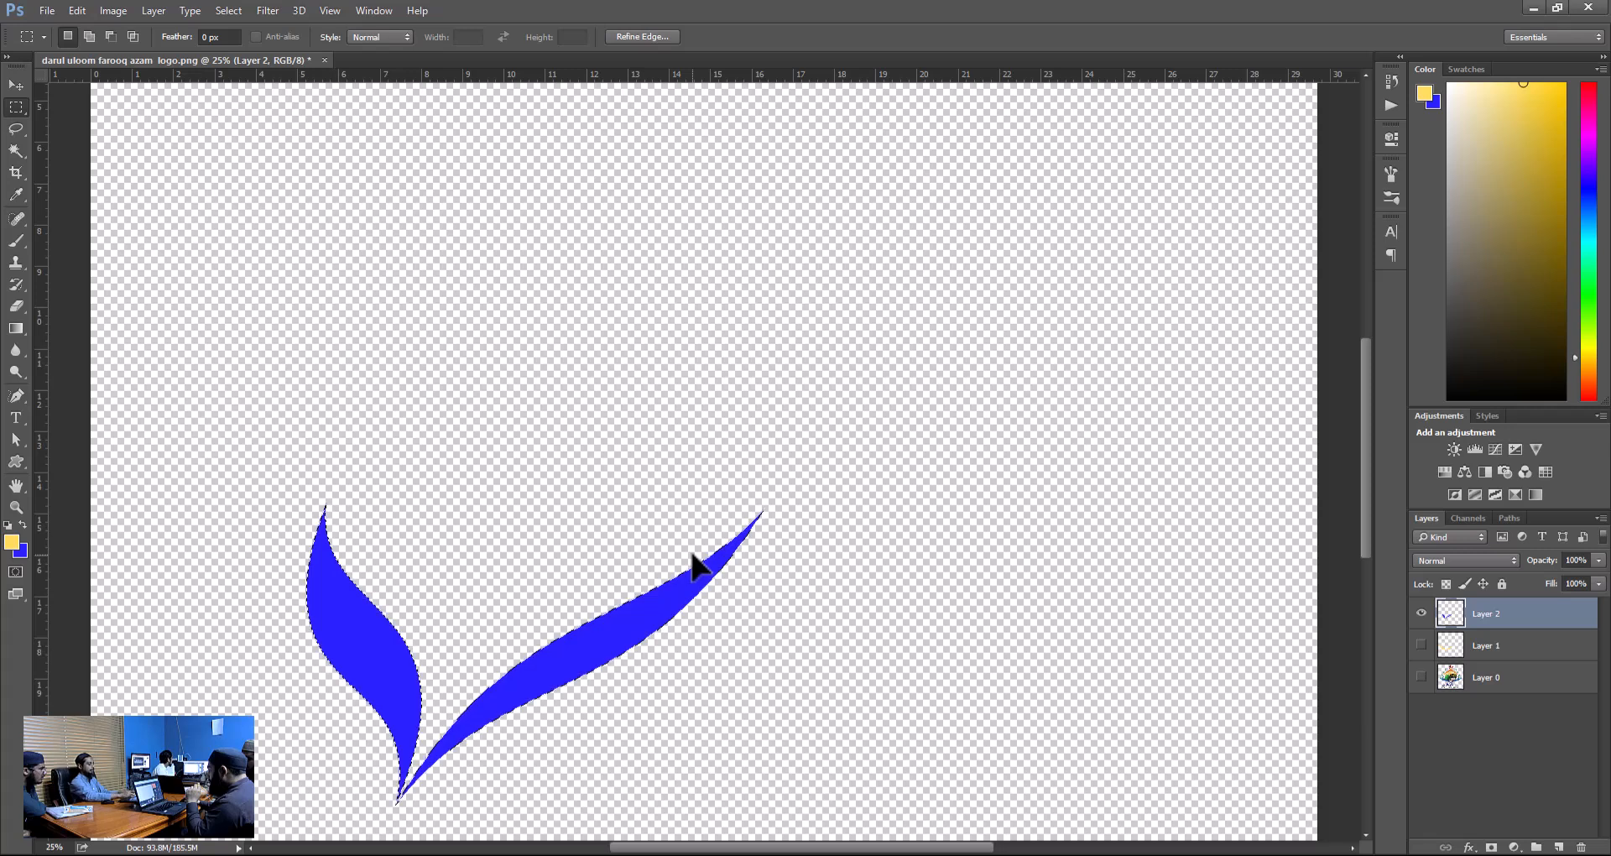
View the blue swooshes at alternating zoom levels, going out to 8.33% twice and ending at 33.33%.
{"action": "key", "text": "ctrl+minus"}
{"action": "key", "text": "ctrl+minus"}
{"action": "key", "text": "ctrl+minus"}
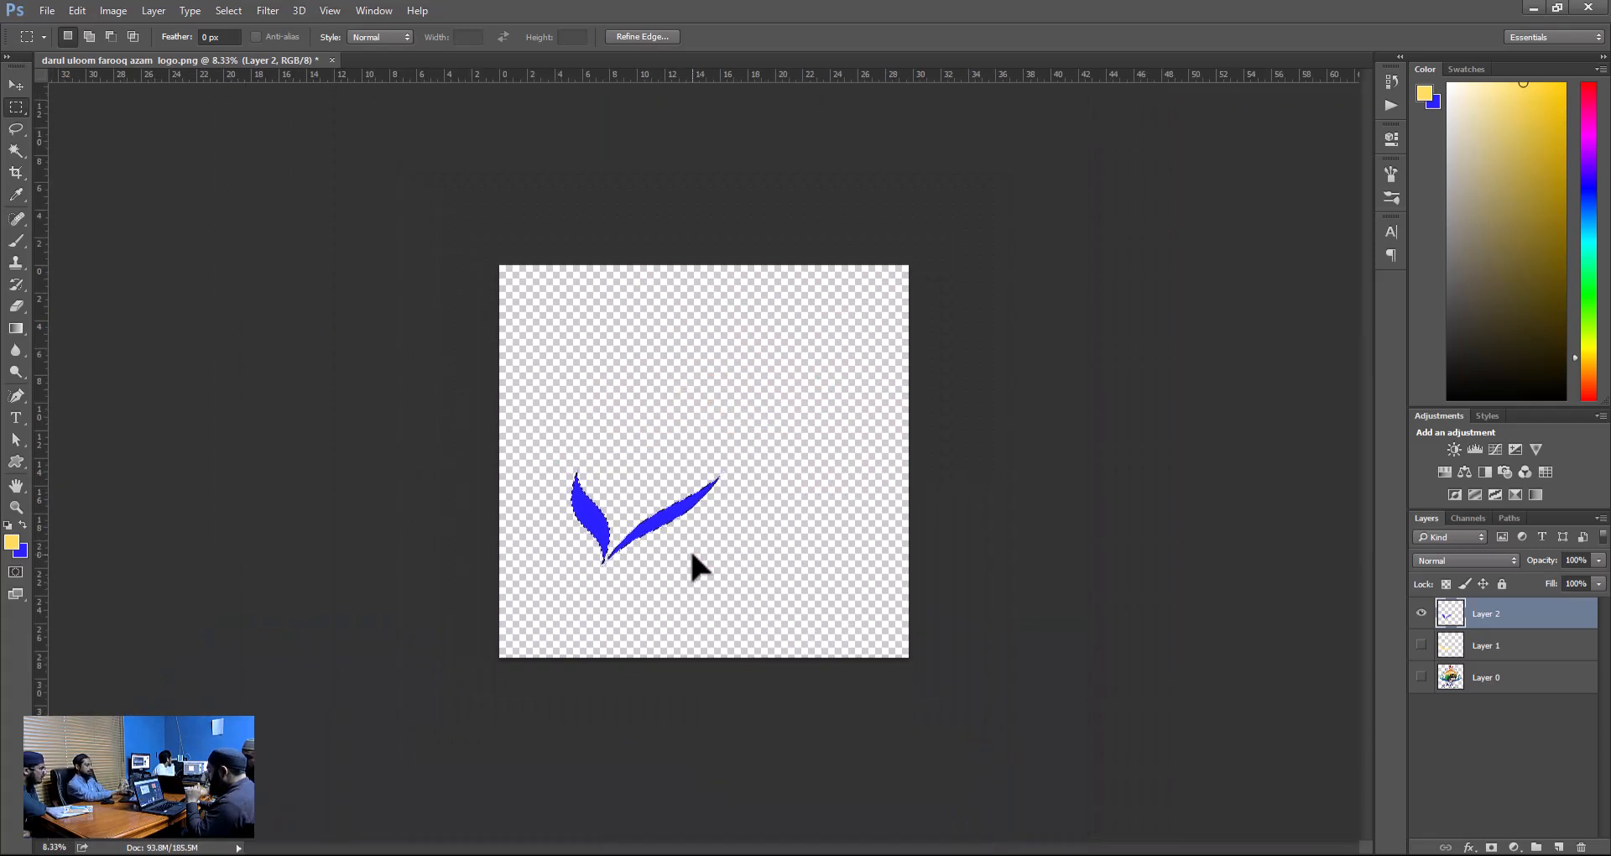
{"action": "key", "text": "ctrl+plus"}
{"action": "key", "text": "ctrl+plus"}
{"action": "key", "text": "ctrl+plus"}
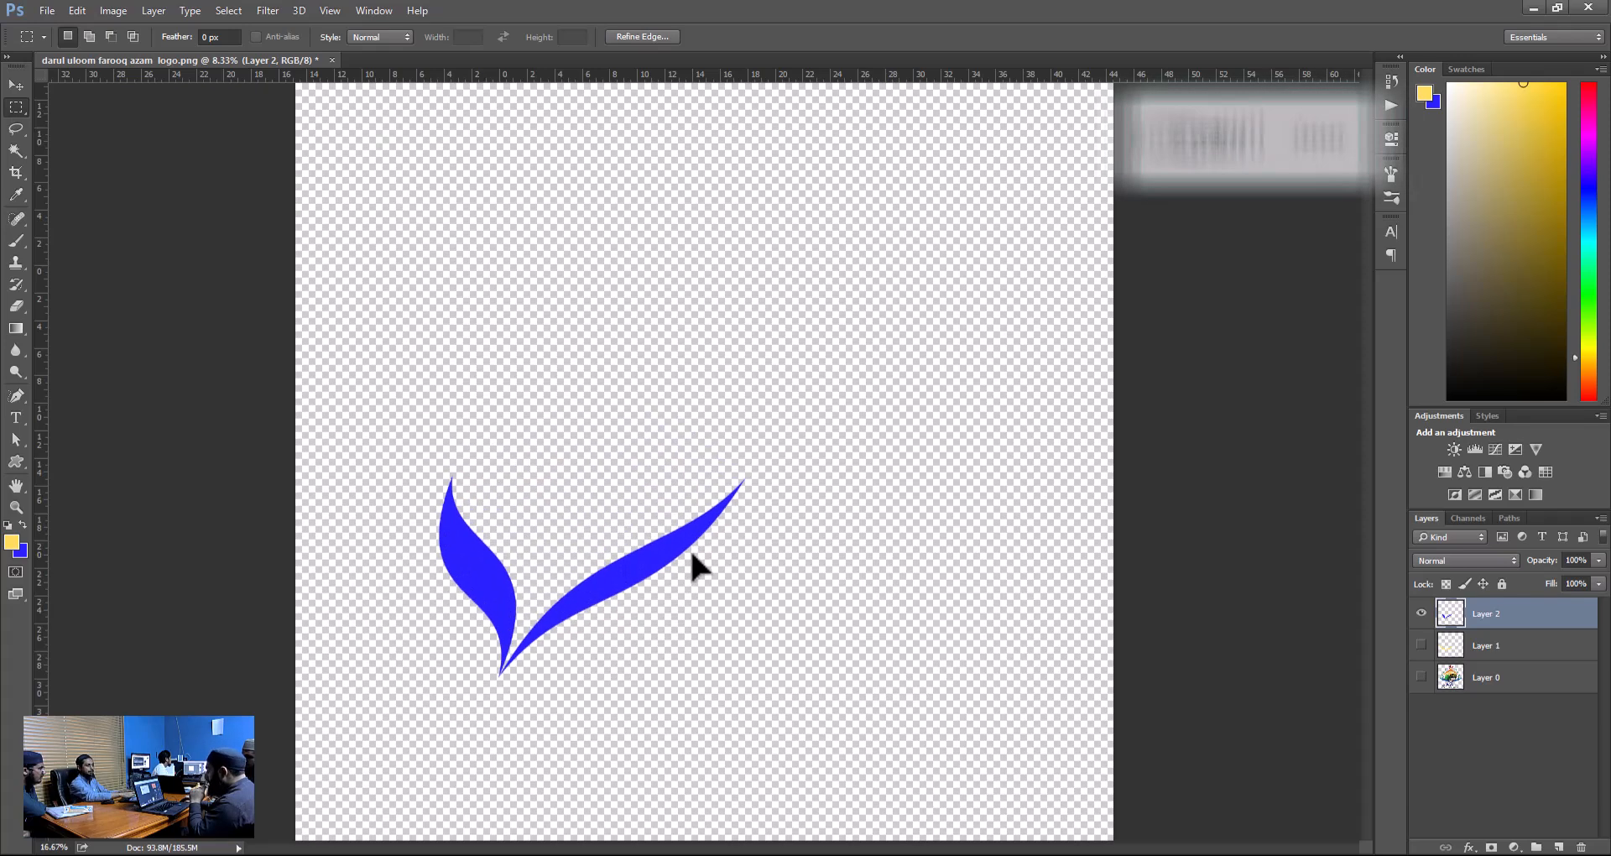
{"action": "key", "text": "ctrl+minus"}
{"action": "key", "text": "ctrl+minus"}
{"action": "key", "text": "ctrl+minus"}
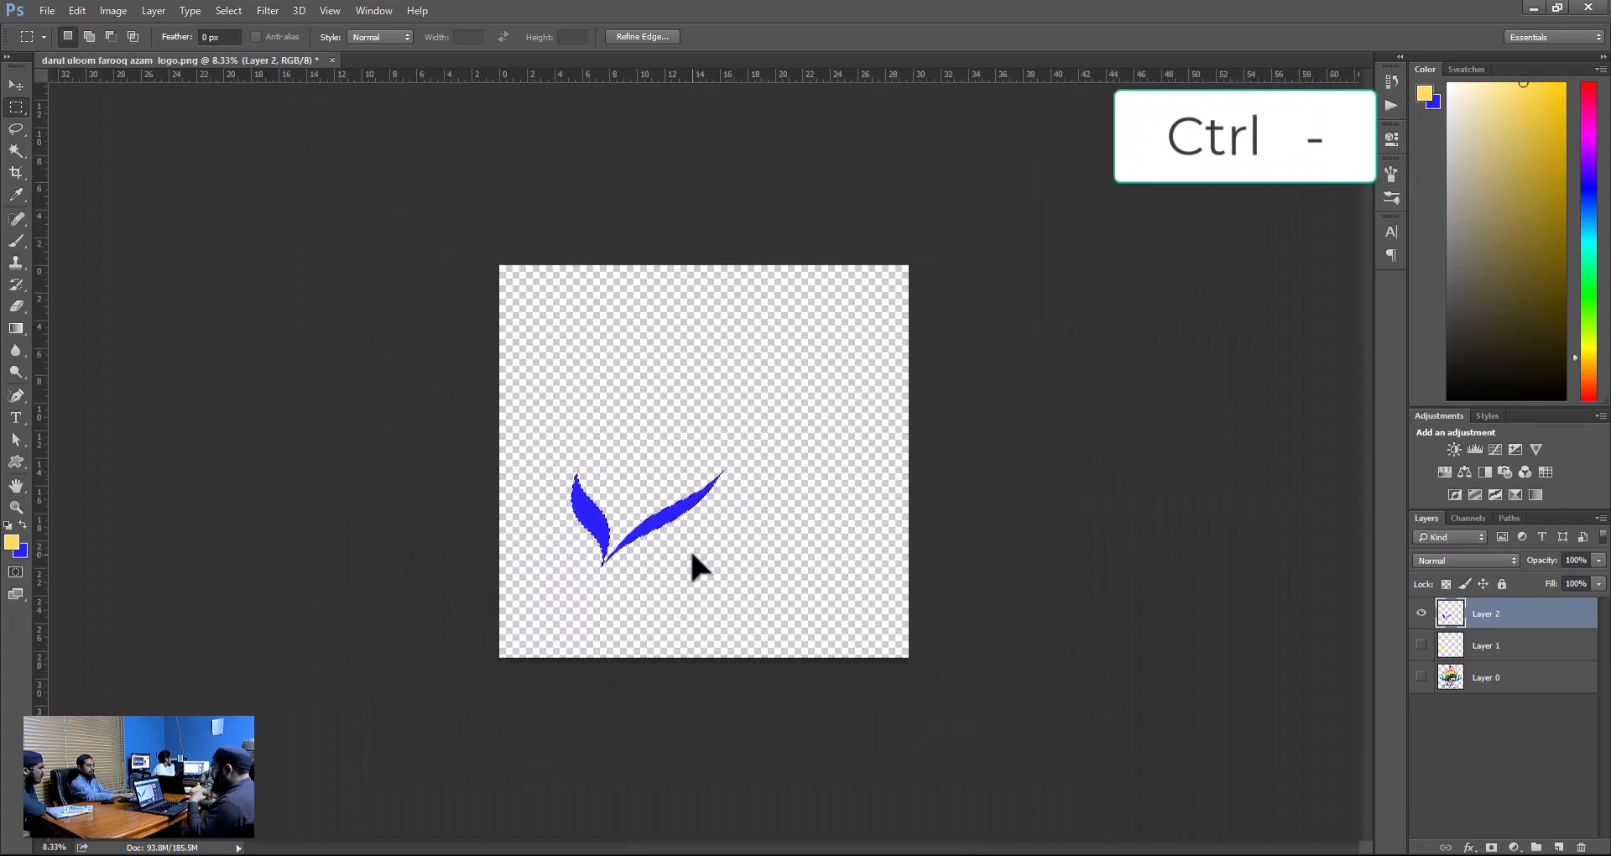
{"action": "key", "text": "ctrl+plus"}
{"action": "key", "text": "ctrl+plus"}
{"action": "key", "text": "ctrl+plus"}
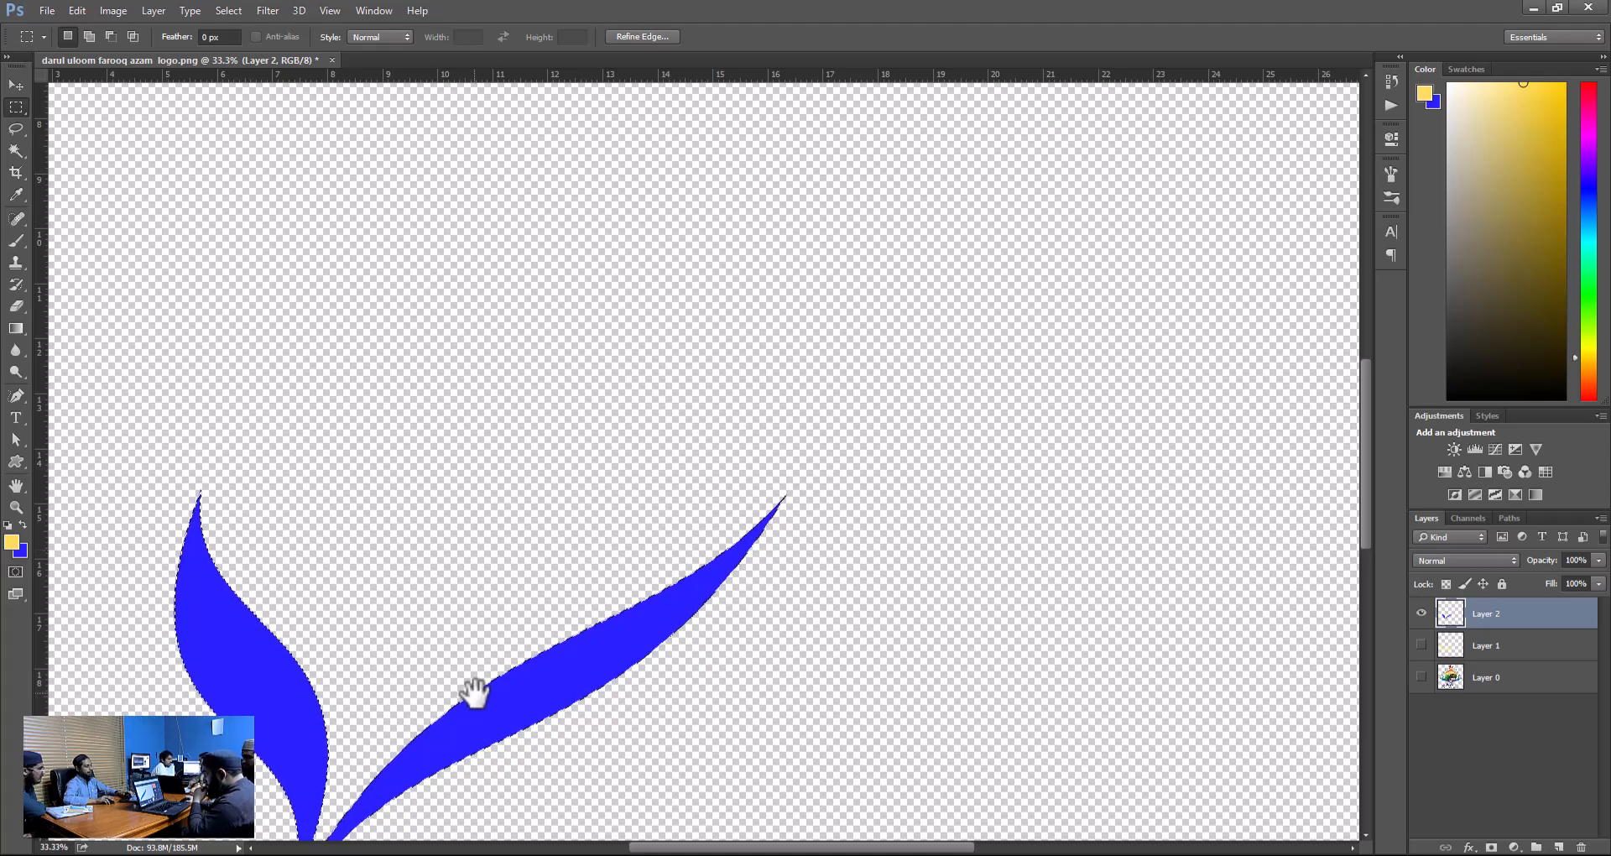
Inspect the edges and tips of the blue swooshes up close at 100% and 300% zoom, moving along the shape.
{"action": "left_click_drag", "start_coordinate": [483, 695], "coordinate": [406, 550]}
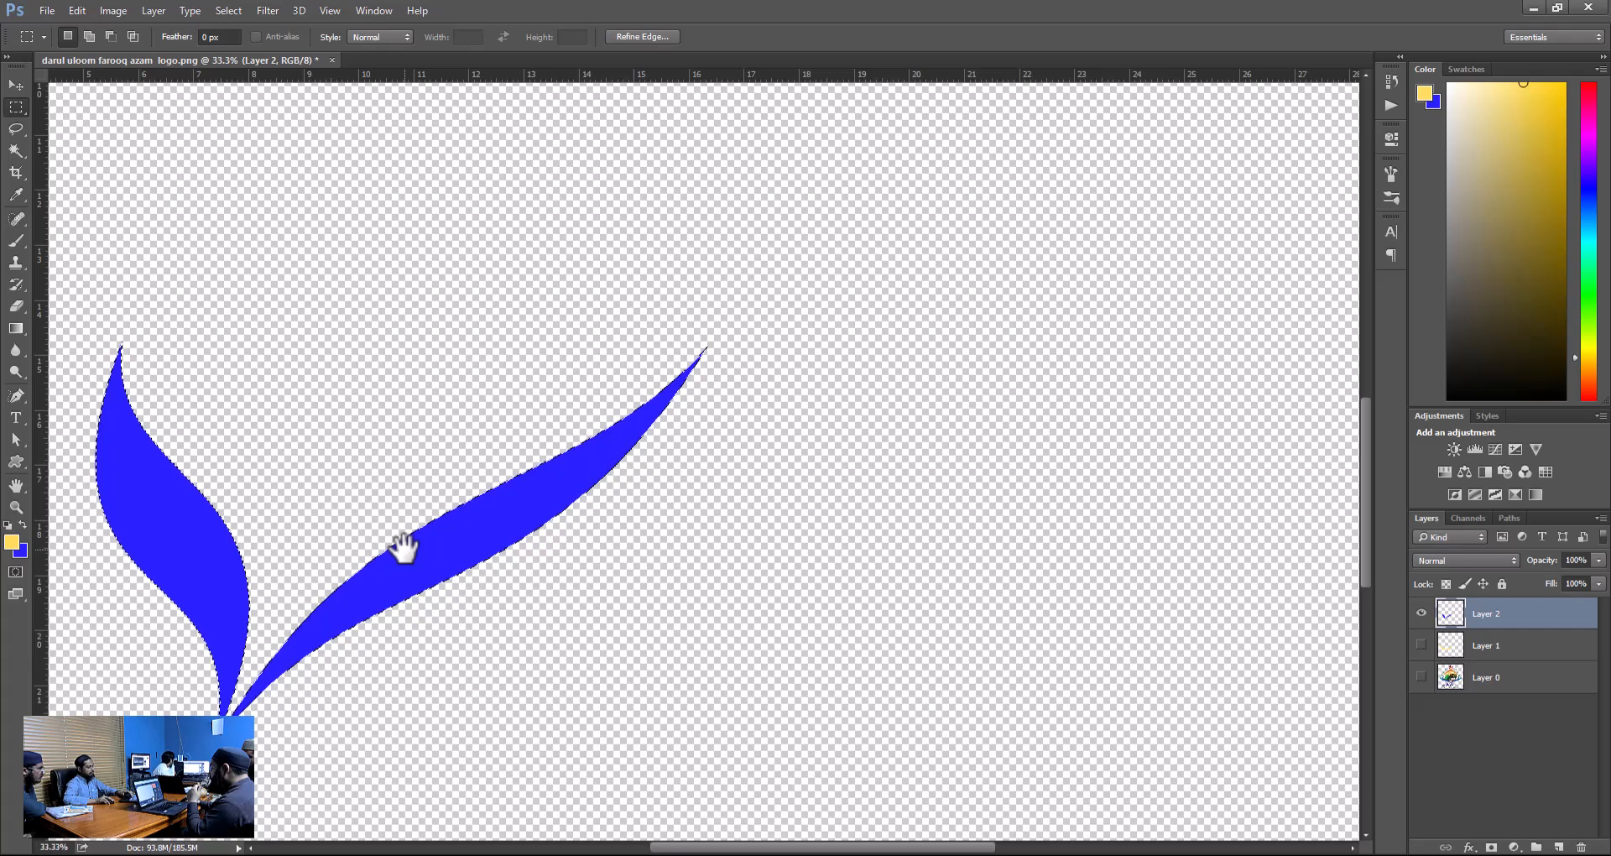
{"action": "key", "text": "ctrl+plus"}
{"action": "key", "text": "ctrl+plus"}
{"action": "key", "text": "ctrl+plus"}
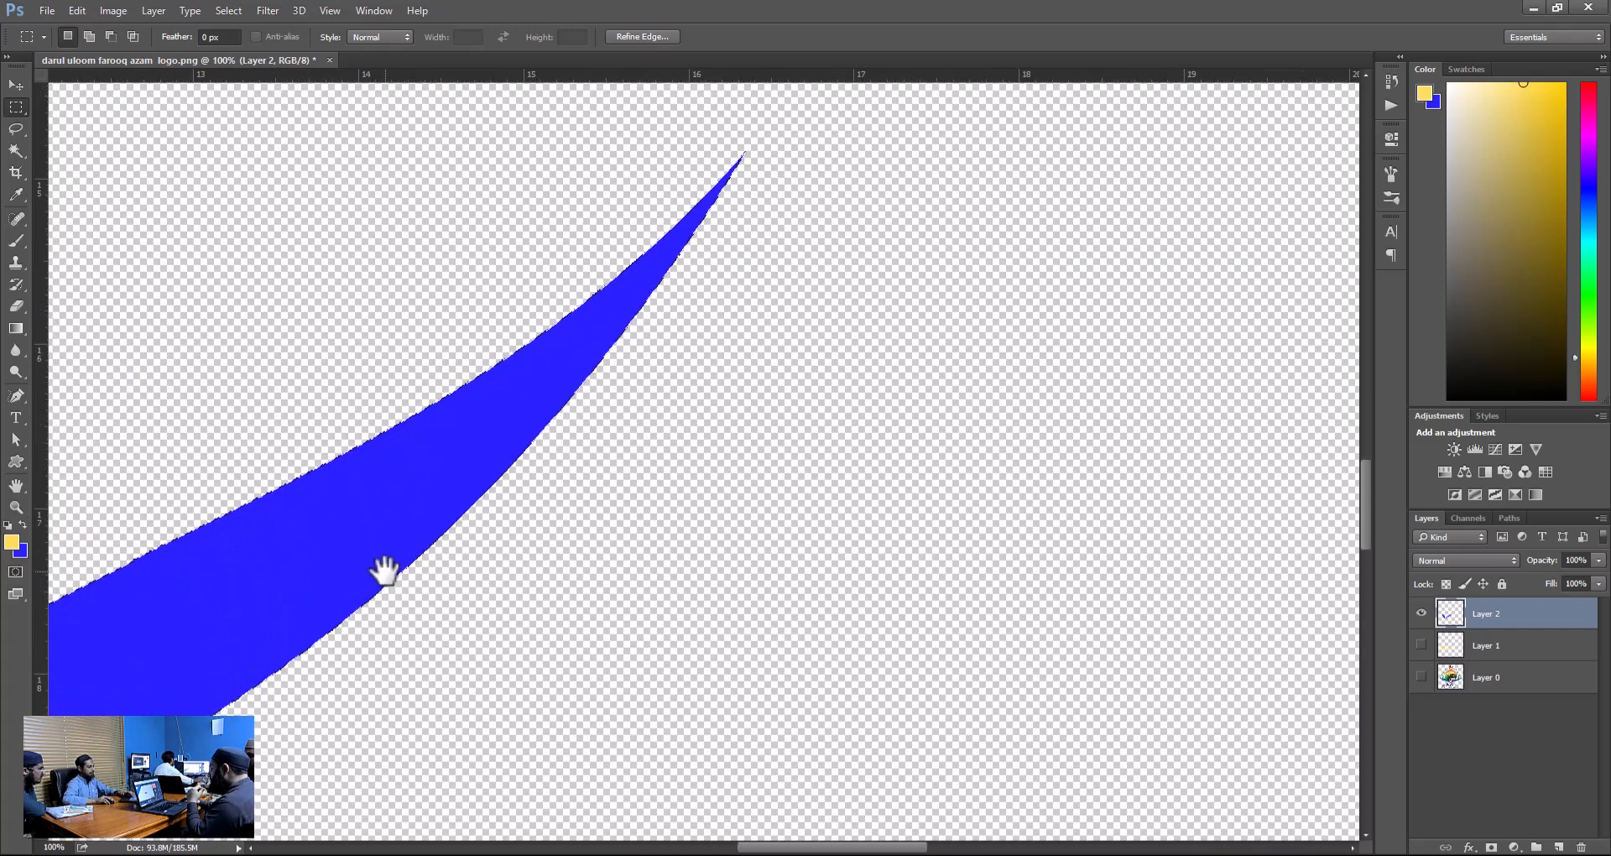
{"action": "left_click_drag", "start_coordinate": [374, 536], "coordinate": [1147, 270]}
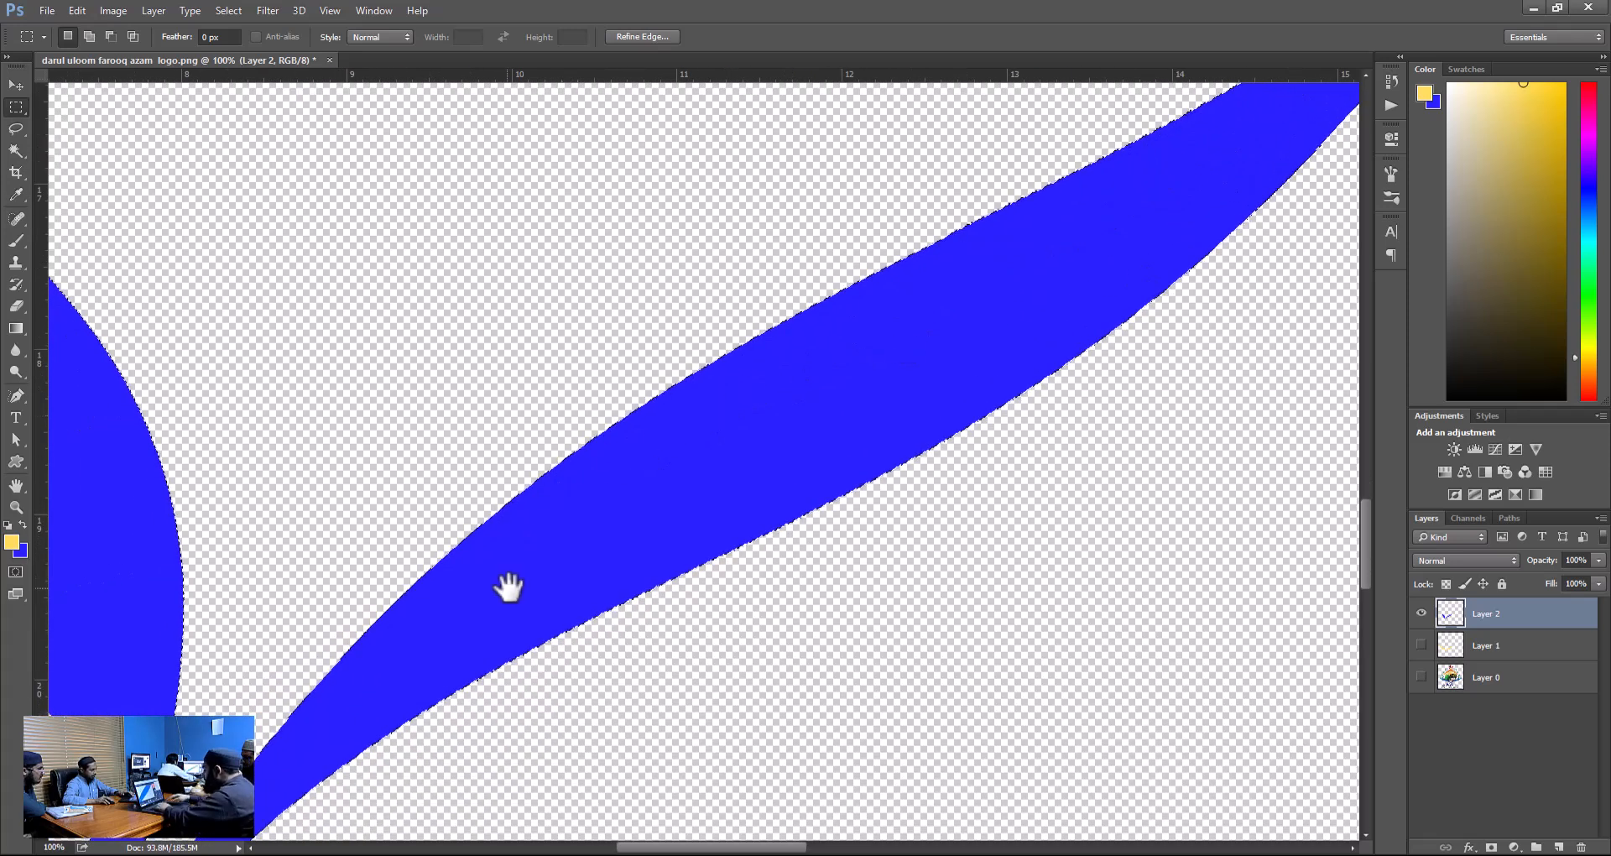
{"action": "left_click_drag", "start_coordinate": [507, 587], "coordinate": [788, 345]}
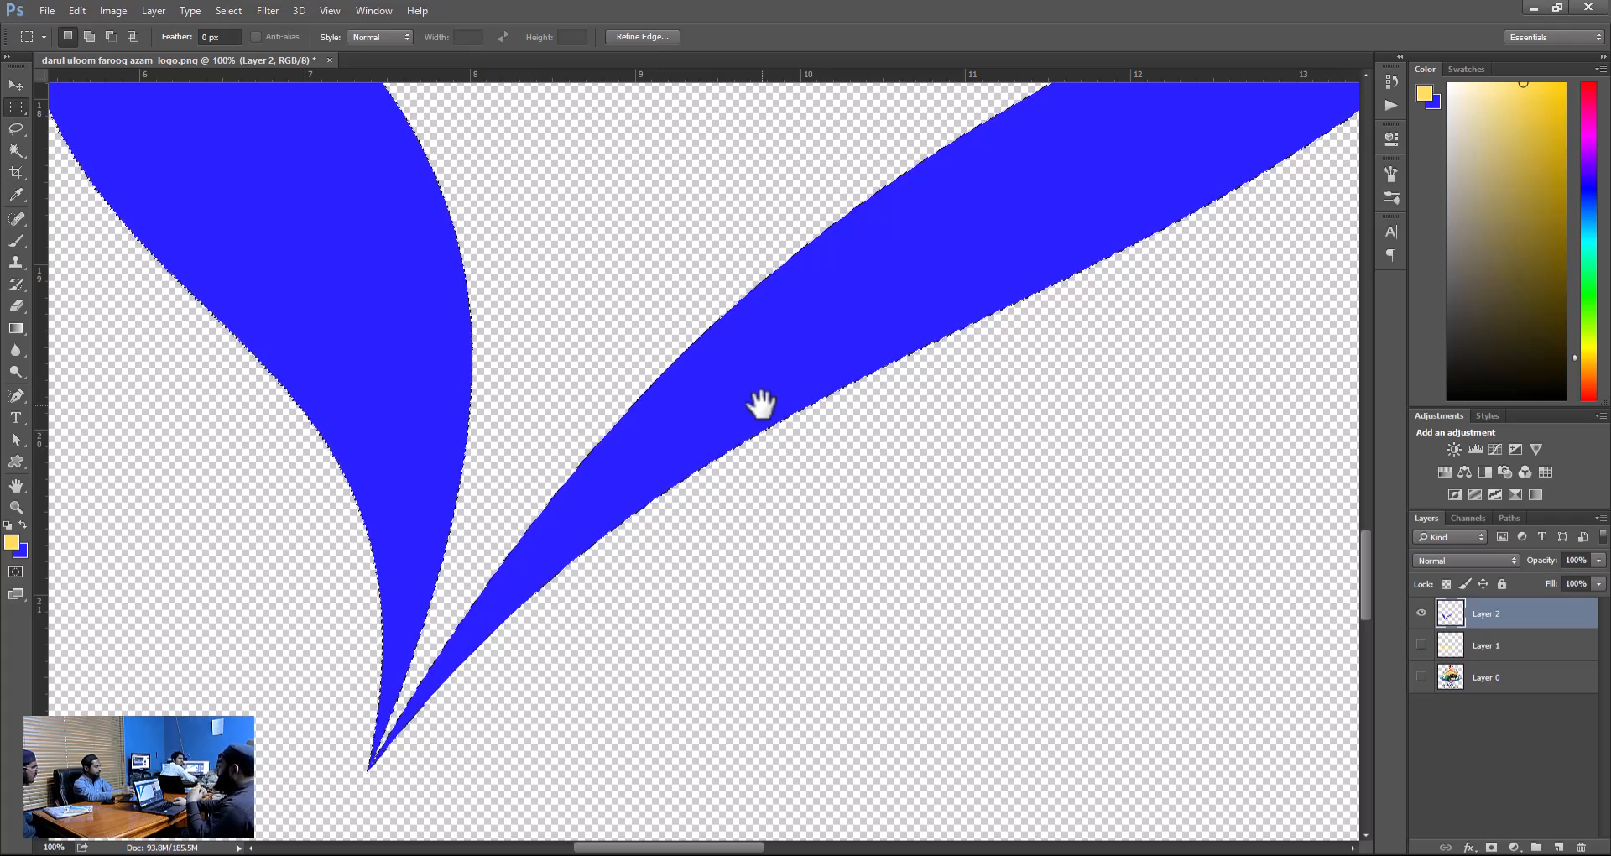
{"action": "key", "text": "ctrl+plus"}
{"action": "key", "text": "ctrl+plus"}
{"action": "key", "text": "ctrl+plus"}
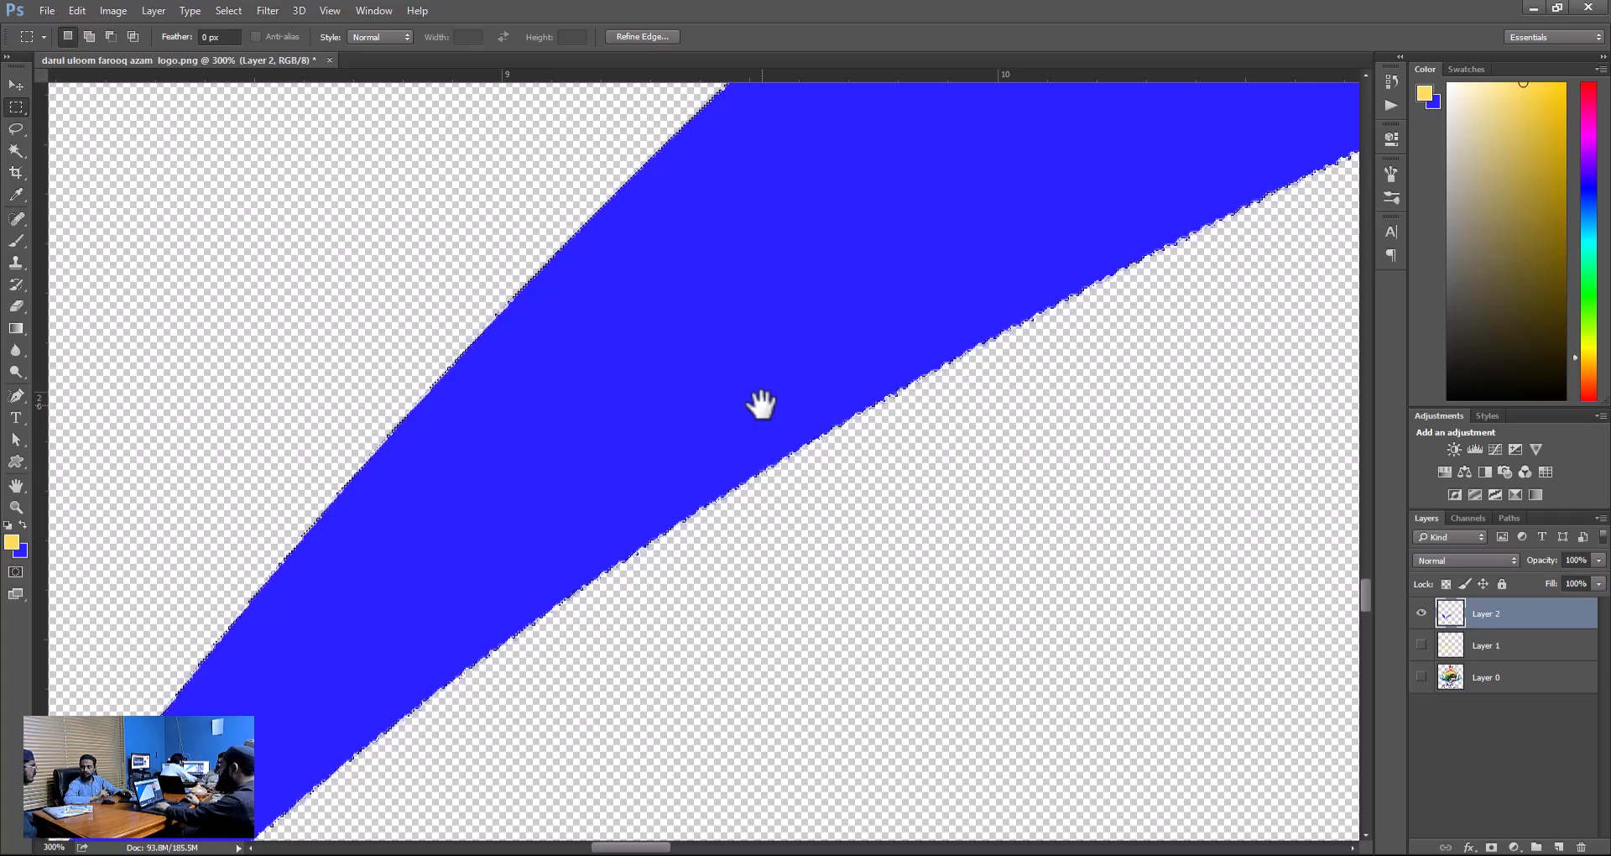
{"action": "left_click_drag", "start_coordinate": [626, 428], "coordinate": [1090, 316]}
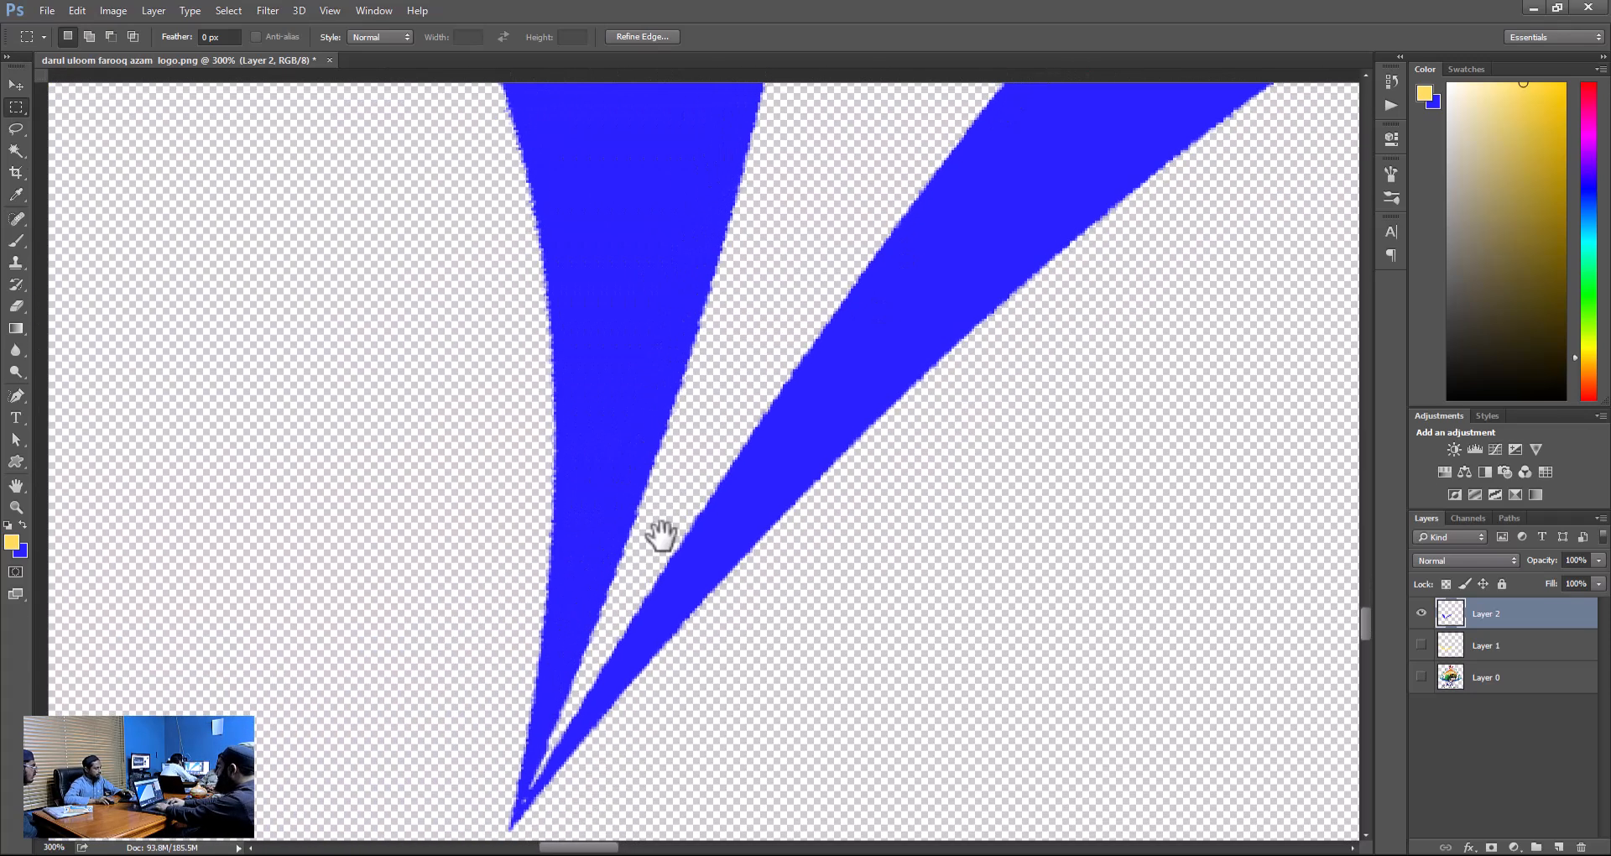
{"action": "left_click_drag", "start_coordinate": [662, 536], "coordinate": [726, 436]}
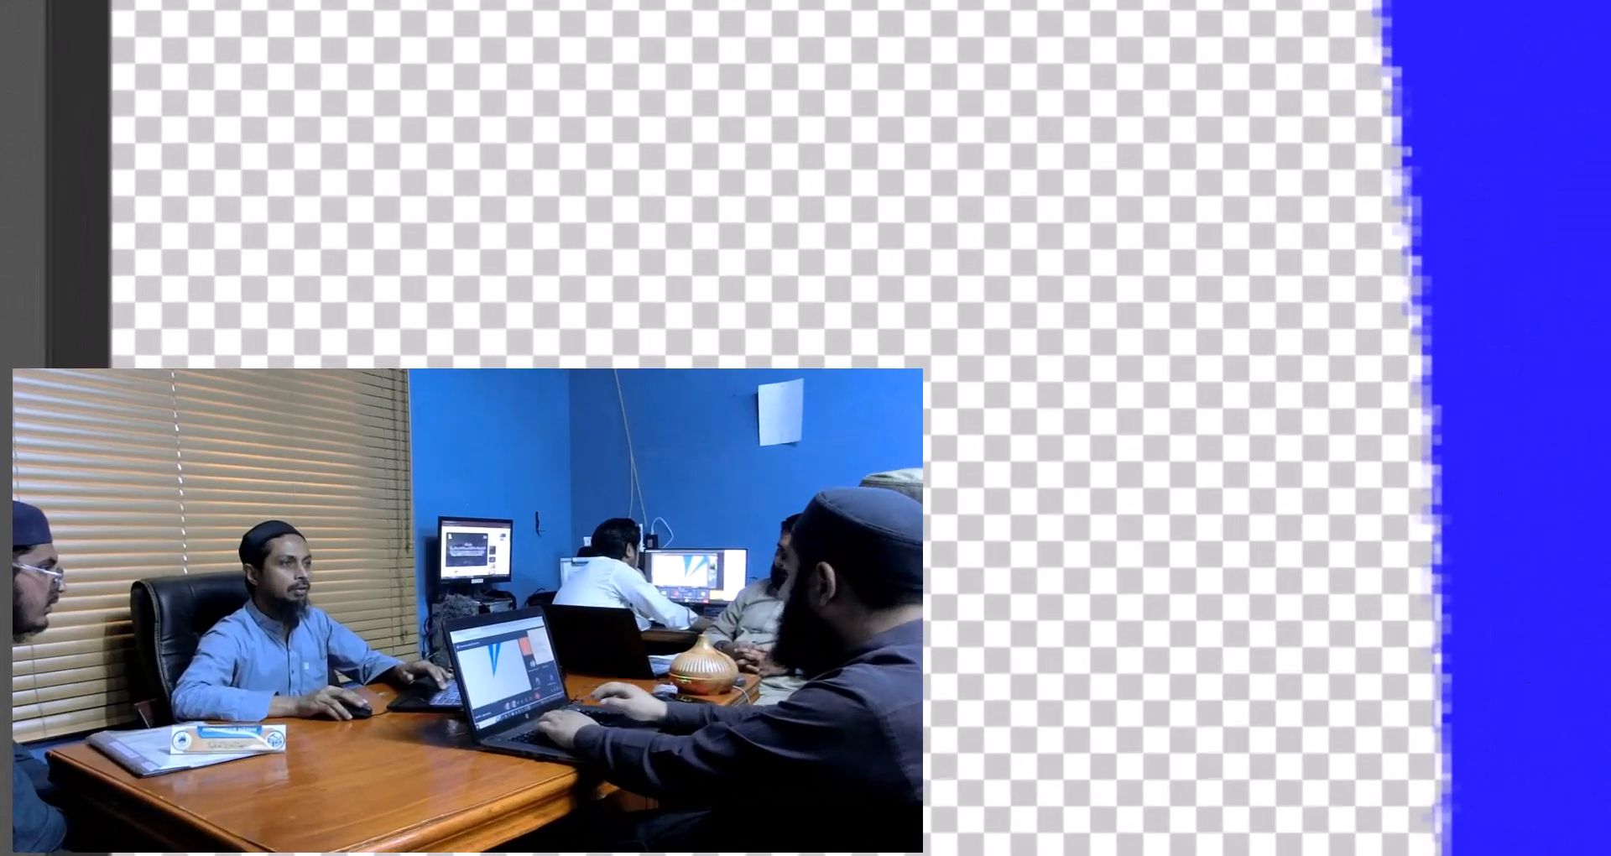